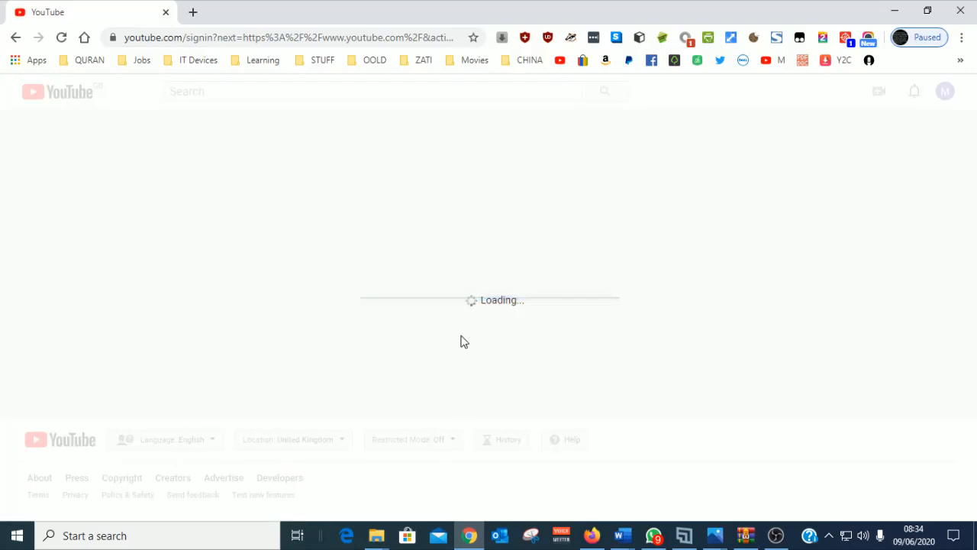
# Step: Use YouTube as the Northwest Region AMA UK channel, then minimize Chrome
pyautogui.click(380, 193)
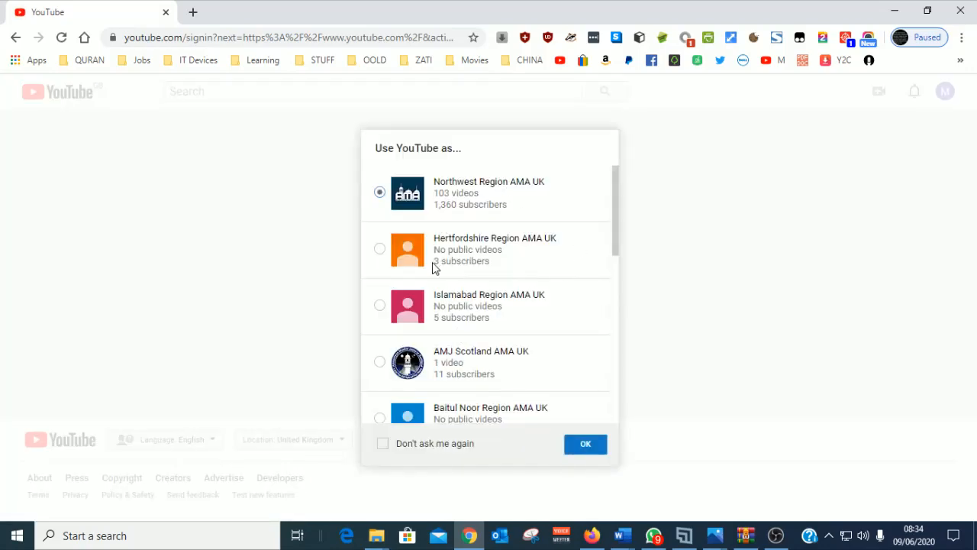
pyautogui.click(594, 447)
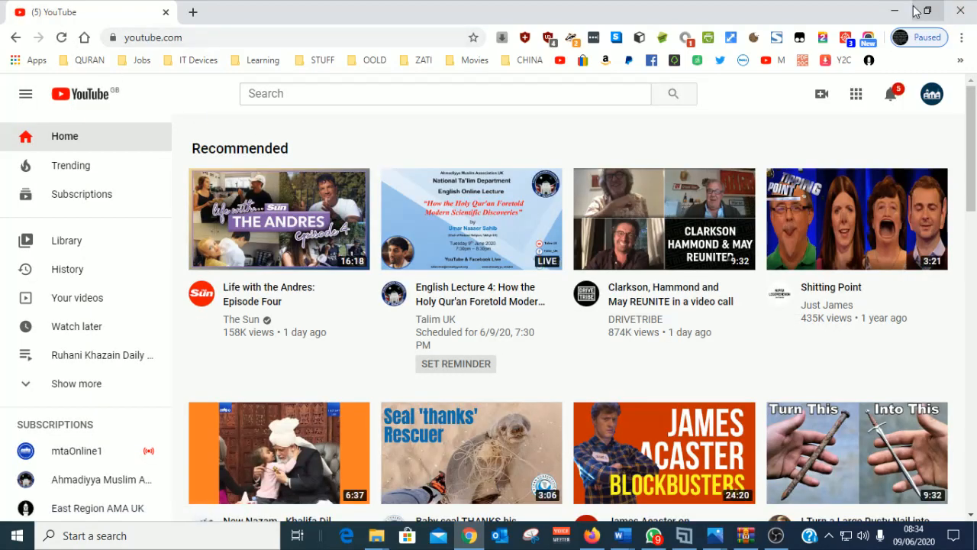
pyautogui.click(893, 11)
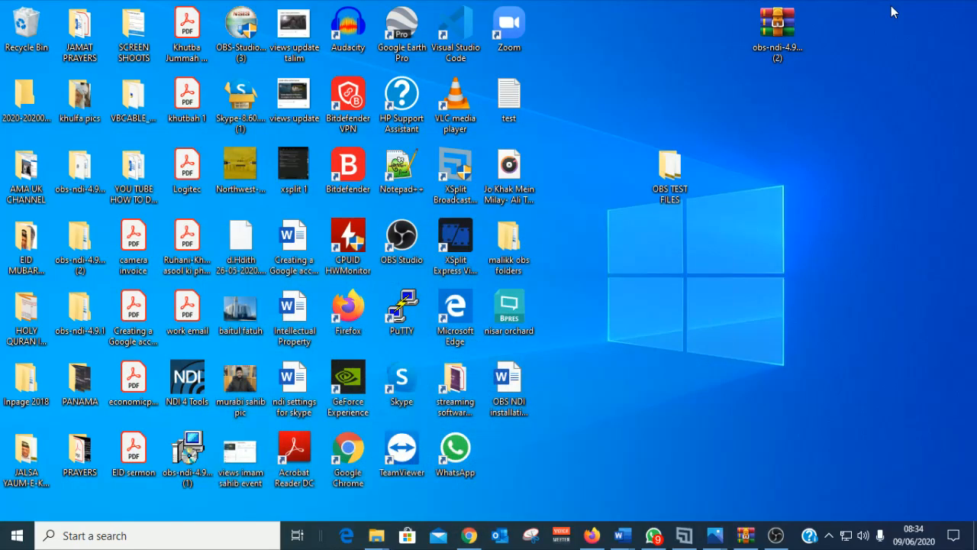
pyautogui.moveTo(623, 536)
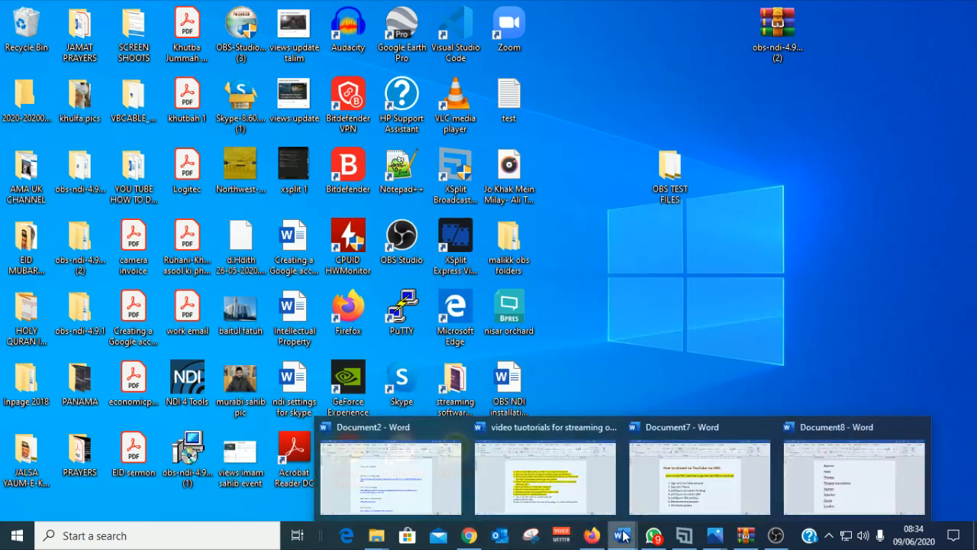
pyautogui.click(714, 484)
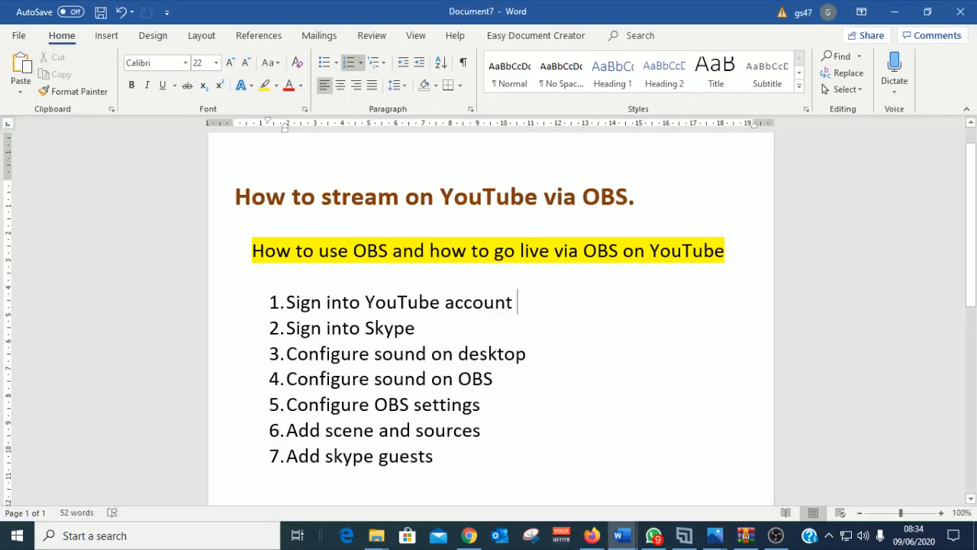
pyautogui.moveTo(517, 301); pyautogui.dragTo(271, 300)
pyautogui.click(427, 327)
pyautogui.moveTo(427, 327); pyautogui.dragTo(283, 324)
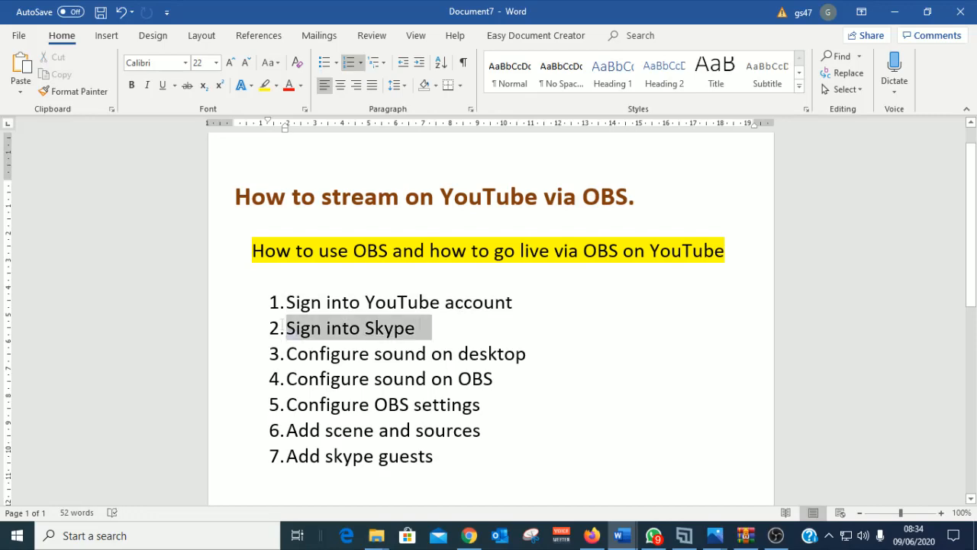
pyautogui.click(894, 11)
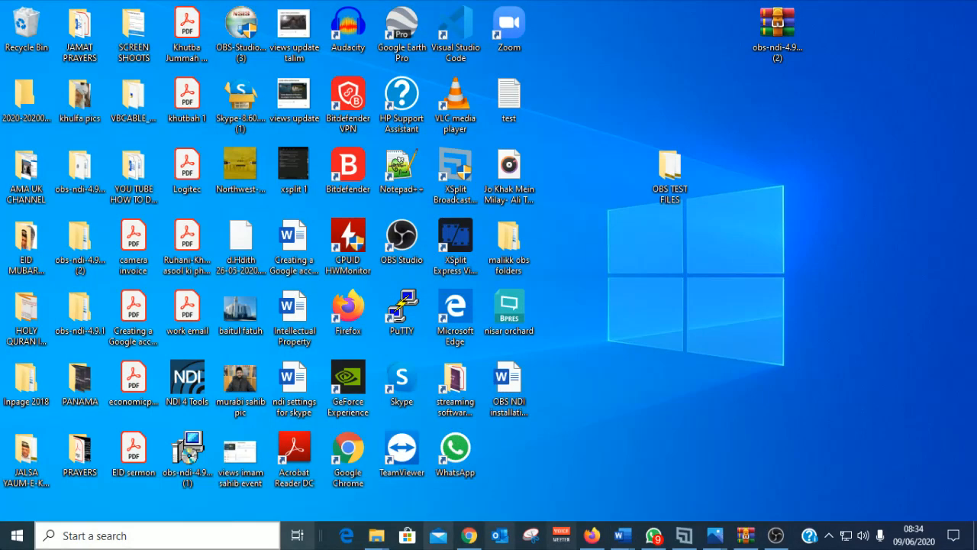
# Step: Launch Skype from a Start search for 'skype' and sign in with the saved account
pyautogui.click(13, 536)
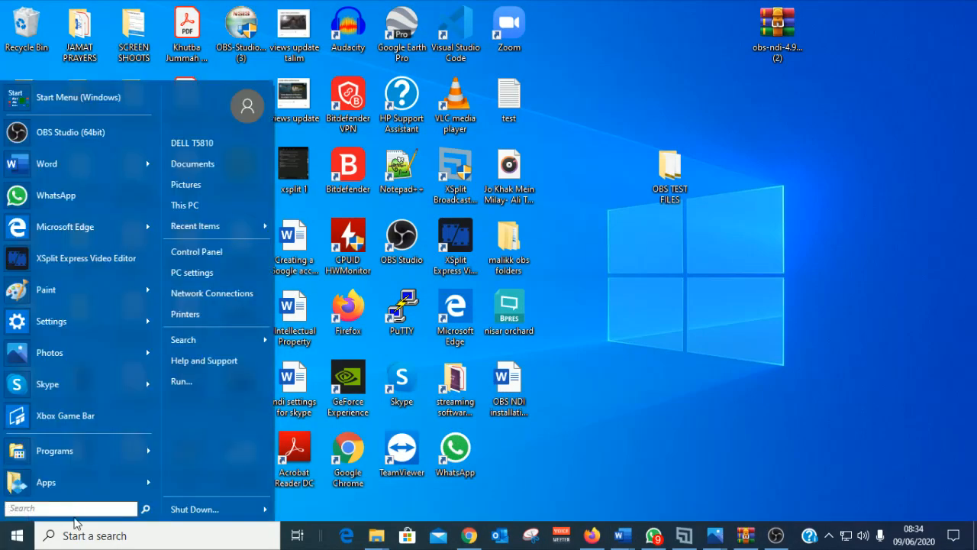
pyautogui.write('skype')
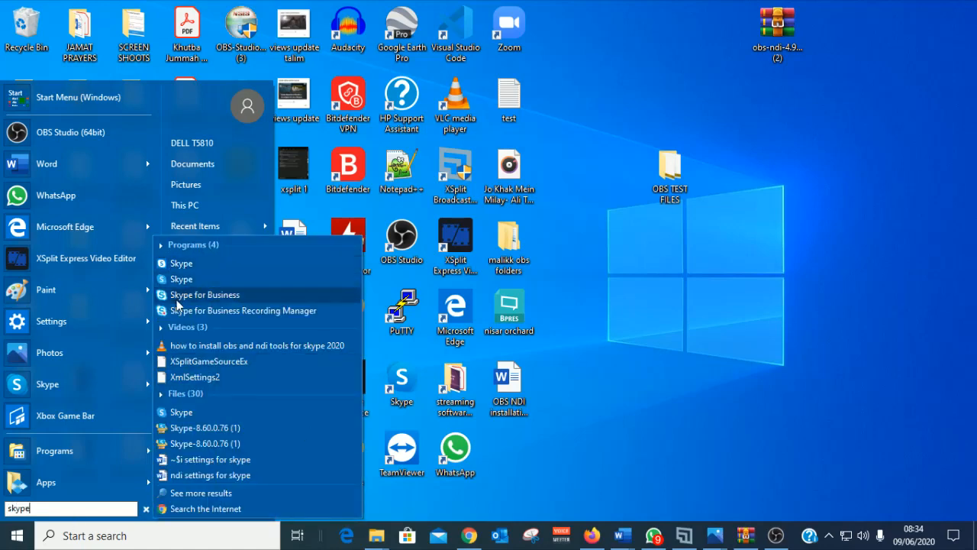
pyautogui.click(181, 263)
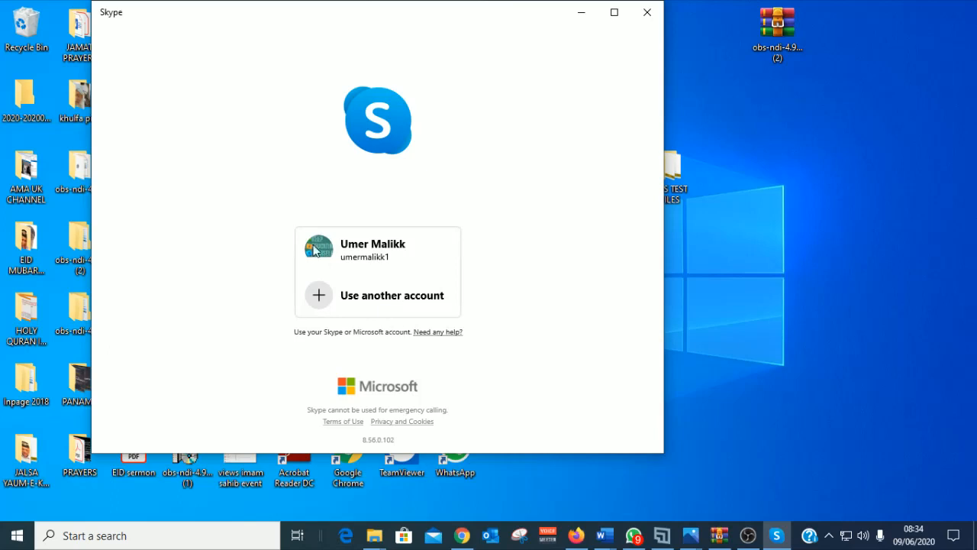
pyautogui.click(353, 243)
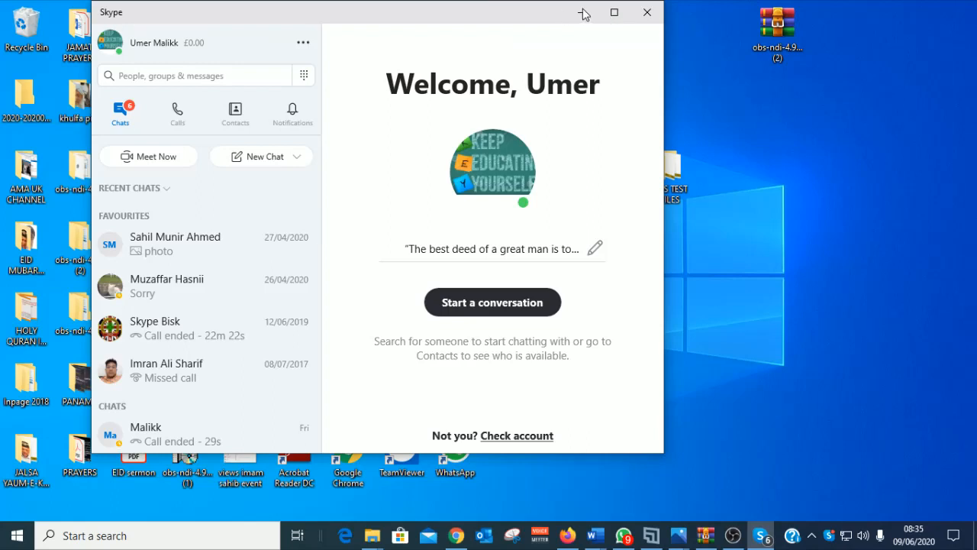
# Step: Enable NDI usage in Skype's Calling > Advanced settings, then minimize Skype
pyautogui.click(305, 43)
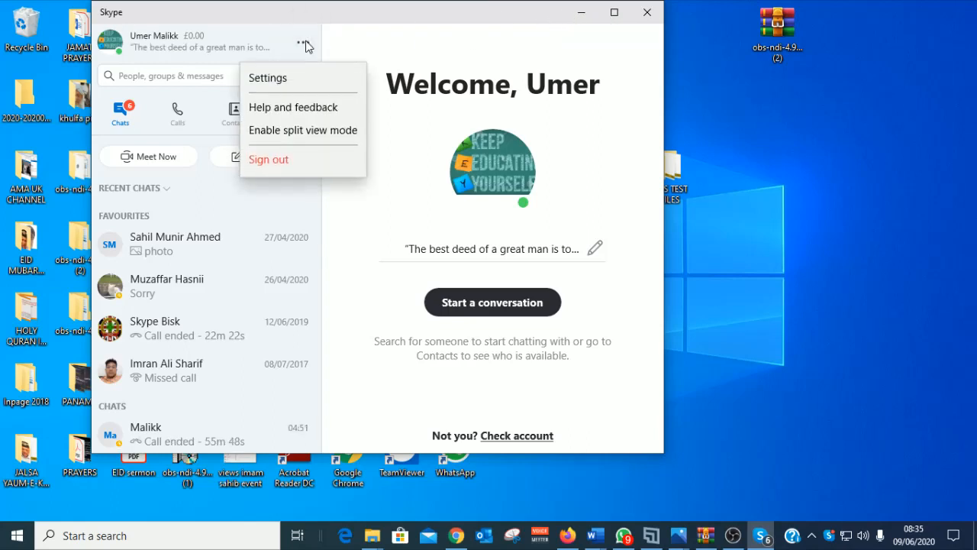
pyautogui.click(277, 83)
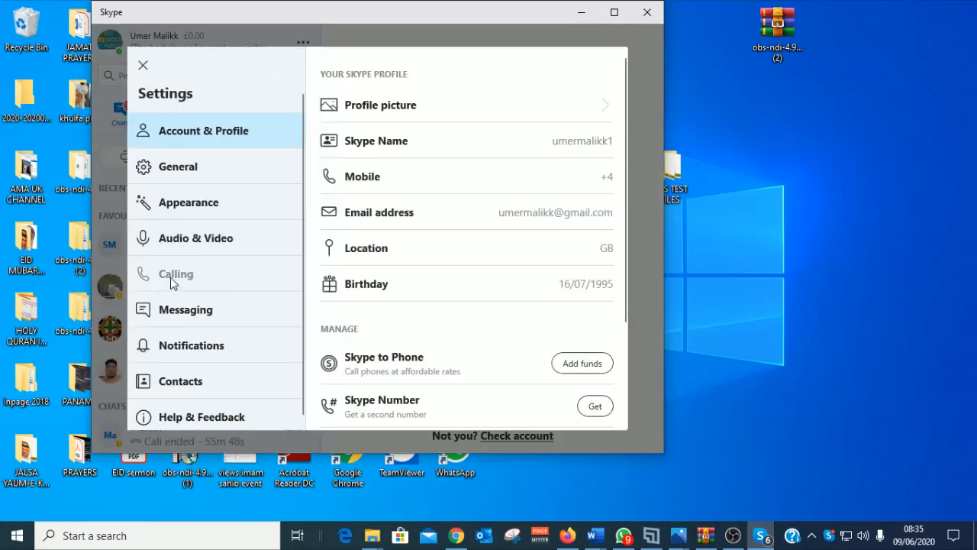
pyautogui.click(160, 283)
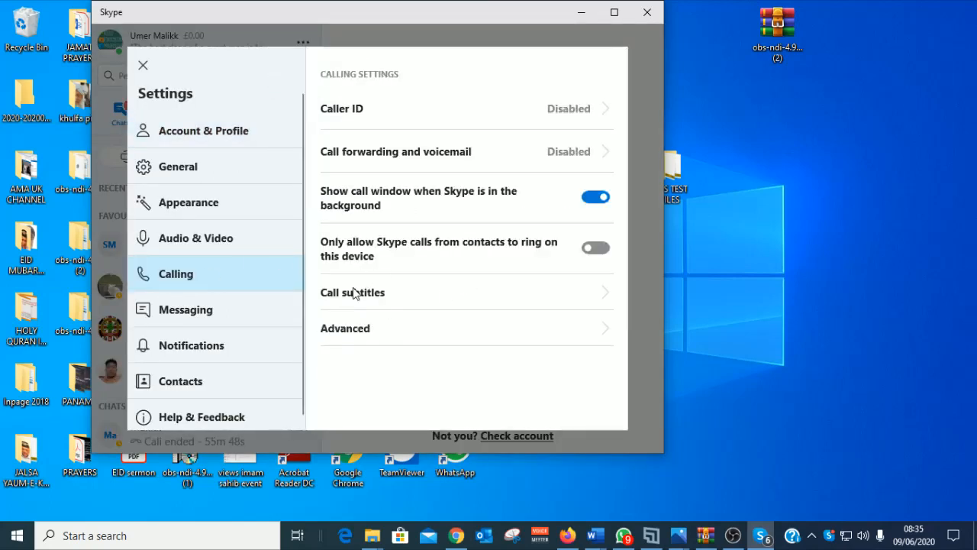
pyautogui.click(342, 326)
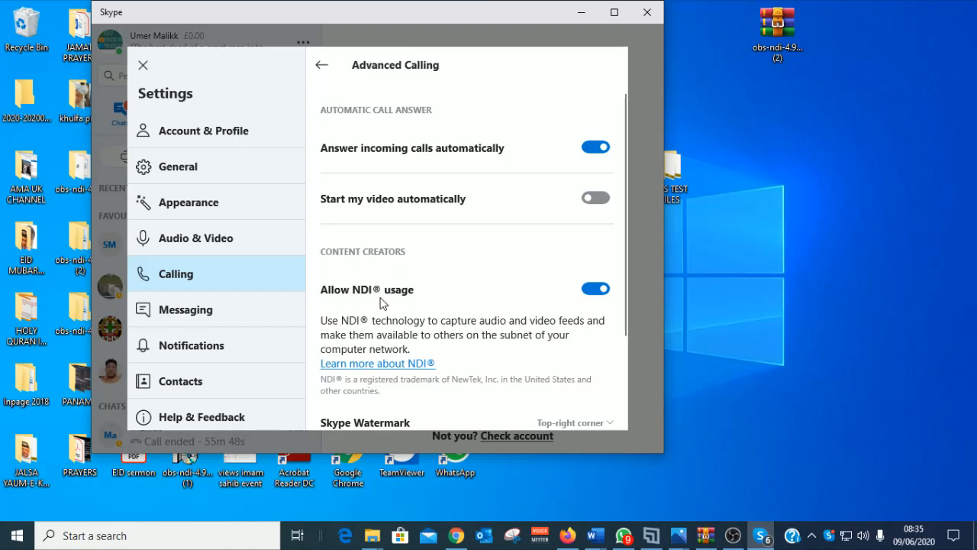
pyautogui.click(143, 67)
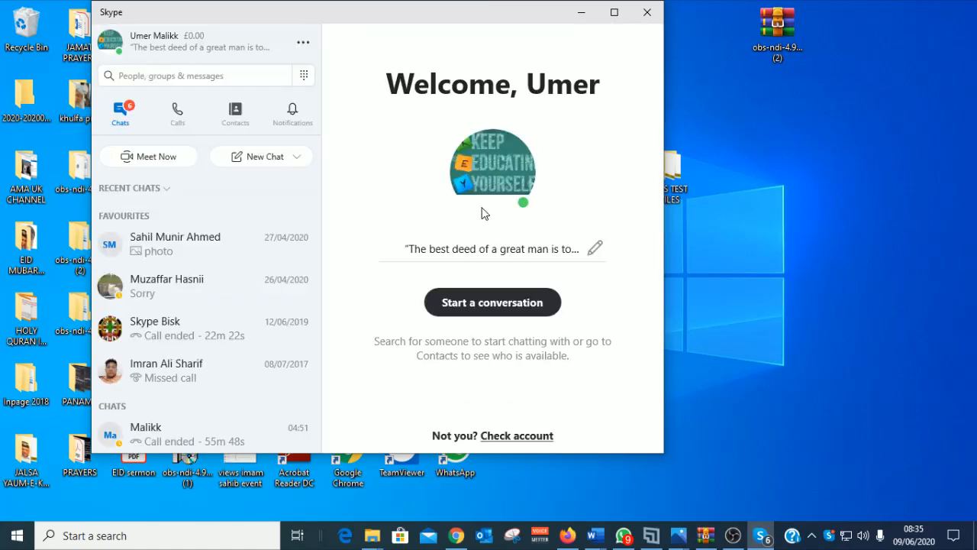
pyautogui.click(584, 15)
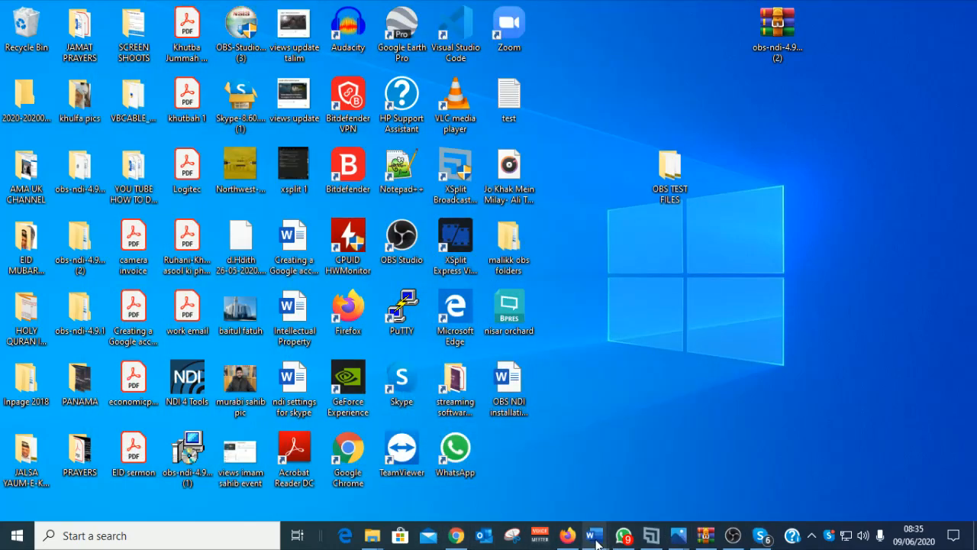
pyautogui.moveTo(598, 540)
pyautogui.click(700, 501)
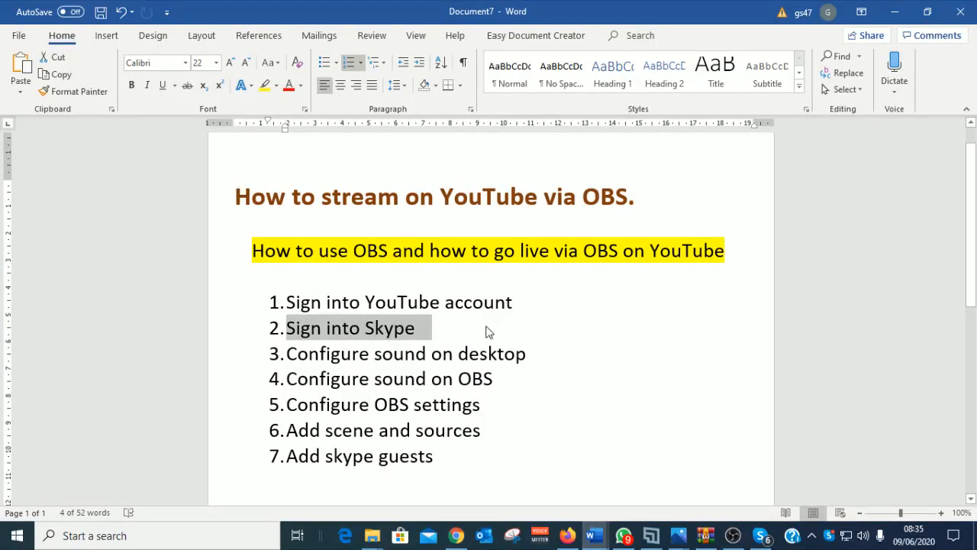
pyautogui.click(453, 329)
pyautogui.moveTo(449, 328); pyautogui.dragTo(296, 308)
pyautogui.click(472, 353)
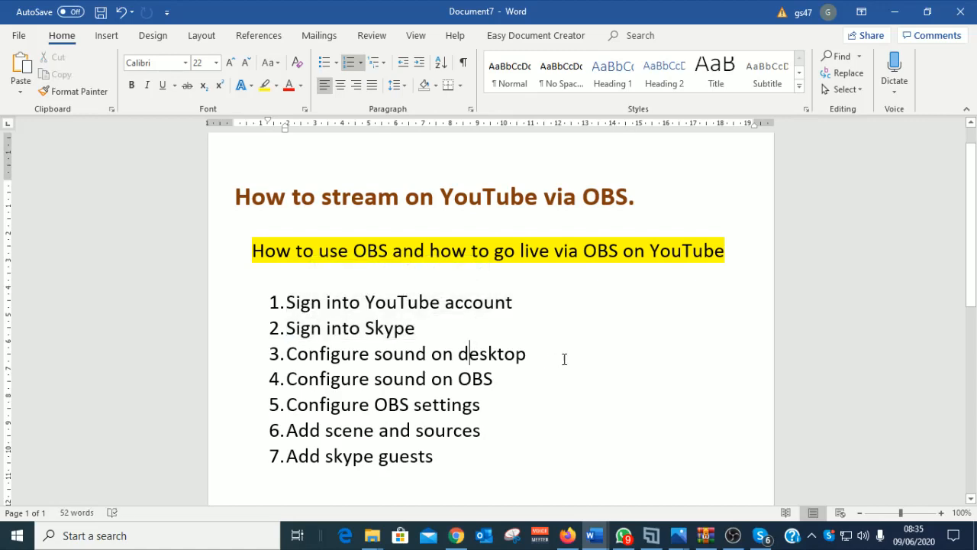
pyautogui.moveTo(541, 356); pyautogui.dragTo(286, 353)
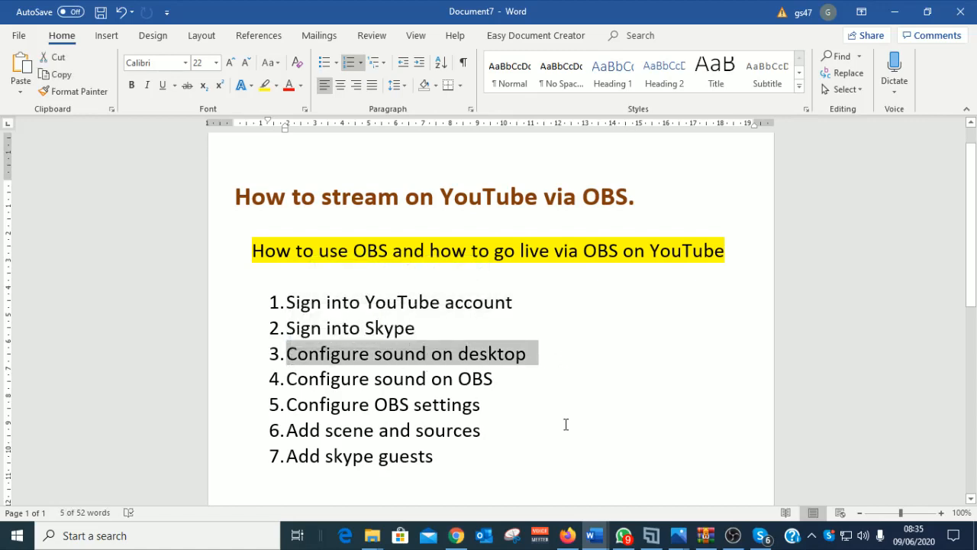
pyautogui.click(895, 12)
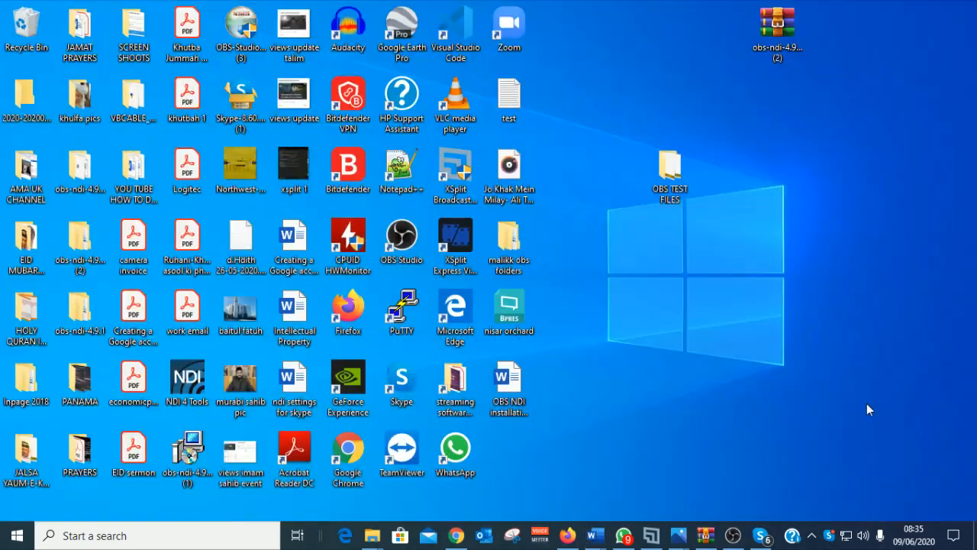
# Step: Open the classic Sound Control Panel from the taskbar's Sound settings and reposition it
pyautogui.rightClick(862, 533)
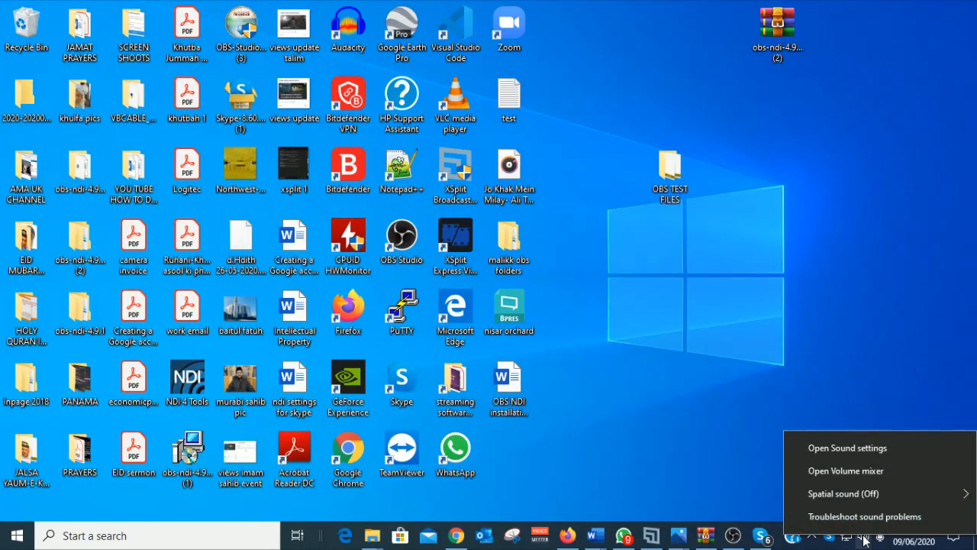
pyautogui.click(848, 448)
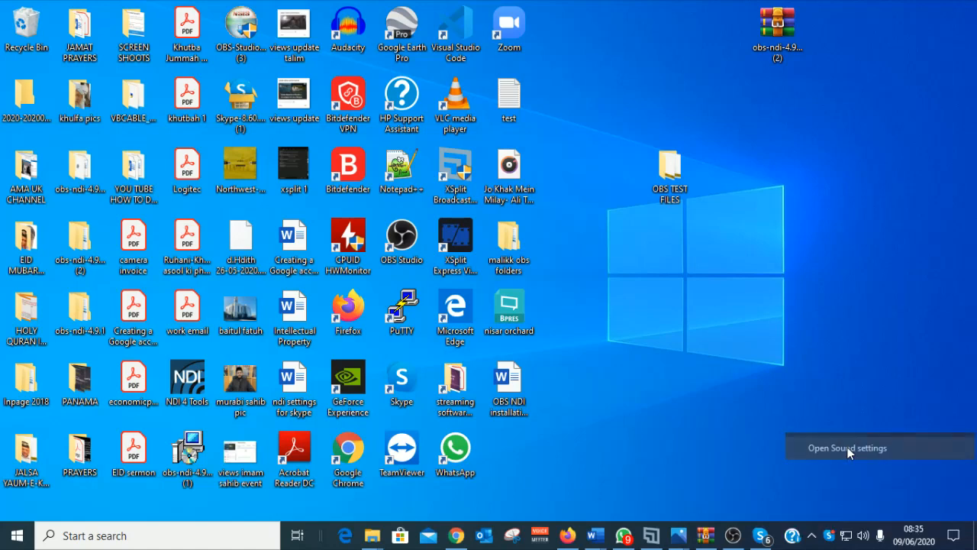
pyautogui.scroll(-10, 469, 344)
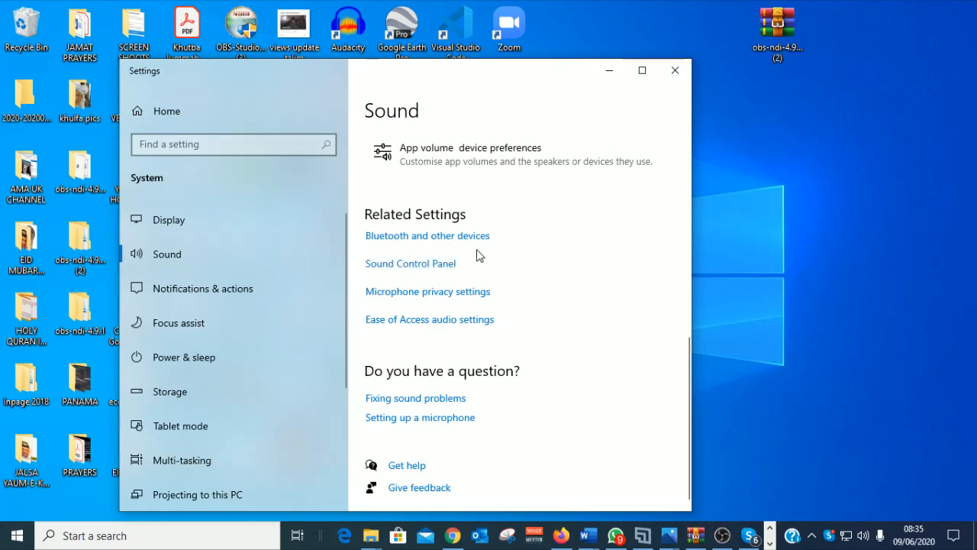
pyautogui.click(425, 264)
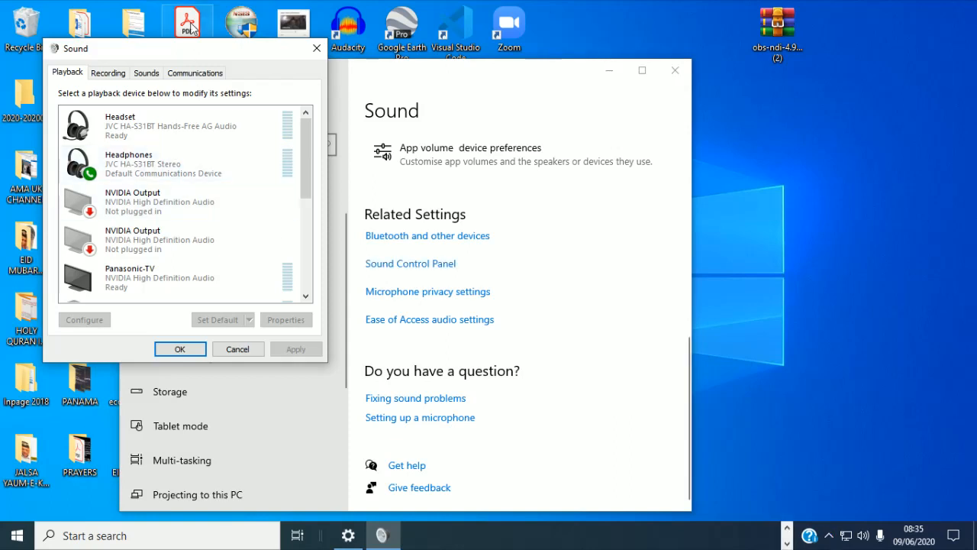
pyautogui.moveTo(192, 49); pyautogui.dragTo(585, 122)
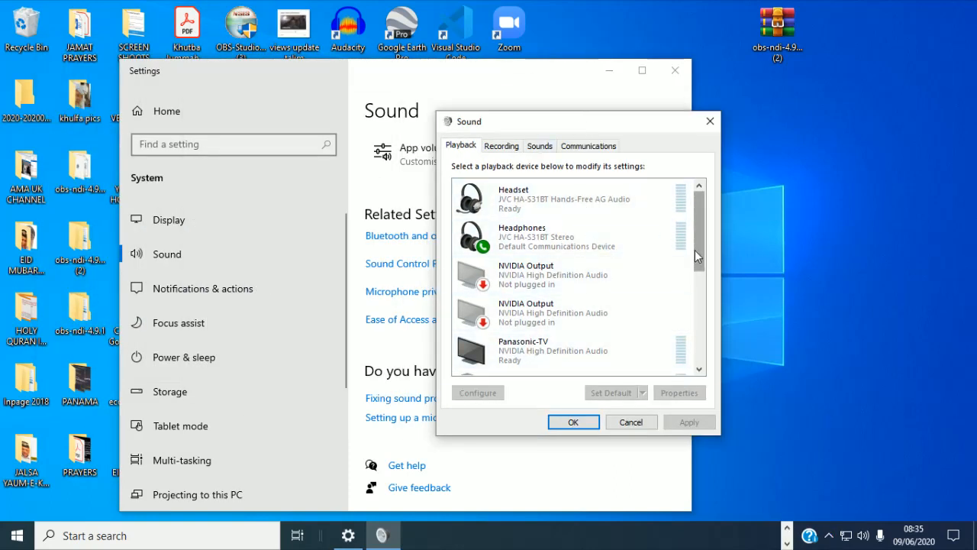
pyautogui.moveTo(695, 250); pyautogui.dragTo(712, 233)
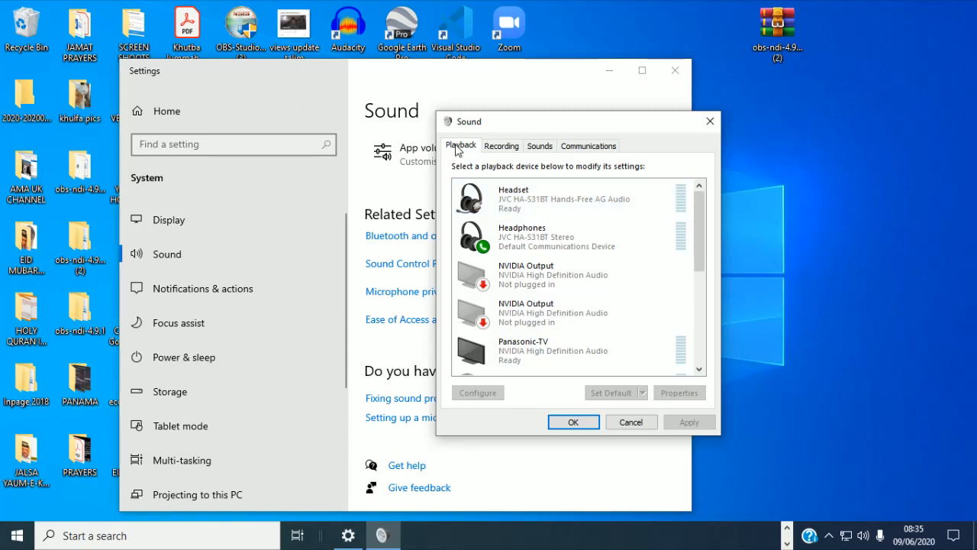
# Step: Look over the Recording, Sounds and Communications tabs, then open Headphones playback properties
pyautogui.click(503, 147)
pyautogui.click(550, 148)
pyautogui.click(590, 149)
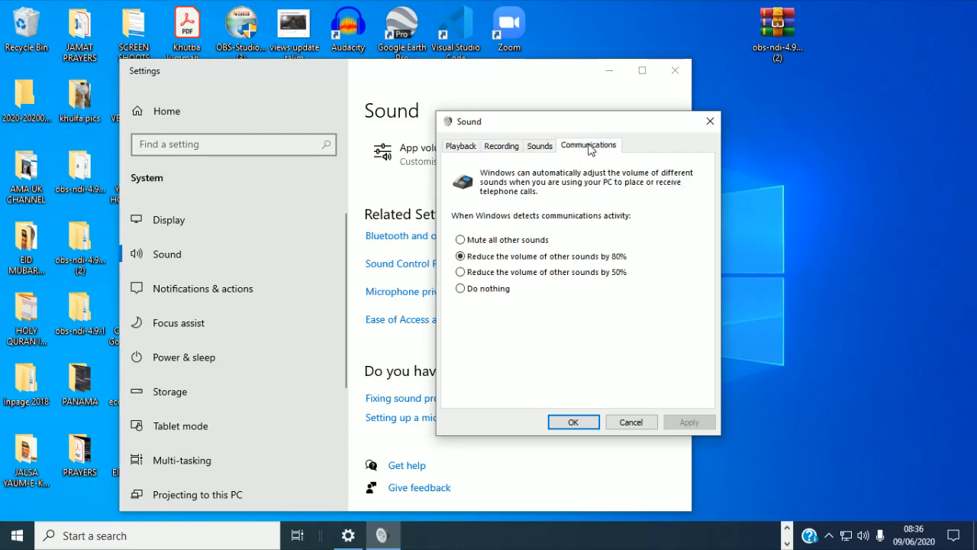
pyautogui.click(458, 147)
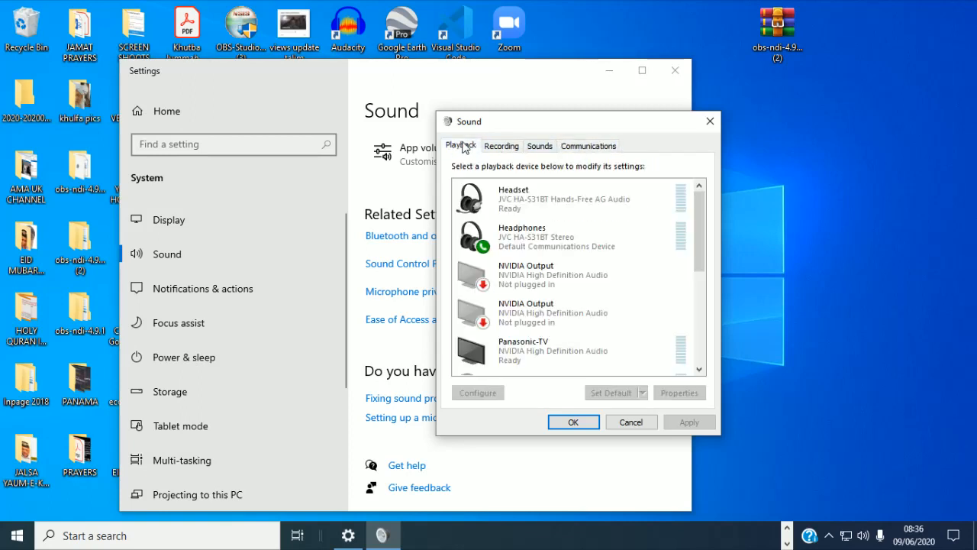
pyautogui.click(580, 239)
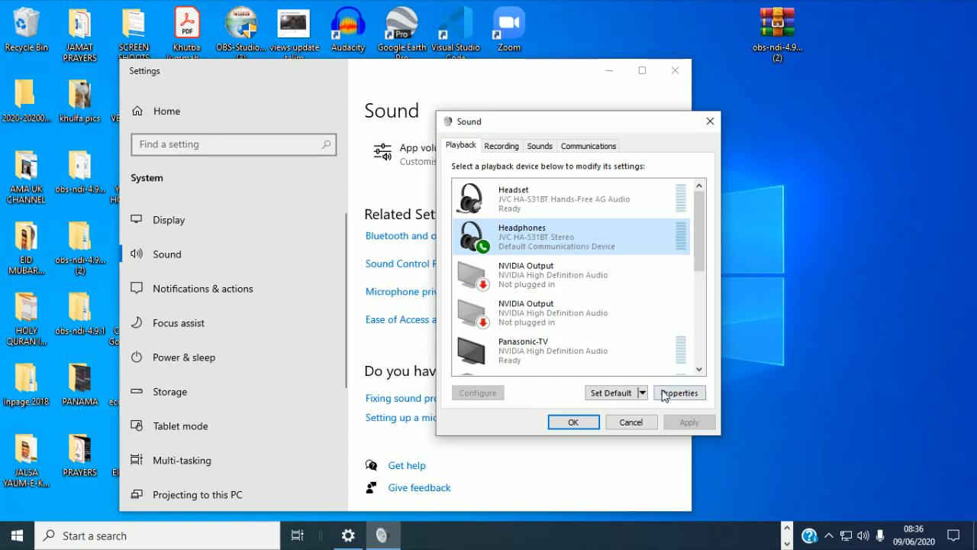
pyautogui.click(686, 397)
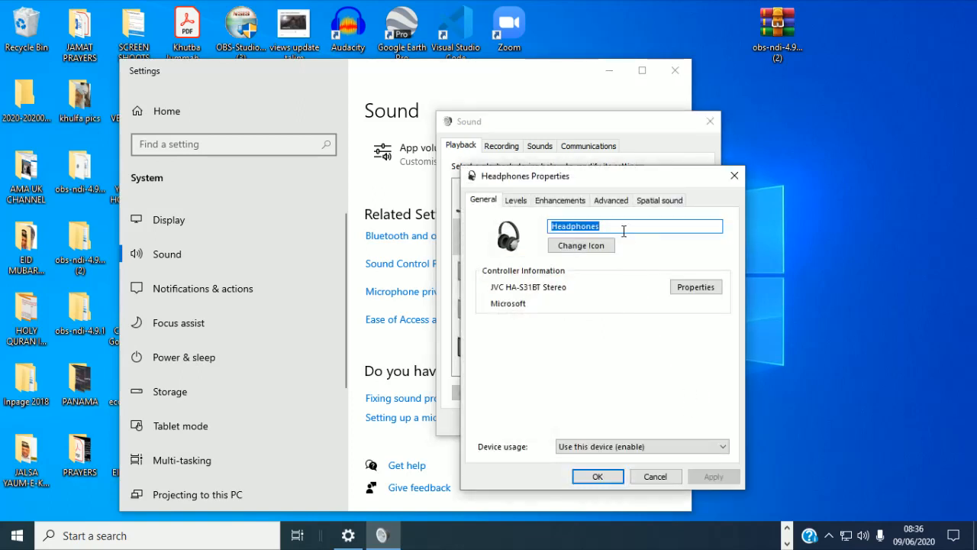
# Step: Review the Headphones Advanced, Spatial sound, Enhancements, Levels and General tabs, then close with OK
pyautogui.click(611, 201)
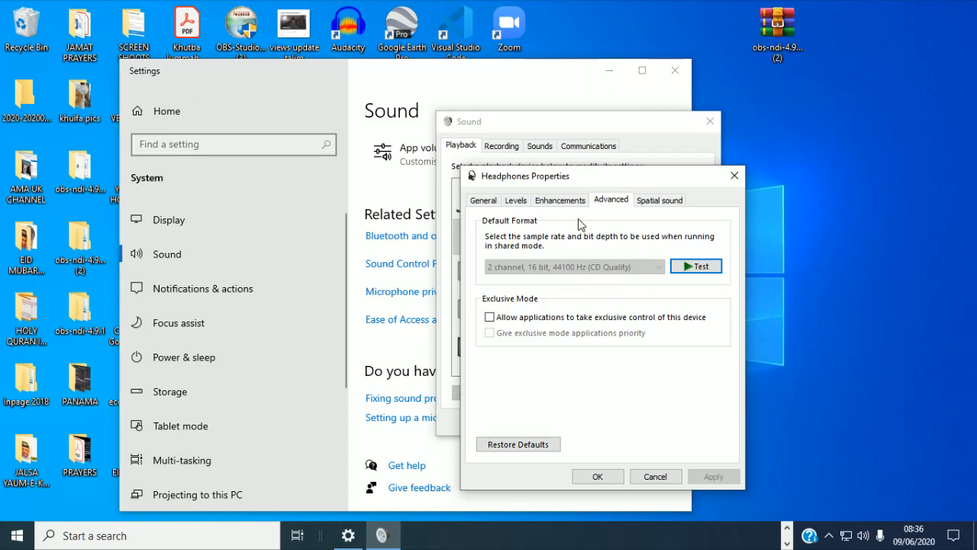
pyautogui.click(662, 201)
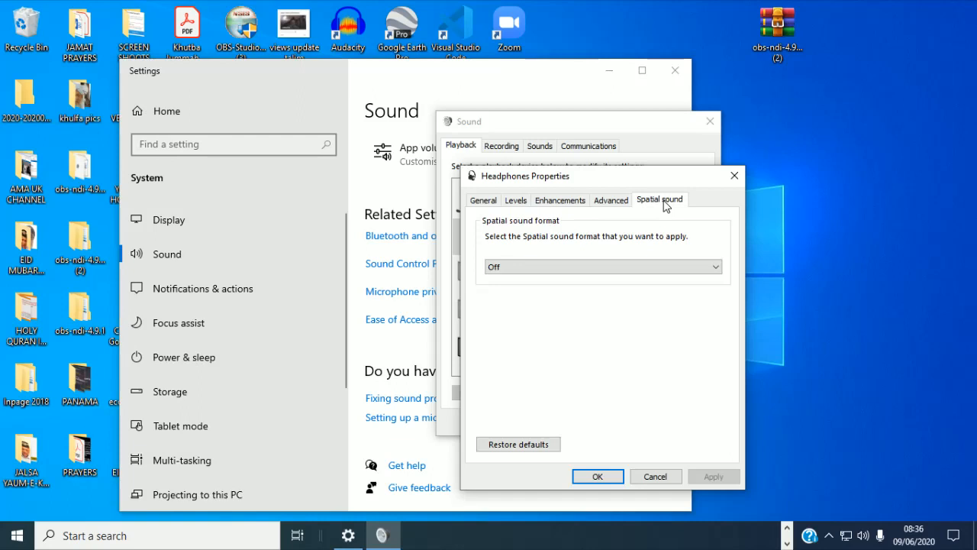
pyautogui.click(611, 201)
pyautogui.click(565, 201)
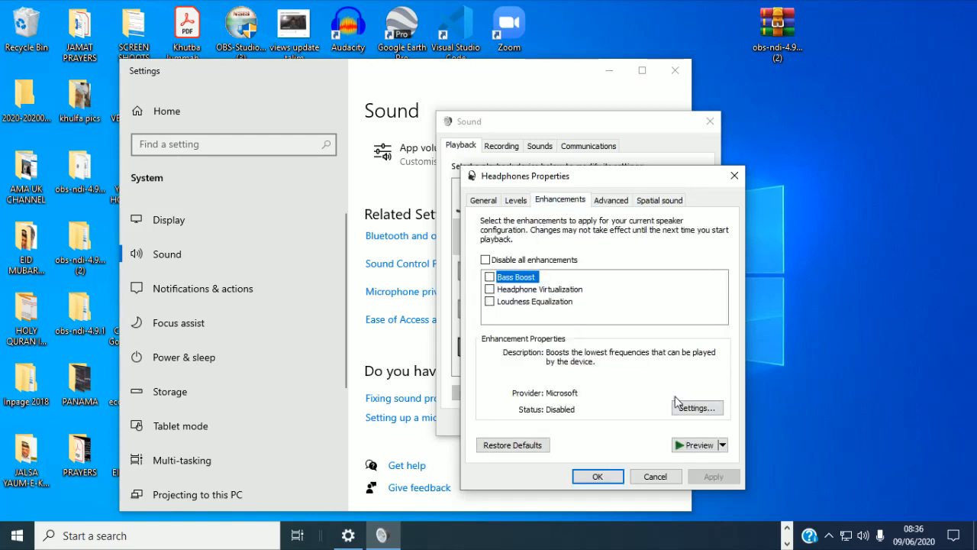
pyautogui.click(517, 201)
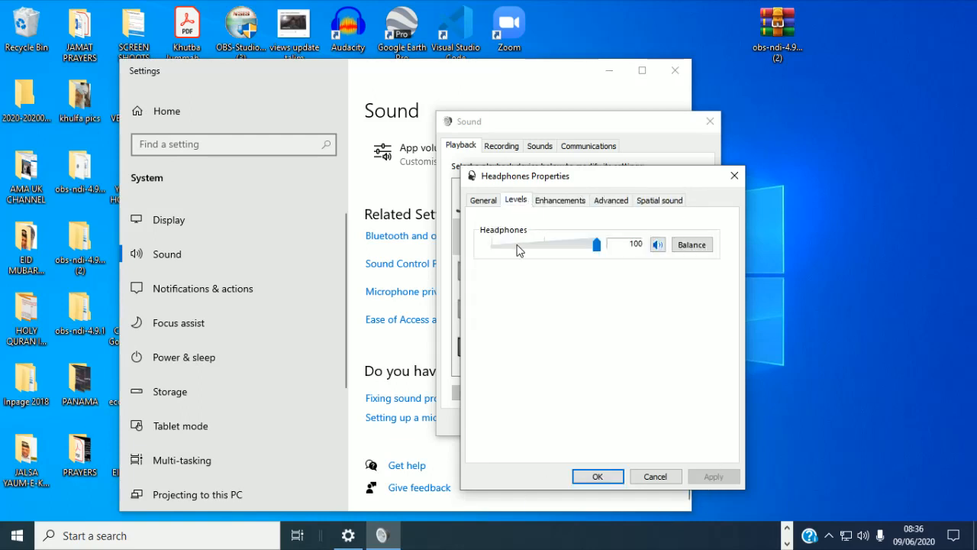
pyautogui.click(489, 205)
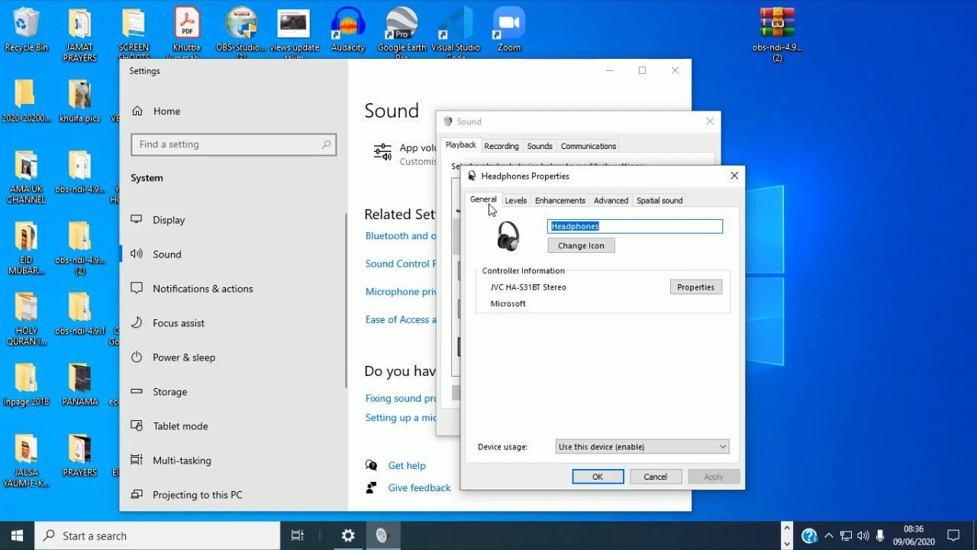
pyautogui.click(611, 481)
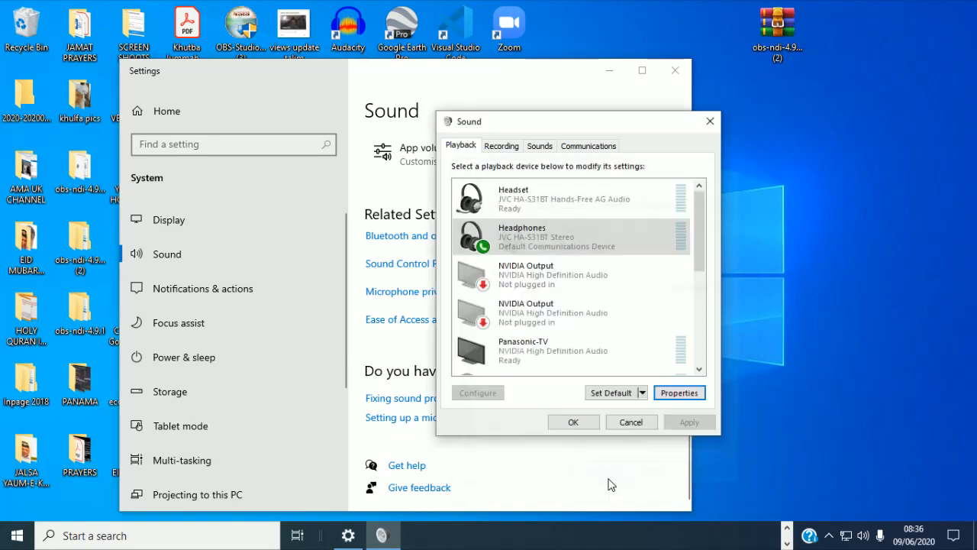
# Step: Open Panasonic-TV's properties and raise its output level to 100
pyautogui.scroll(-1, 623, 344)
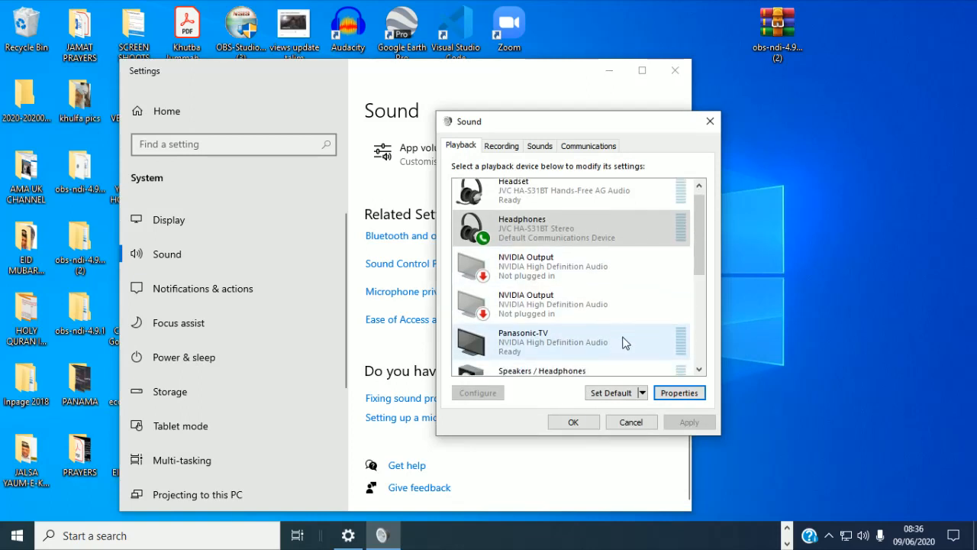
pyautogui.click(544, 345)
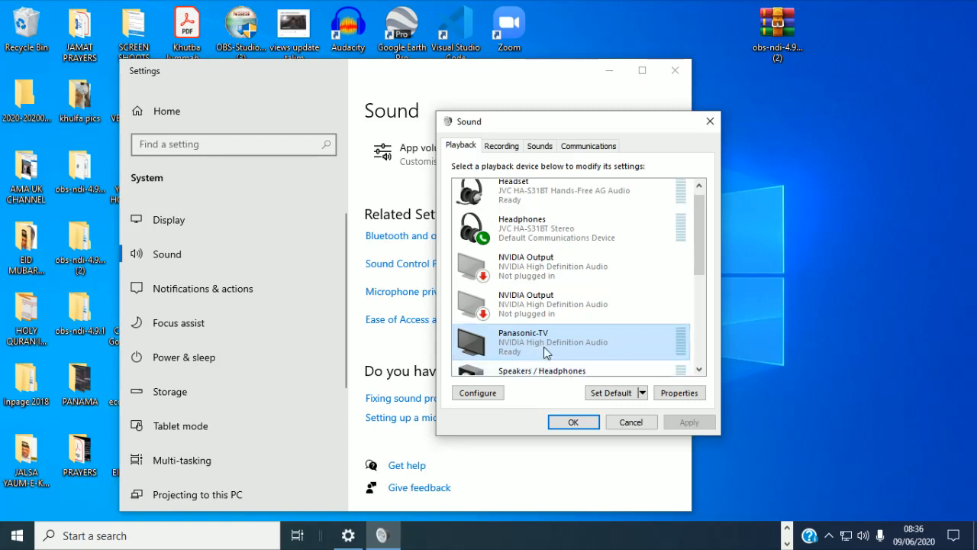
pyautogui.click(679, 393)
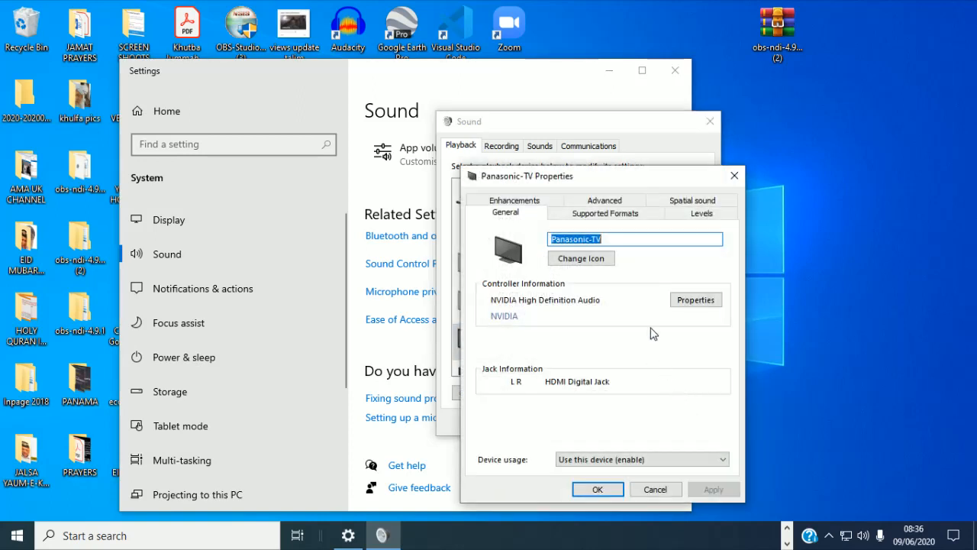
pyautogui.click(619, 218)
pyautogui.click(703, 220)
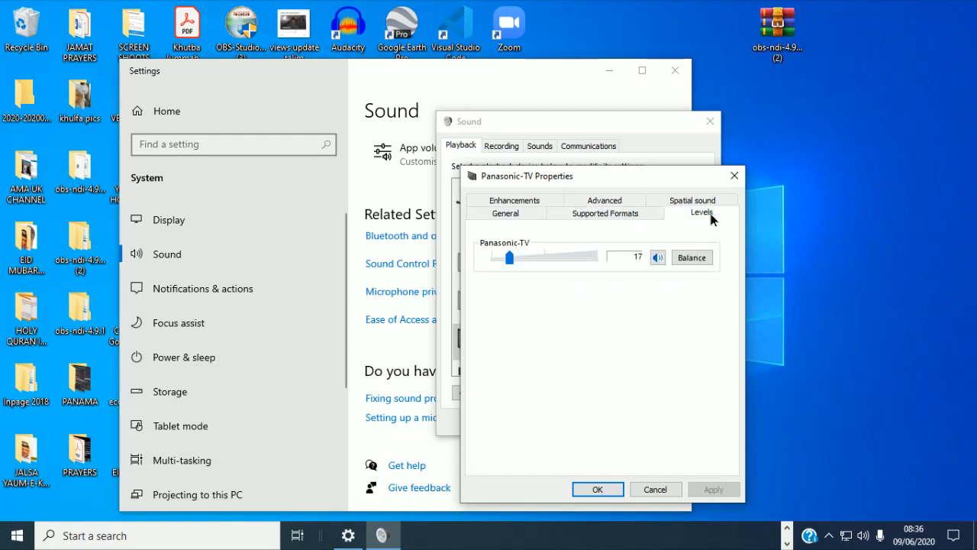
pyautogui.moveTo(510, 258); pyautogui.dragTo(565, 260)
# Step: Turn off exclusive control for Panasonic-TV on the Advanced tab, apply and close
pyautogui.click(603, 200)
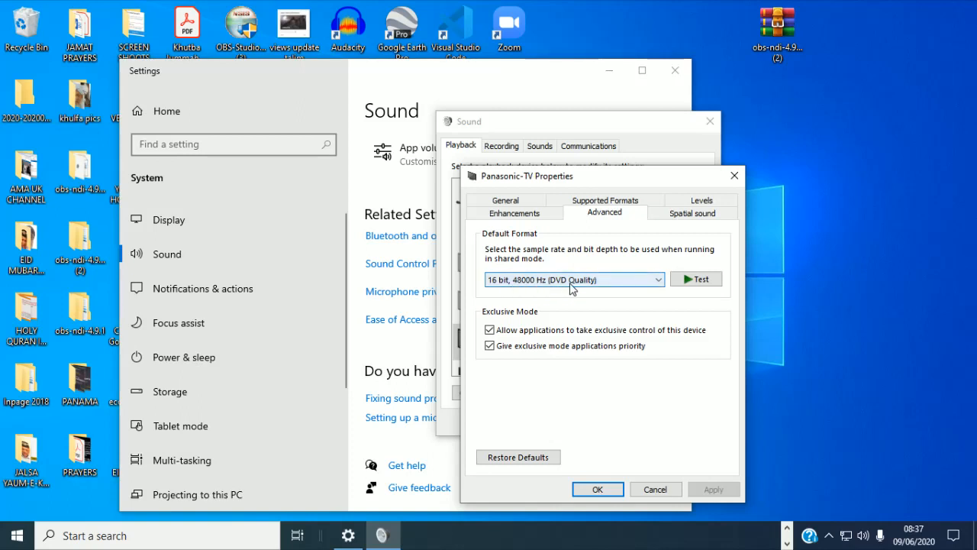
pyautogui.click(490, 330)
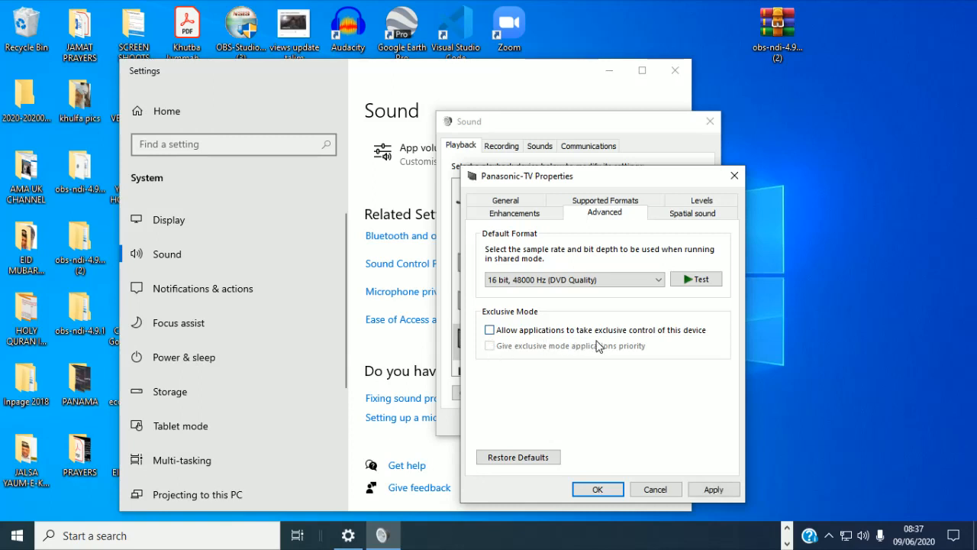
pyautogui.click(722, 490)
pyautogui.click(612, 495)
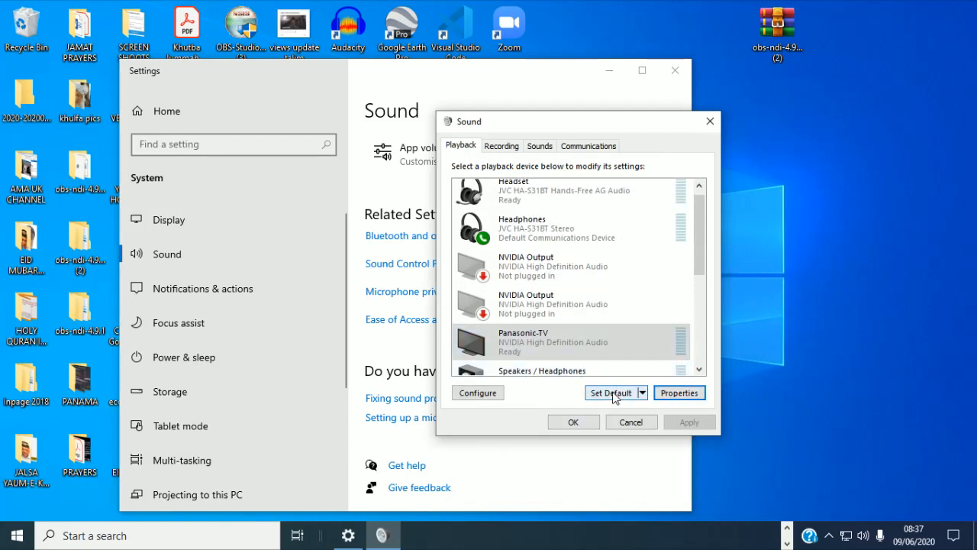
# Step: Scroll the playback list to the top, select Headphones, and show the Recording devices list
pyautogui.moveTo(702, 253); pyautogui.dragTo(703, 229)
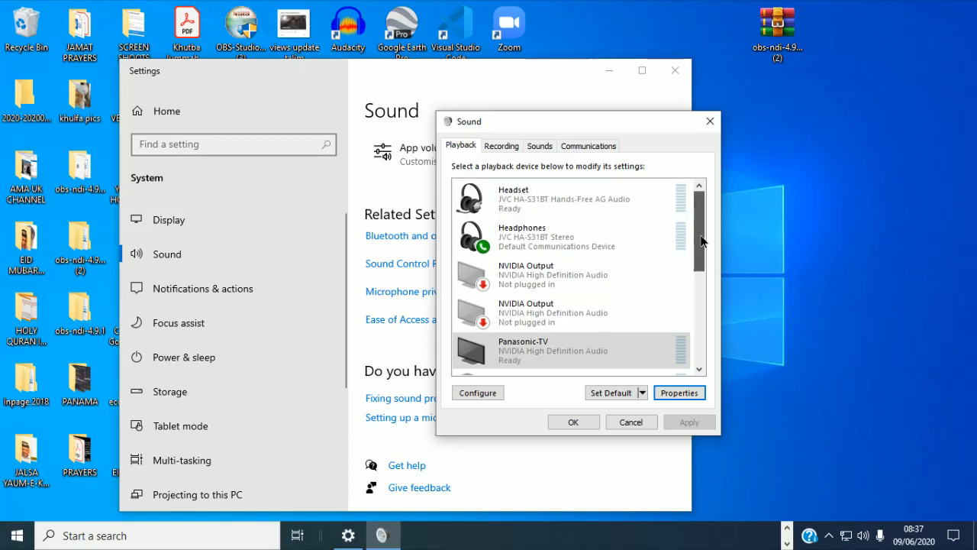
pyautogui.click(572, 244)
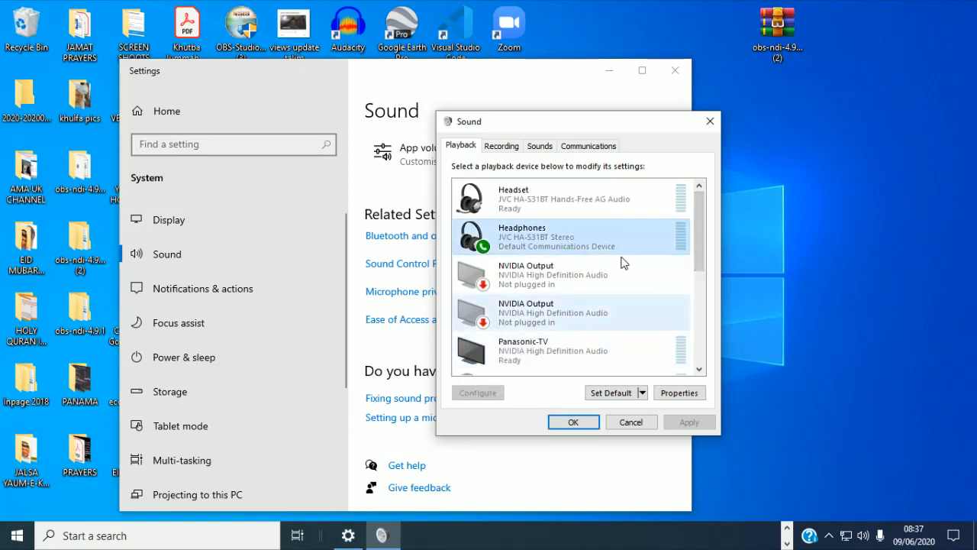
pyautogui.click(510, 149)
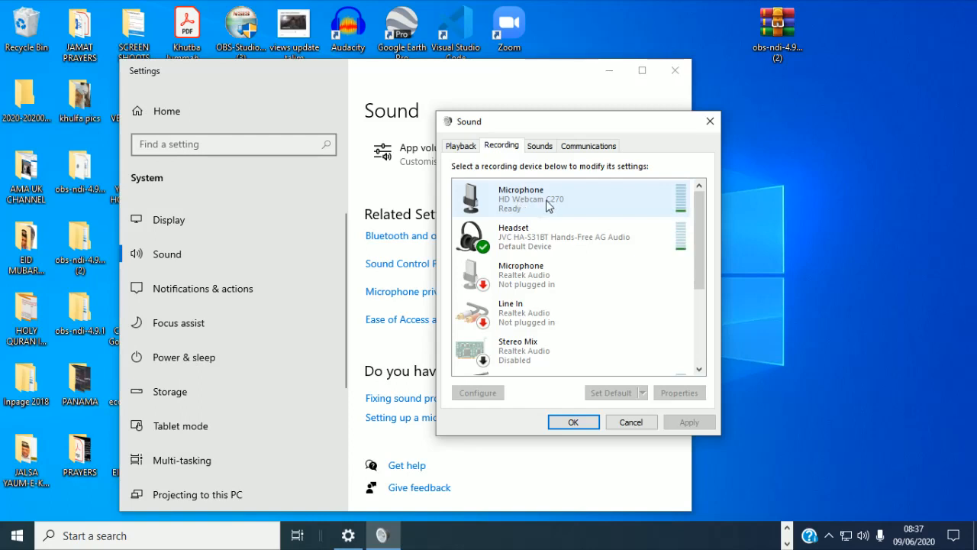
# Step: Raise the Headset recording level to 100, close it, then open the HD Webcam C270 microphone's properties
pyautogui.click(525, 246)
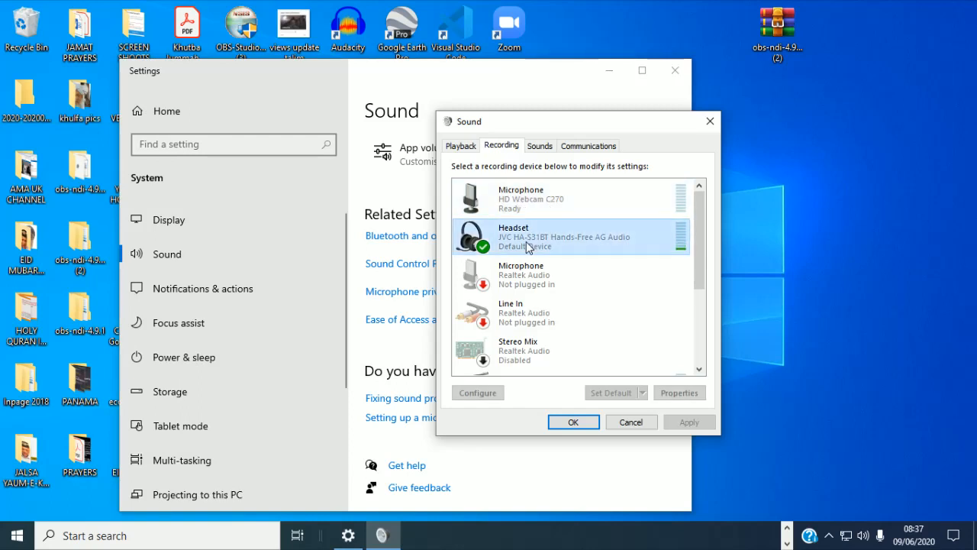
pyautogui.click(691, 393)
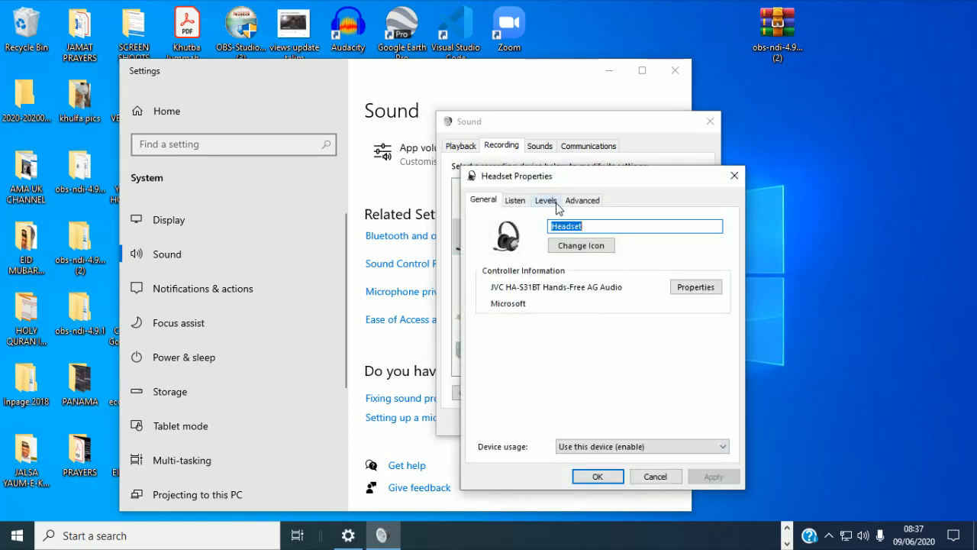
pyautogui.click(546, 201)
pyautogui.moveTo(552, 246); pyautogui.dragTo(599, 252)
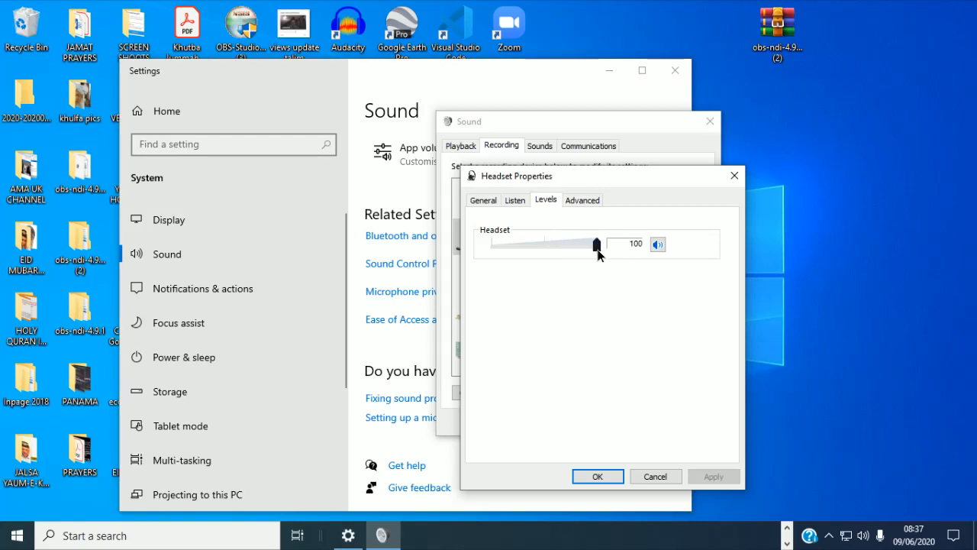
pyautogui.click(588, 202)
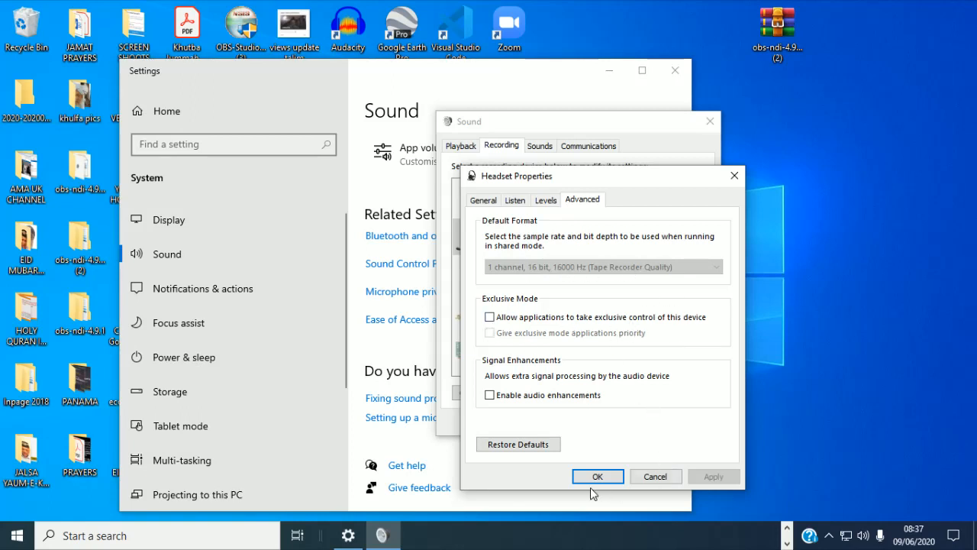
pyautogui.click(549, 202)
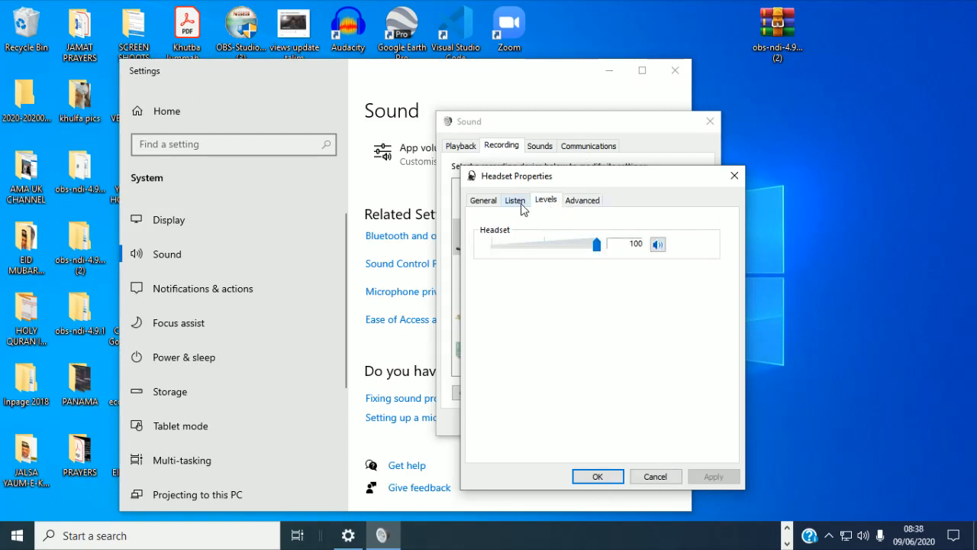
pyautogui.click(518, 202)
pyautogui.click(596, 476)
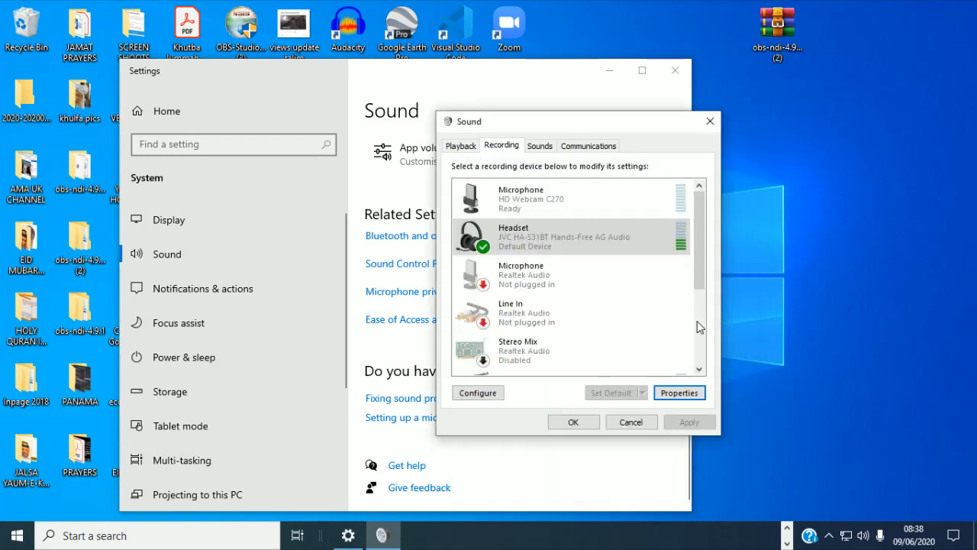
pyautogui.click(563, 198)
pyautogui.click(683, 392)
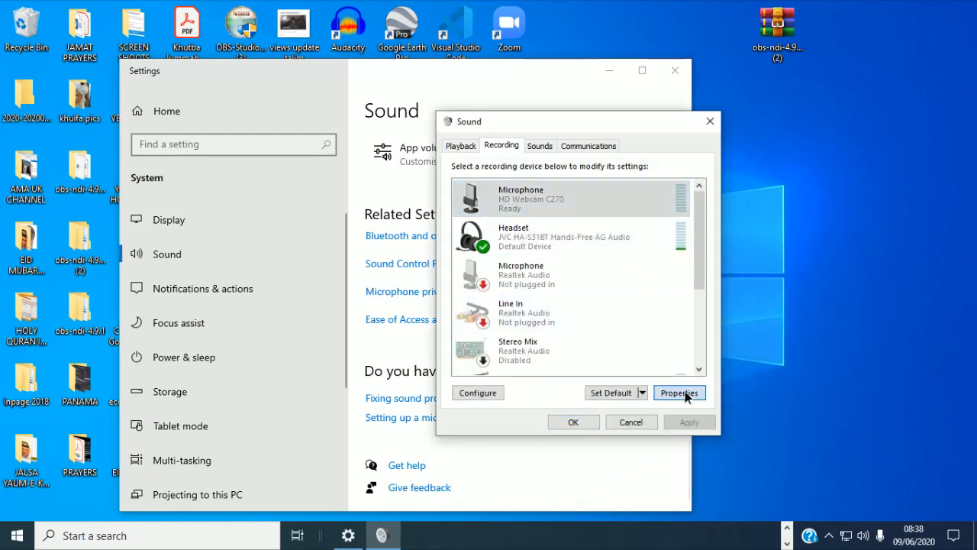
# Step: Check the webcam microphone's advanced format (exclusive control left off), then close Sound with Headset selected as default
pyautogui.click(582, 201)
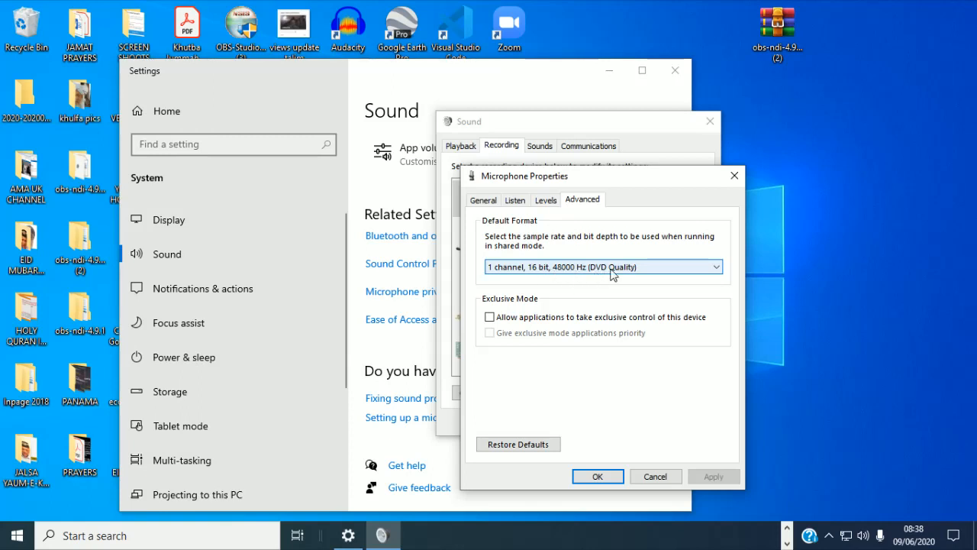
pyautogui.click(490, 317)
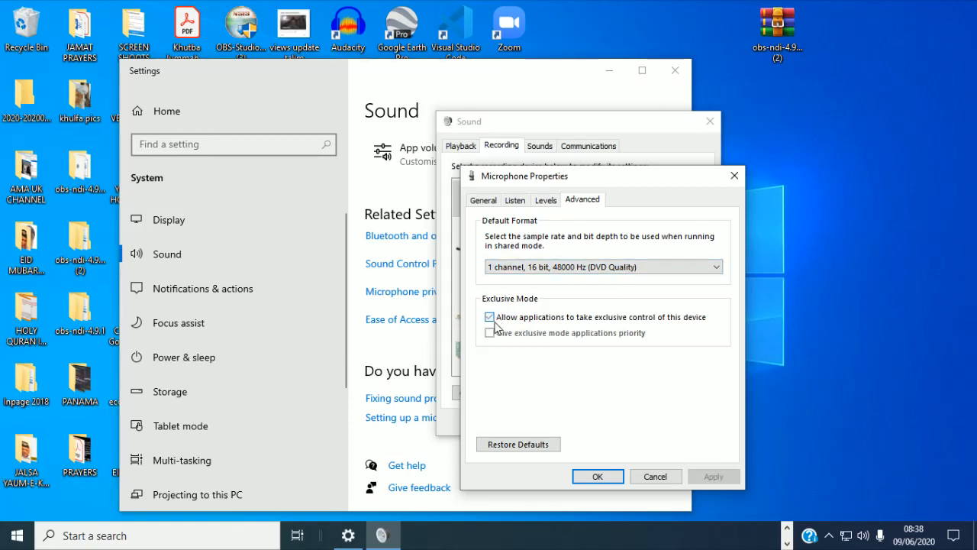
pyautogui.click(490, 317)
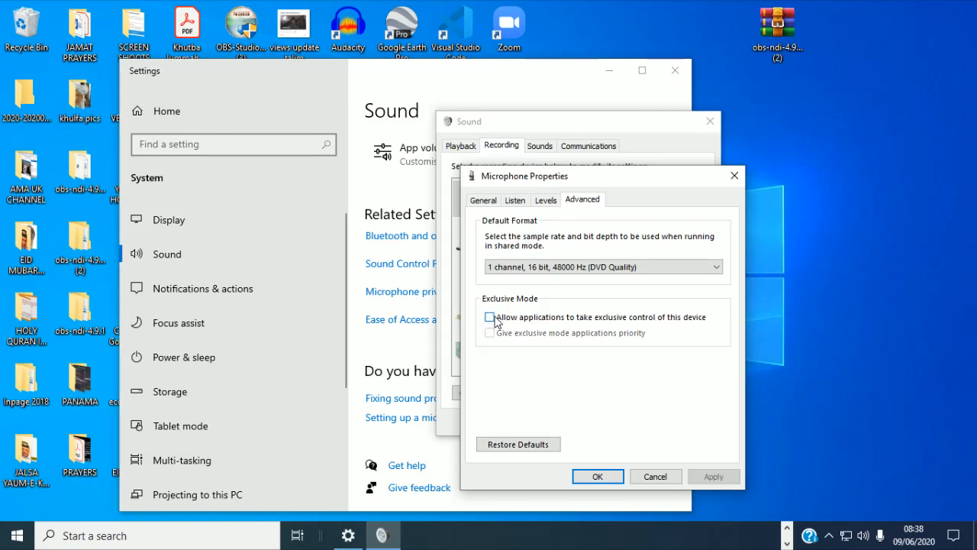
pyautogui.click(599, 476)
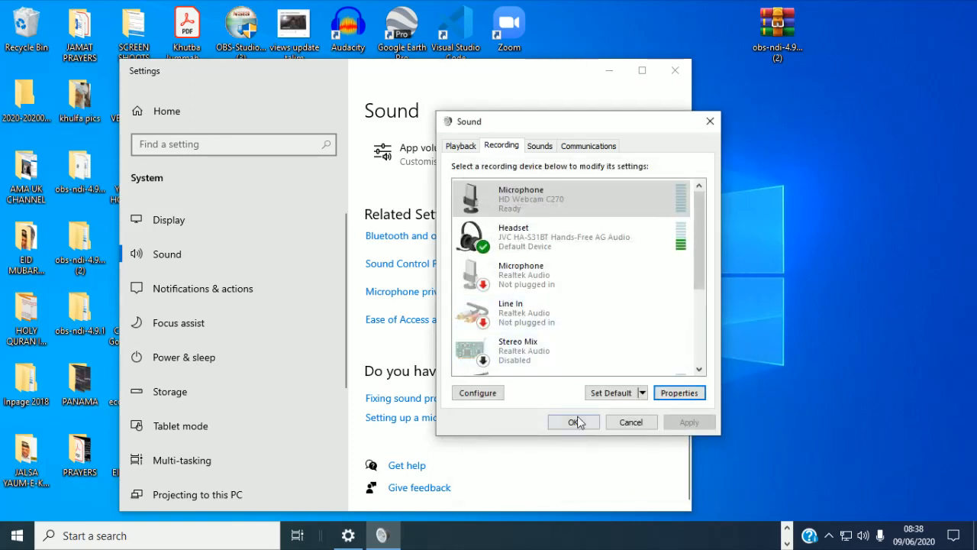
pyautogui.click(554, 236)
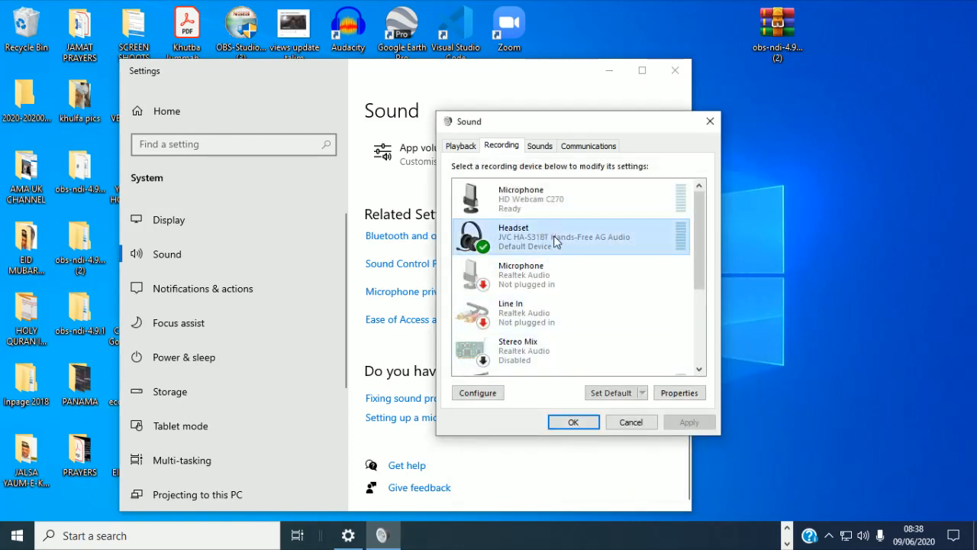
pyautogui.click(573, 422)
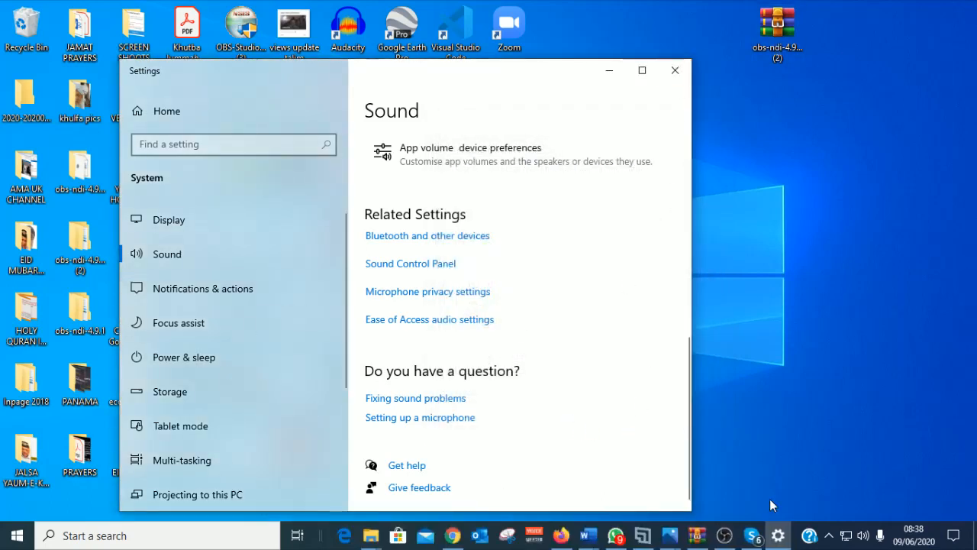
# Step: Close Settings, highlight 'Configure sound on OBS' in the Document7 checklist, minimize Word, and launch OBS
pyautogui.click(676, 71)
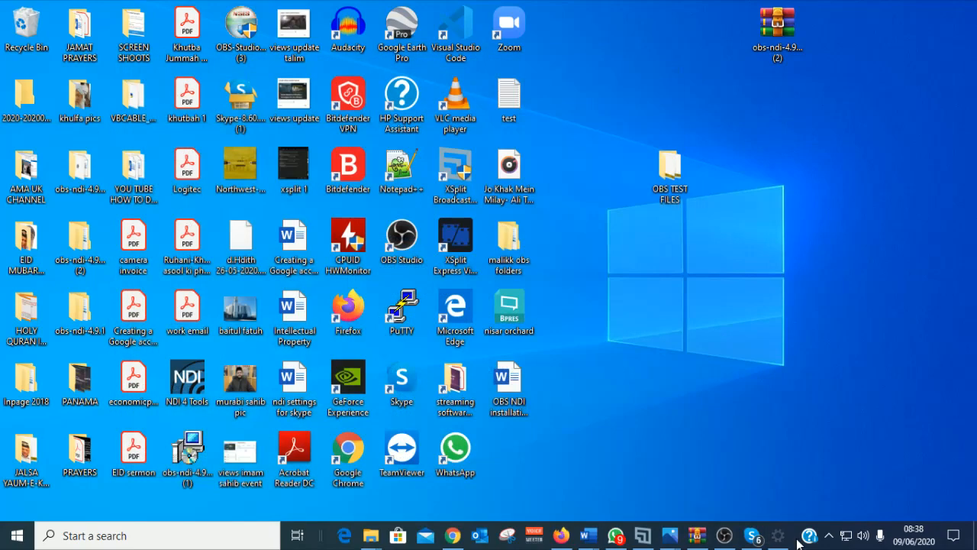
pyautogui.moveTo(610, 541)
pyautogui.click(706, 489)
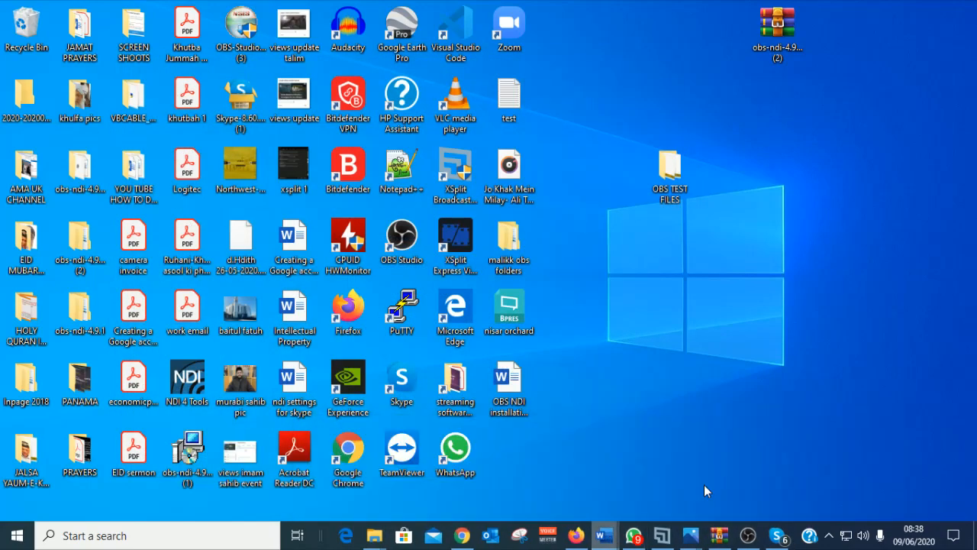
pyautogui.click(506, 385)
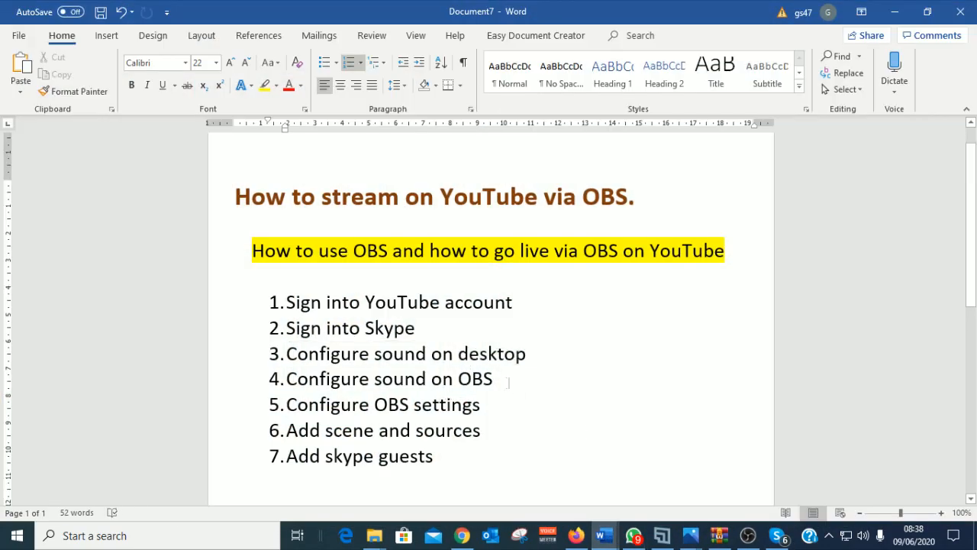
pyautogui.moveTo(508, 381); pyautogui.dragTo(290, 379)
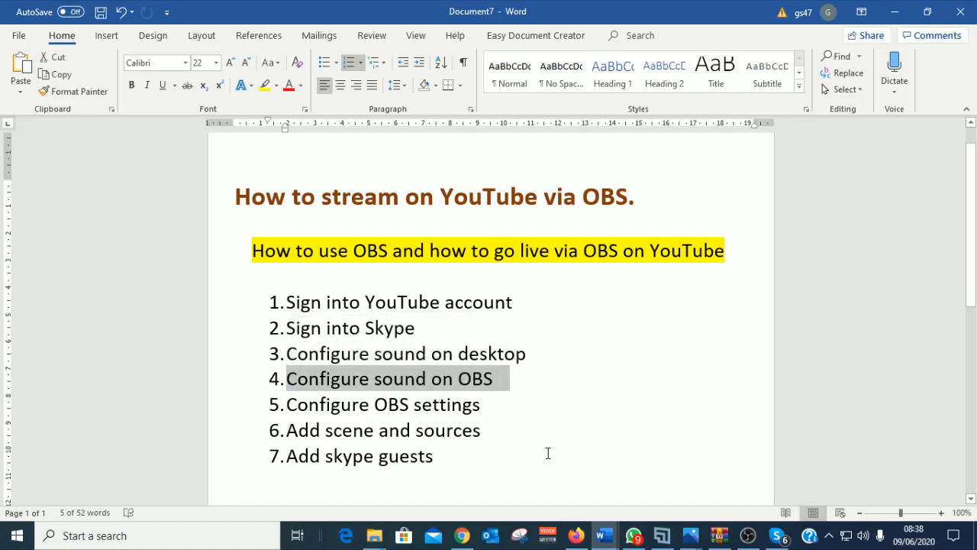
pyautogui.click(897, 13)
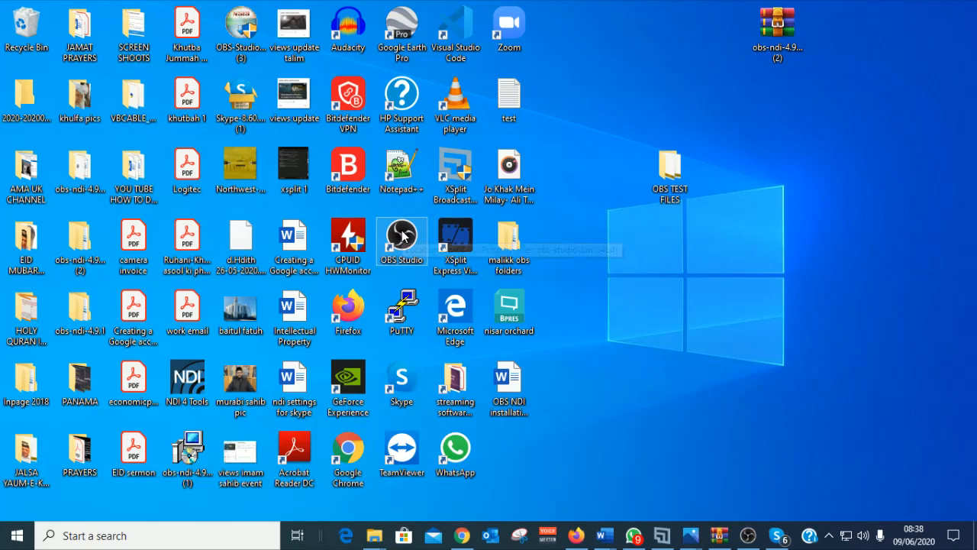
pyautogui.click(748, 537)
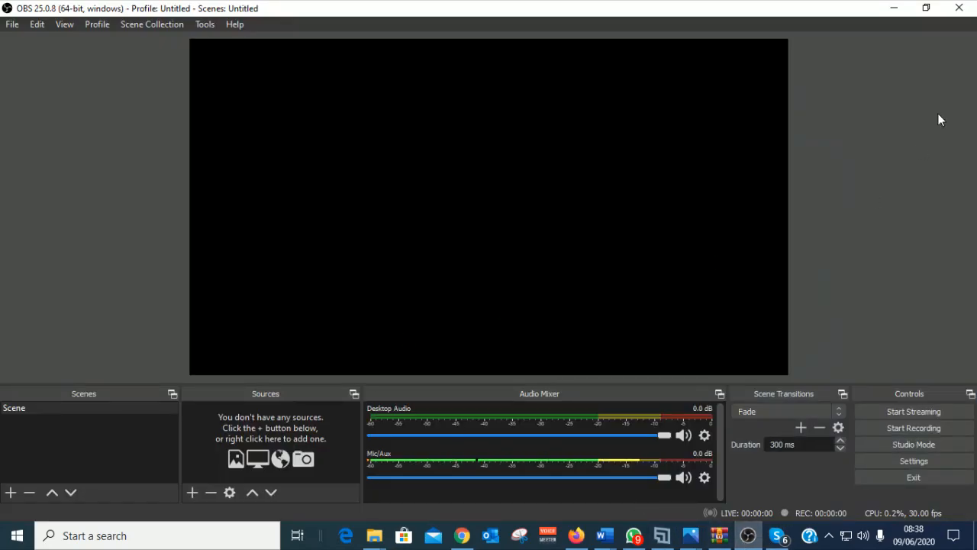
# Step: Close OBS Studio and relaunch OBS Studio (64bit) from a Start search for 'obs'
pyautogui.click(960, 8)
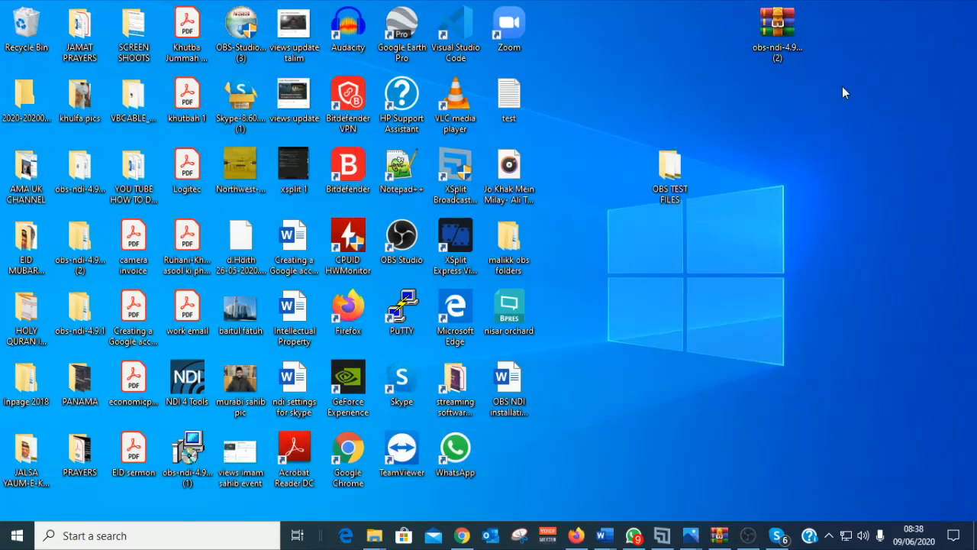
pyautogui.click(17, 535)
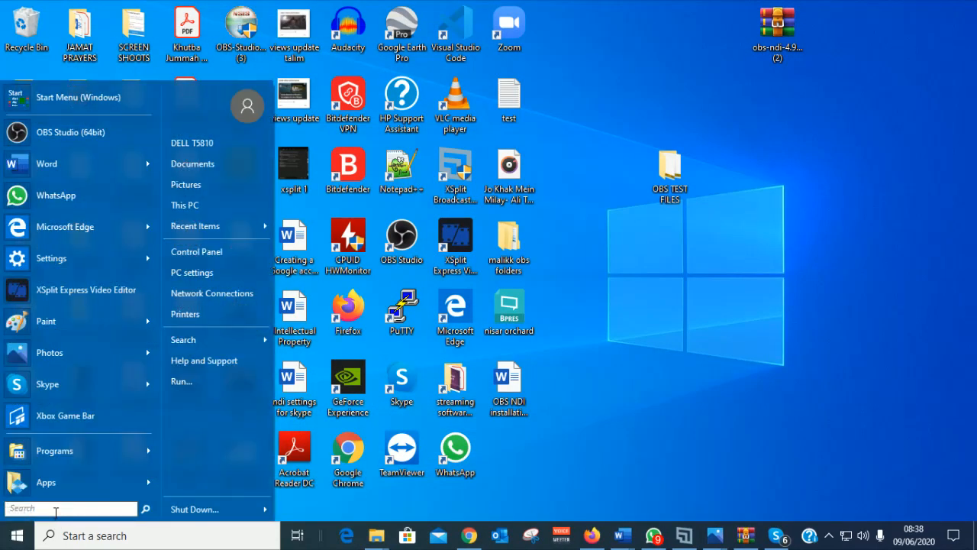
pyautogui.write('obs')
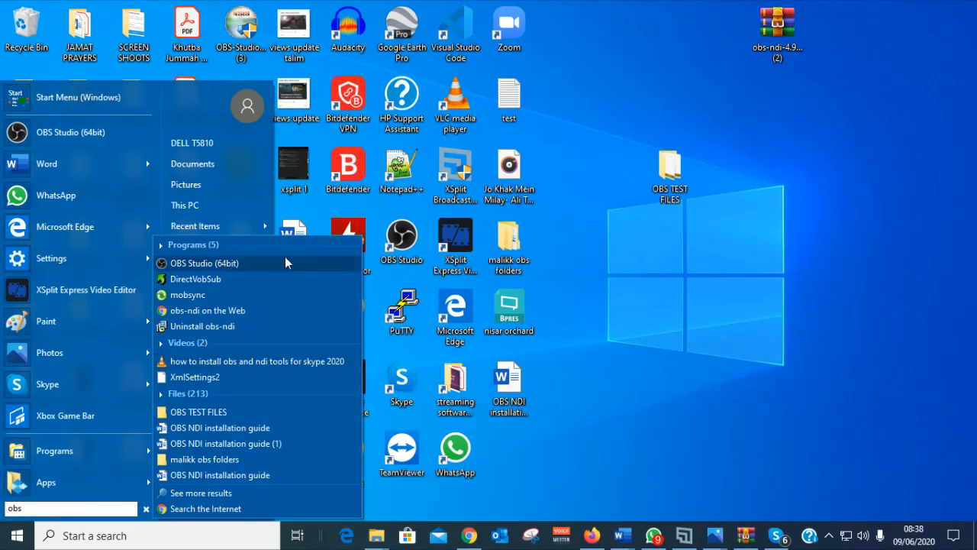
pyautogui.click(287, 263)
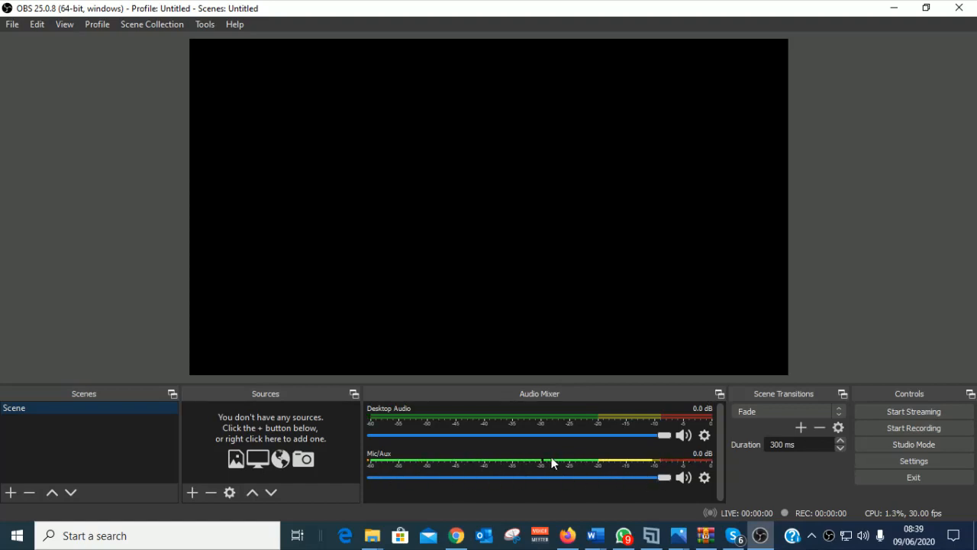
# Step: Set the Mic/Aux device to the Headset (JVC HA-S31BT) in its properties
pyautogui.click(703, 478)
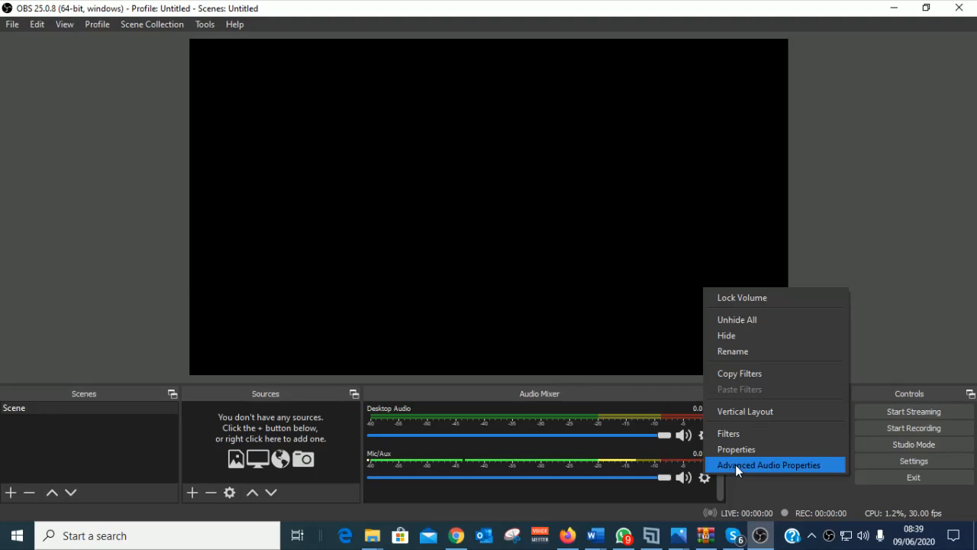
pyautogui.click(735, 465)
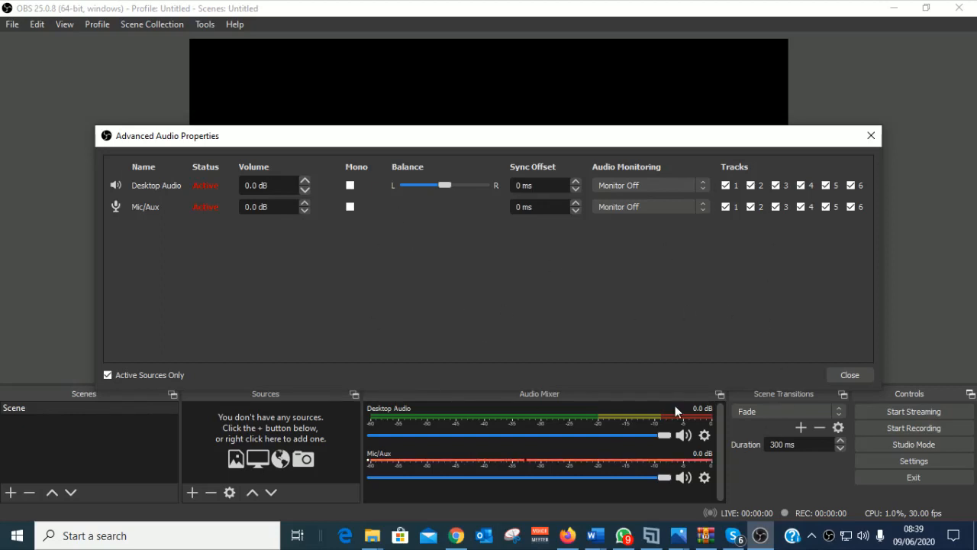
pyautogui.click(877, 136)
pyautogui.click(704, 478)
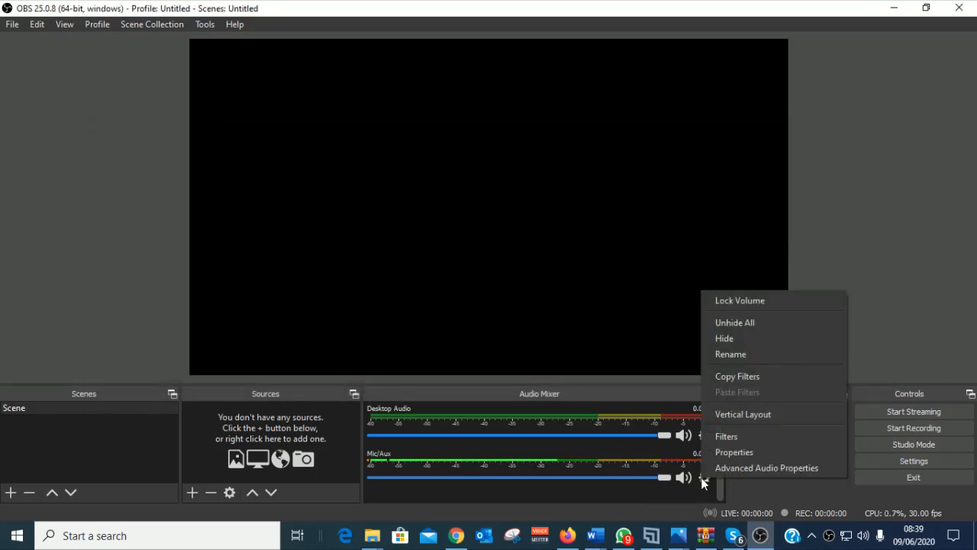
pyautogui.click(733, 454)
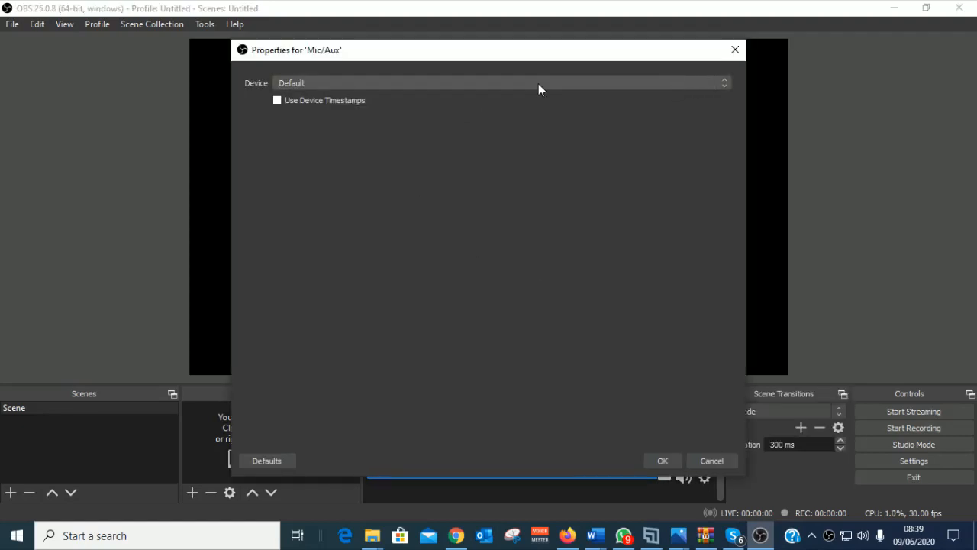
pyautogui.click(725, 83)
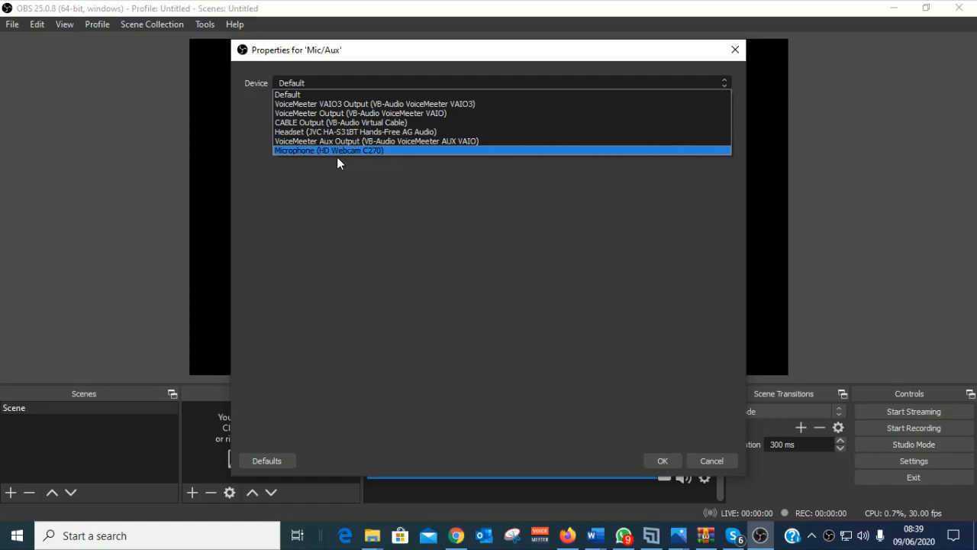
pyautogui.click(350, 132)
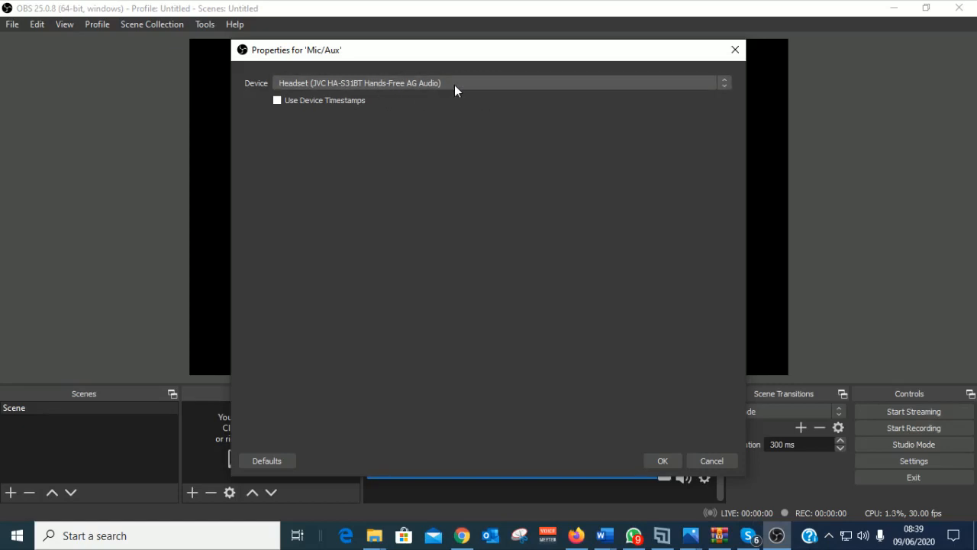
pyautogui.click(662, 461)
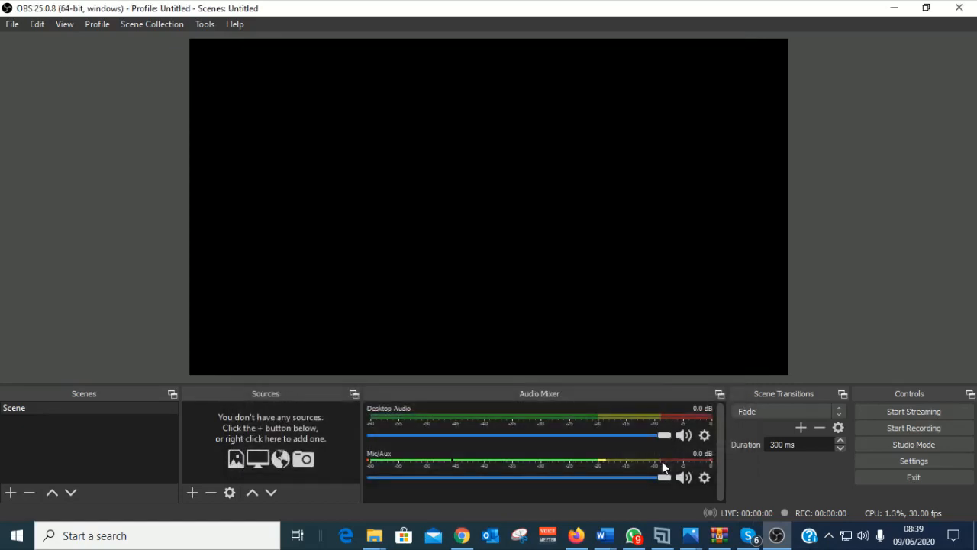
# Step: Check that Desktop Audio stays on the Default device and confirm
pyautogui.click(707, 436)
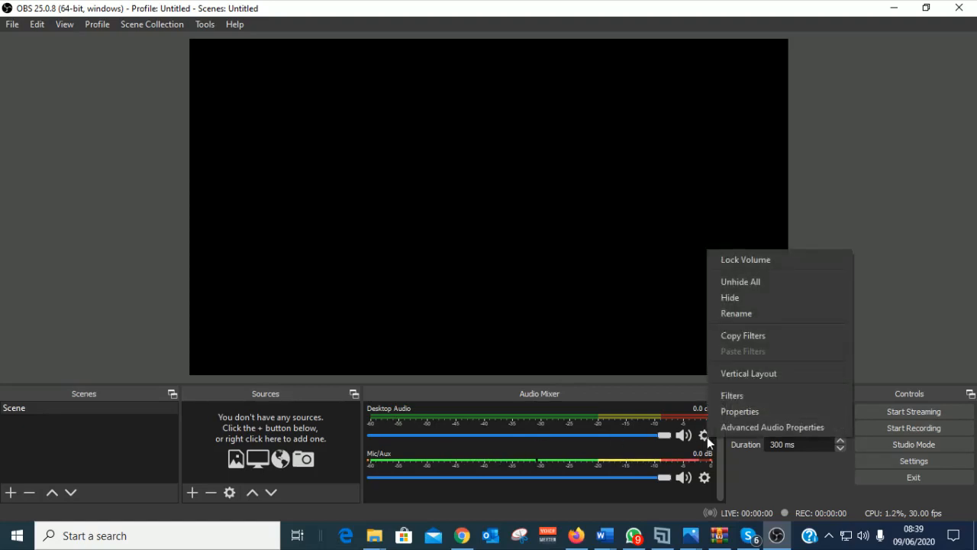
pyautogui.click(737, 413)
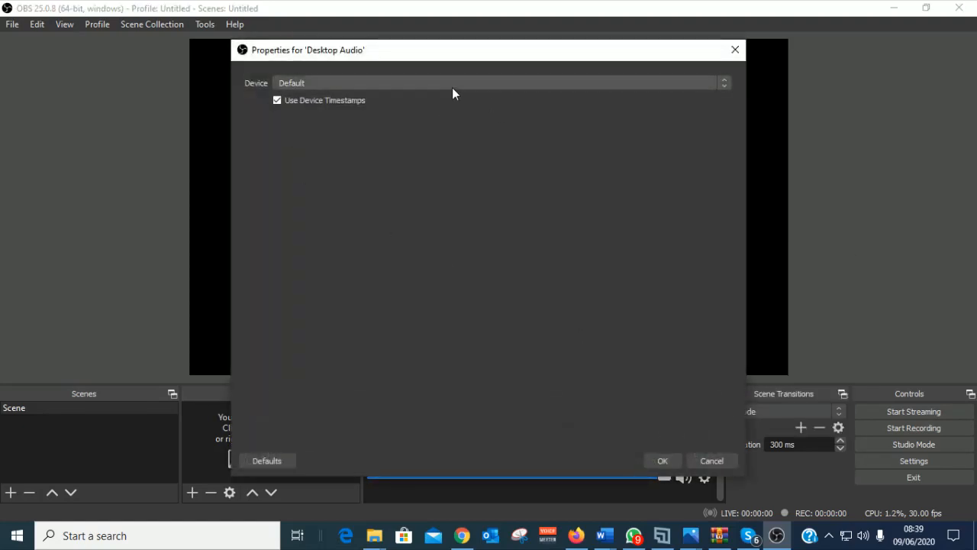
pyautogui.click(459, 83)
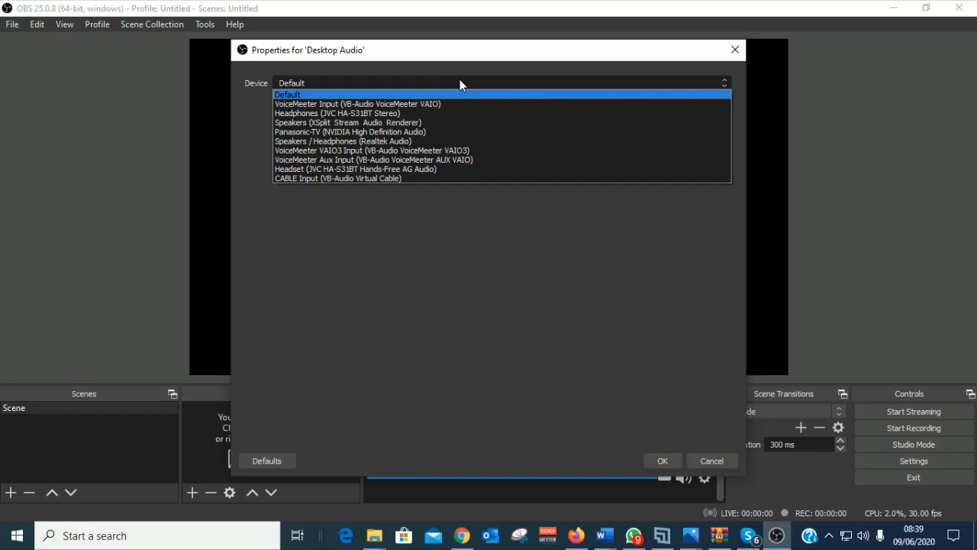
pyautogui.click(410, 93)
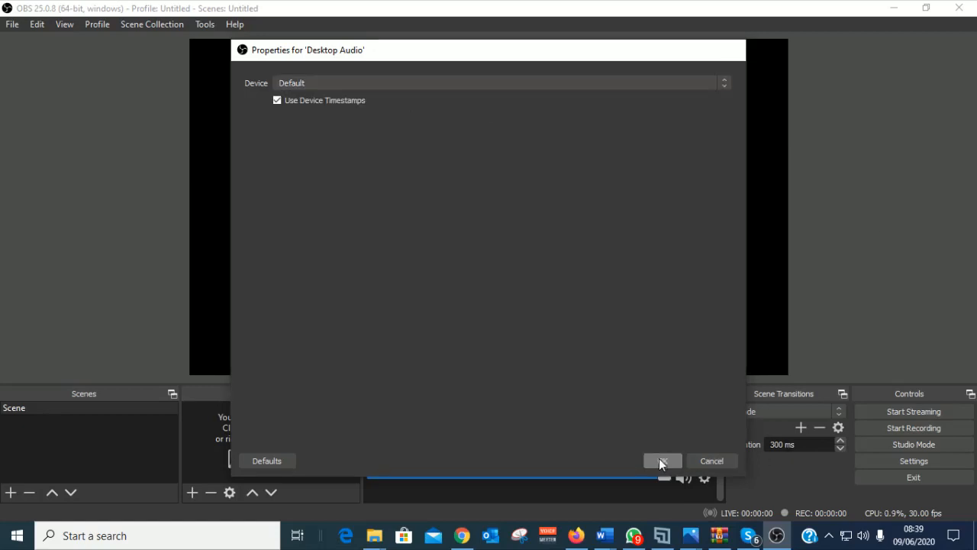
pyautogui.click(660, 461)
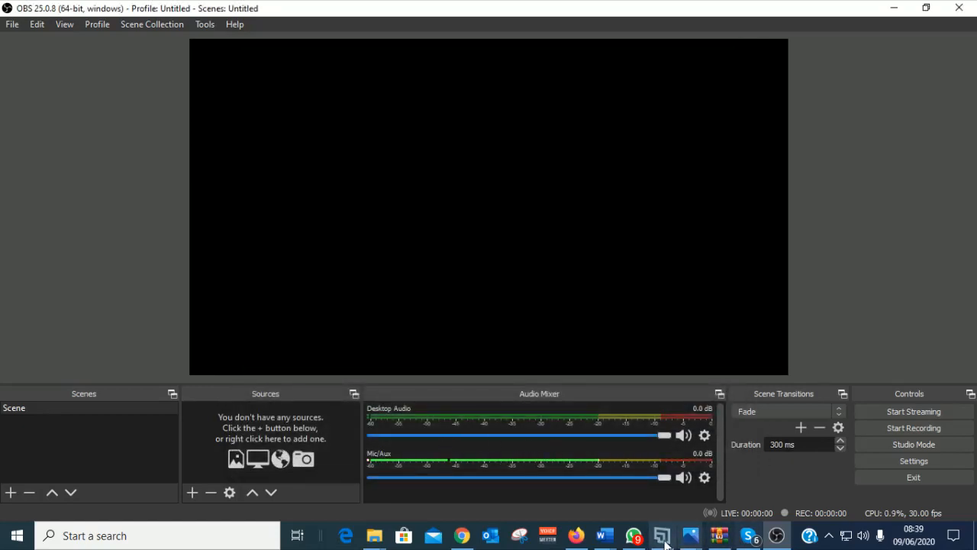
# Step: Highlight 'Configure OBS settings' in the Document7 checklist, then open OBS Settings
pyautogui.moveTo(604, 537)
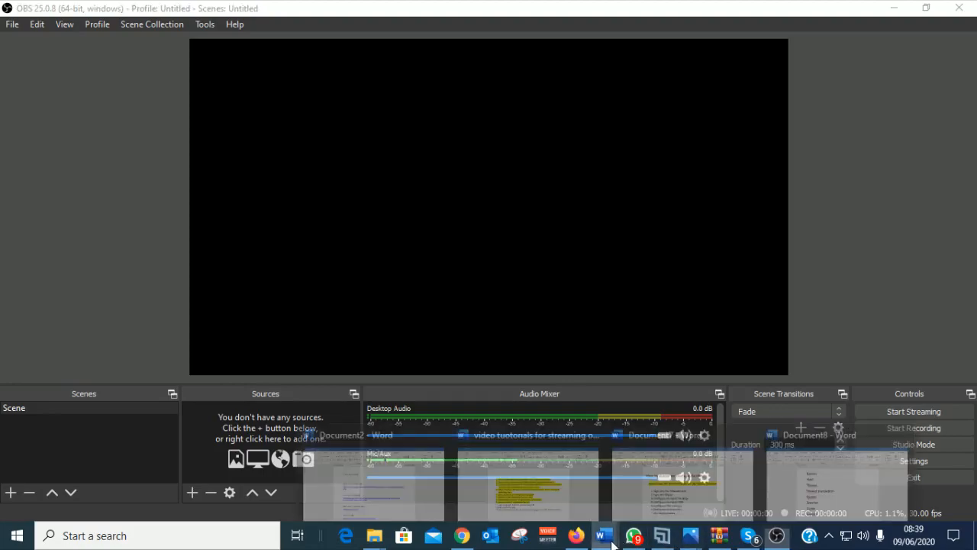
pyautogui.click(711, 498)
pyautogui.click(488, 404)
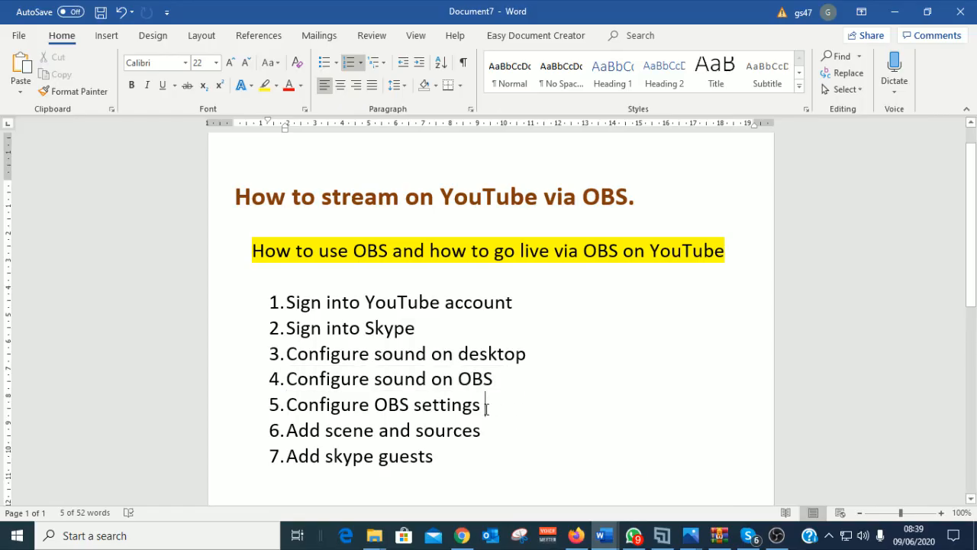
pyautogui.moveTo(505, 404); pyautogui.dragTo(333, 406)
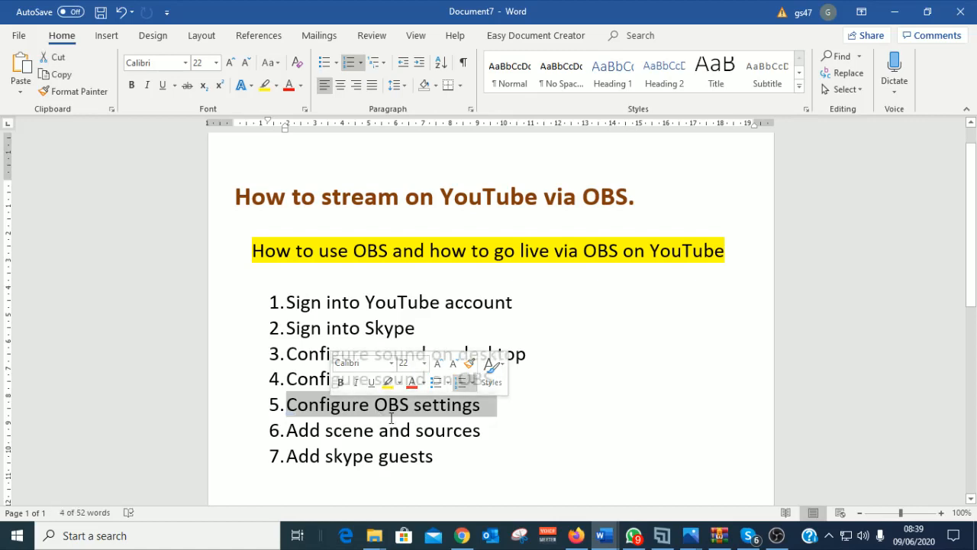
pyautogui.click(522, 404)
pyautogui.moveTo(516, 379); pyautogui.dragTo(285, 380)
pyautogui.click(394, 379)
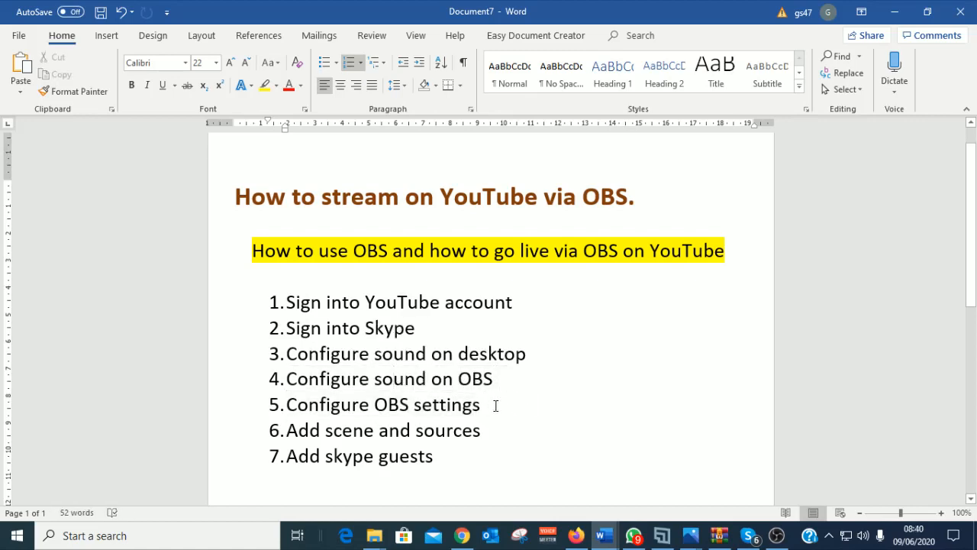
pyautogui.moveTo(497, 404); pyautogui.dragTo(286, 404)
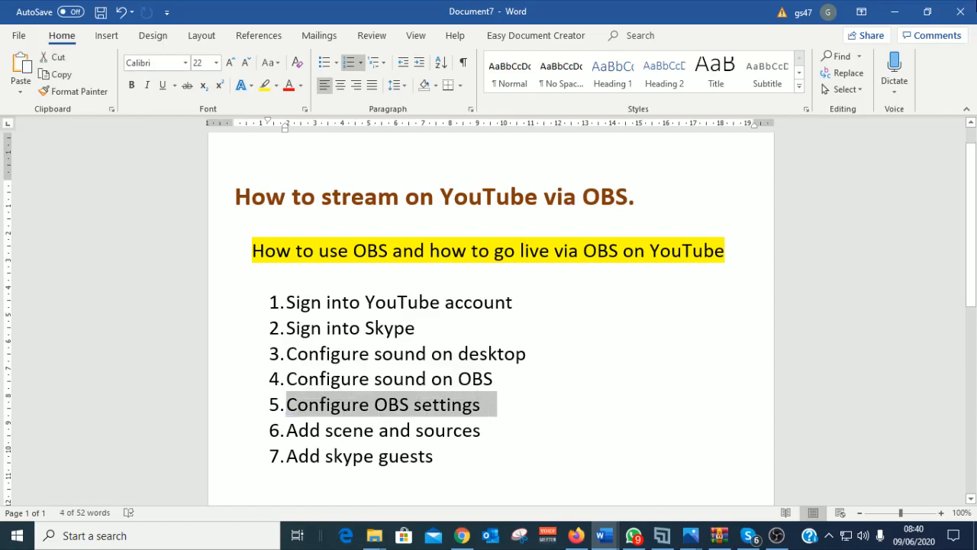
pyautogui.click(908, 15)
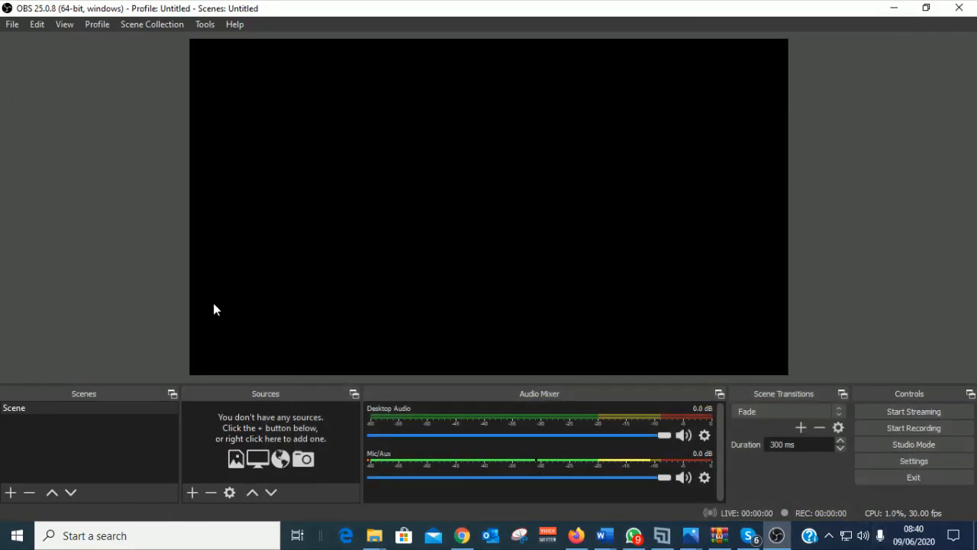
pyautogui.click(917, 462)
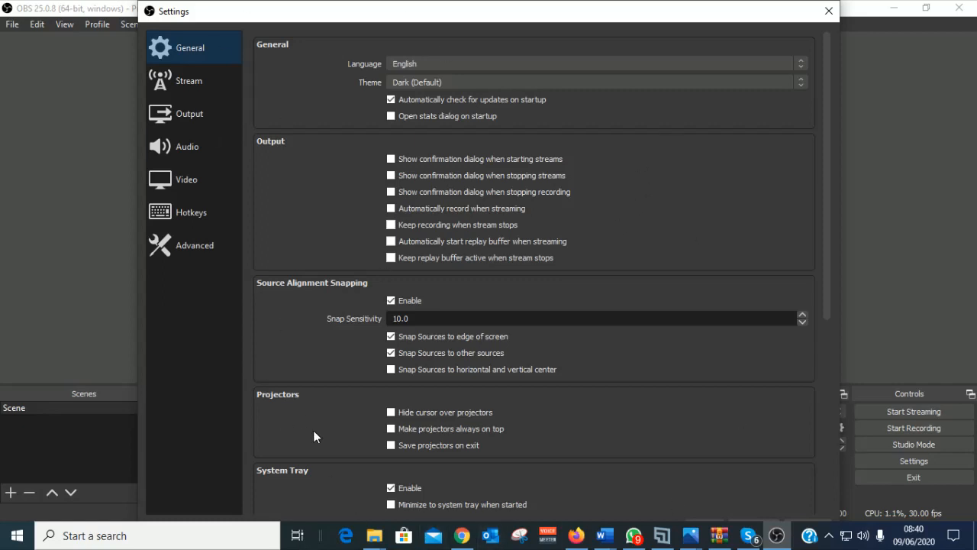
# Step: In Output, keep the Hardware (NVENC) encoder and change Recording Format from mkv to mp4
pyautogui.click(192, 85)
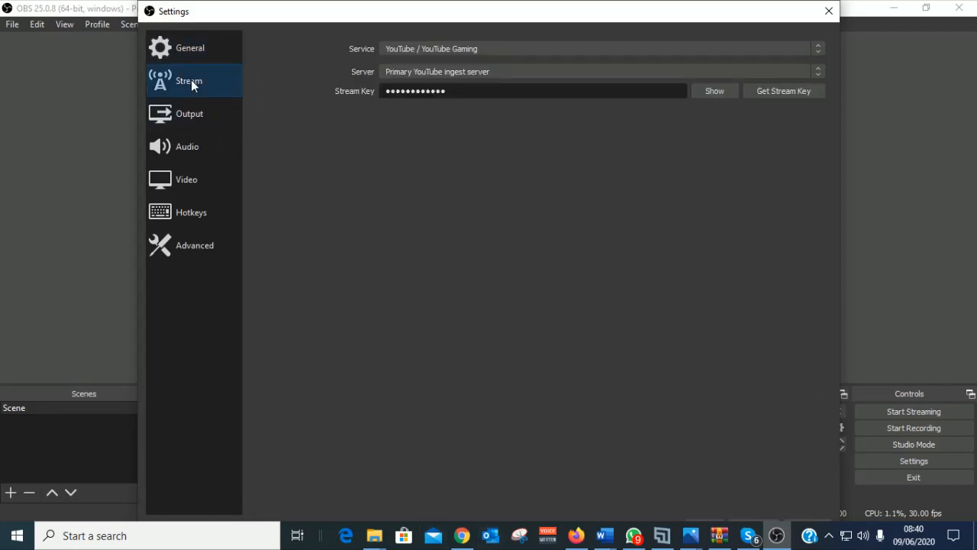
pyautogui.click(180, 123)
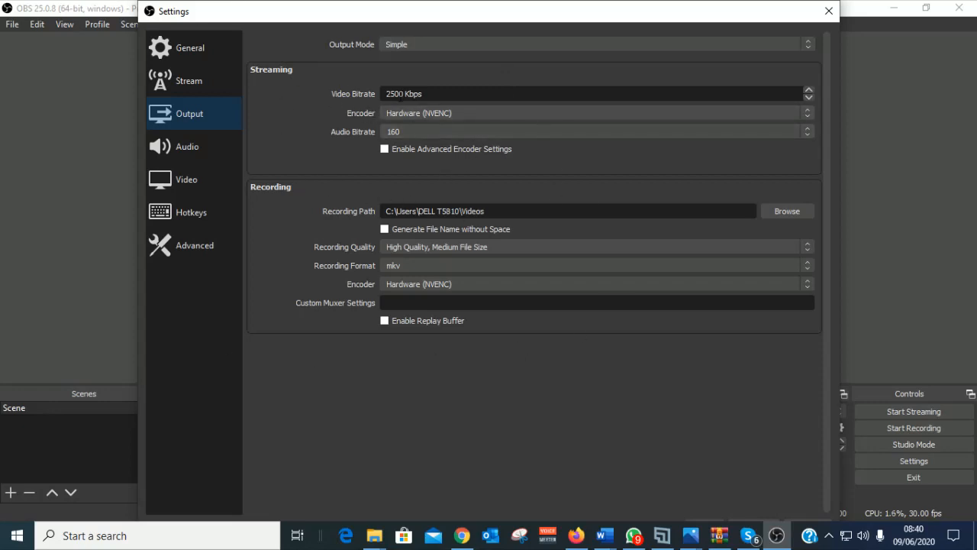
pyautogui.click(456, 112)
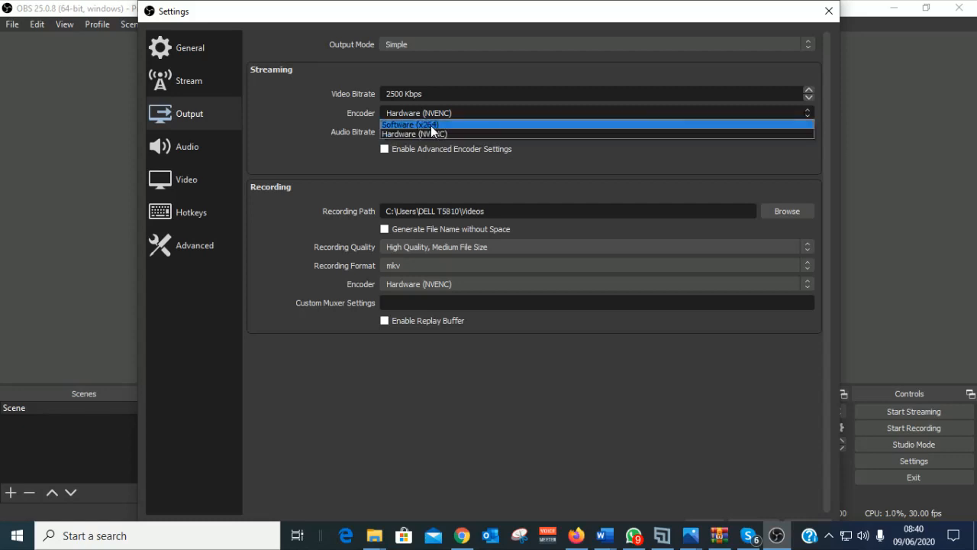
pyautogui.click(432, 133)
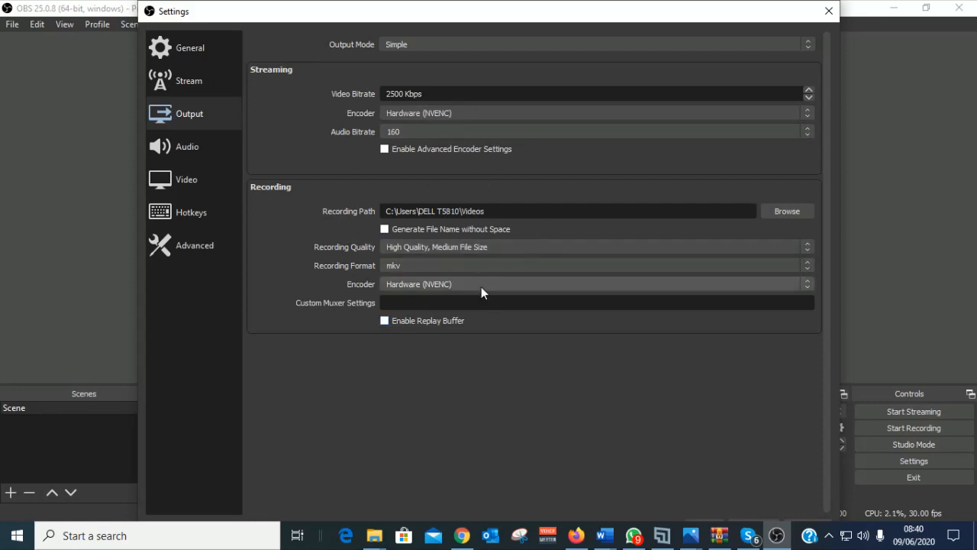
pyautogui.click(418, 264)
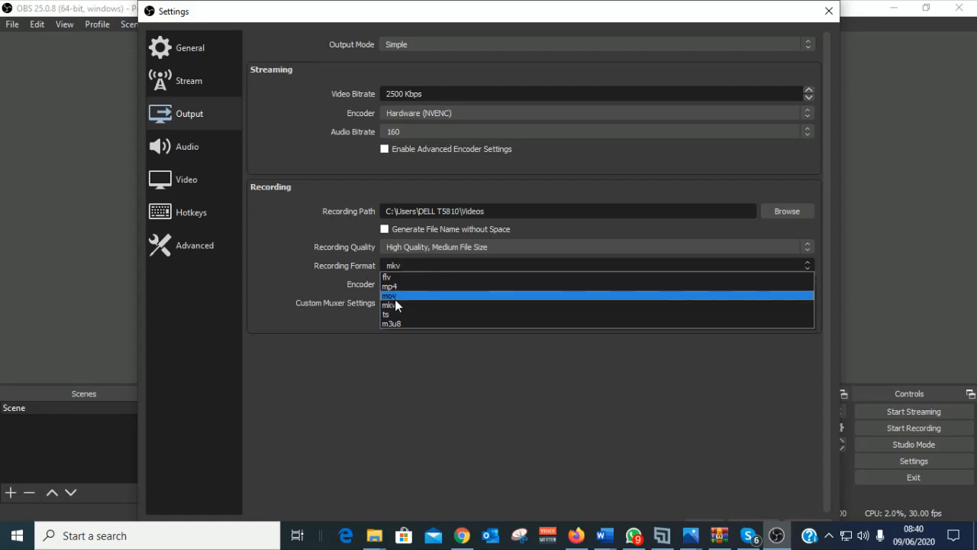
pyautogui.click(396, 287)
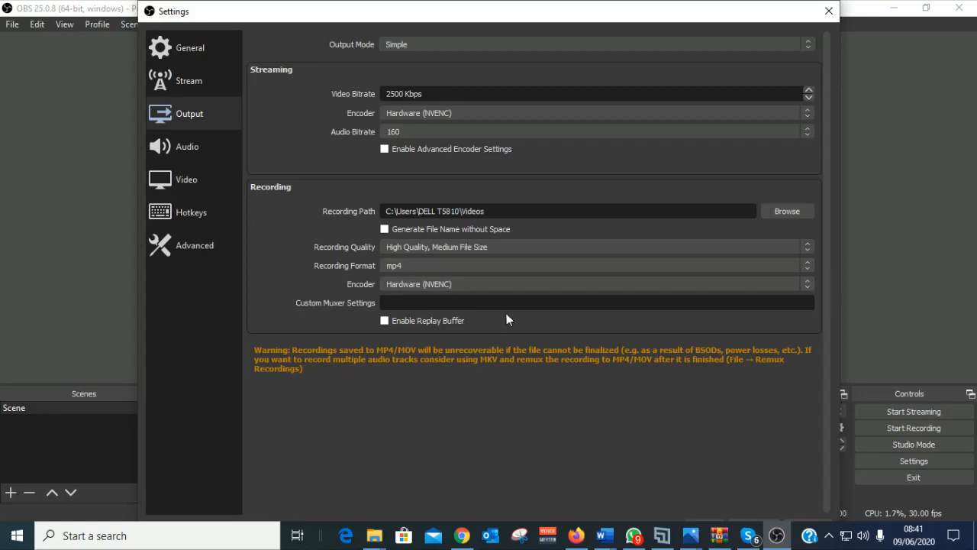
pyautogui.click(184, 150)
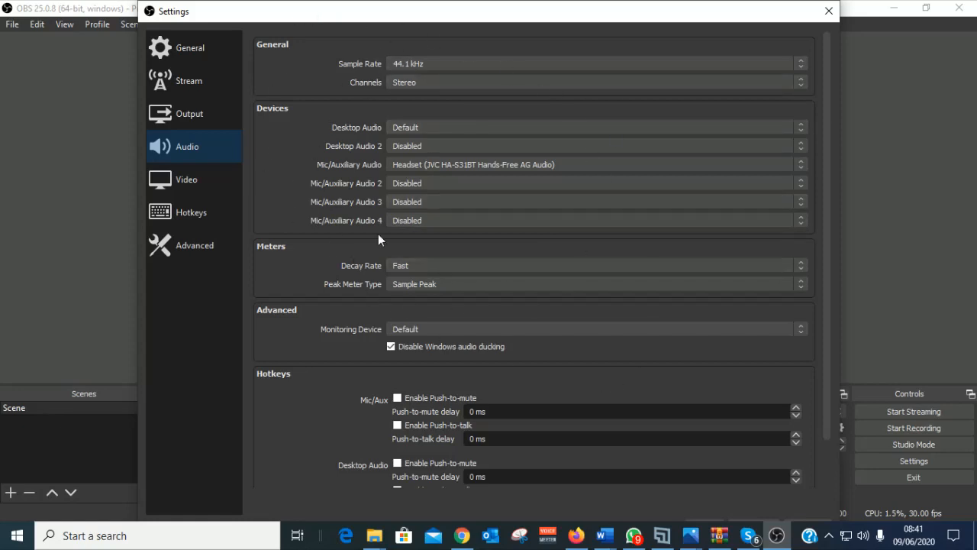
# Step: Try 1024x576 output resolution, revert to 1280x720, and keep Common FPS at 30
pyautogui.click(180, 186)
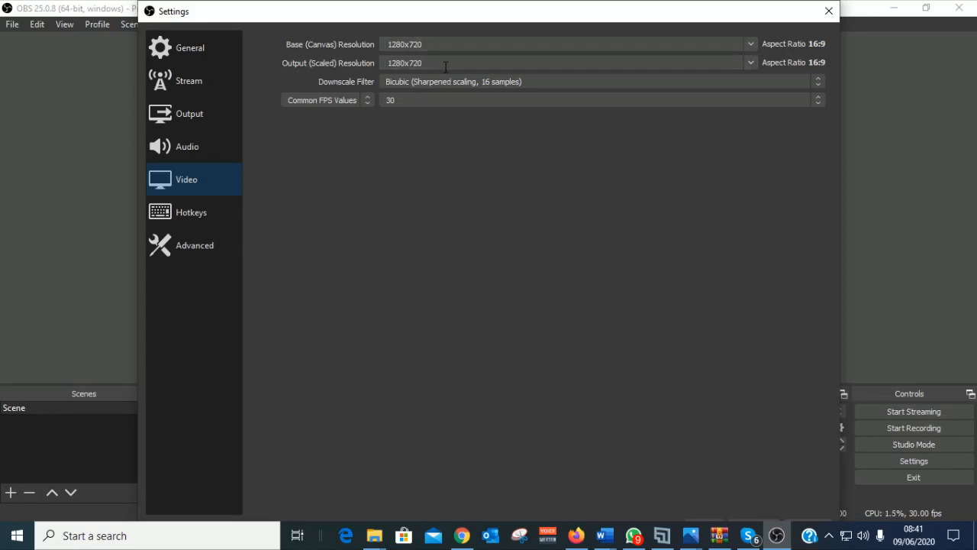
pyautogui.click(749, 64)
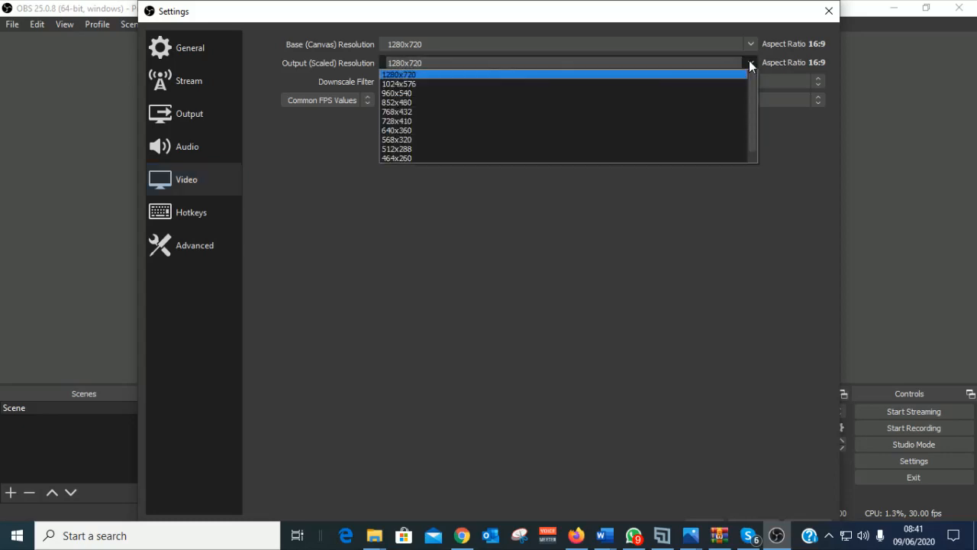
pyautogui.click(484, 84)
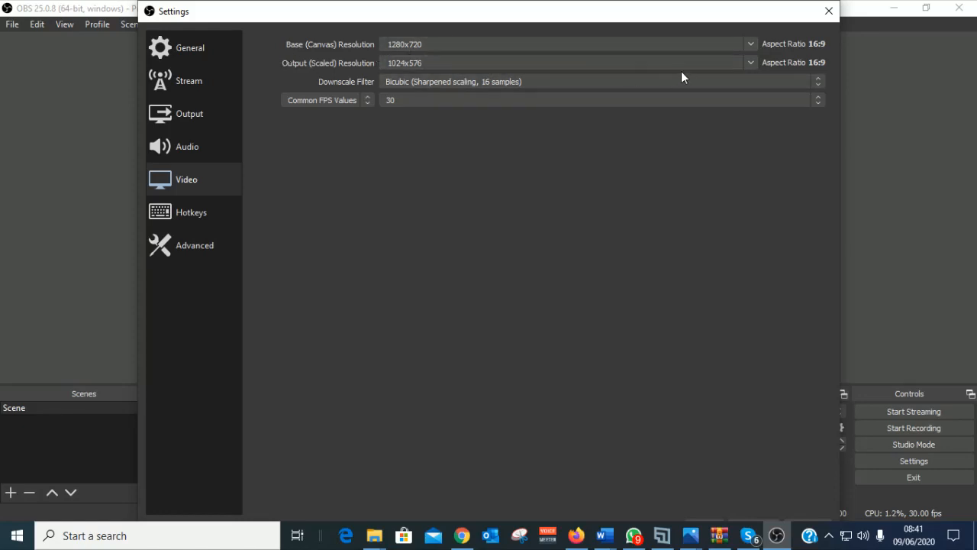
pyautogui.click(752, 64)
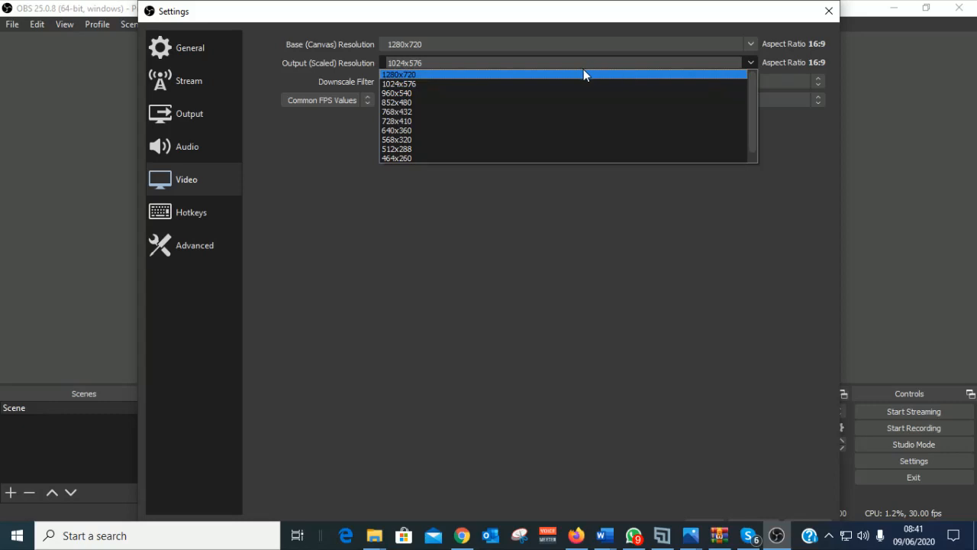
pyautogui.click(584, 68)
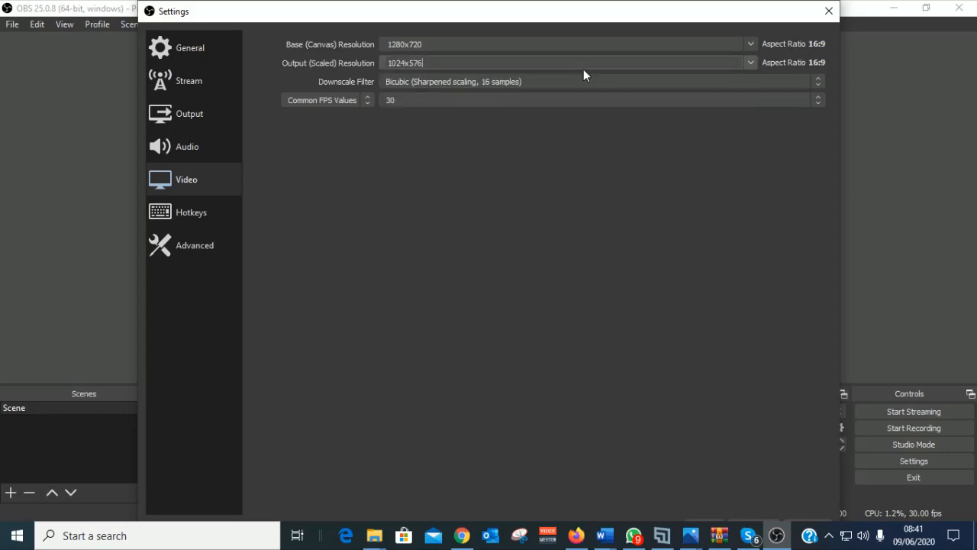
pyautogui.click(442, 65)
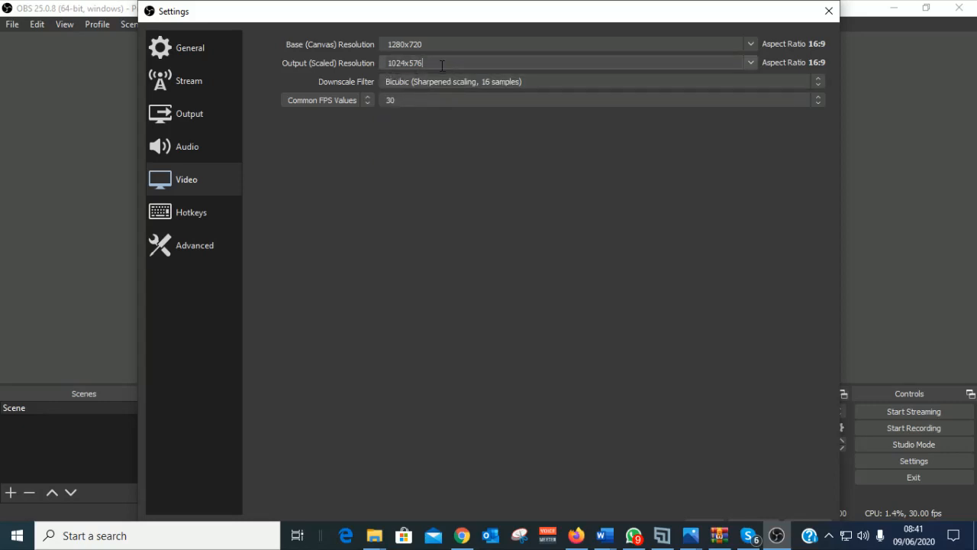
pyautogui.click(749, 62)
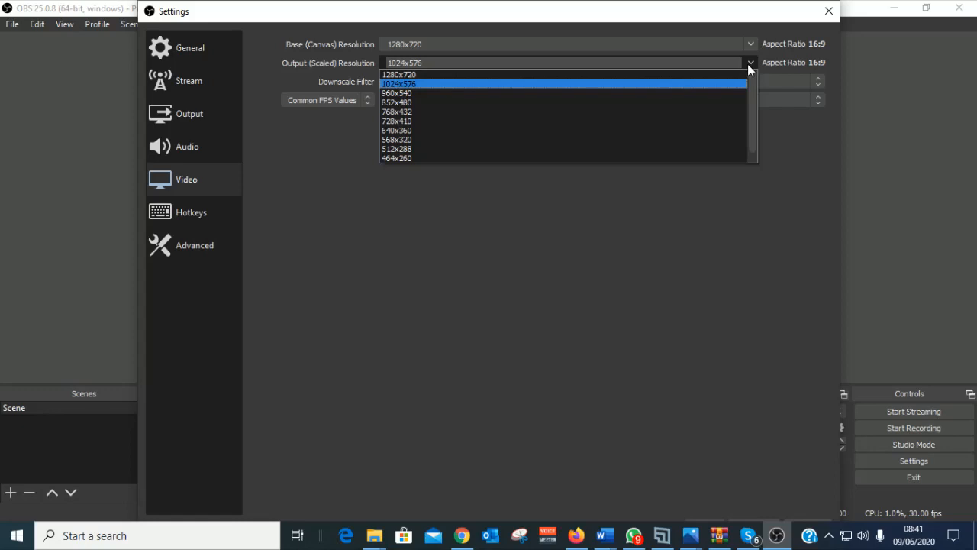
pyautogui.click(413, 73)
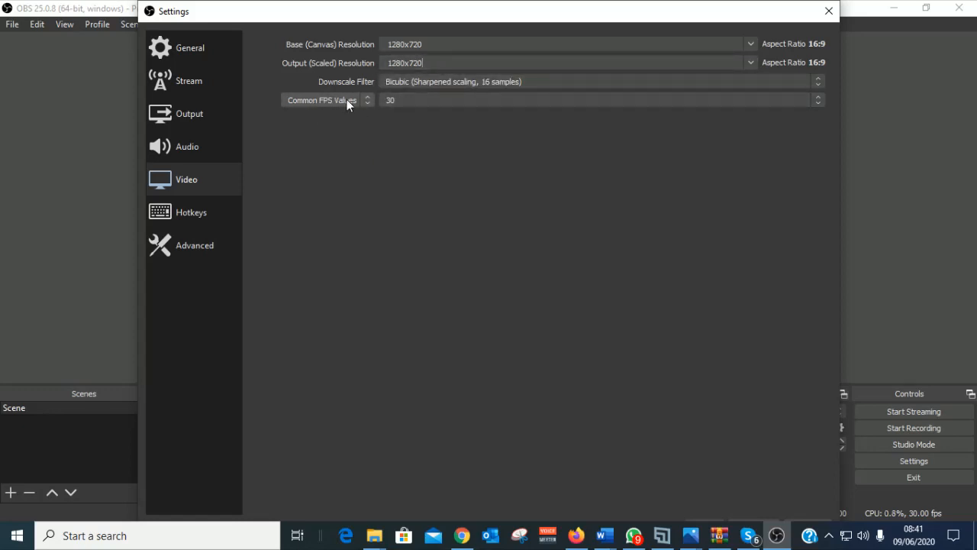
pyautogui.click(815, 101)
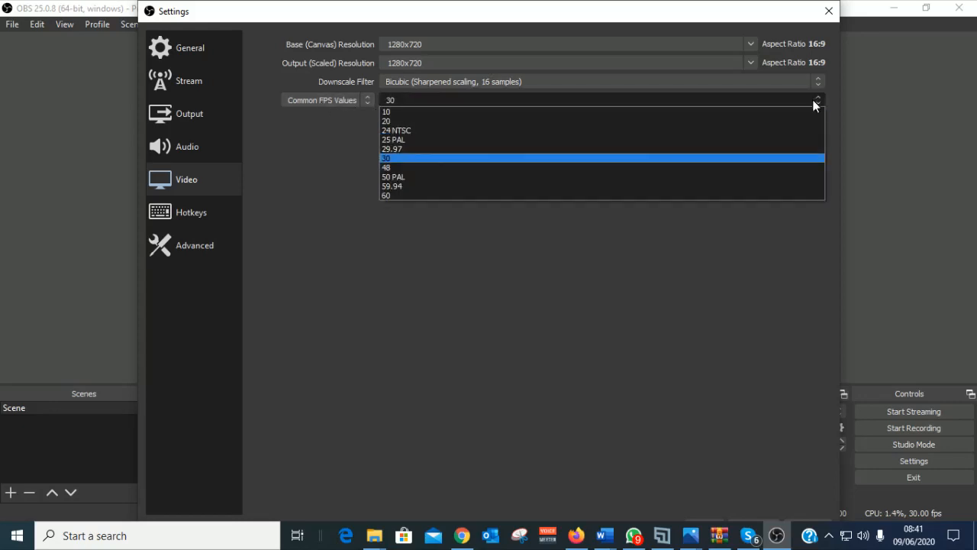
pyautogui.click(392, 159)
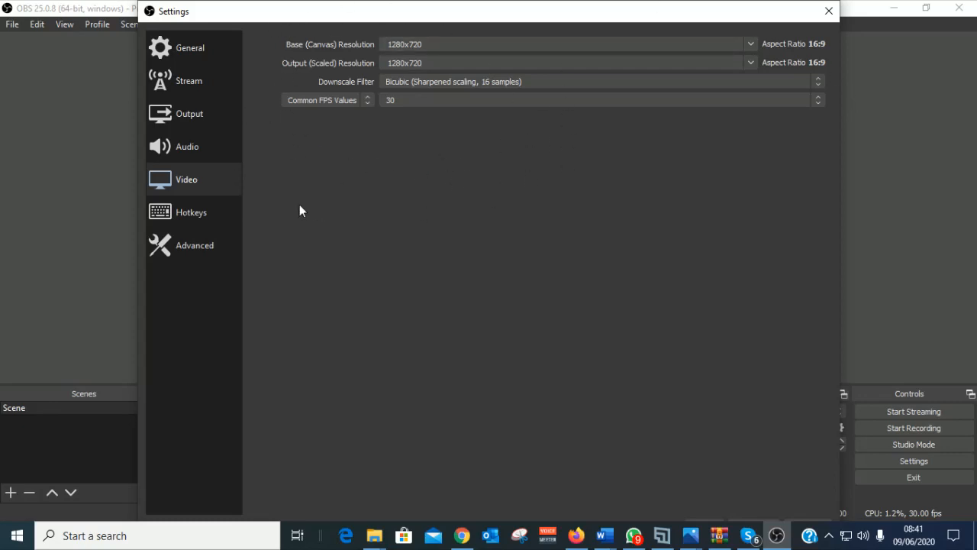
pyautogui.click(178, 213)
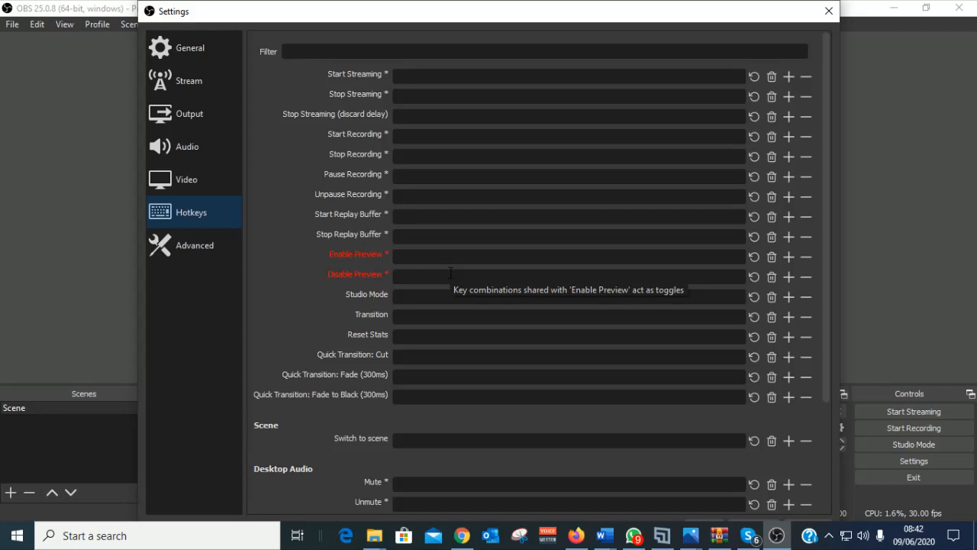
# Step: Scroll through the Advanced settings page, then close Settings with OK
pyautogui.click(195, 247)
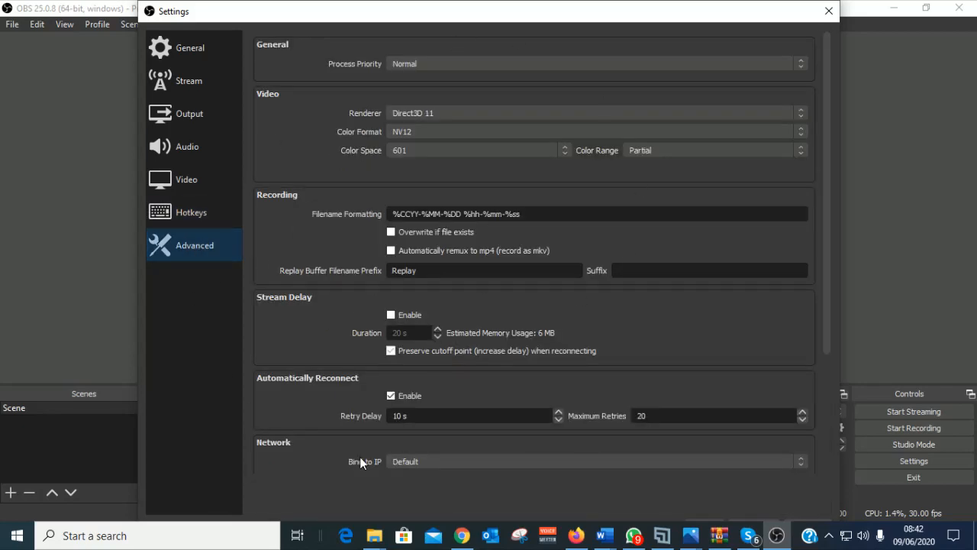
pyautogui.scroll(-3, 397, 336)
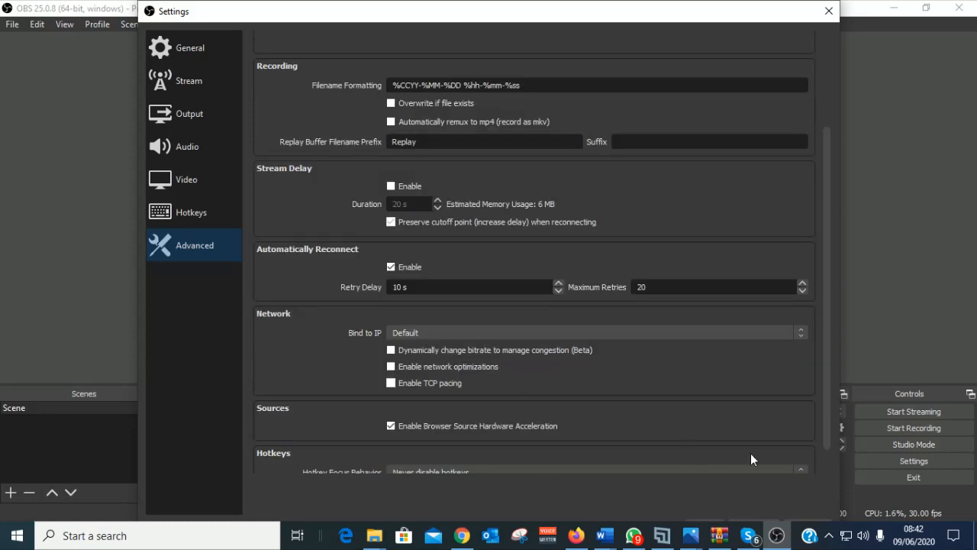
pyautogui.scroll(-1, 829, 405)
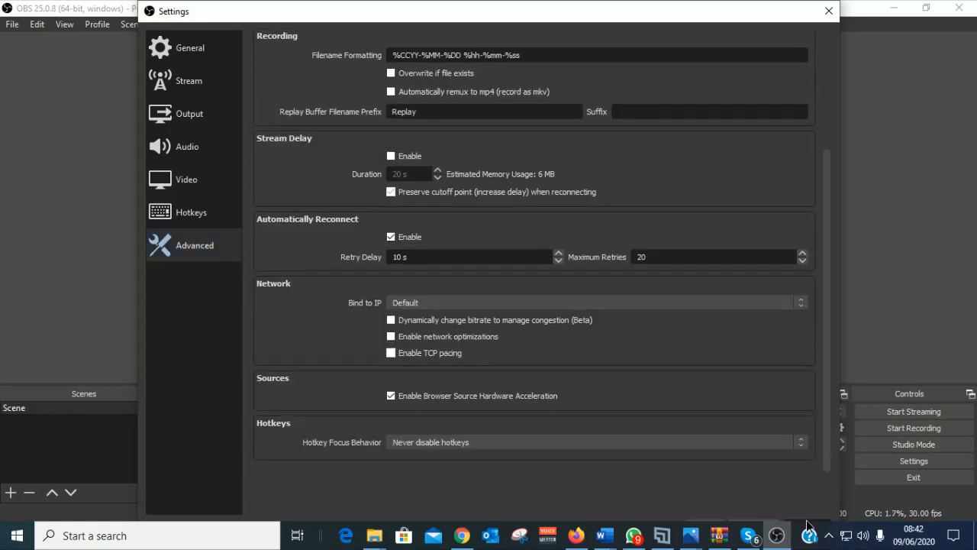
pyautogui.click(703, 523)
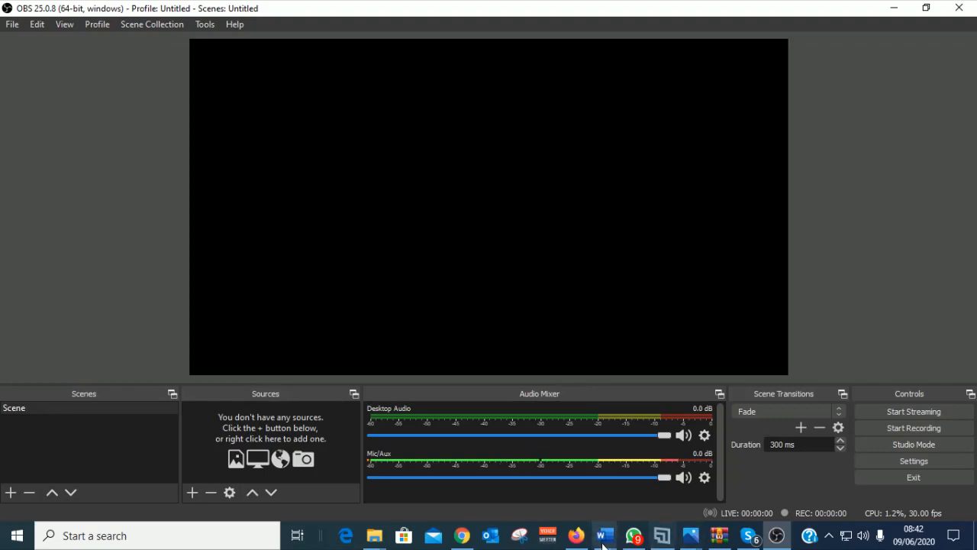
# Step: Highlight 'Add scene and sources' in Document7, then switch to Document8's scene list
pyautogui.moveTo(601, 540)
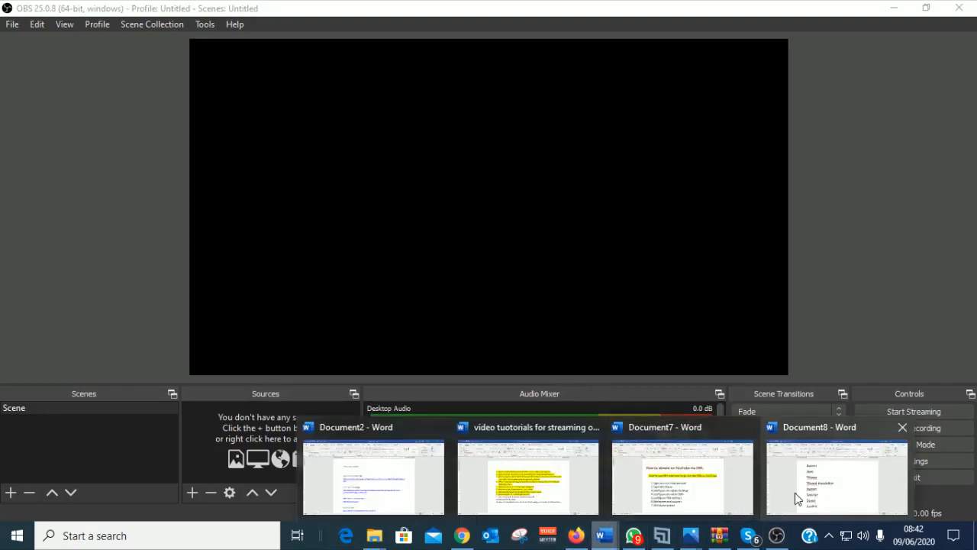
pyautogui.click(671, 495)
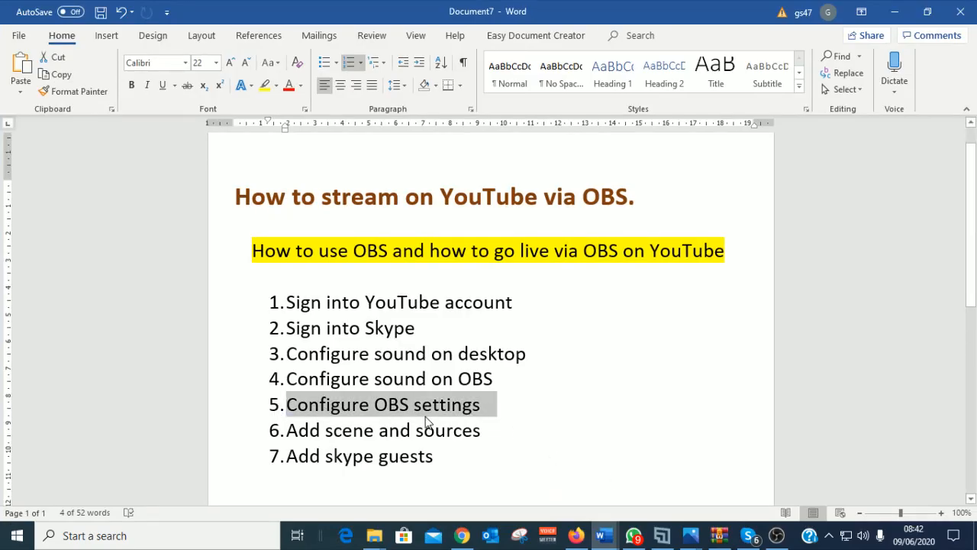
pyautogui.click(512, 436)
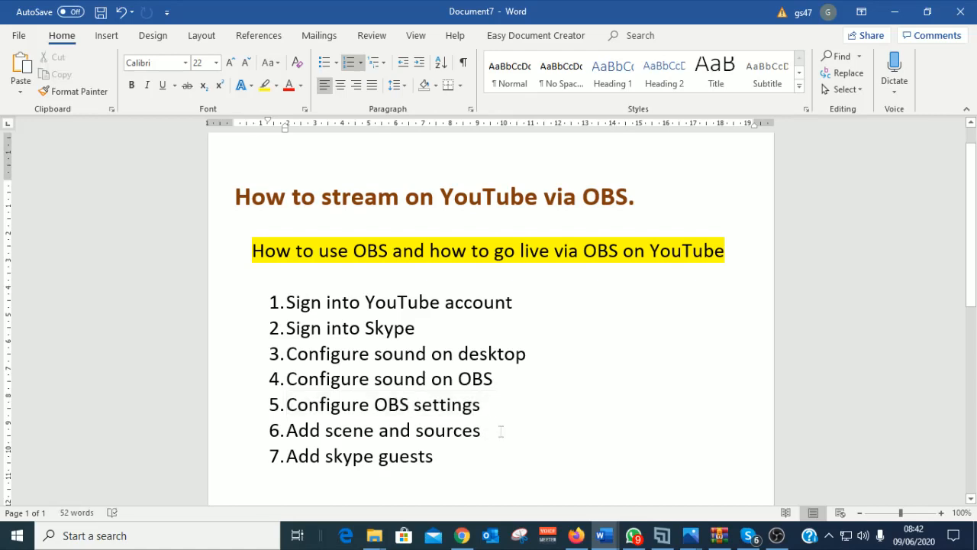
pyautogui.moveTo(499, 433); pyautogui.dragTo(286, 437)
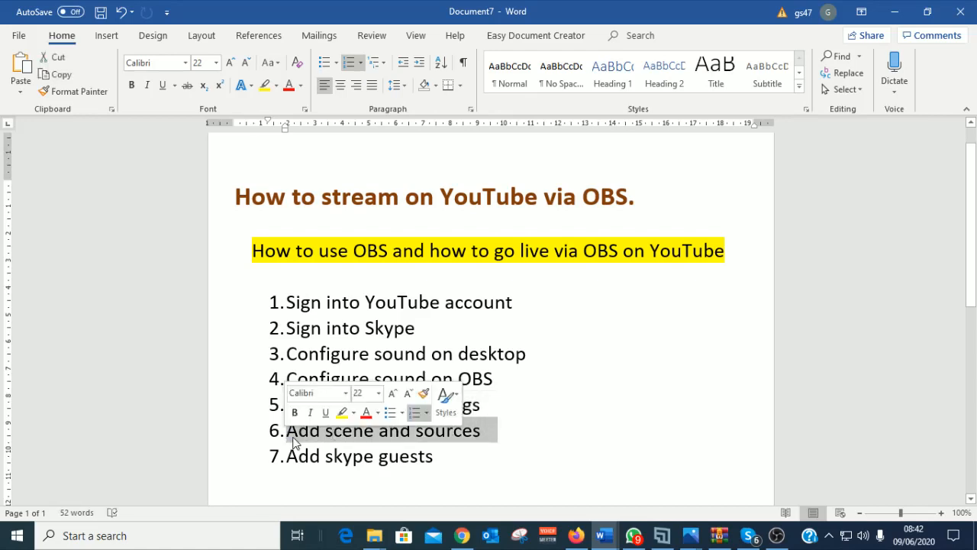
pyautogui.click(504, 449)
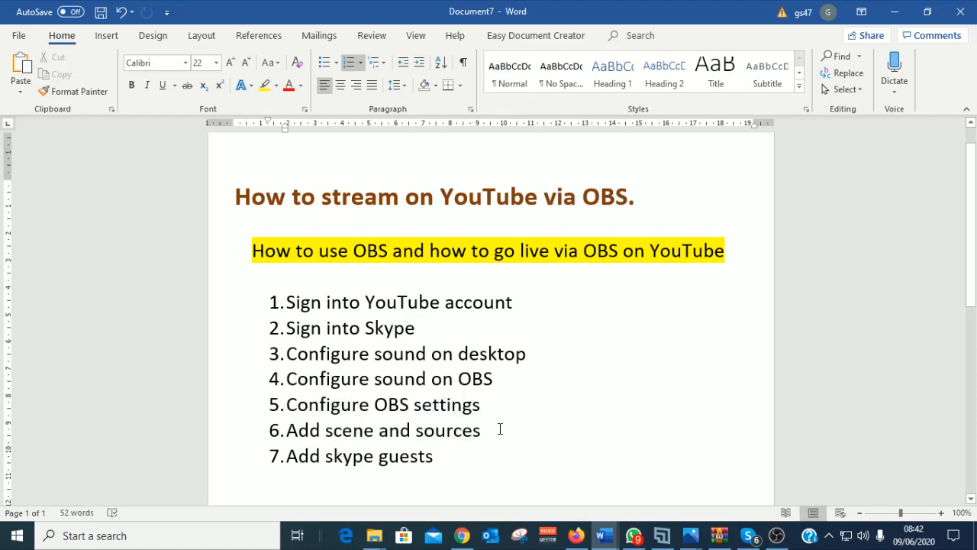
pyautogui.moveTo(497, 431); pyautogui.dragTo(287, 433)
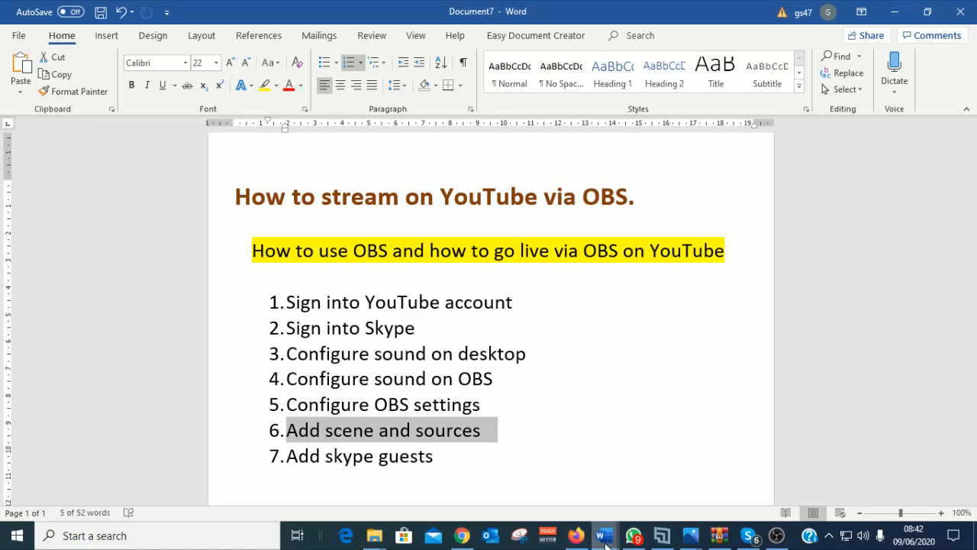
pyautogui.click(603, 536)
pyautogui.click(851, 492)
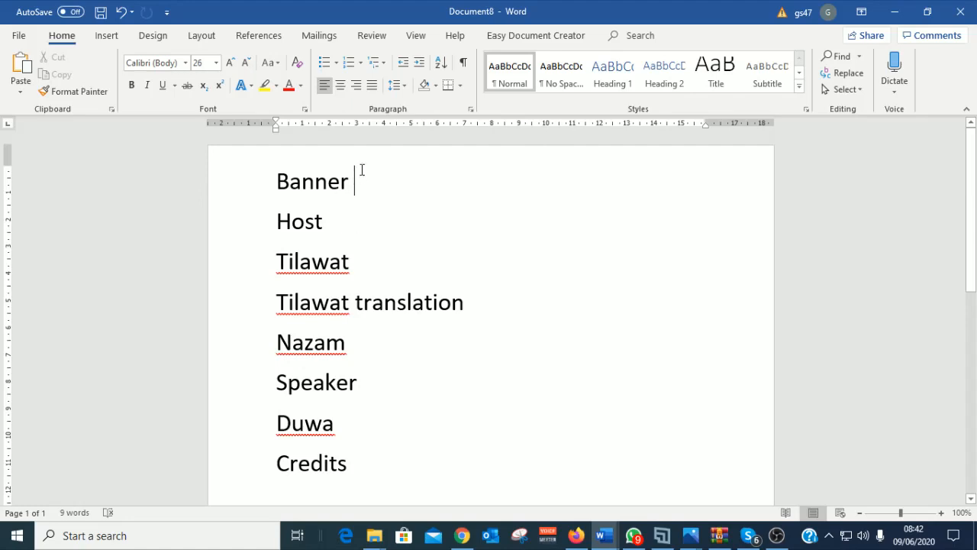
# Step: Number the scene lines Banner through Credits as a 1–8 list
pyautogui.click(344, 224)
pyautogui.moveTo(356, 471); pyautogui.dragTo(275, 194)
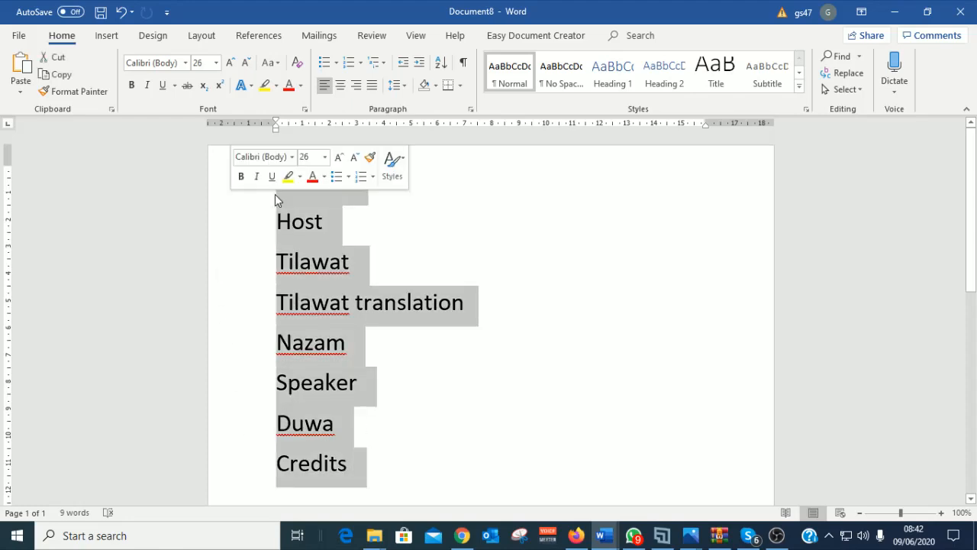
pyautogui.click(349, 62)
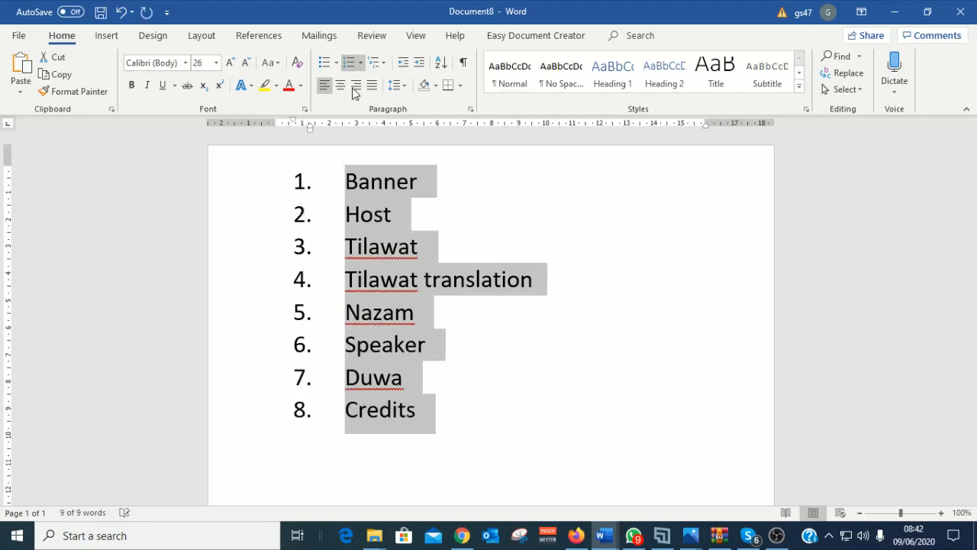
pyautogui.click(499, 437)
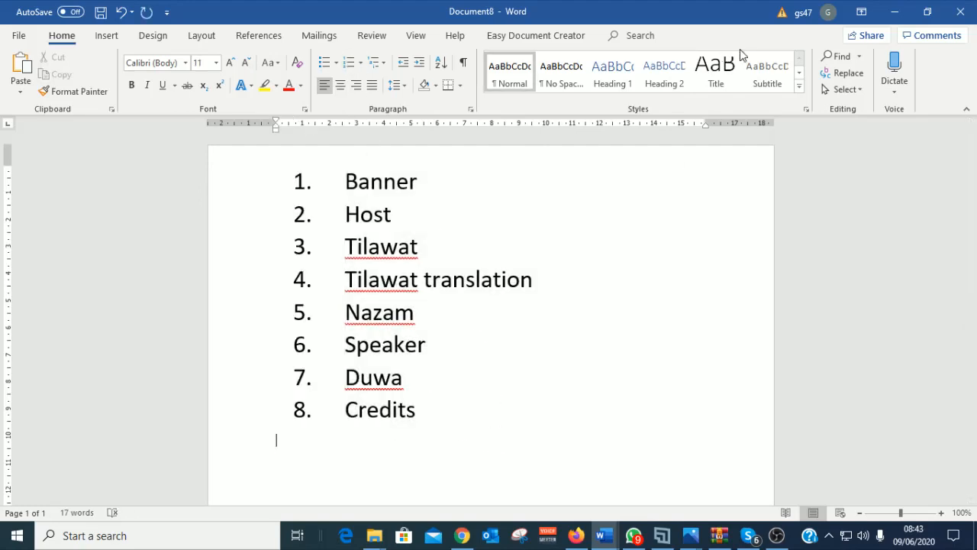
pyautogui.click(106, 35)
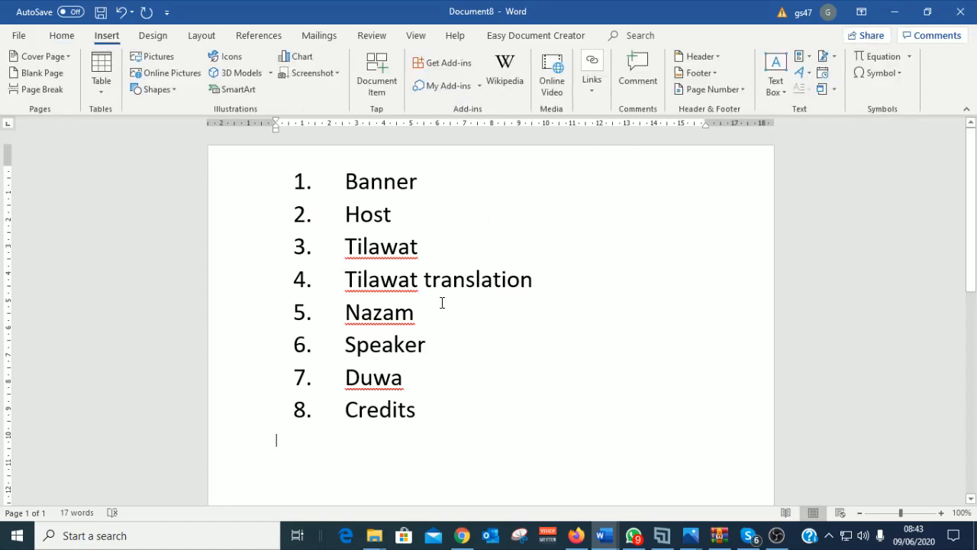
pyautogui.moveTo(430, 313); pyautogui.dragTo(337, 264)
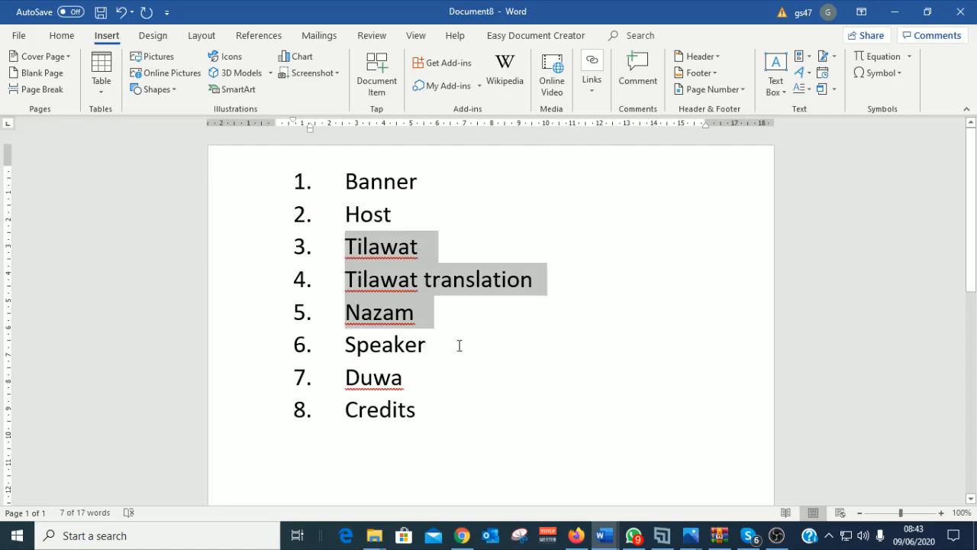
# Step: Append '(recorded)' after Tilawat, Tilawat translation and Nazam (items 3–5)
pyautogui.click(419, 250)
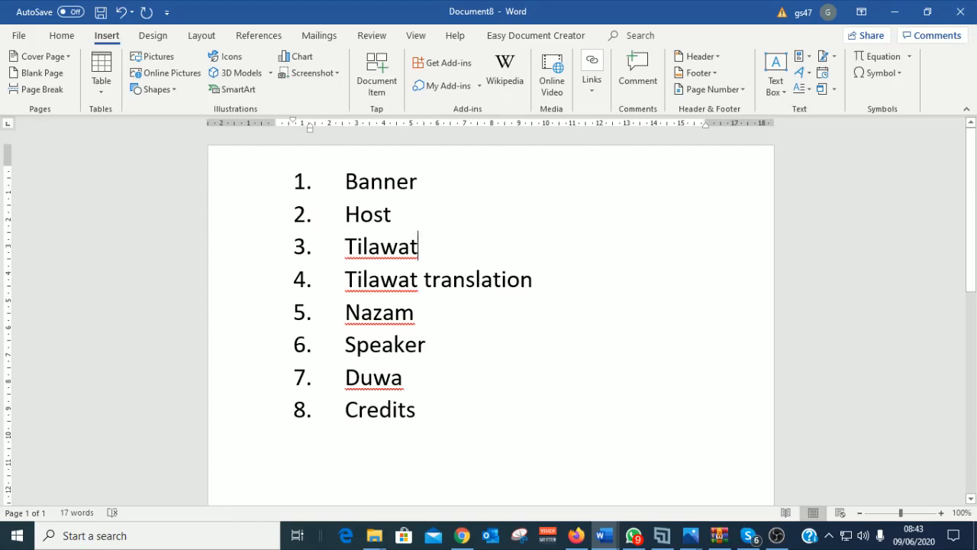
pyautogui.write('(recorded')
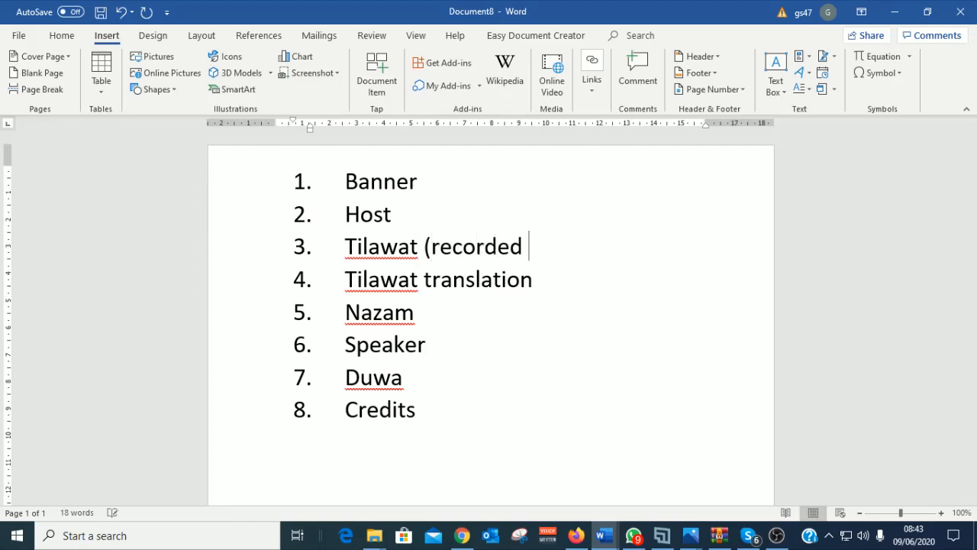
pyautogui.press('BackSpace')
pyautogui.write(')')
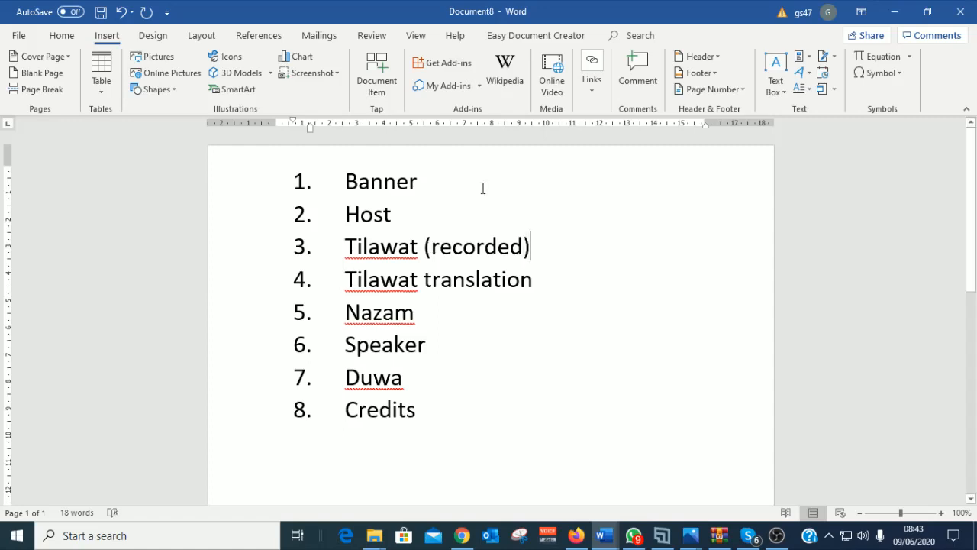
pyautogui.click(568, 278)
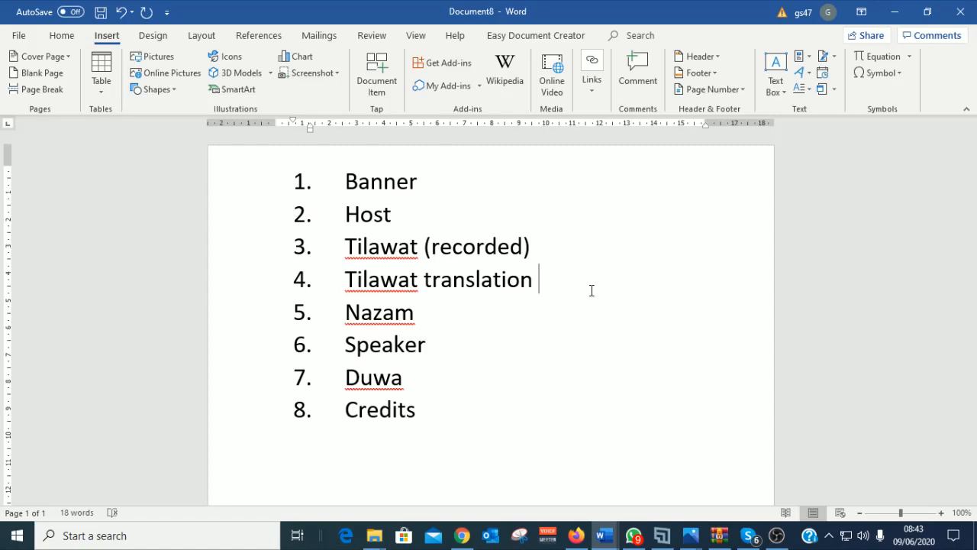
pyautogui.write('(reco')
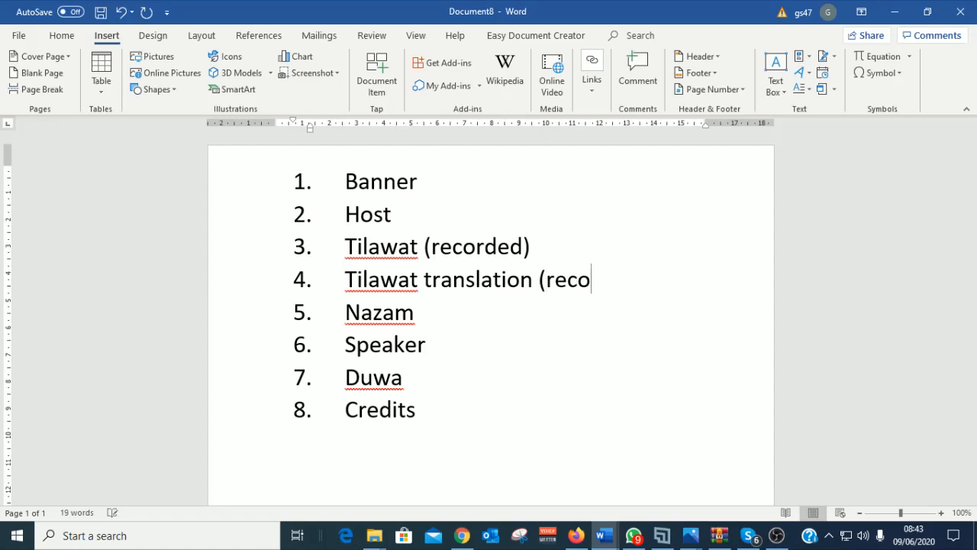
pyautogui.write('ded)')
pyautogui.click(518, 319)
pyautogui.write('(')
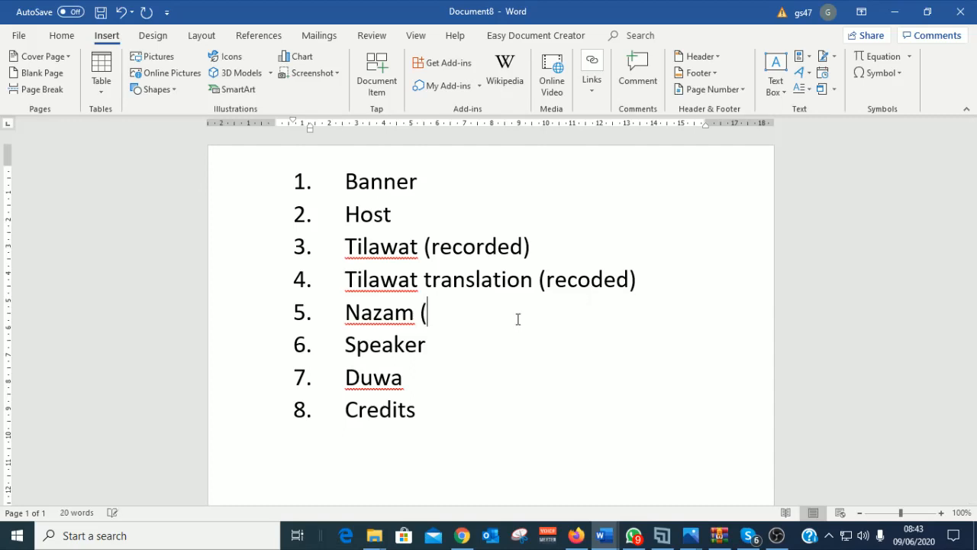
pyautogui.write('recorded')
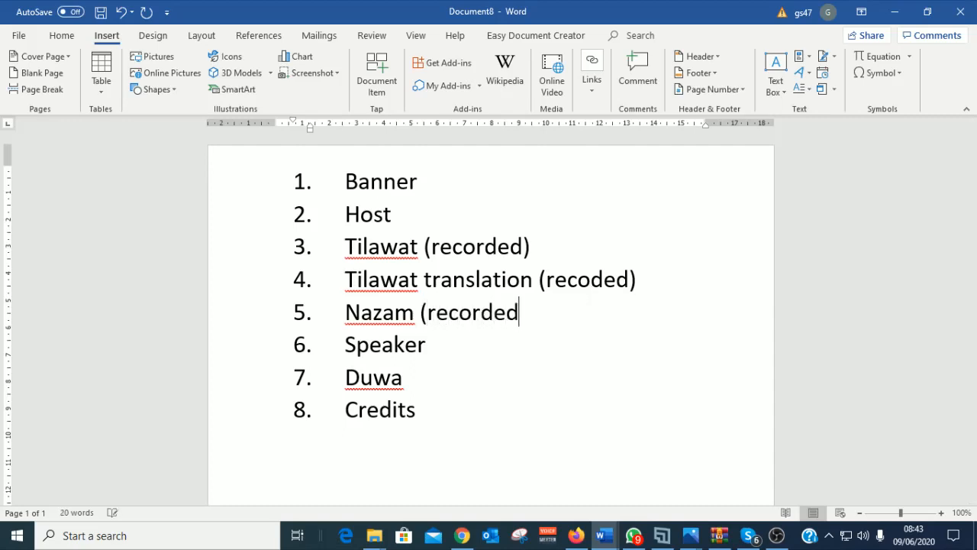
pyautogui.write(')')
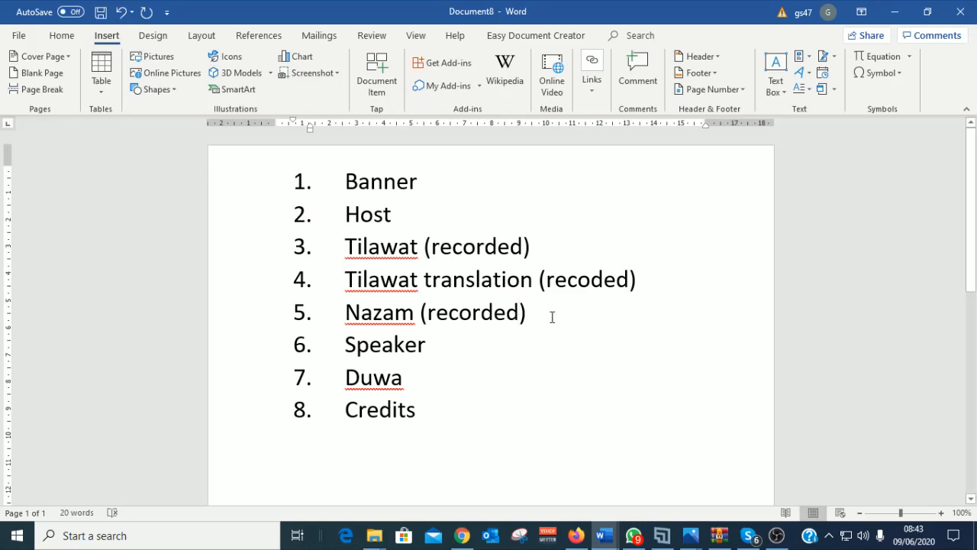
pyautogui.hotkey('shift', 'Left')
pyautogui.hotkey('shift', 'Left')
pyautogui.moveTo(321, 312); pyautogui.dragTo(323, 249)
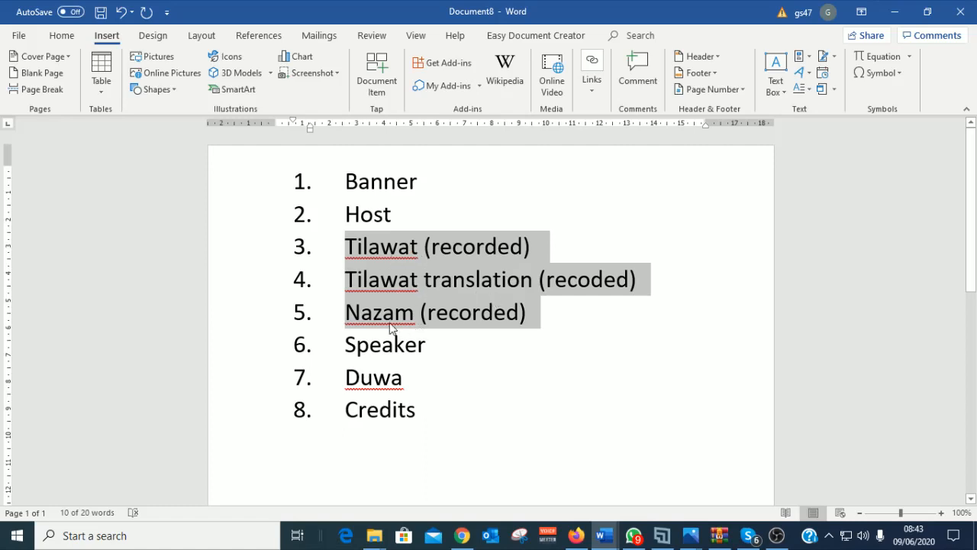
pyautogui.click(431, 252)
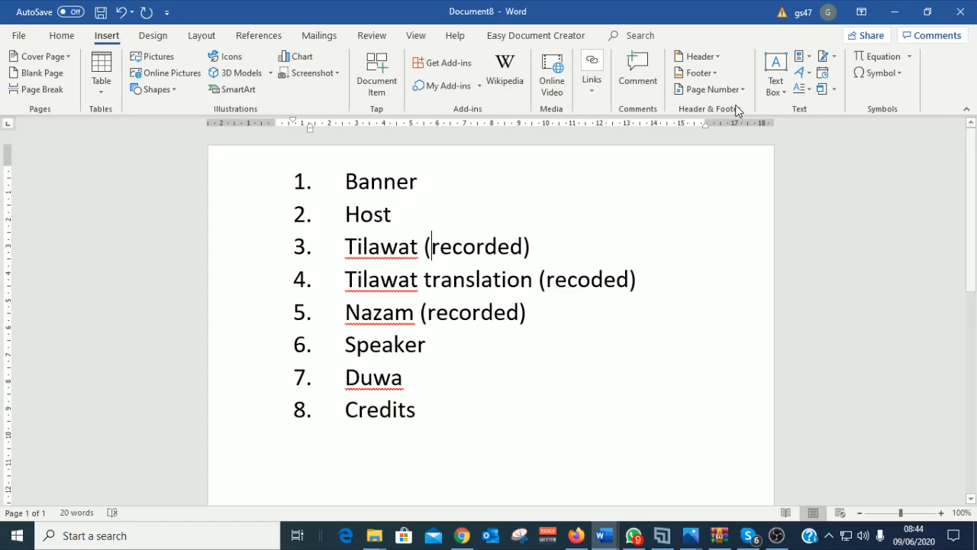
# Step: Minimize Document8 and Document7 so OBS Studio is visible
pyautogui.click(894, 13)
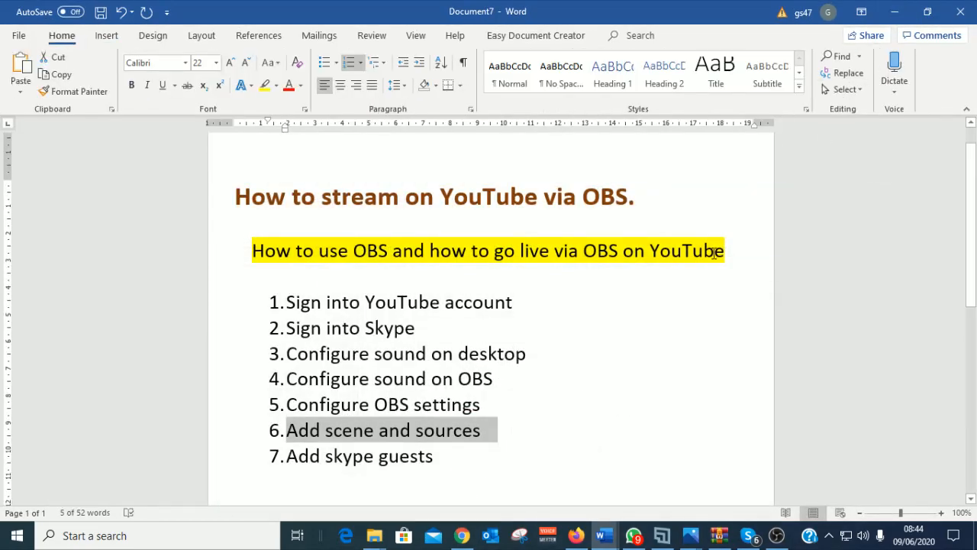
pyautogui.click(893, 14)
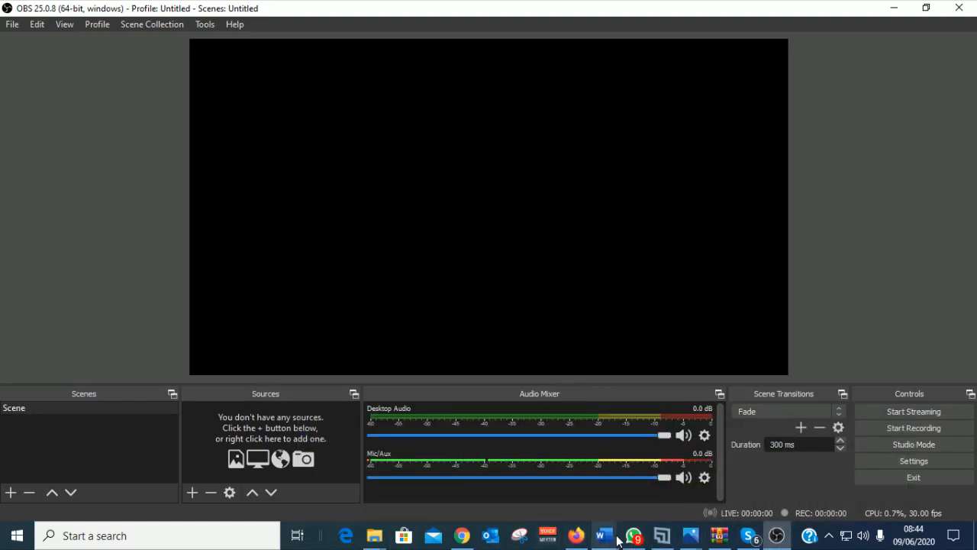
# Step: Rename the default Scene in the Scenes dock to 'Banner'
pyautogui.moveTo(604, 534)
pyautogui.click(817, 477)
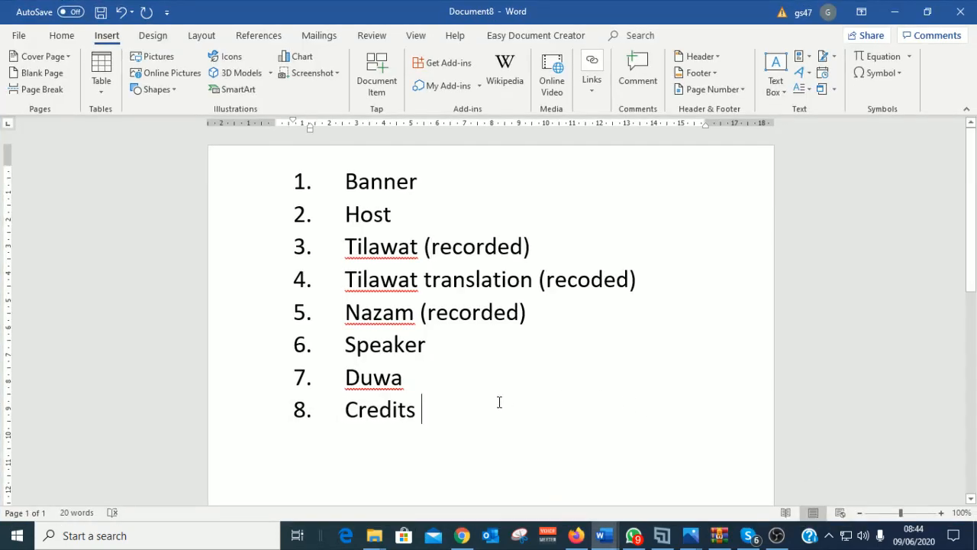
pyautogui.click(894, 11)
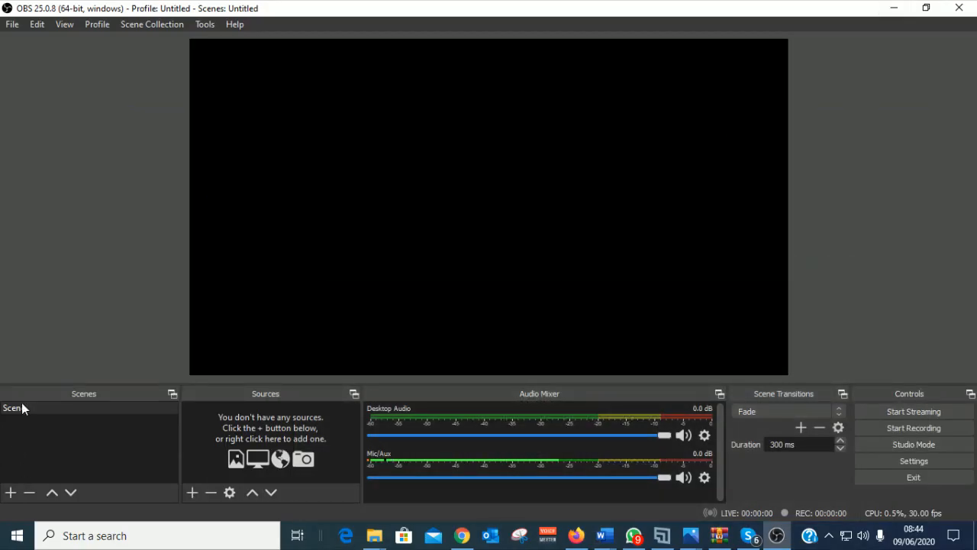
pyautogui.click(22, 409)
pyautogui.rightClick(30, 414)
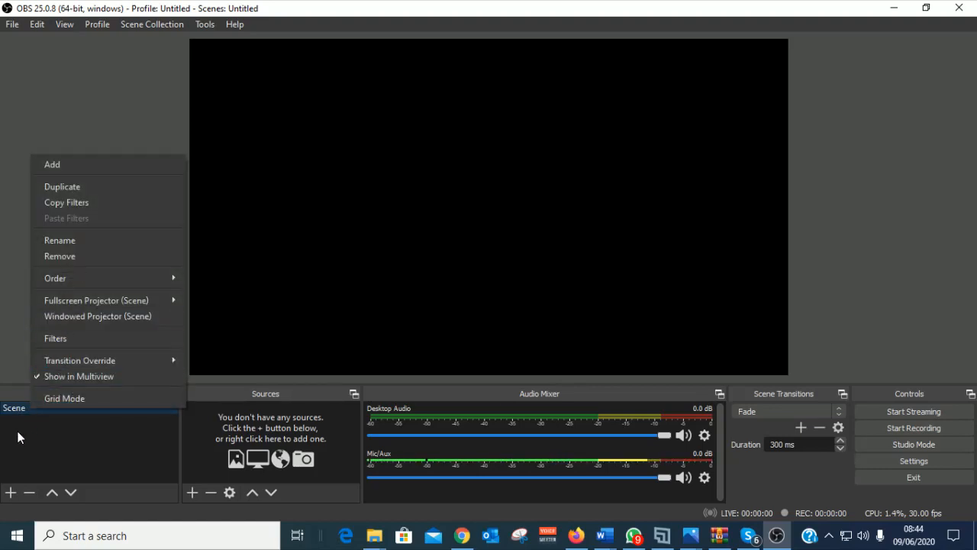
pyautogui.click(19, 436)
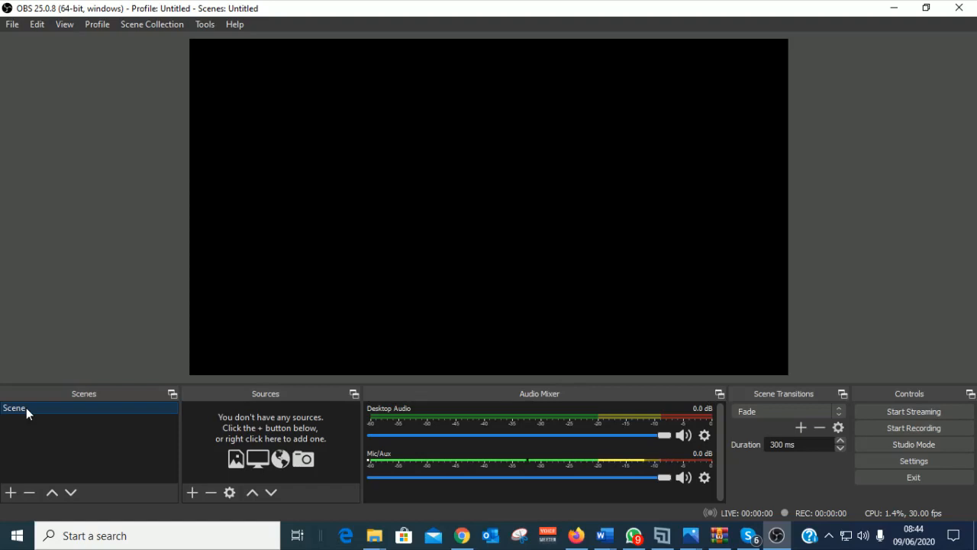
pyautogui.rightClick(26, 408)
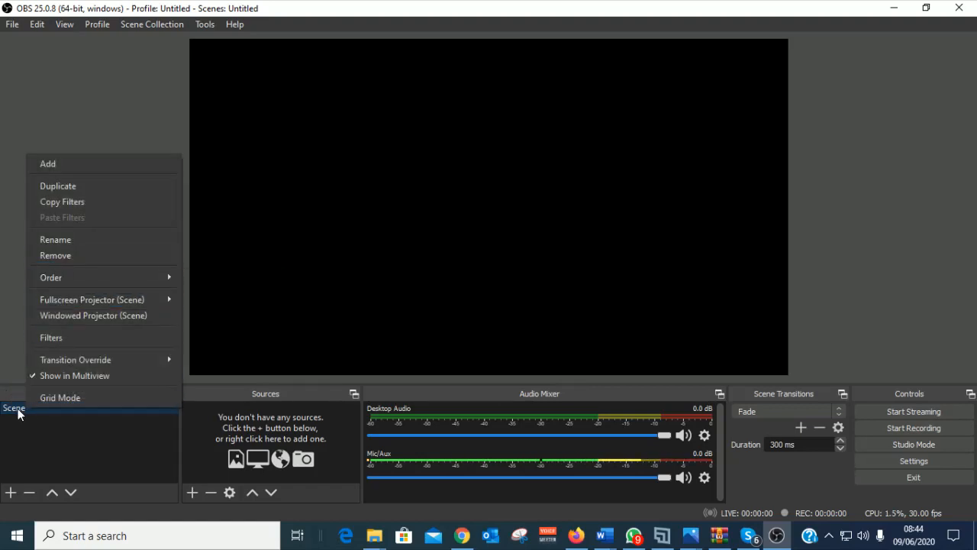
pyautogui.click(73, 242)
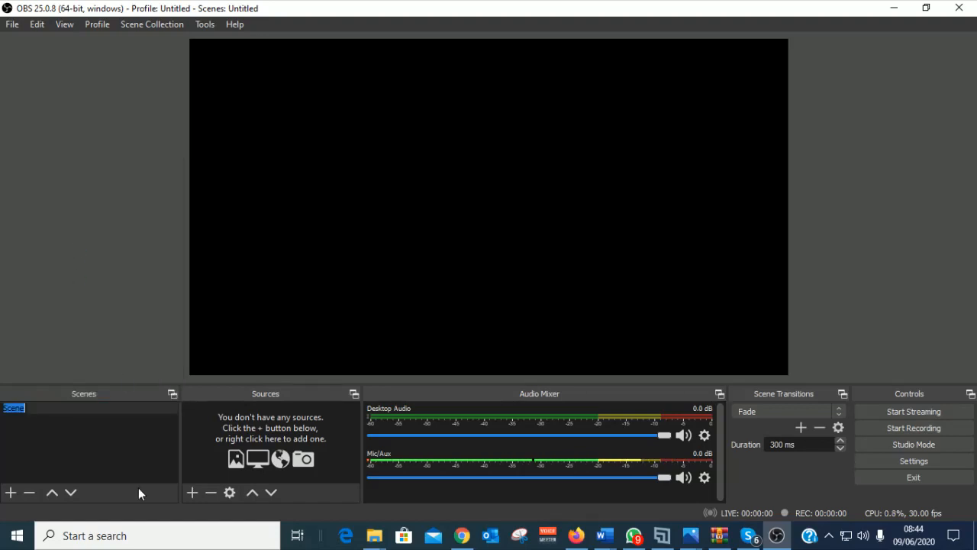
pyautogui.write('Banner')
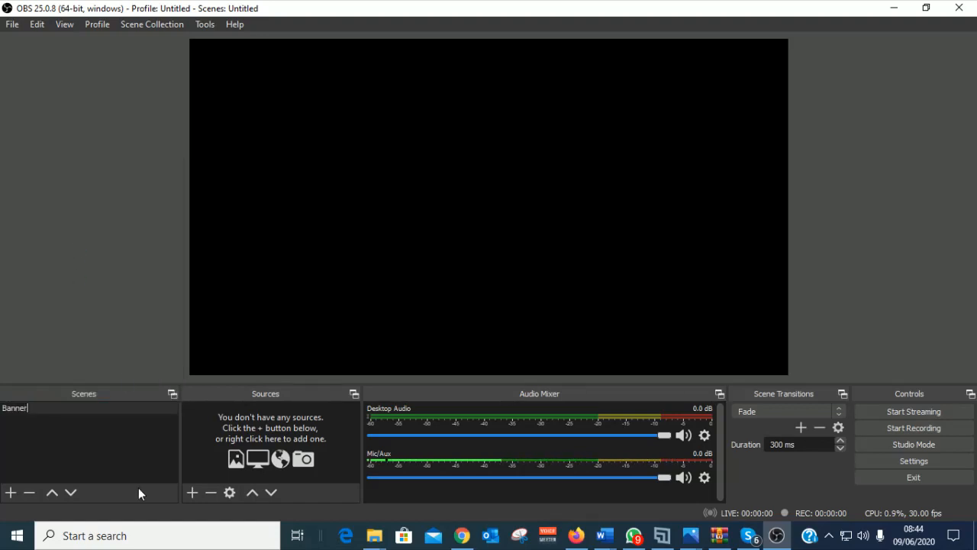
pyautogui.press('Return')
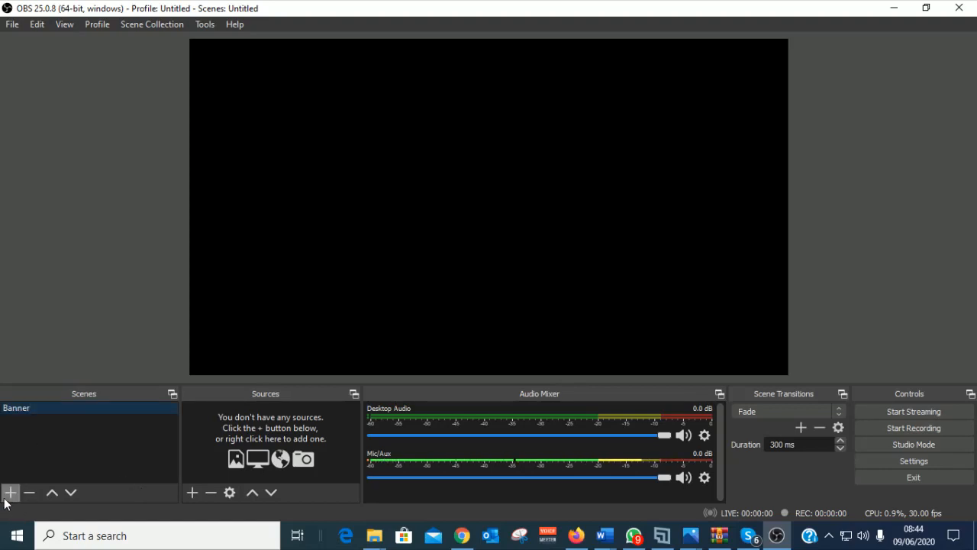
# Step: Add a scene named Host, after checking the next name in the Word scene list
pyautogui.click(10, 492)
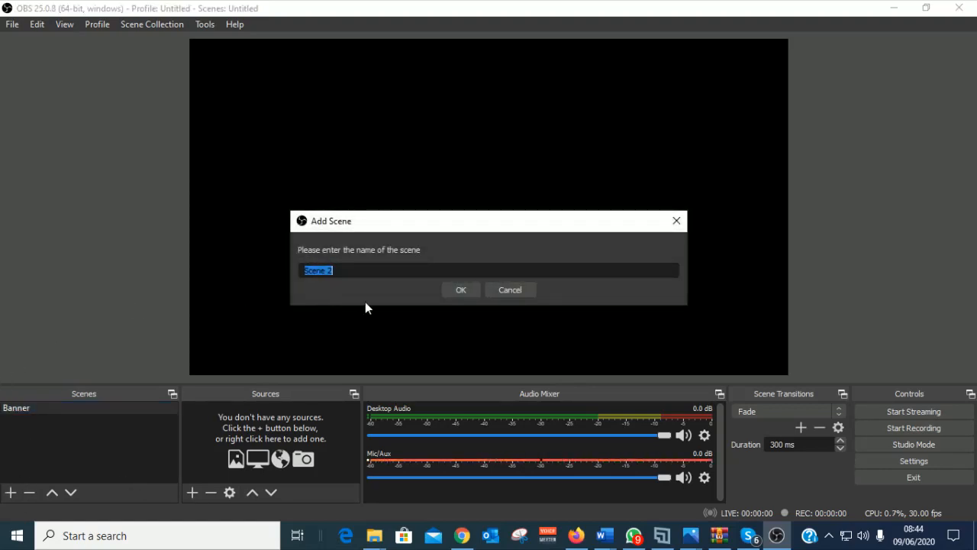
pyautogui.click(604, 535)
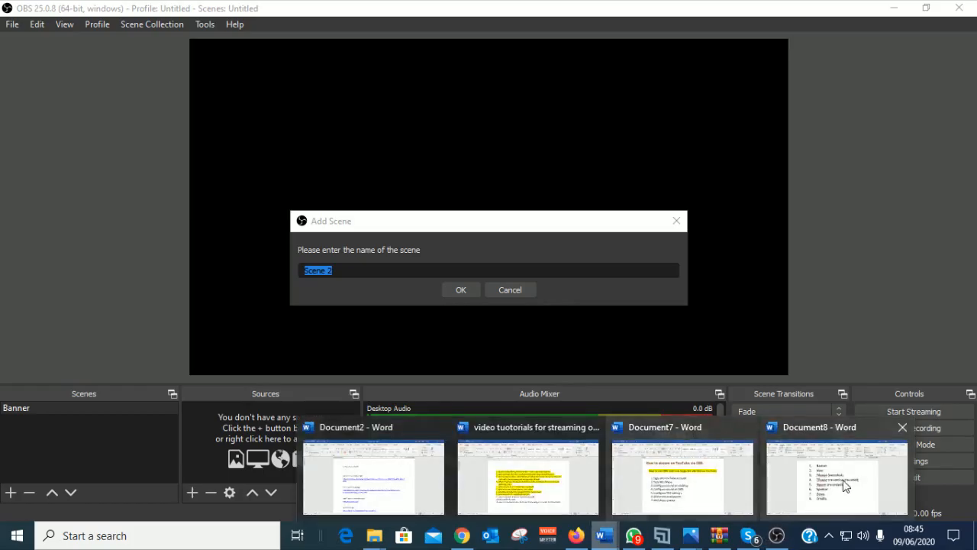
pyautogui.click(846, 486)
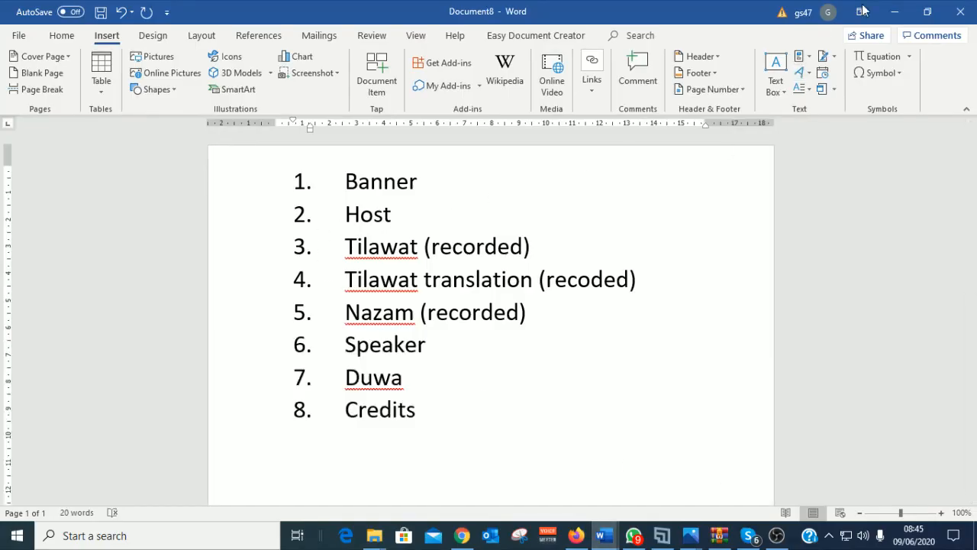
pyautogui.click(895, 12)
pyautogui.write('Host')
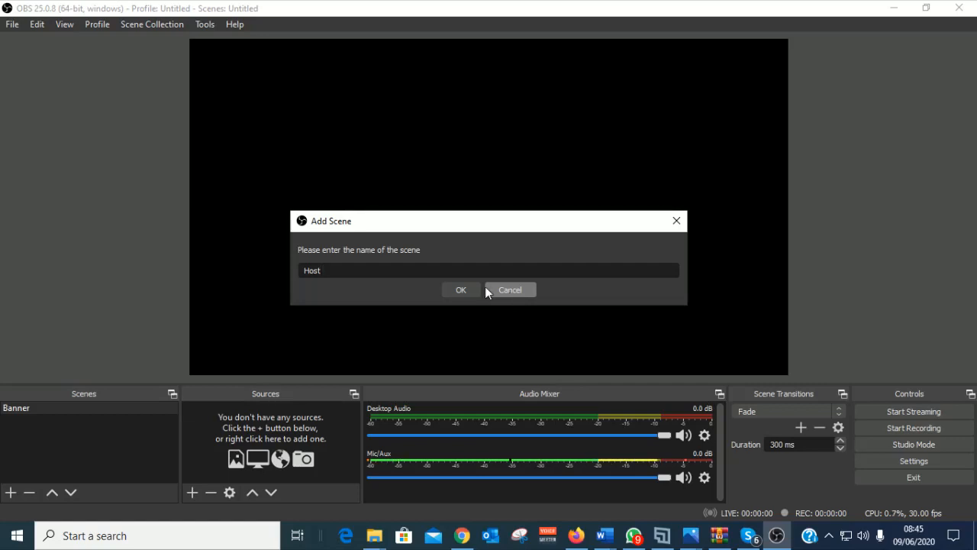
pyautogui.click(463, 290)
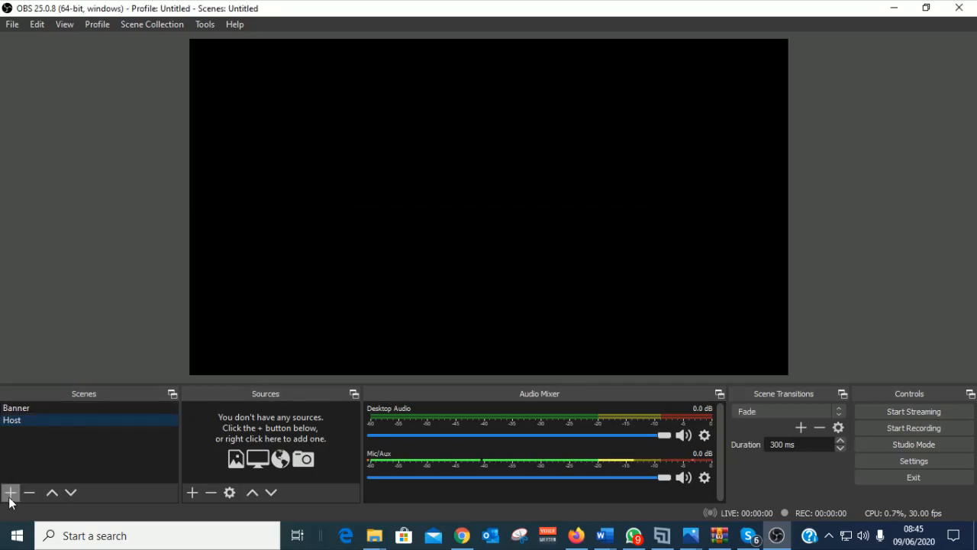
# Step: Copy 'Tilawat' from the Word scene list and add a new scene
pyautogui.click(11, 491)
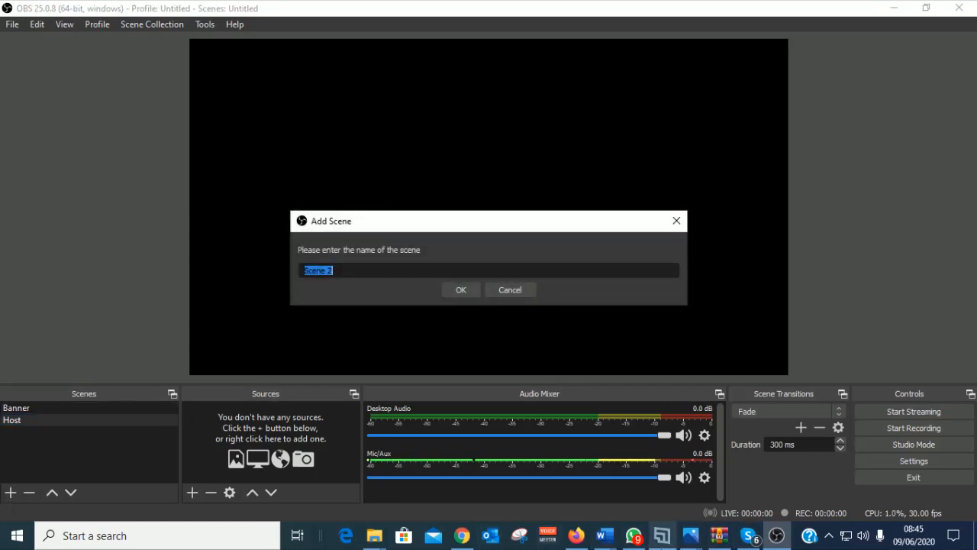
pyautogui.click(605, 536)
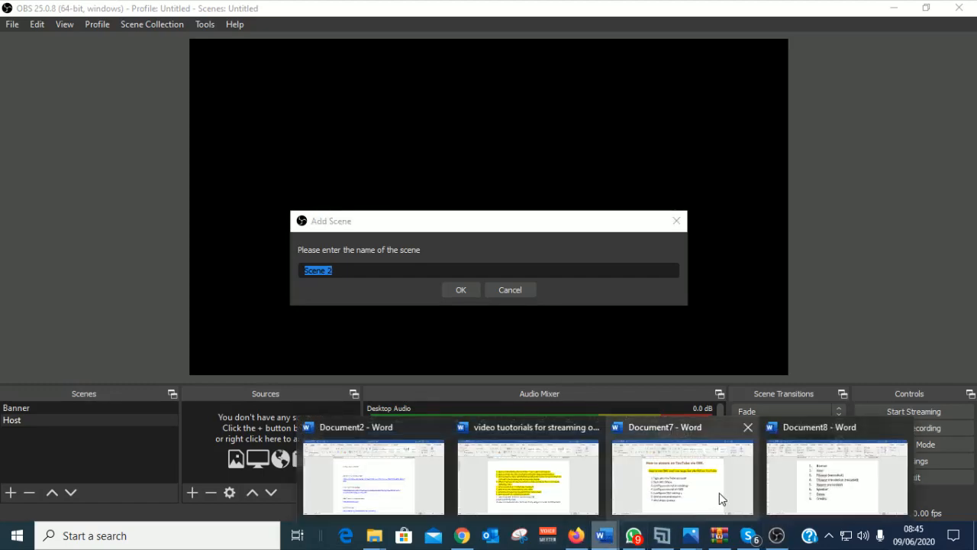
pyautogui.click(809, 482)
pyautogui.moveTo(346, 246); pyautogui.dragTo(417, 248)
pyautogui.rightClick(407, 252)
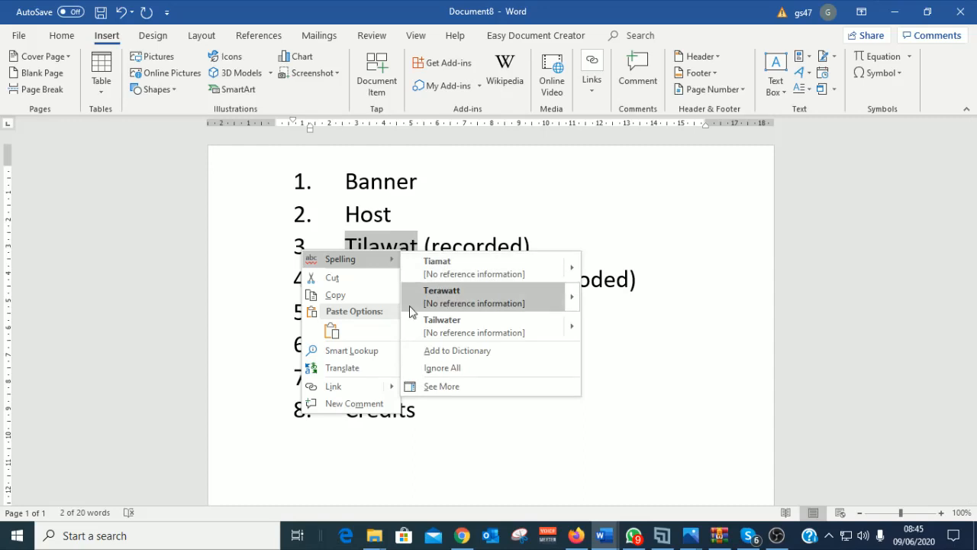
pyautogui.rightClick(318, 260)
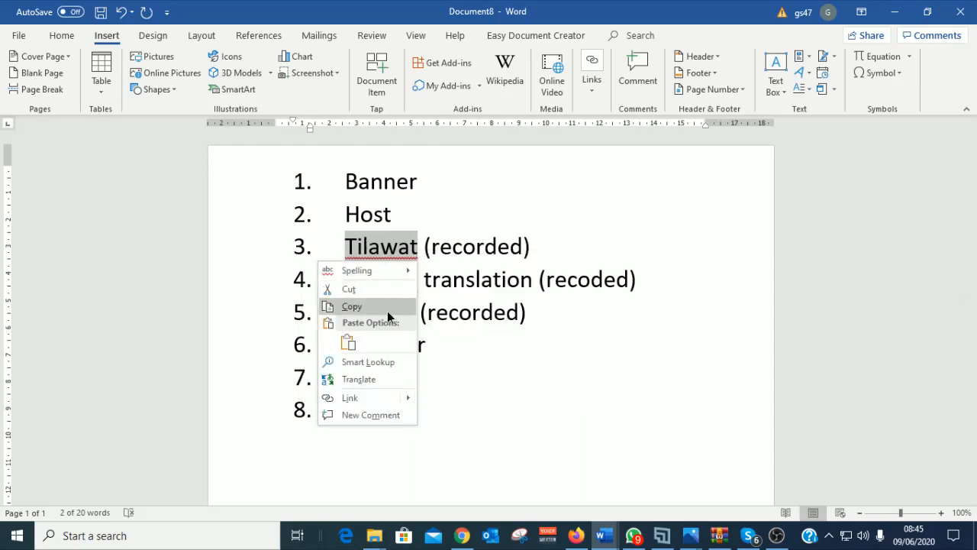
pyautogui.click(387, 306)
pyautogui.click(895, 12)
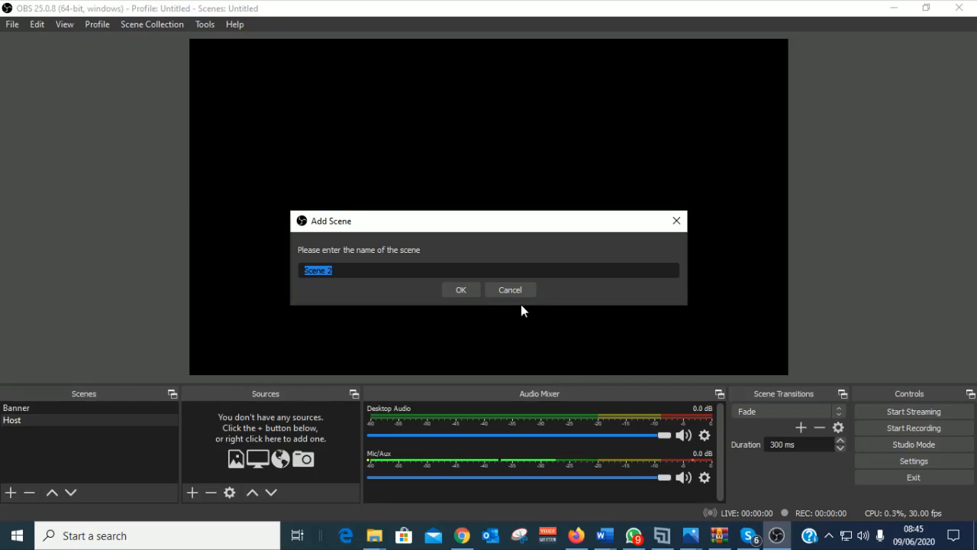
pyautogui.click(460, 290)
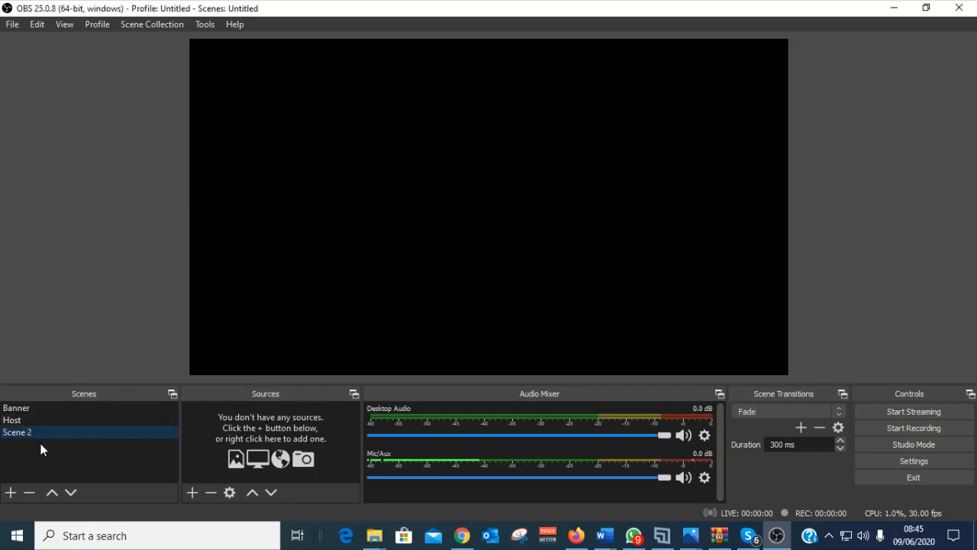
# Step: Rename the new Scene 2 to 'Tilawat', removing the '3.' number prefix
pyautogui.rightClick(16, 433)
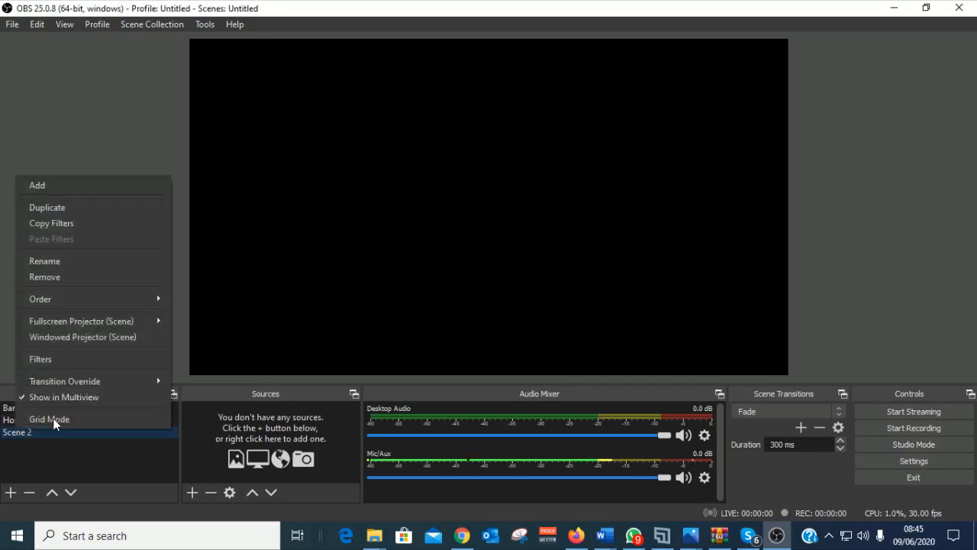
pyautogui.click(58, 265)
pyautogui.hotkey('ctrl', 'v')
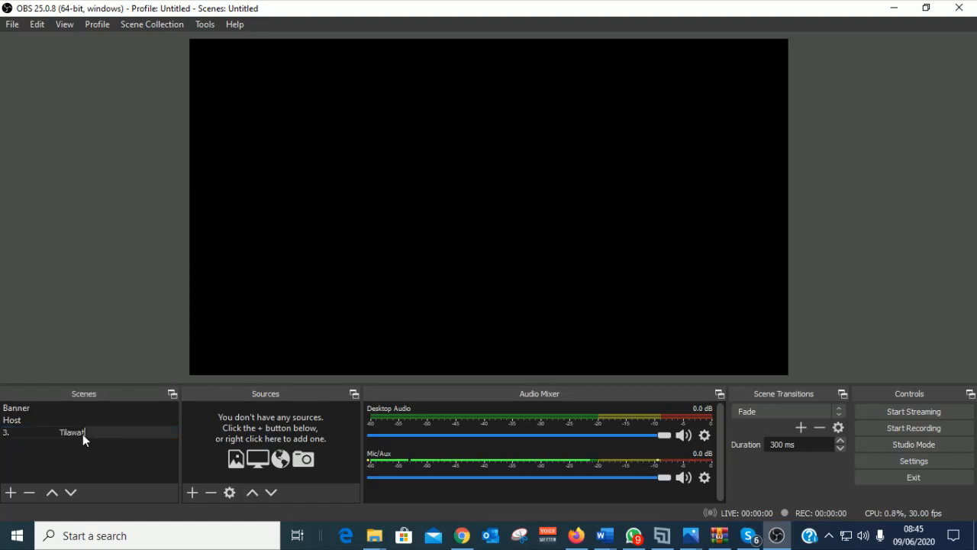
pyautogui.press('Return')
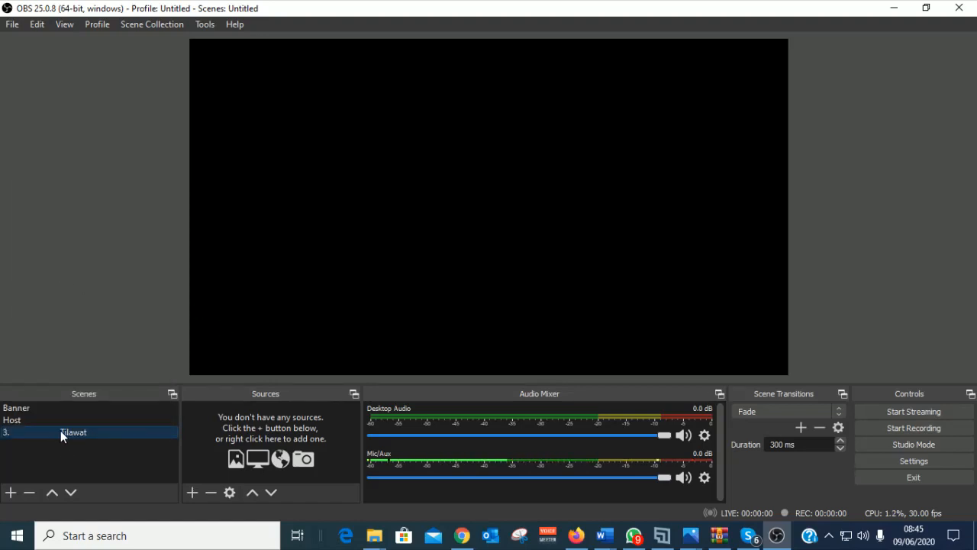
pyautogui.rightClick(58, 432)
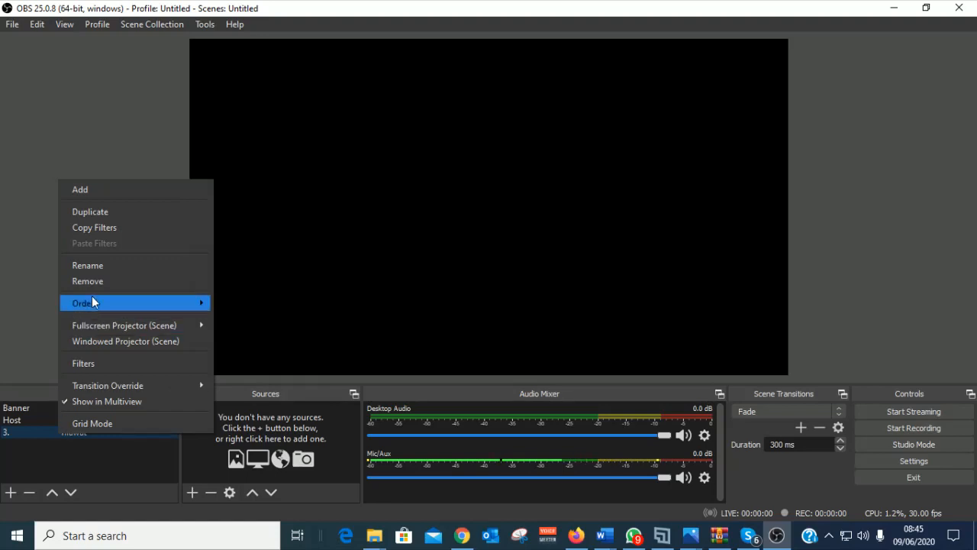
pyautogui.click(87, 266)
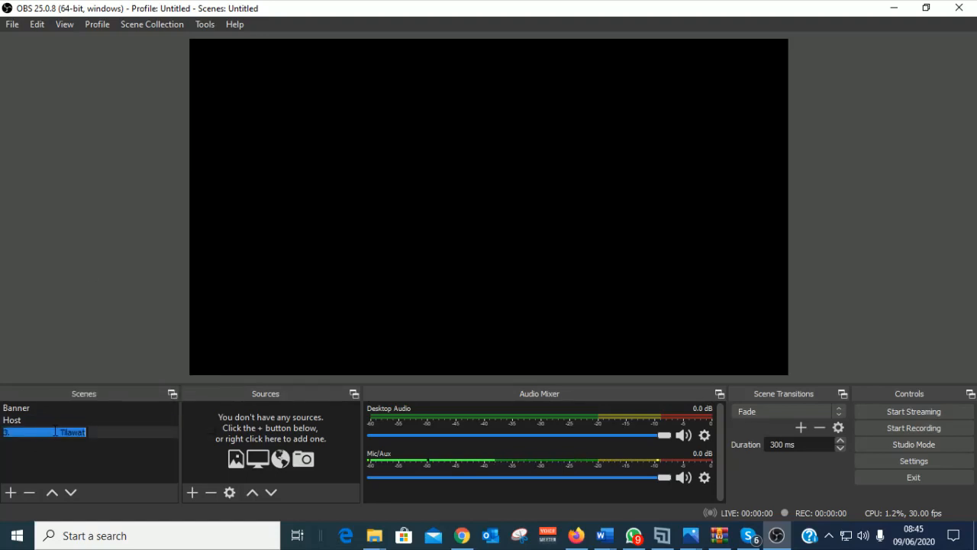
pyautogui.click(66, 468)
pyautogui.press('BackSpace')
pyautogui.press('BackSpace')
pyautogui.press('BackSpace')
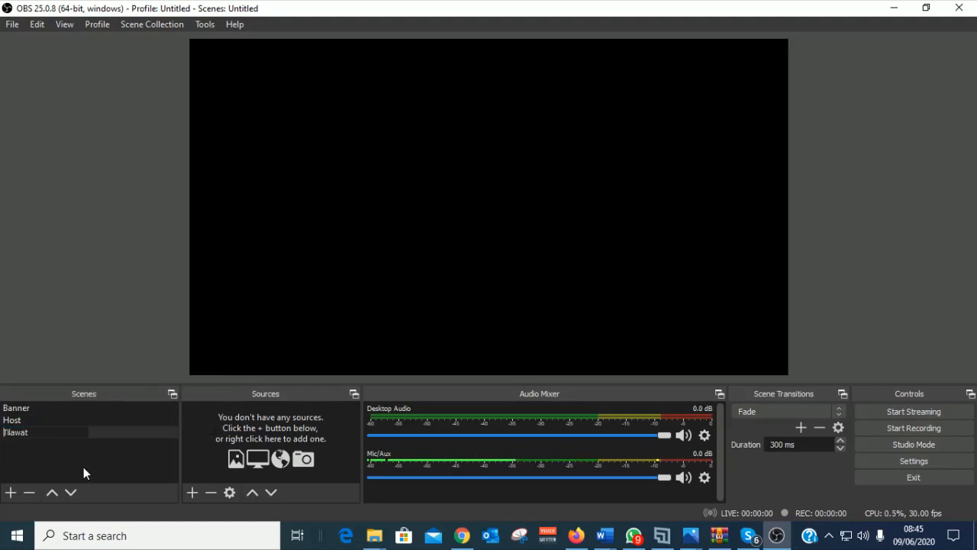
pyautogui.press('Return')
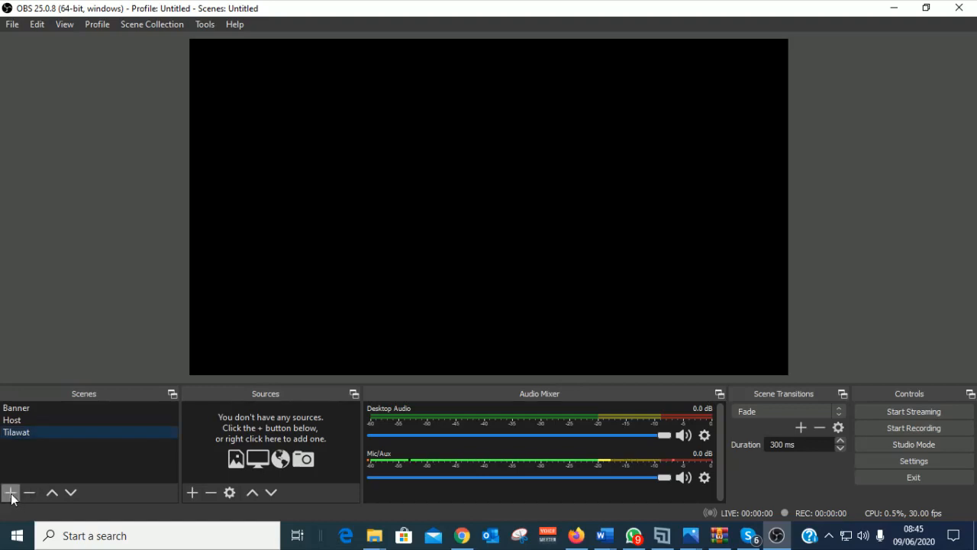
# Step: Add scenes named 'tilawat translation' and 'nazam'
pyautogui.click(11, 493)
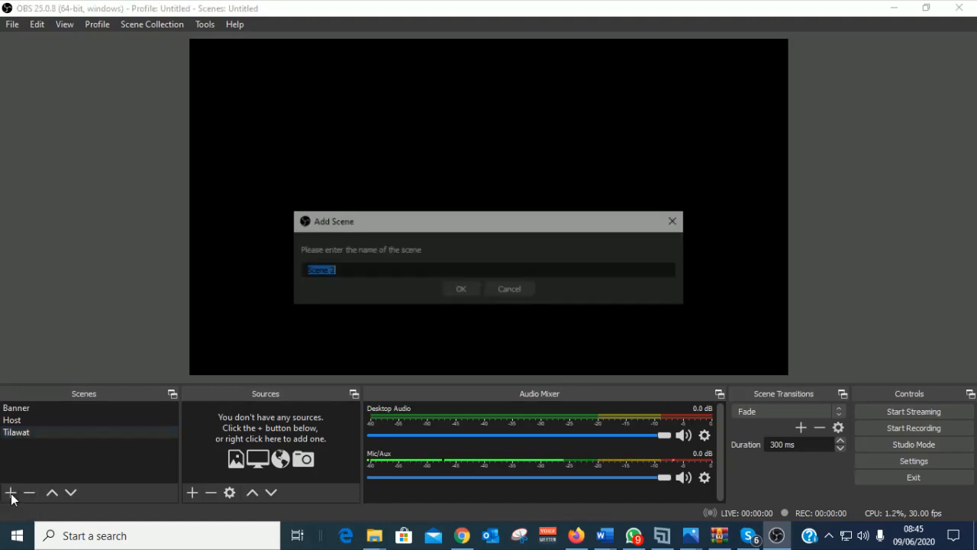
pyautogui.write('ti')
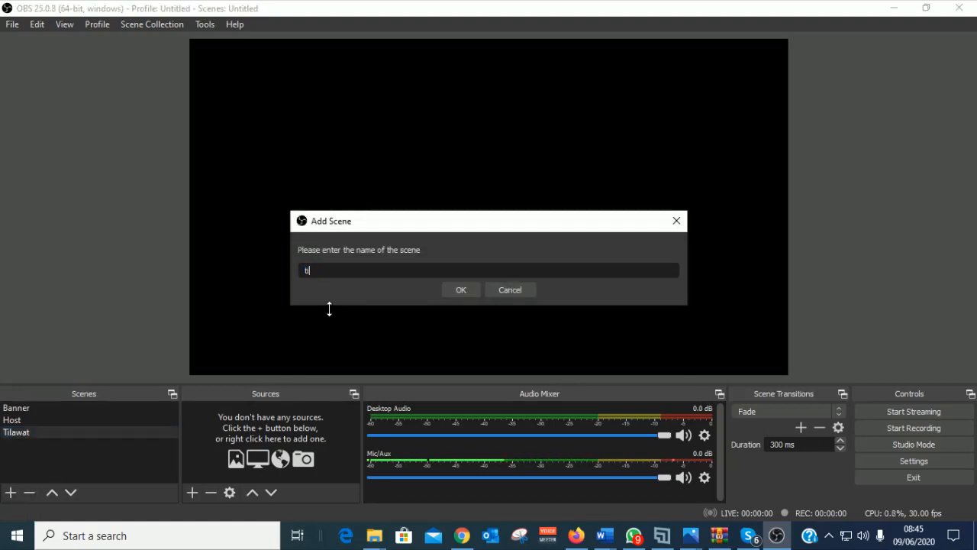
pyautogui.write('lawat translation')
pyautogui.click(464, 290)
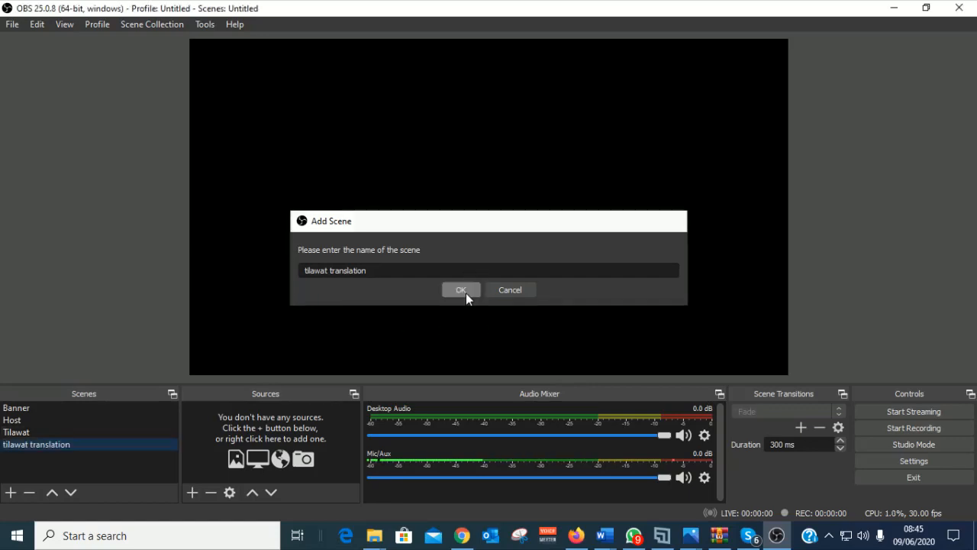
pyautogui.click(10, 493)
pyautogui.write('na')
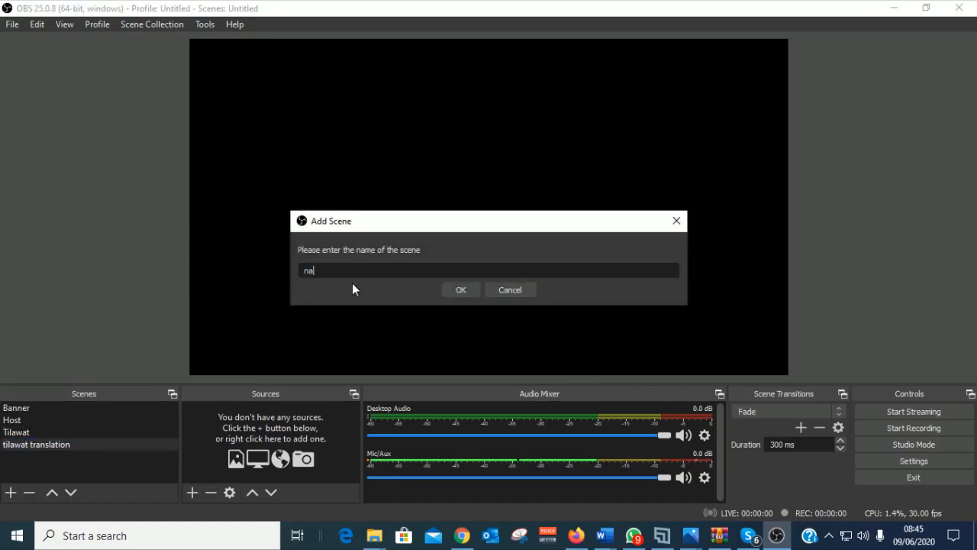
pyautogui.write('zam')
pyautogui.click(462, 292)
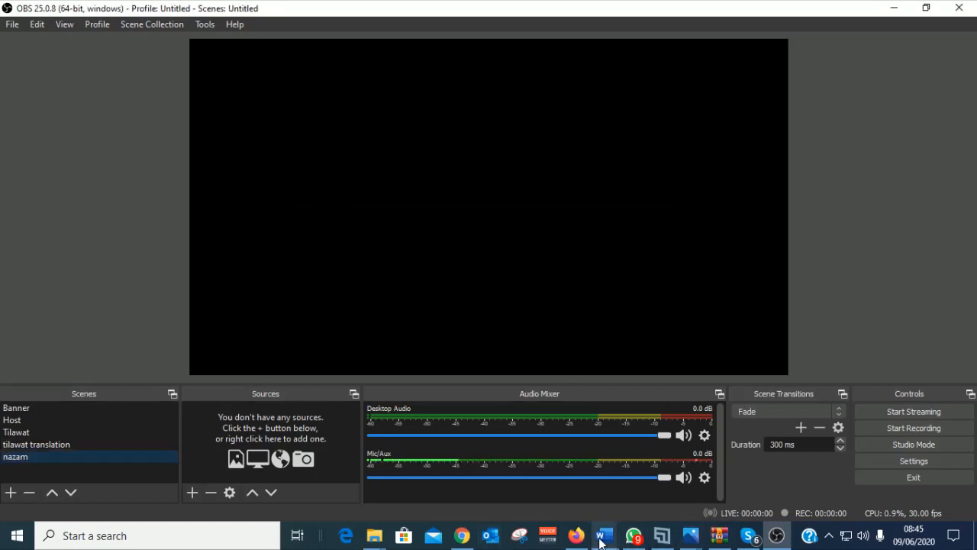
# Step: Check the Word scene list, then add a scene named 'speaker'
pyautogui.moveTo(616, 538)
pyautogui.click(772, 481)
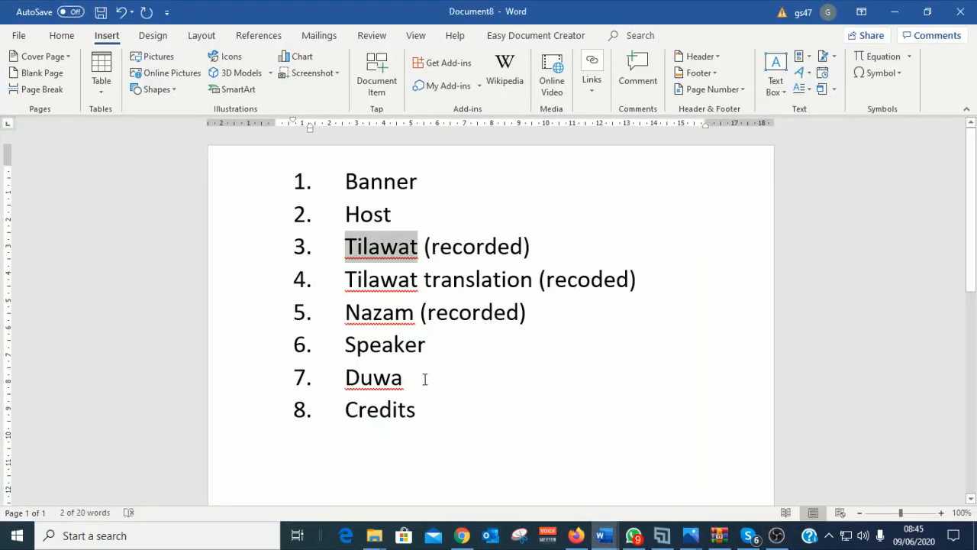
pyautogui.click(428, 361)
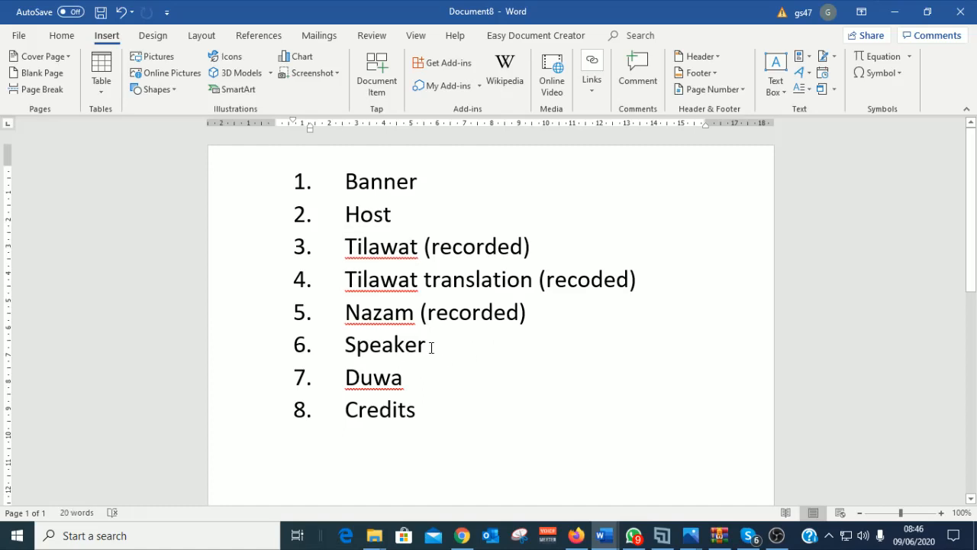
pyautogui.click(898, 14)
pyautogui.click(11, 492)
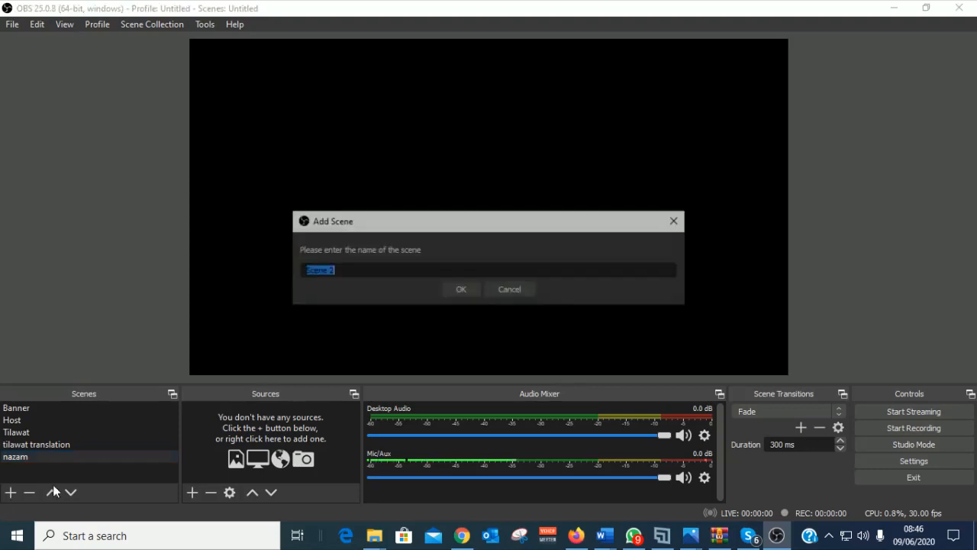
pyautogui.write('speaker')
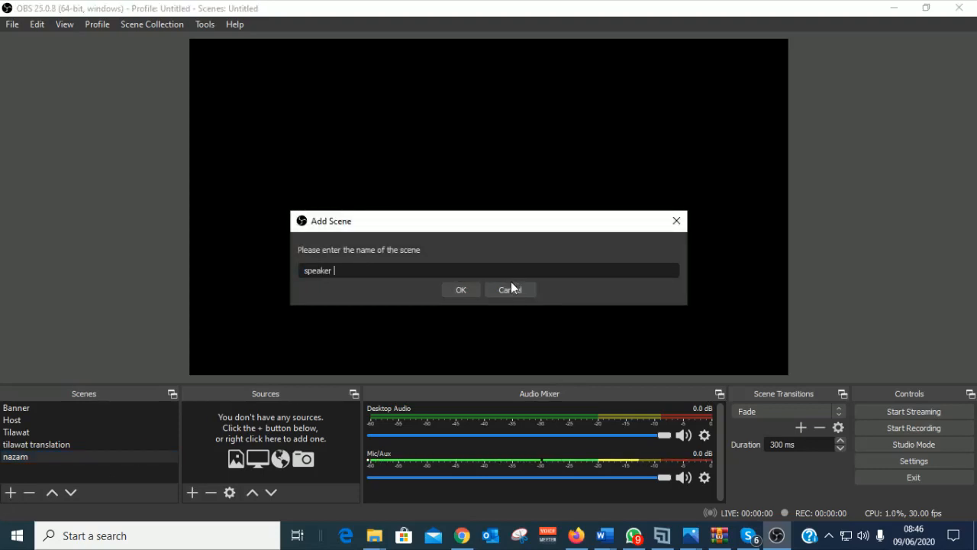
pyautogui.click(462, 290)
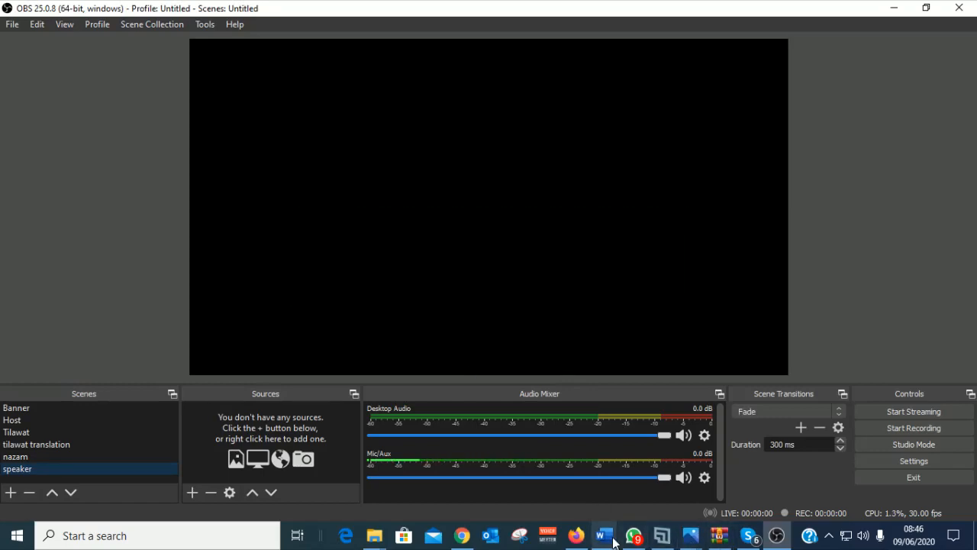
# Step: Check the Word list again and add the 'credits' scene
pyautogui.moveTo(609, 542)
pyautogui.click(794, 482)
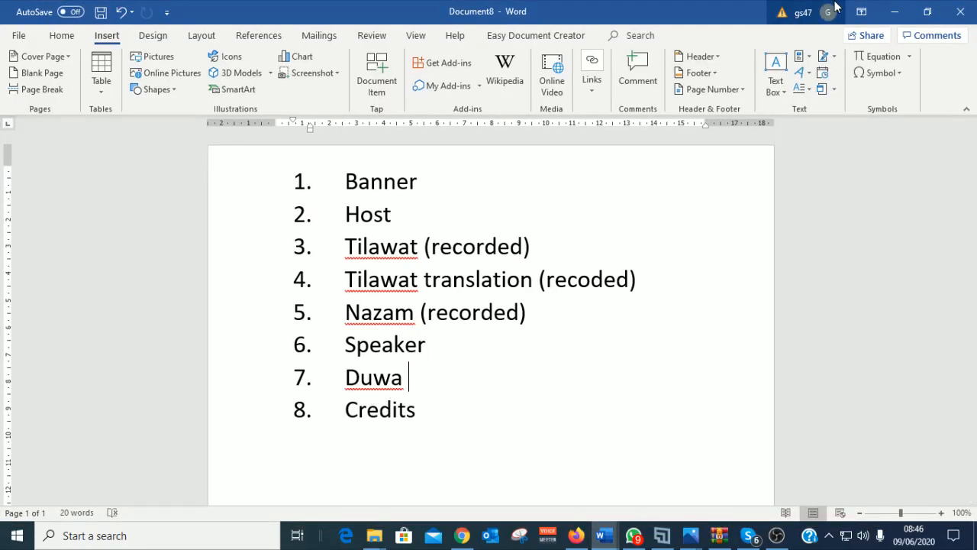
pyautogui.click(895, 12)
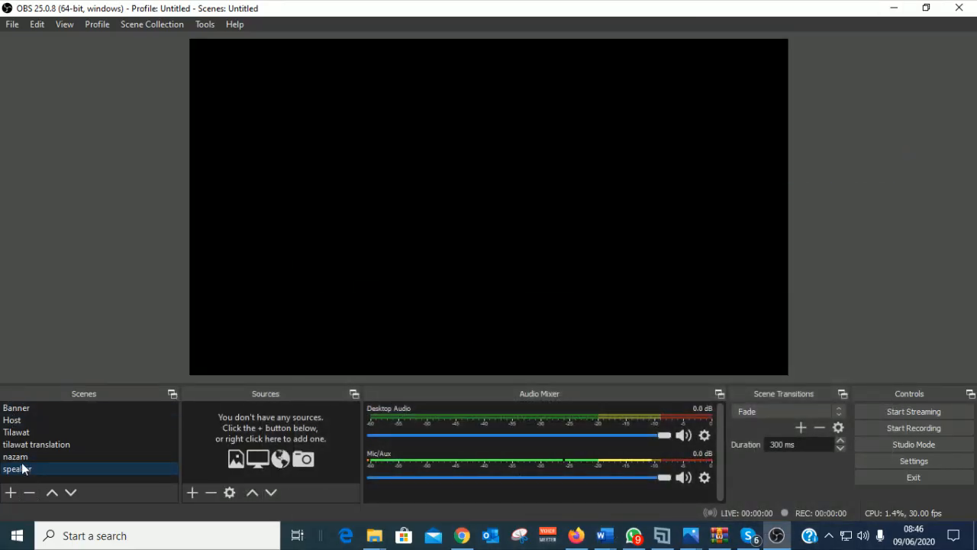
pyautogui.click(11, 492)
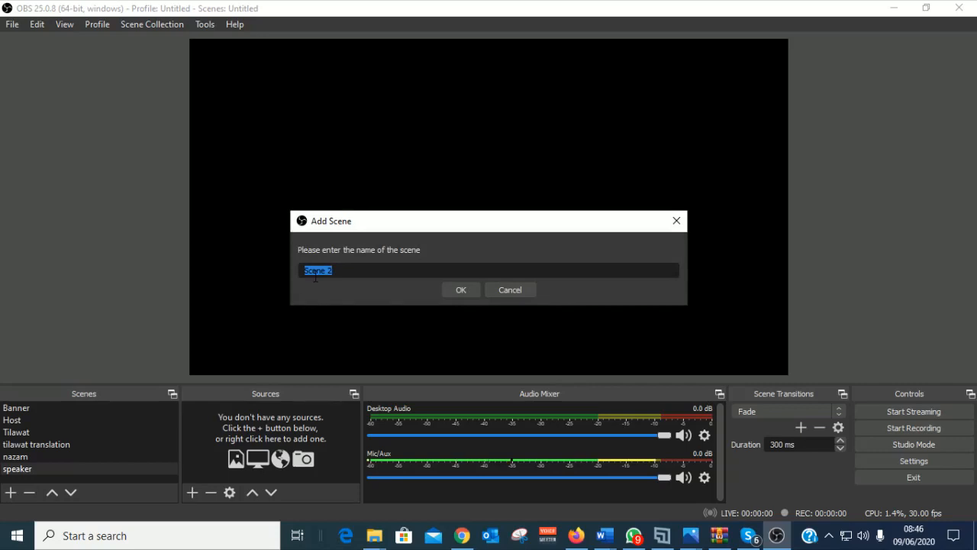
pyautogui.write('credits')
pyautogui.click(461, 290)
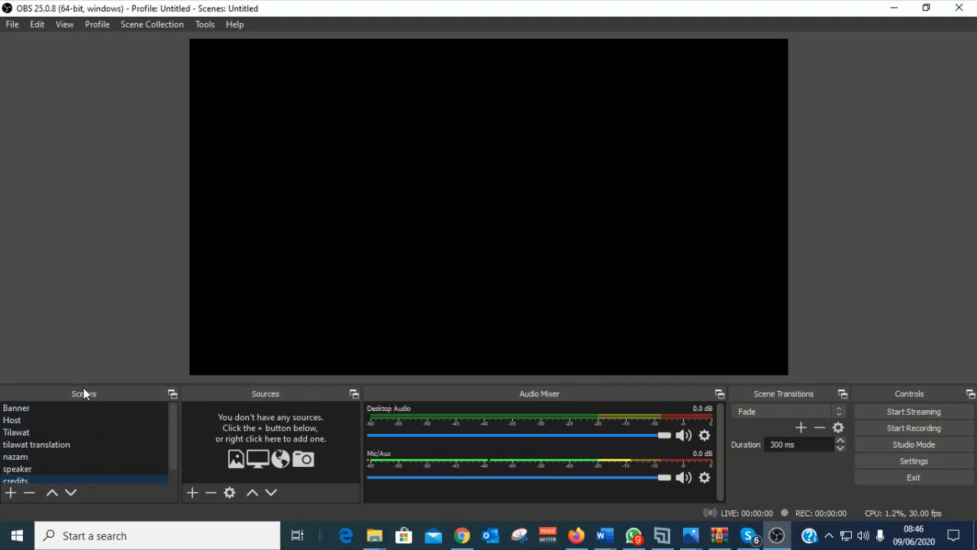
# Step: In the Banner scene, create an Image source named 'banner'
pyautogui.scroll(-1, 34, 449)
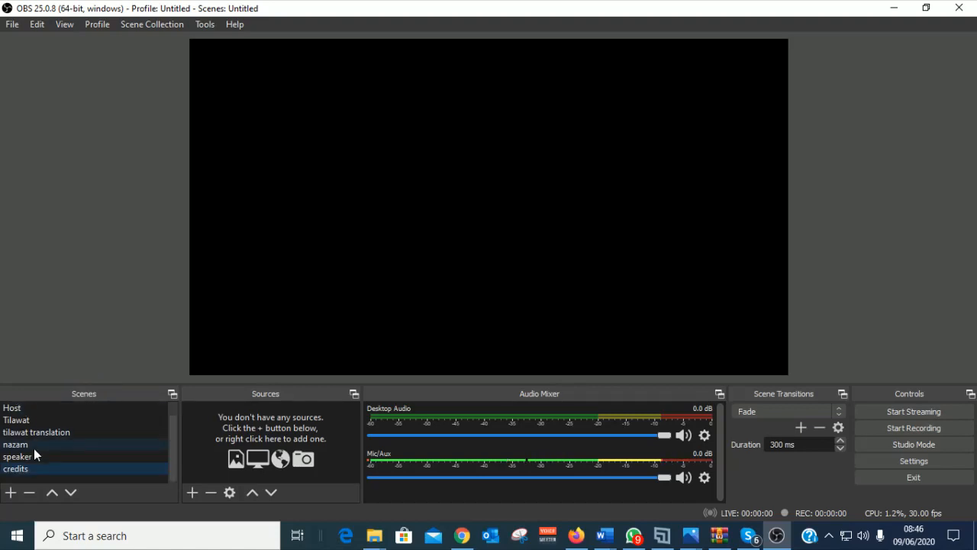
pyautogui.scroll(1, 30, 459)
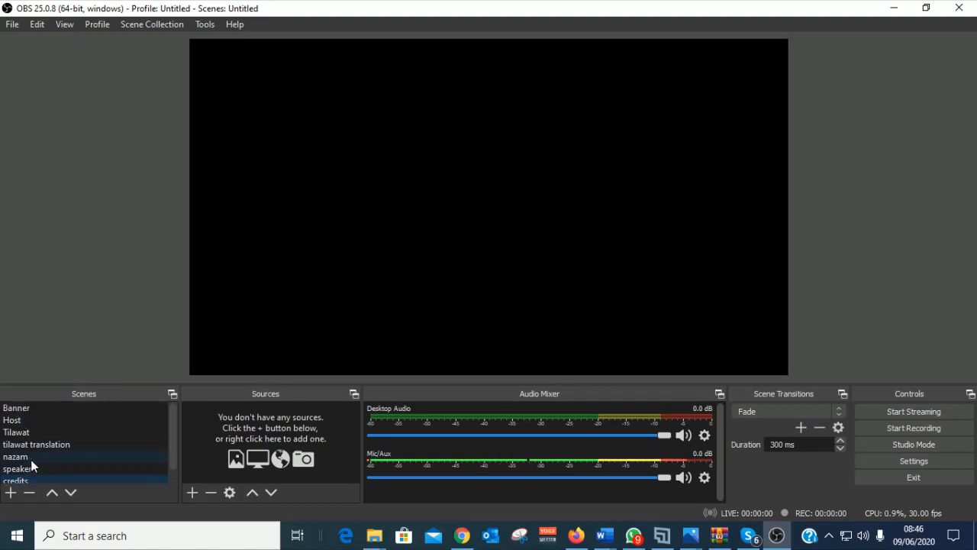
pyautogui.click(20, 408)
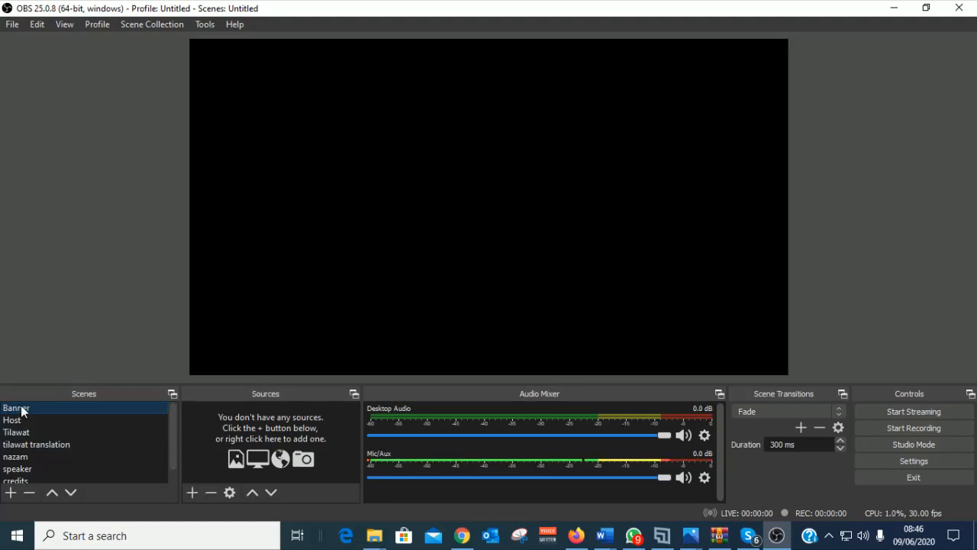
pyautogui.click(192, 493)
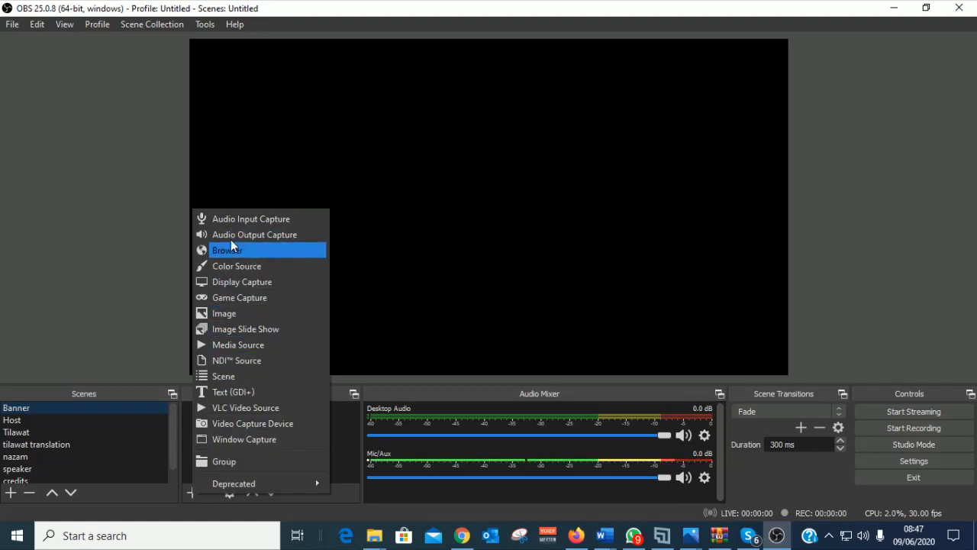
pyautogui.click(224, 313)
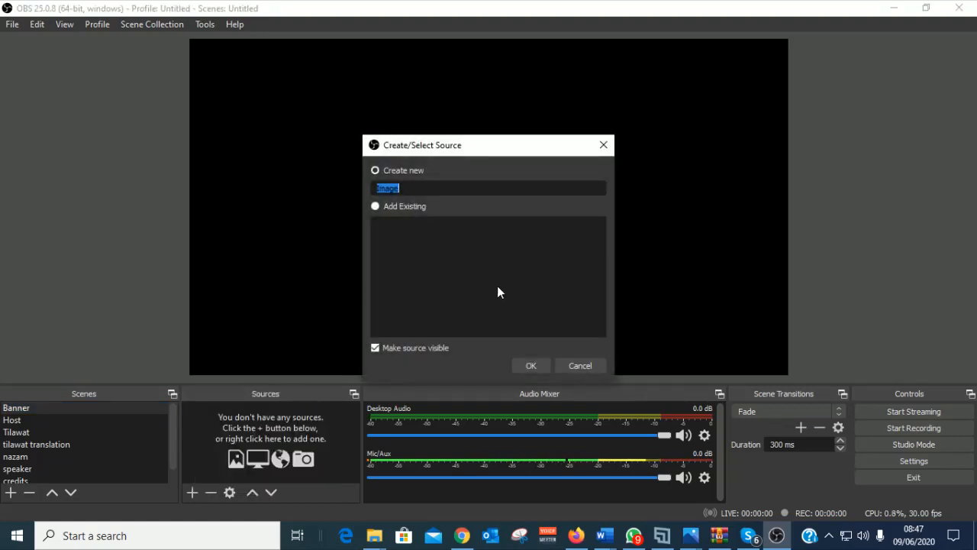
pyautogui.write('banner')
pyautogui.click(531, 366)
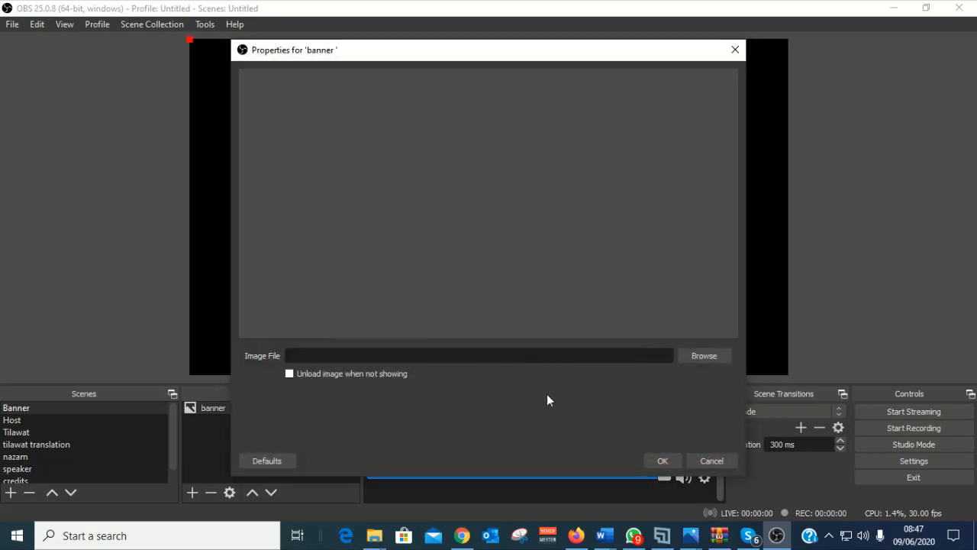
# Step: Set the banner source's image to banner.jpeg from Desktop\OBS TEST FILES
pyautogui.click(703, 361)
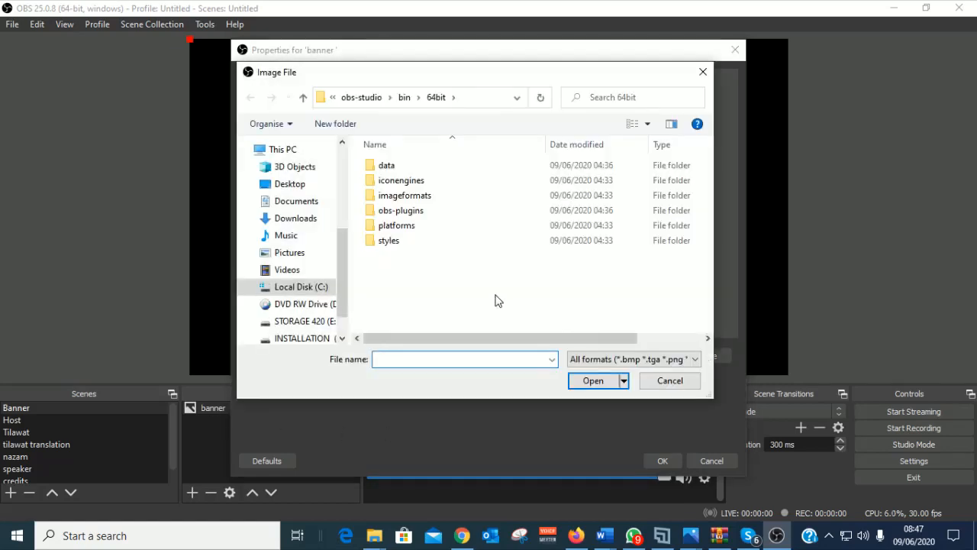
pyautogui.moveTo(342, 264); pyautogui.dragTo(339, 179)
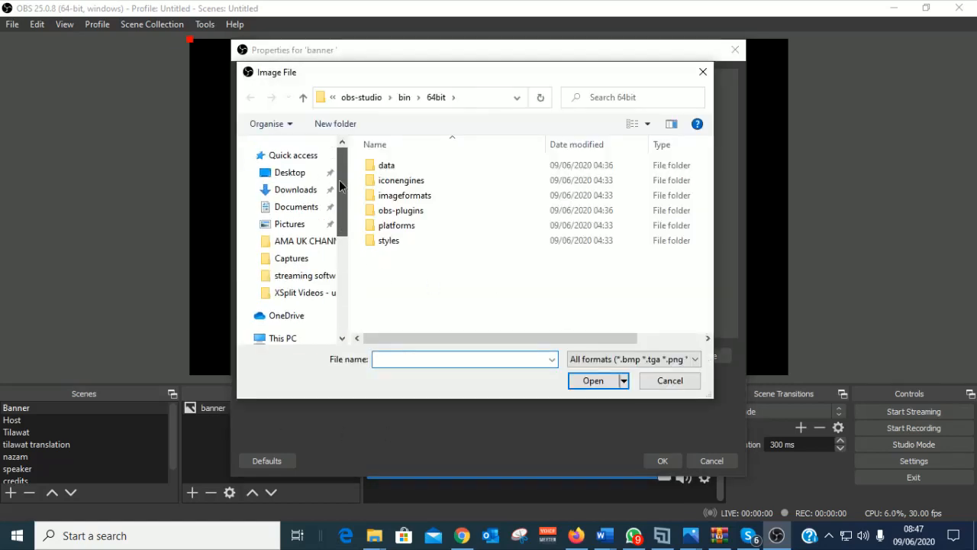
pyautogui.click(288, 173)
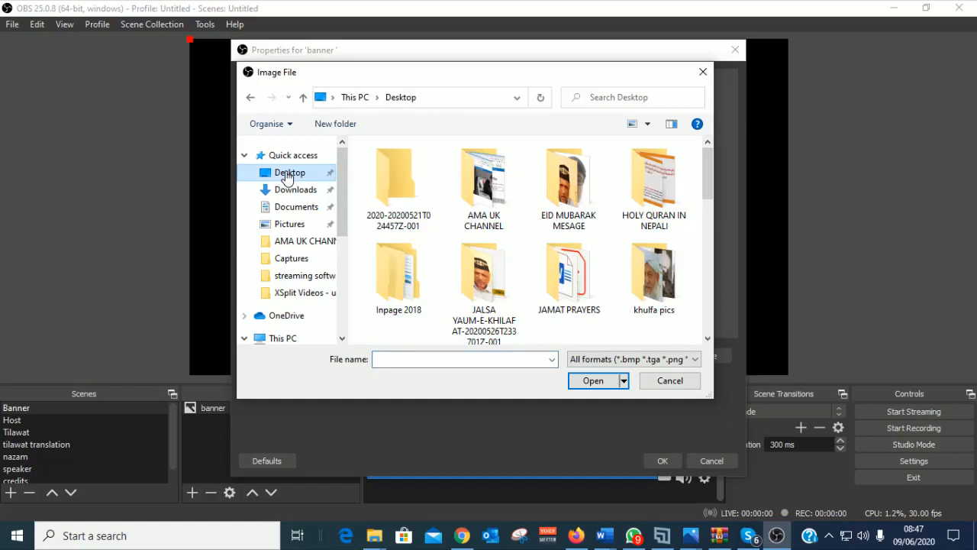
pyautogui.click(573, 188)
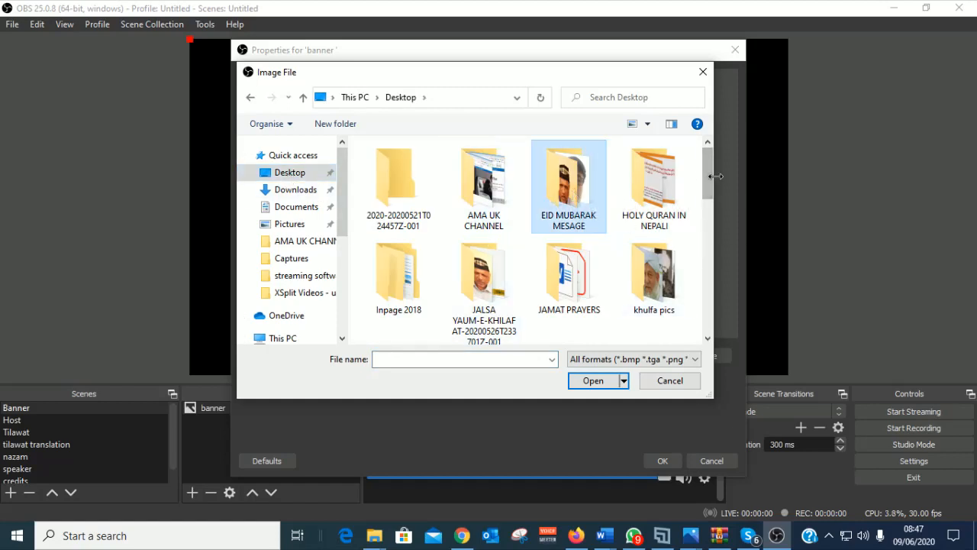
pyautogui.moveTo(716, 177); pyautogui.dragTo(705, 221)
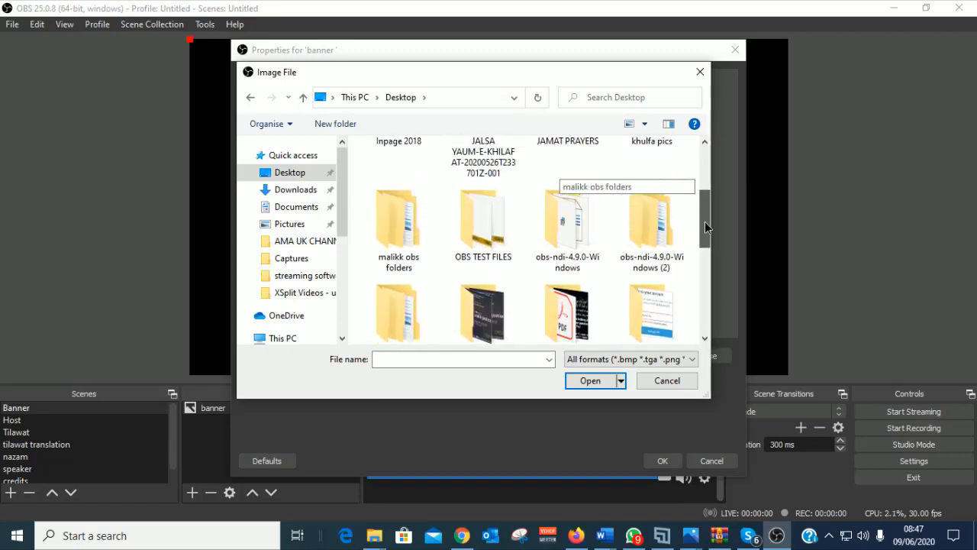
pyautogui.doubleClick(493, 240)
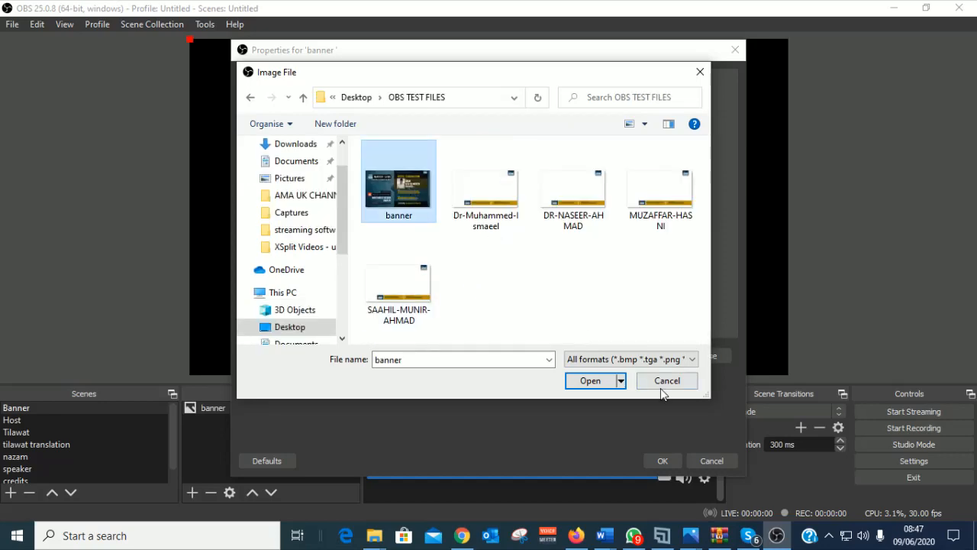
pyautogui.click(587, 381)
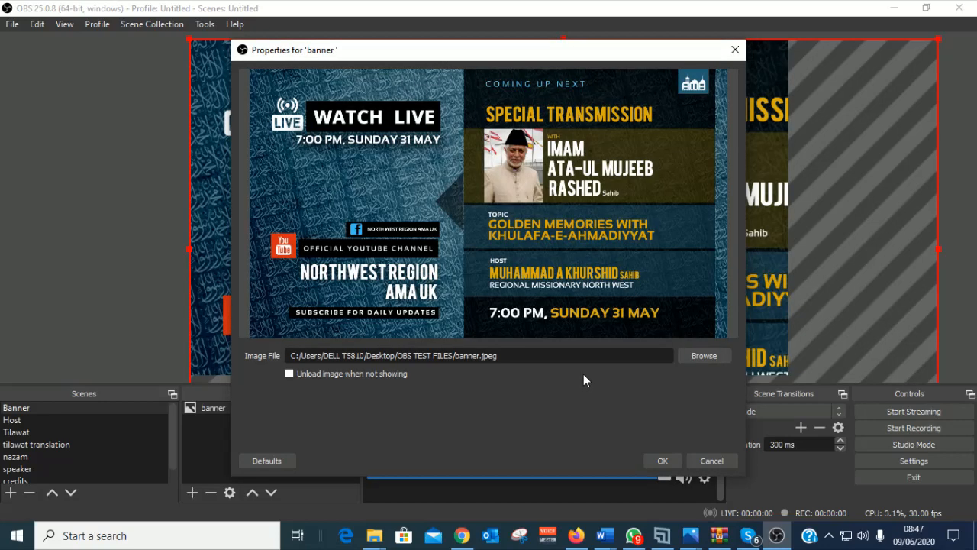
pyautogui.click(659, 461)
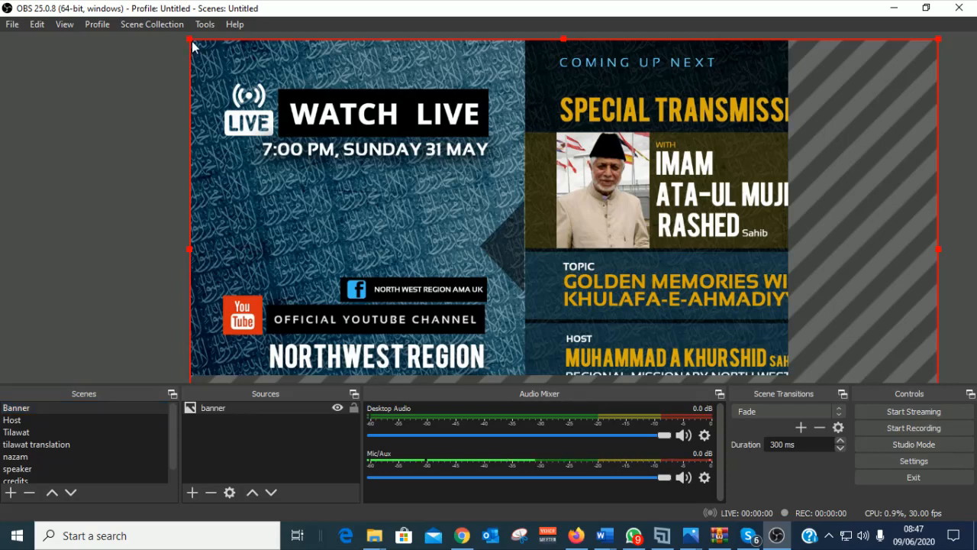
# Step: Shrink the banner, move it to the canvas's top-left, then stretch it to fill the canvas
pyautogui.moveTo(190, 43); pyautogui.dragTo(395, 202)
pyautogui.moveTo(516, 182); pyautogui.dragTo(320, 78)
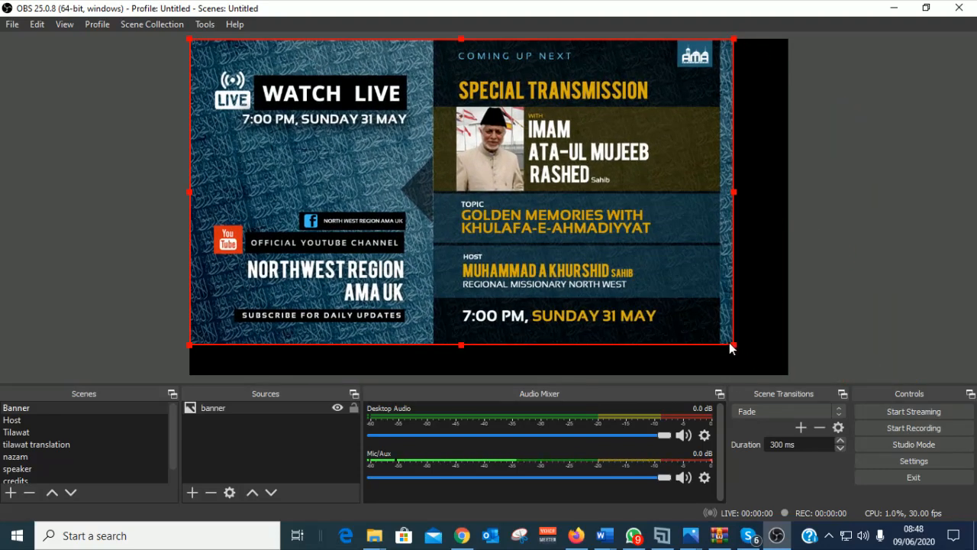
pyautogui.moveTo(733, 349); pyautogui.dragTo(789, 381)
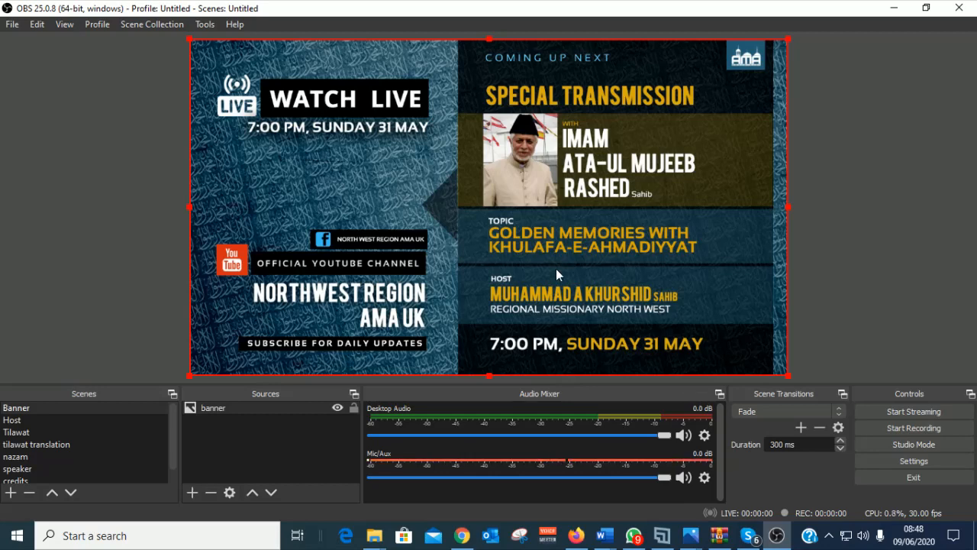
pyautogui.rightClick(464, 202)
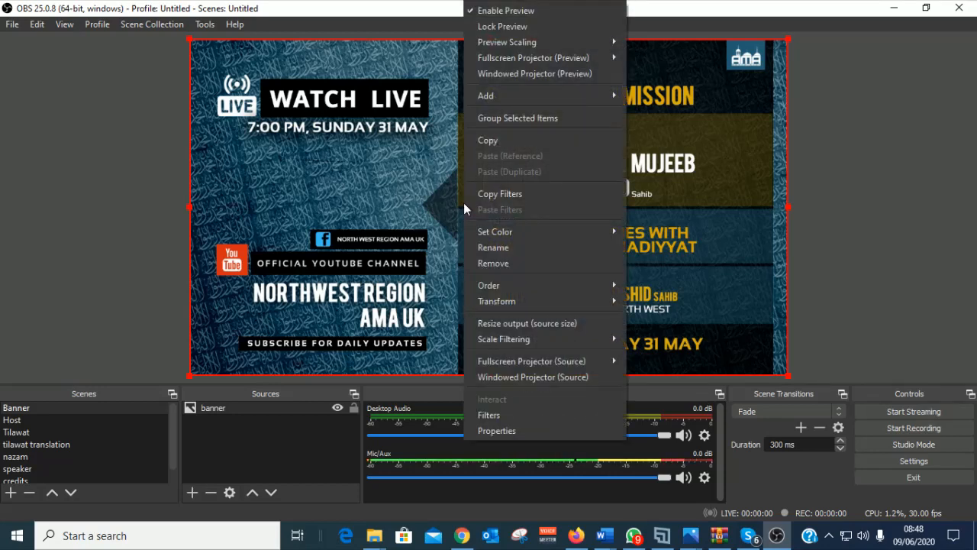
pyautogui.moveTo(549, 297)
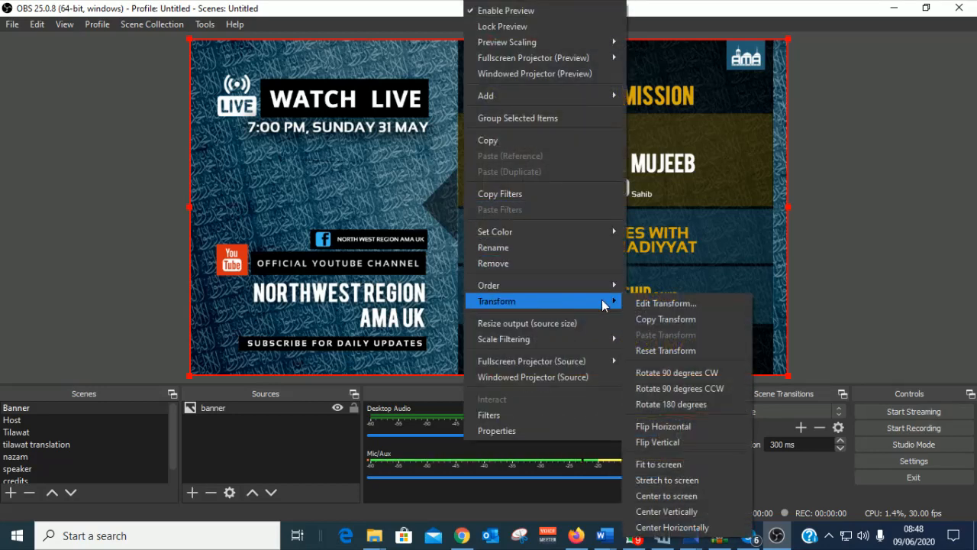
pyautogui.click(682, 426)
pyautogui.rightClick(526, 252)
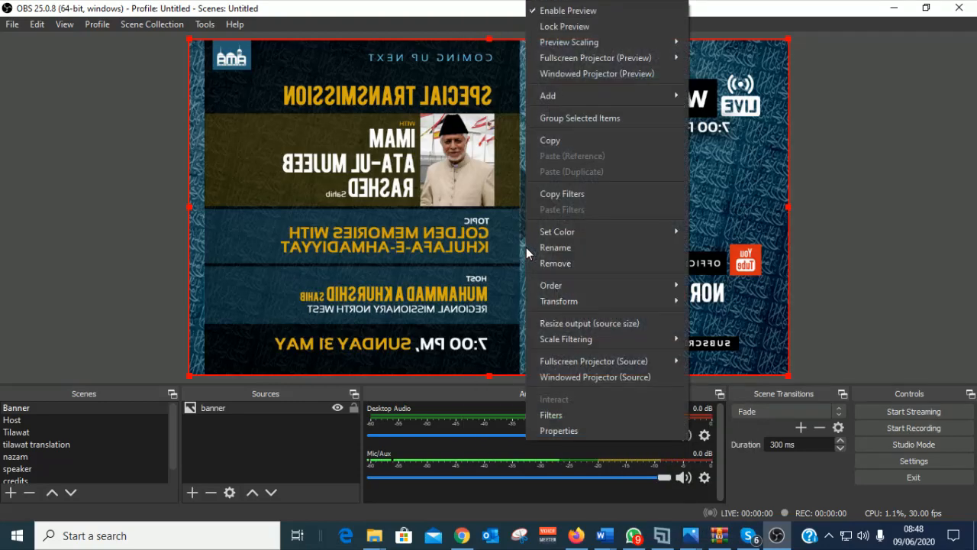
pyautogui.moveTo(588, 301)
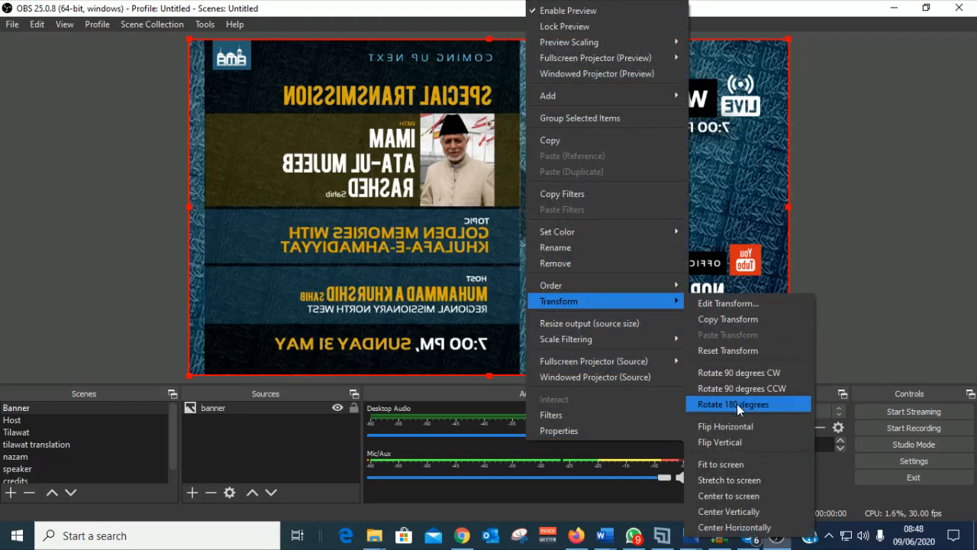
pyautogui.click(727, 426)
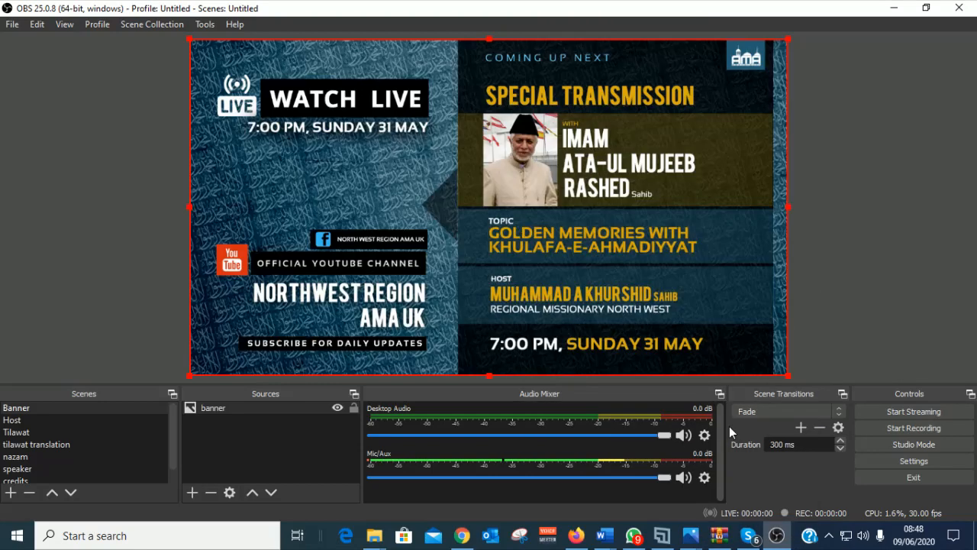
pyautogui.rightClick(589, 293)
pyautogui.moveTo(661, 305)
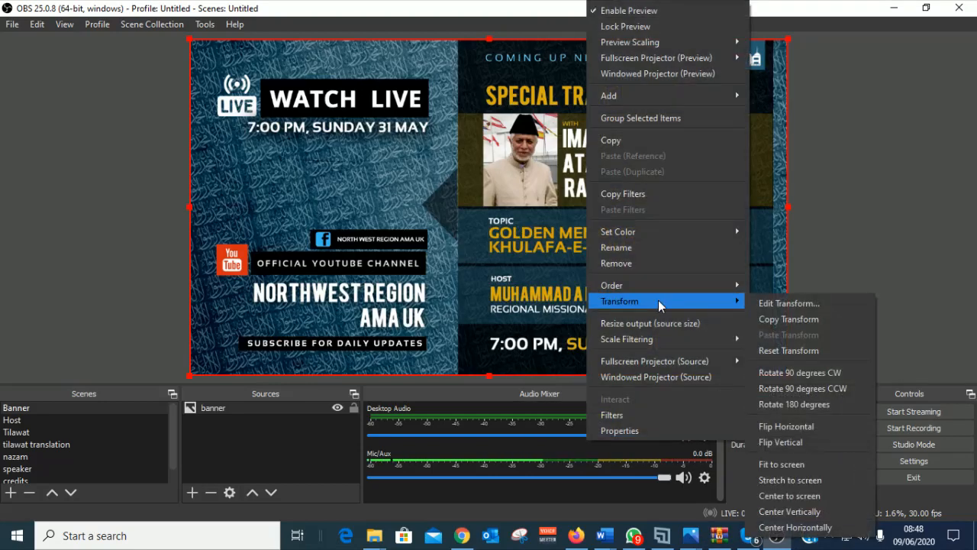
pyautogui.click(794, 446)
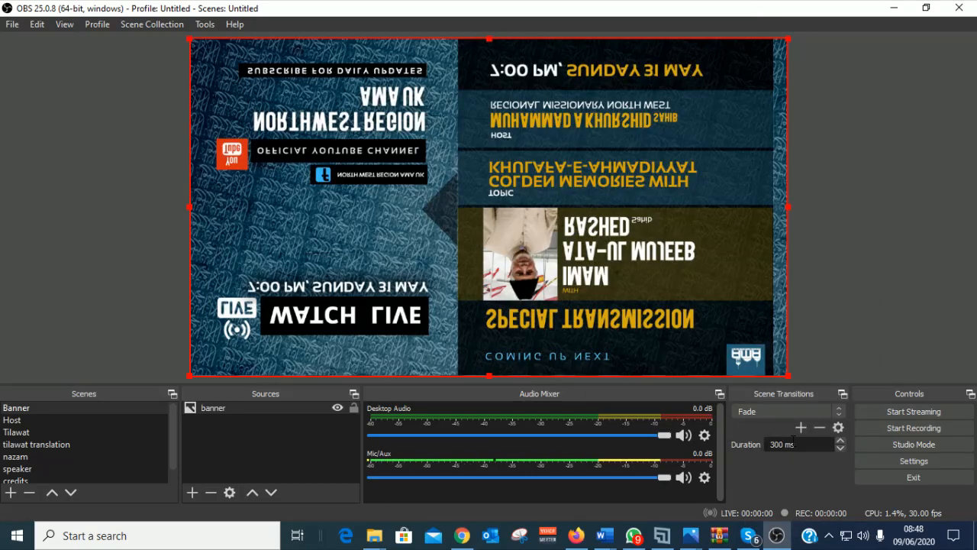
pyautogui.rightClick(621, 269)
pyautogui.moveTo(681, 302)
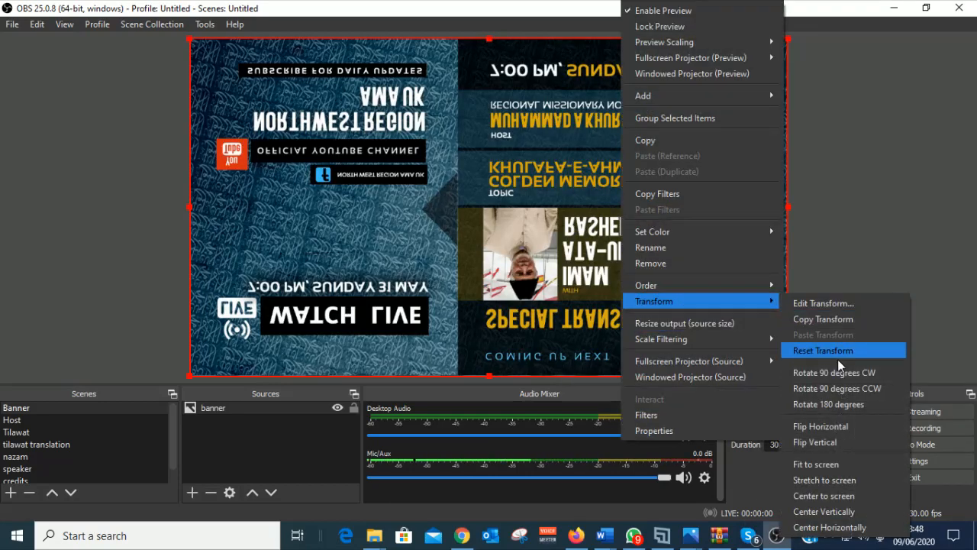
pyautogui.click(818, 443)
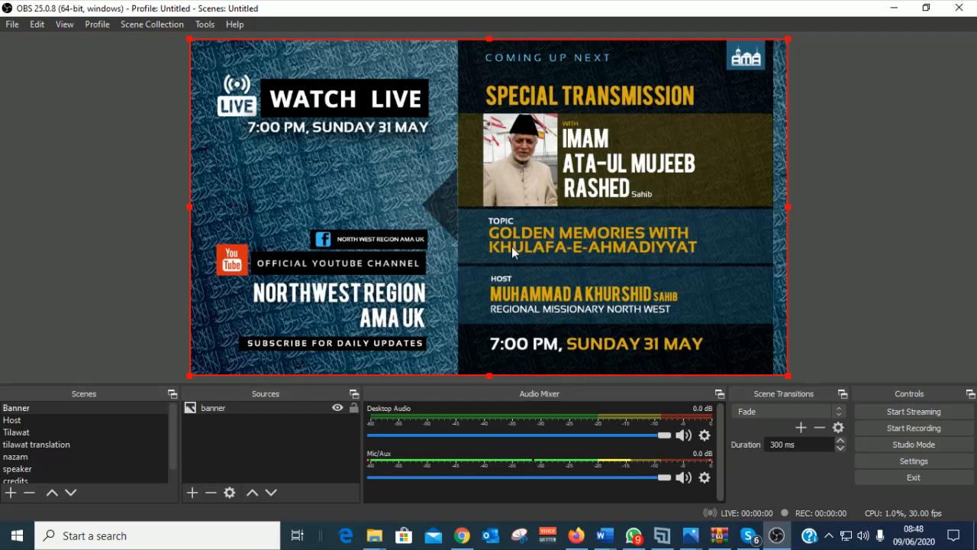
# Step: In the Host scene, add a Video Capture Device named 'local camera', leaving its properties unchanged
pyautogui.click(17, 423)
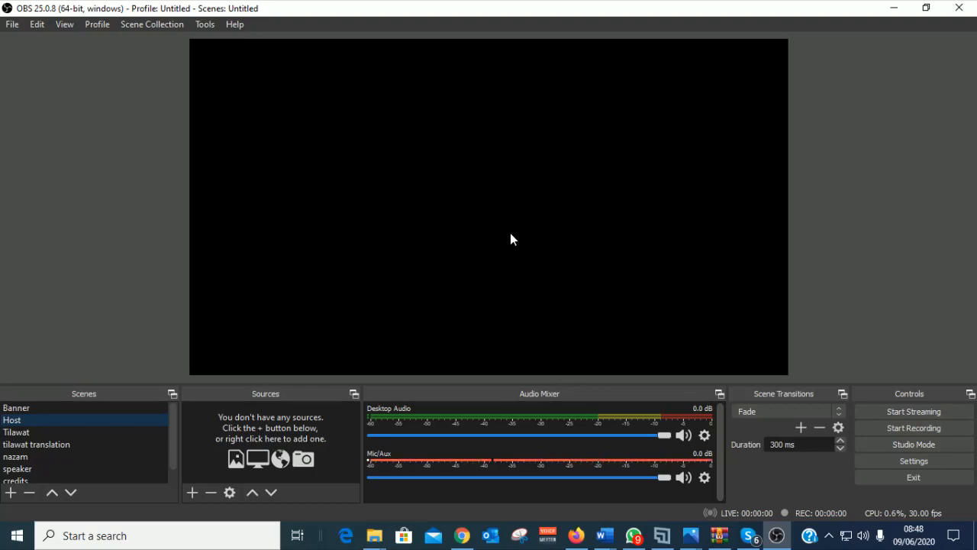
pyautogui.click(192, 493)
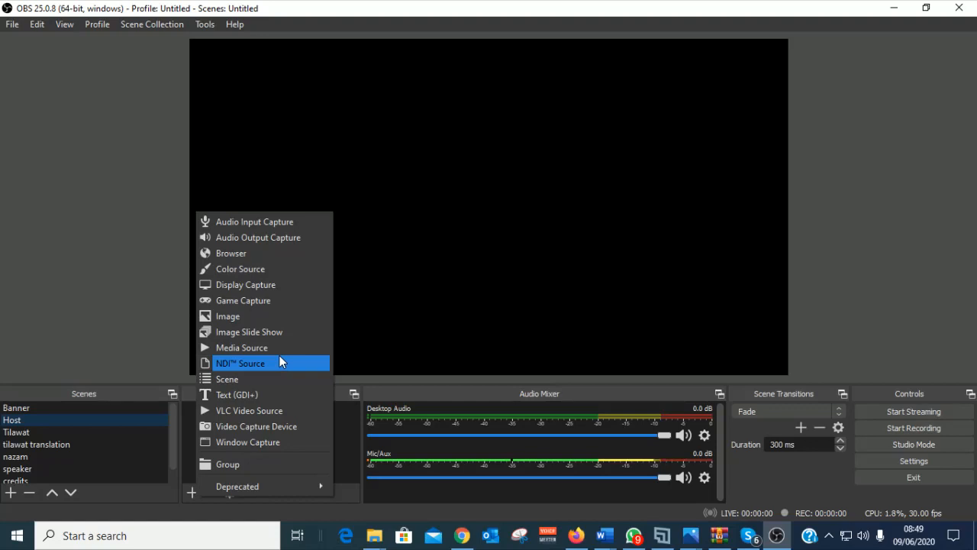
pyautogui.click(255, 426)
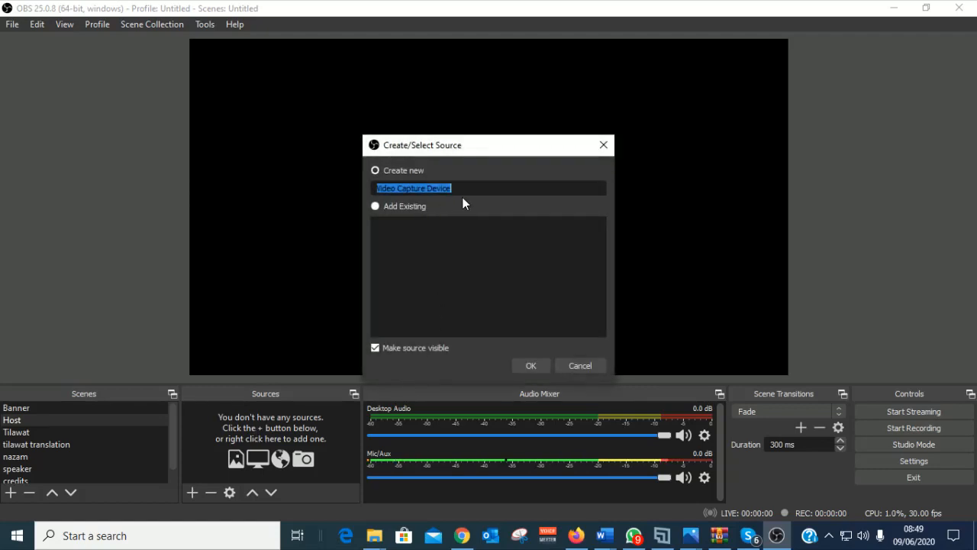
pyautogui.write('lo')
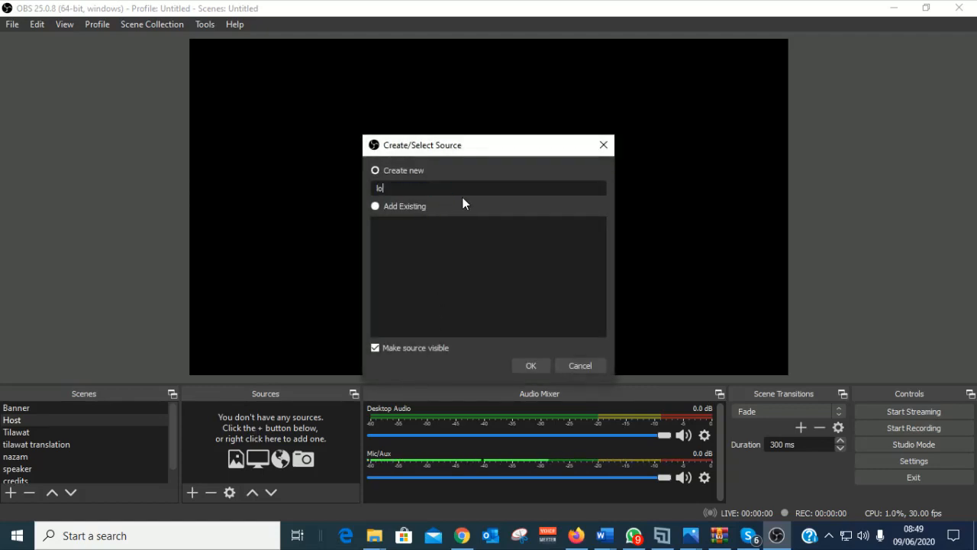
pyautogui.write('cal camera')
pyautogui.click(515, 364)
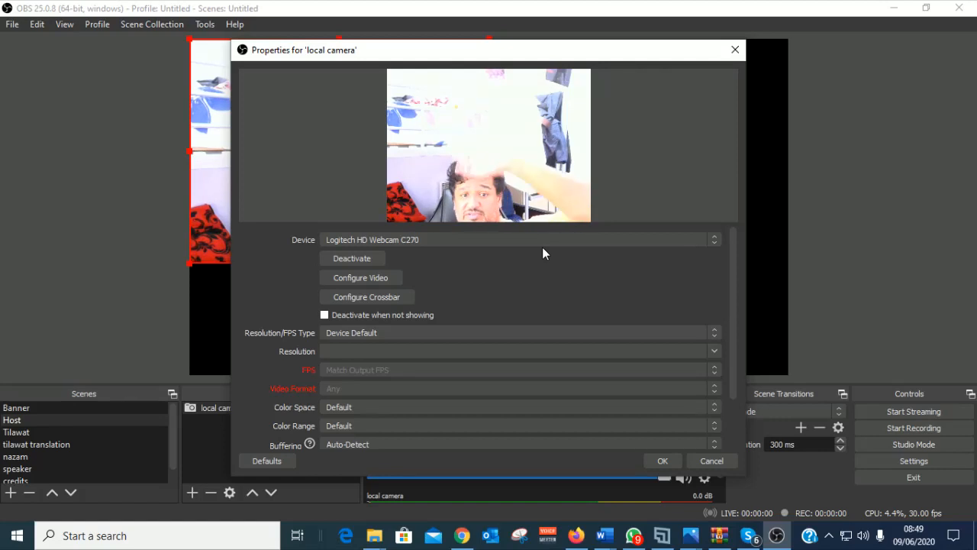
pyautogui.click(703, 460)
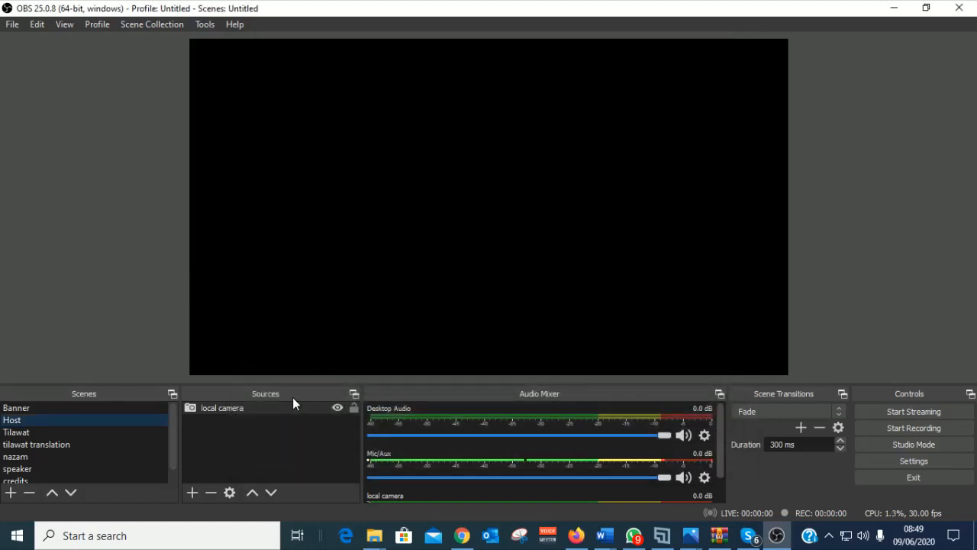
# Step: In the Tilawat scene, add a media source named 'tilawat' playing the tilawat video
pyautogui.click(15, 432)
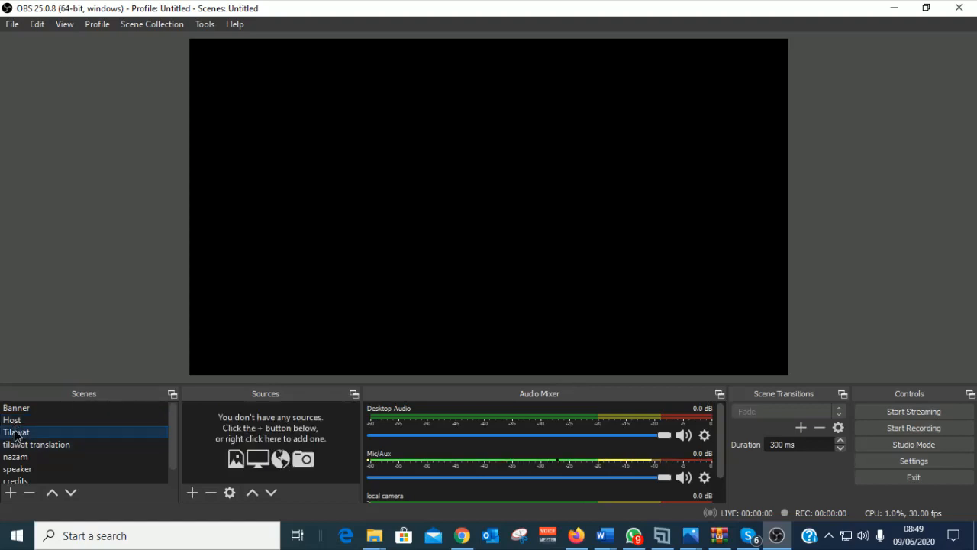
pyautogui.click(191, 495)
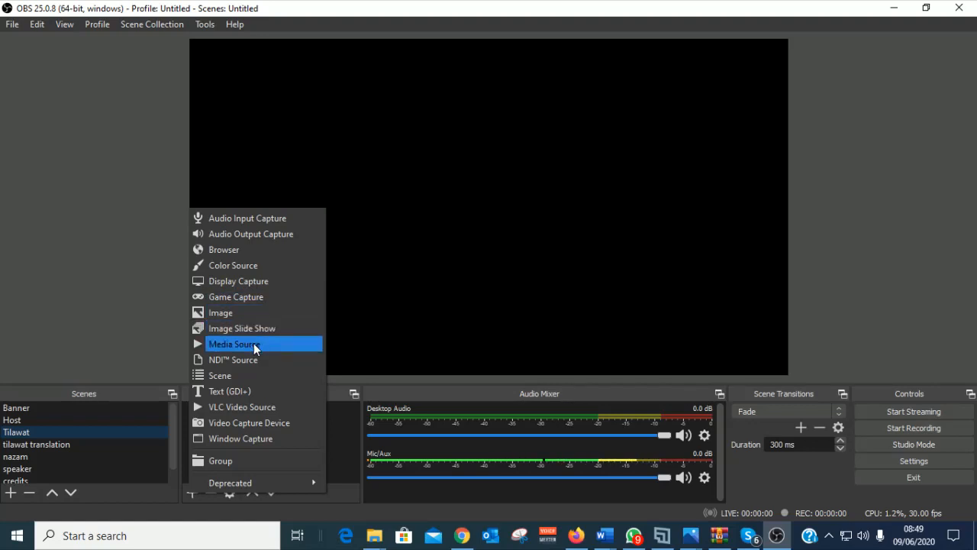
pyautogui.click(254, 345)
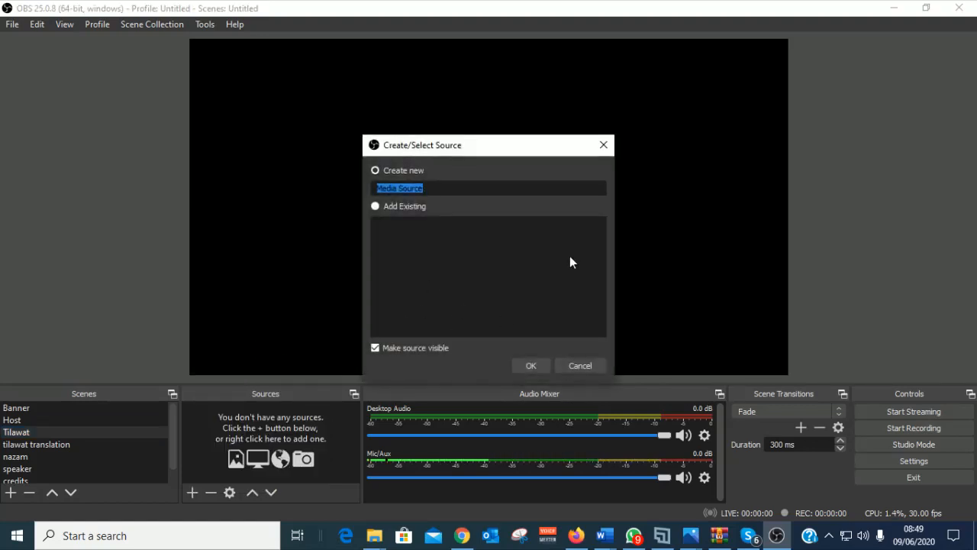
pyautogui.write('tilawat')
pyautogui.click(531, 366)
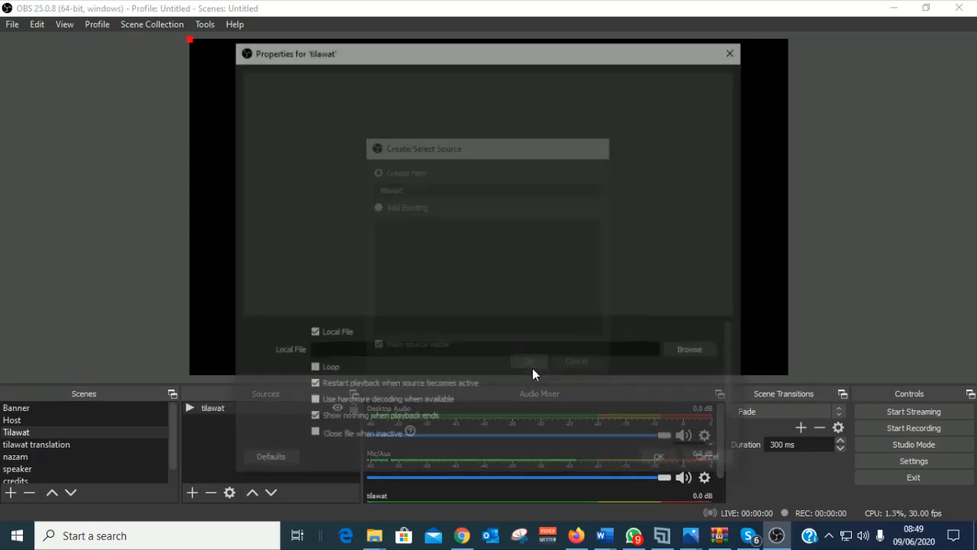
pyautogui.click(714, 351)
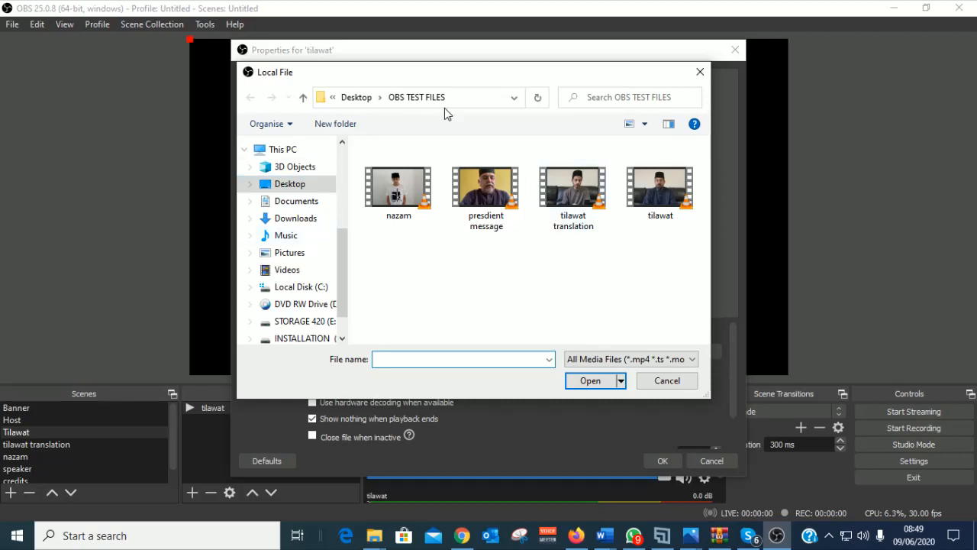
pyautogui.click(660, 193)
pyautogui.click(589, 381)
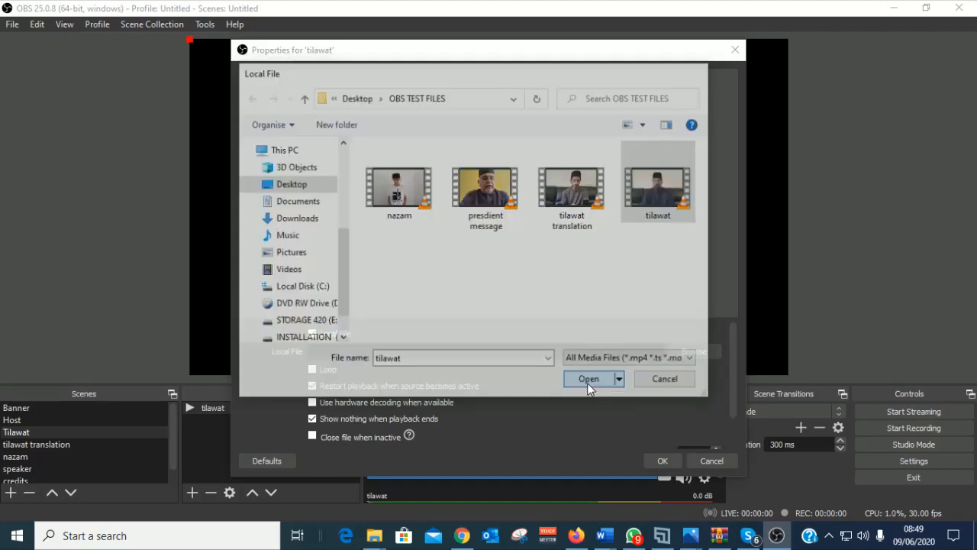
pyautogui.click(662, 460)
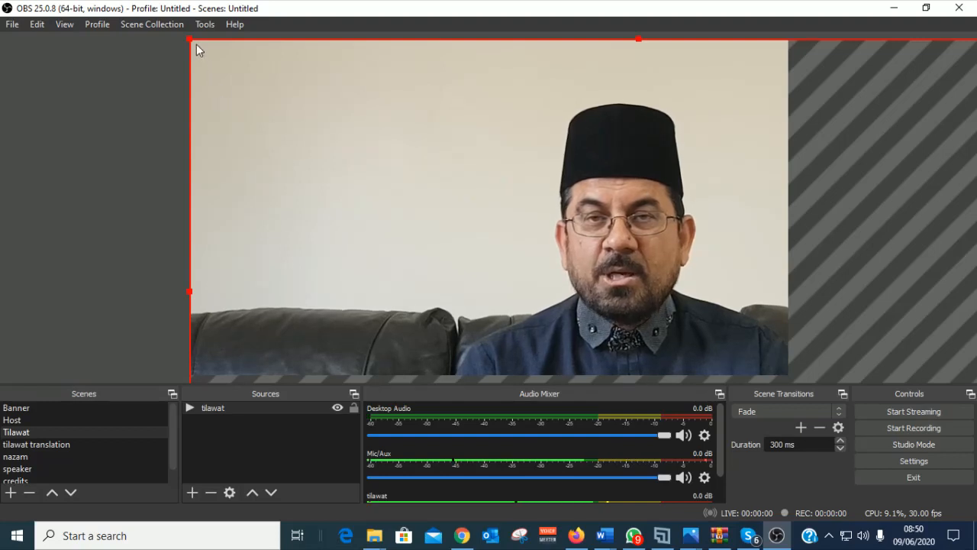
# Step: Resize the tilawat video to fill the canvas, then select the tilawat translation scene
pyautogui.moveTo(192, 40); pyautogui.dragTo(257, 55)
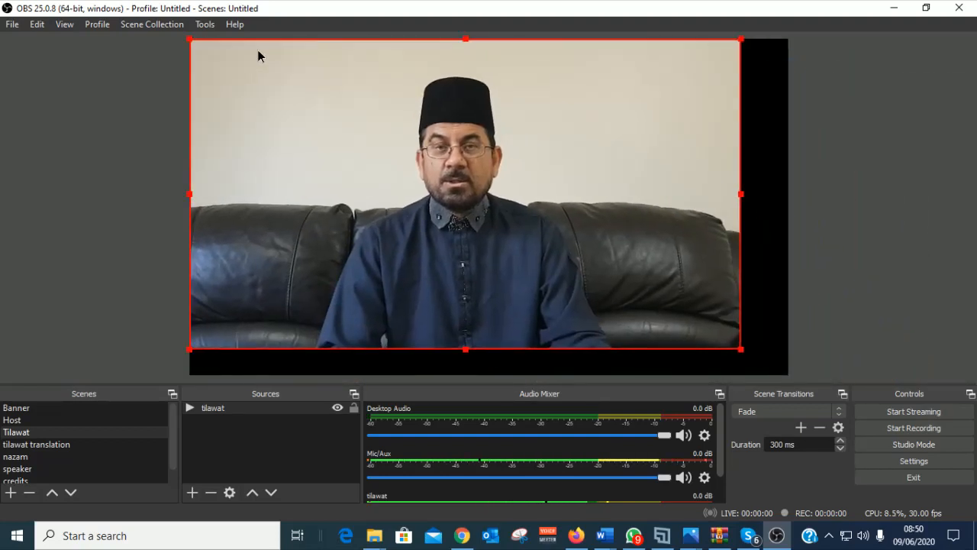
pyautogui.moveTo(742, 351); pyautogui.dragTo(787, 375)
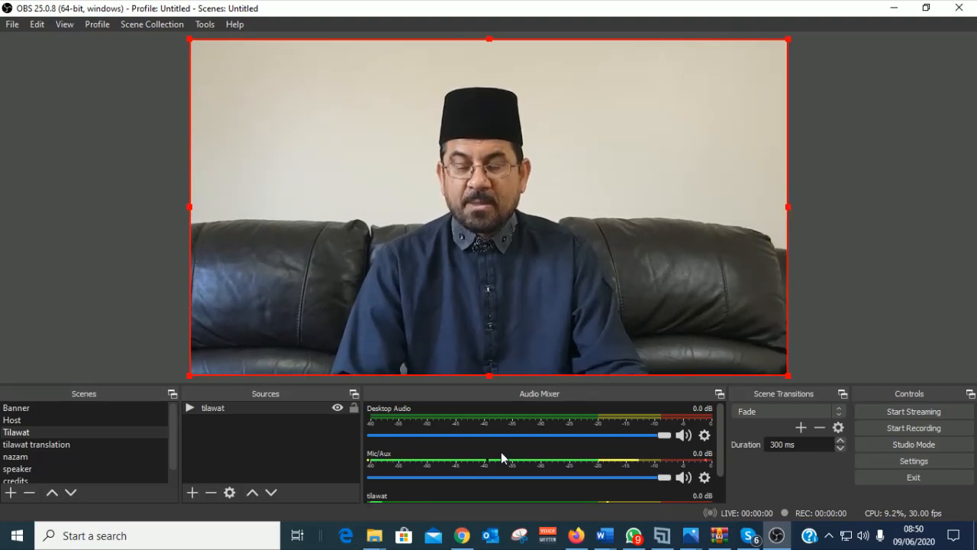
pyautogui.click(28, 446)
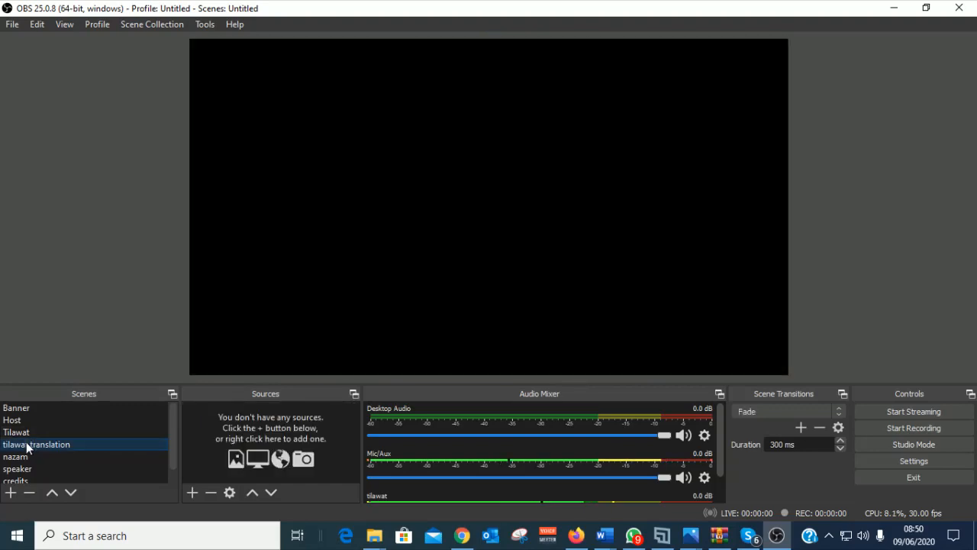
# Step: Add a media source named 'tilawat translation' playing tilawat translation.mp4
pyautogui.click(191, 492)
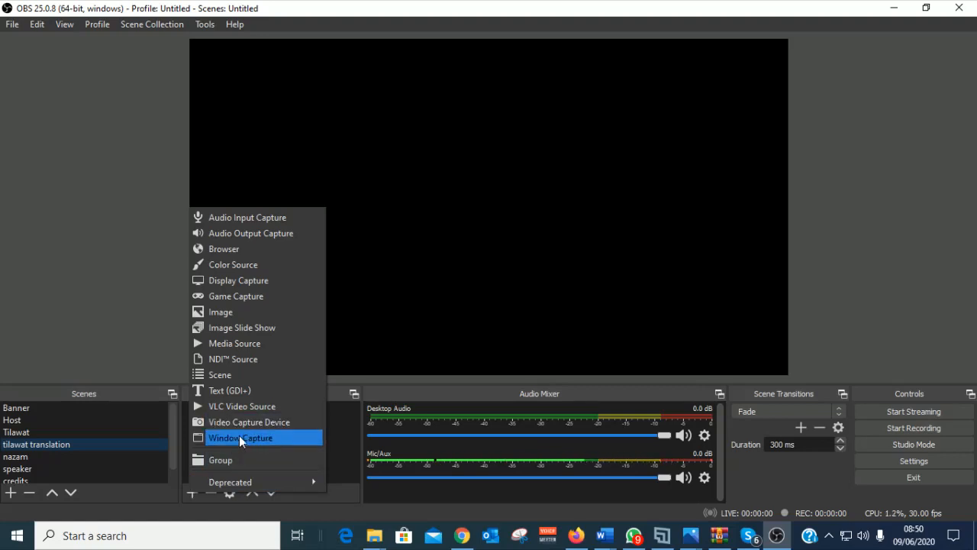
pyautogui.click(231, 343)
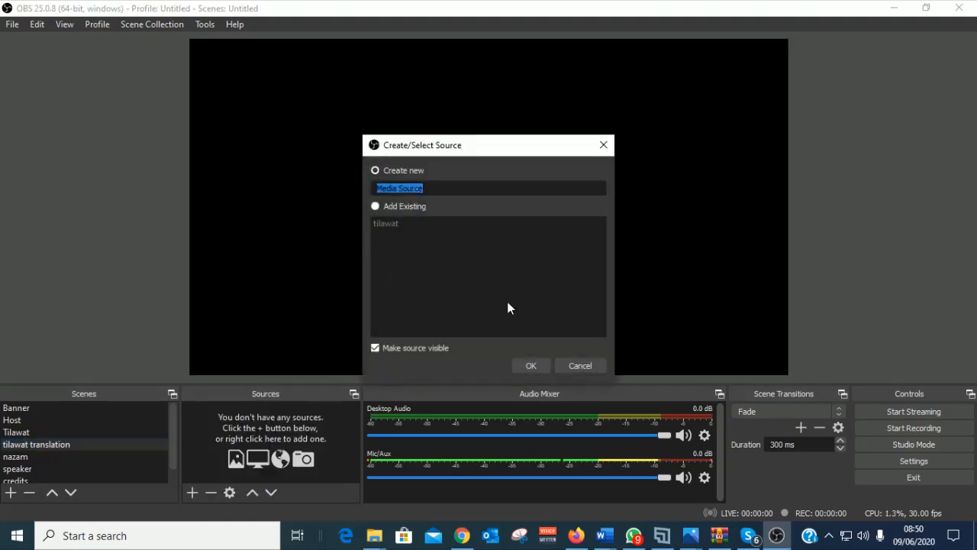
pyautogui.write('til')
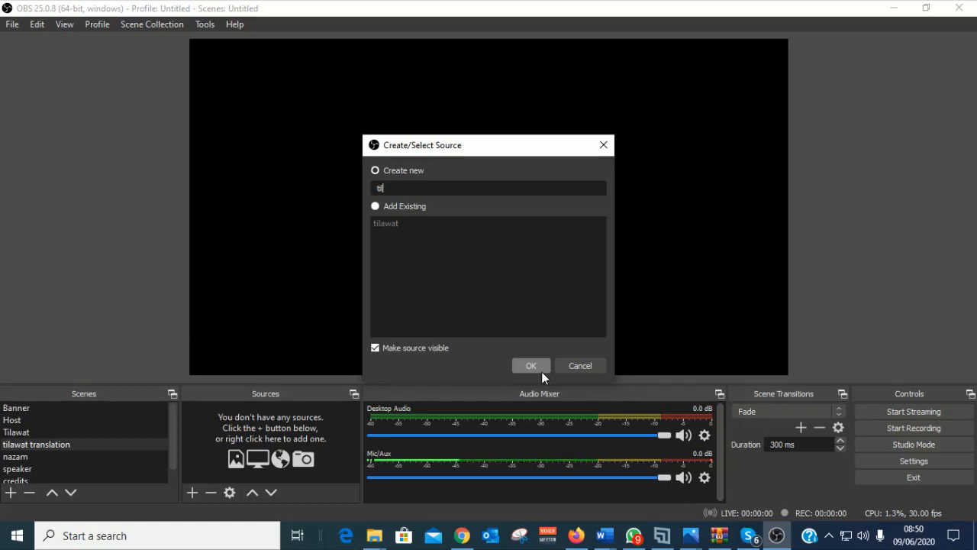
pyautogui.write('awat trans')
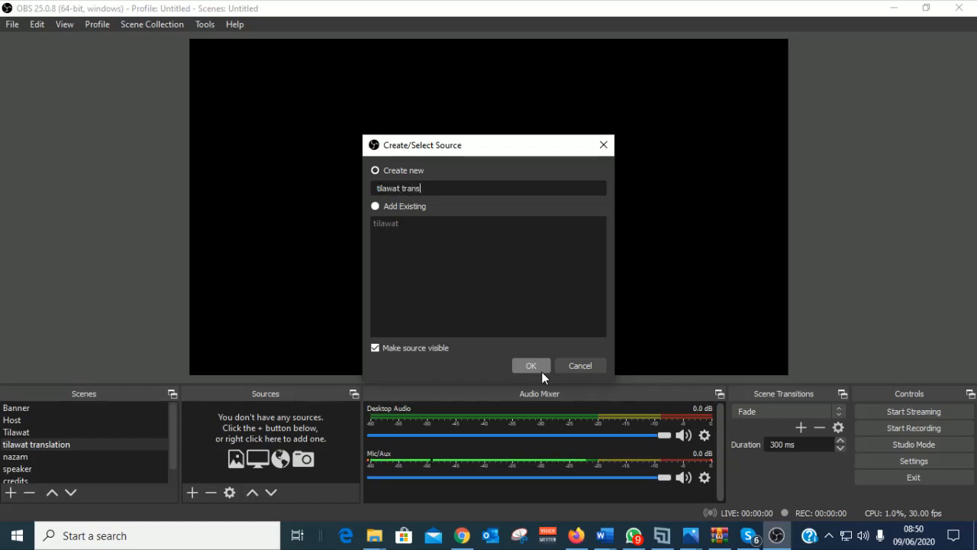
pyautogui.write('lation')
pyautogui.click(533, 365)
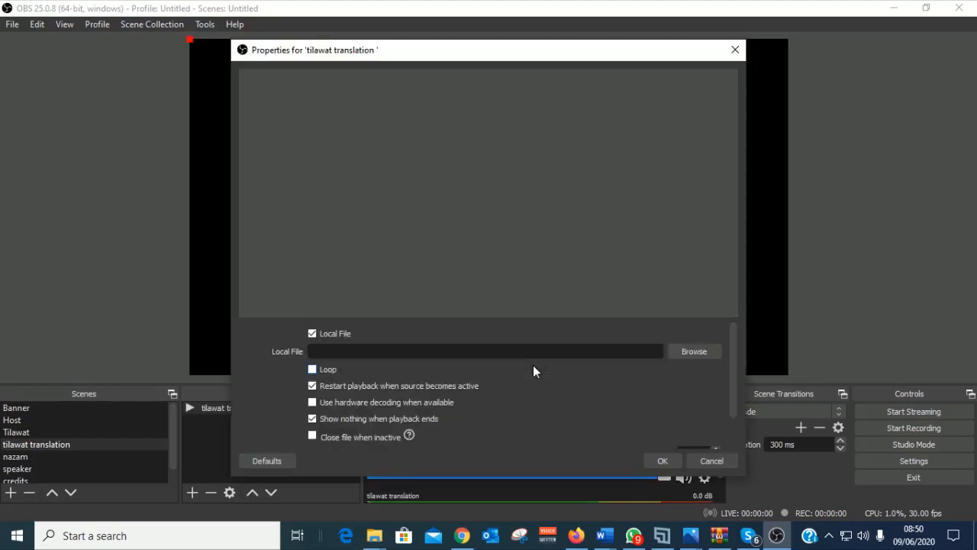
pyautogui.click(688, 350)
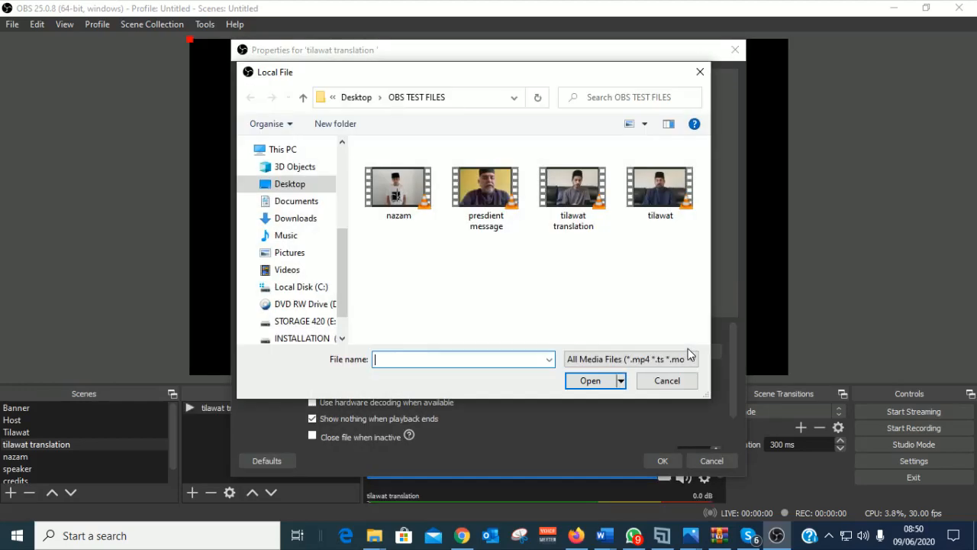
pyautogui.click(573, 191)
pyautogui.click(589, 380)
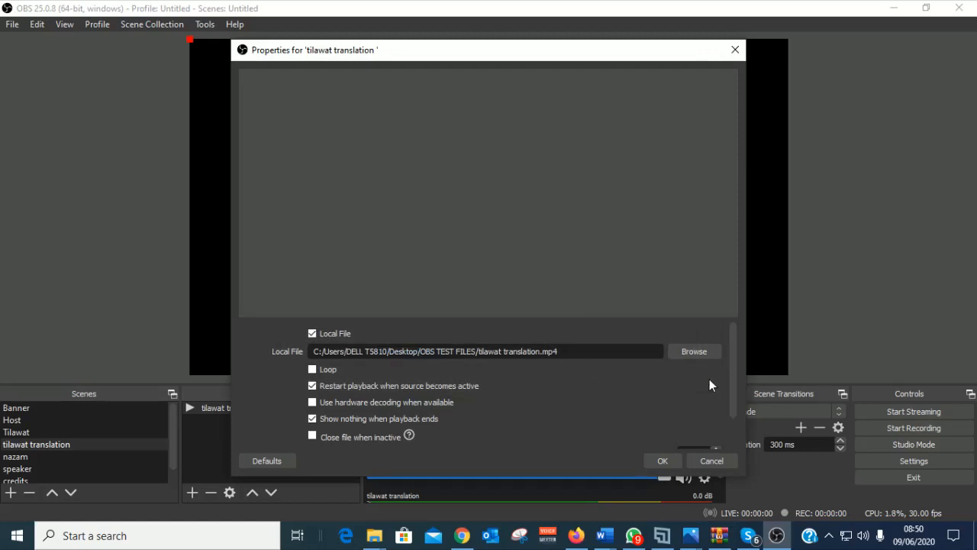
pyautogui.click(670, 459)
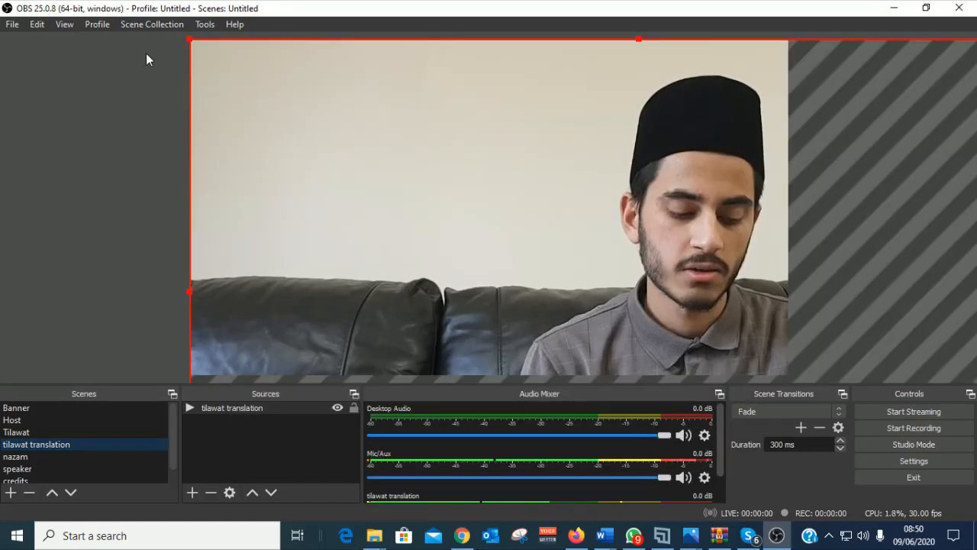
# Step: Stretch the tilawat translation video to fill the canvas and review its properties
pyautogui.moveTo(191, 43); pyautogui.dragTo(500, 216)
pyautogui.moveTo(565, 226); pyautogui.dragTo(260, 59)
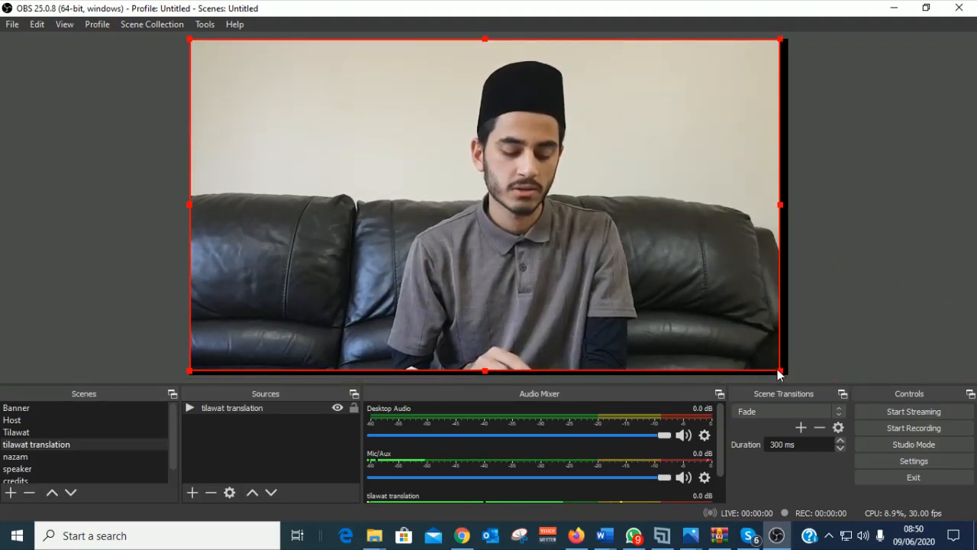
pyautogui.moveTo(780, 372); pyautogui.dragTo(785, 375)
pyautogui.rightClick(391, 262)
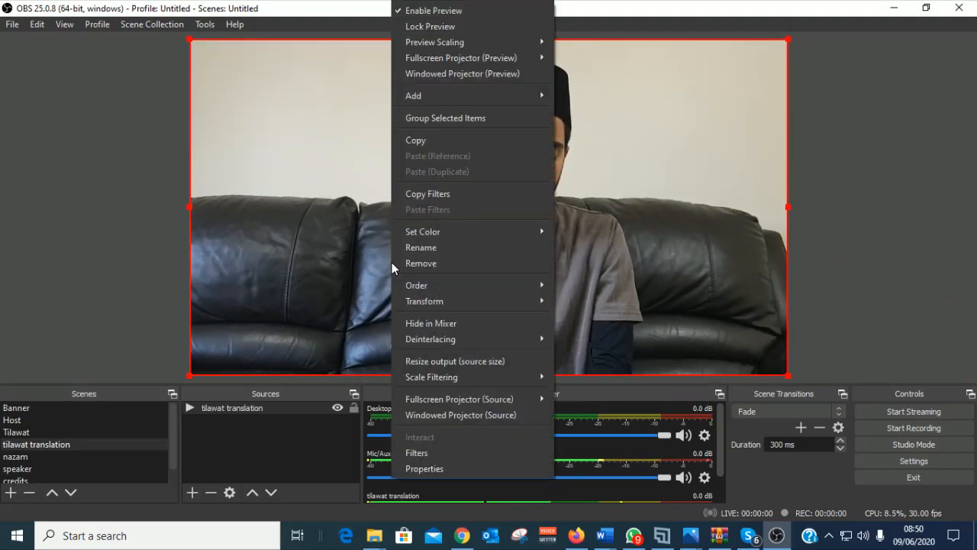
pyautogui.click(429, 467)
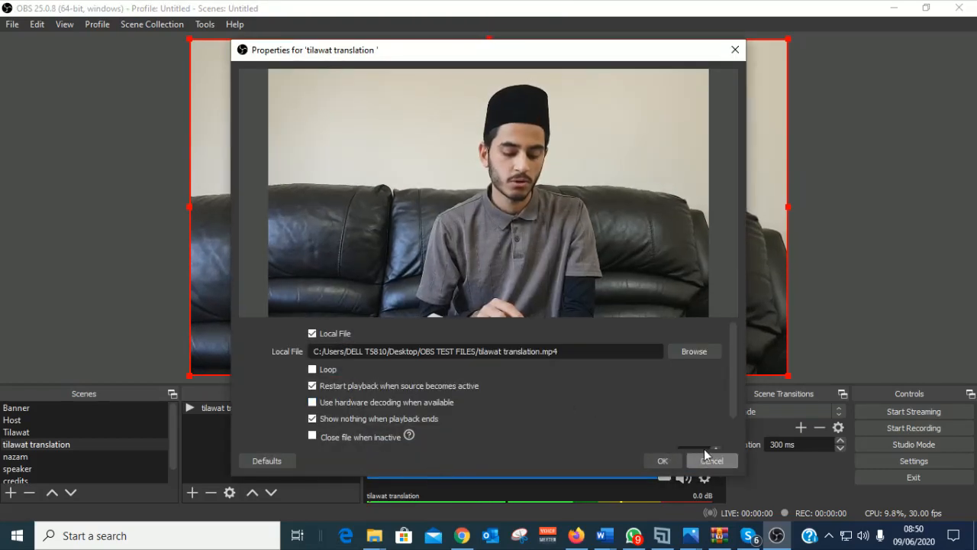
pyautogui.scroll(-1, 710, 419)
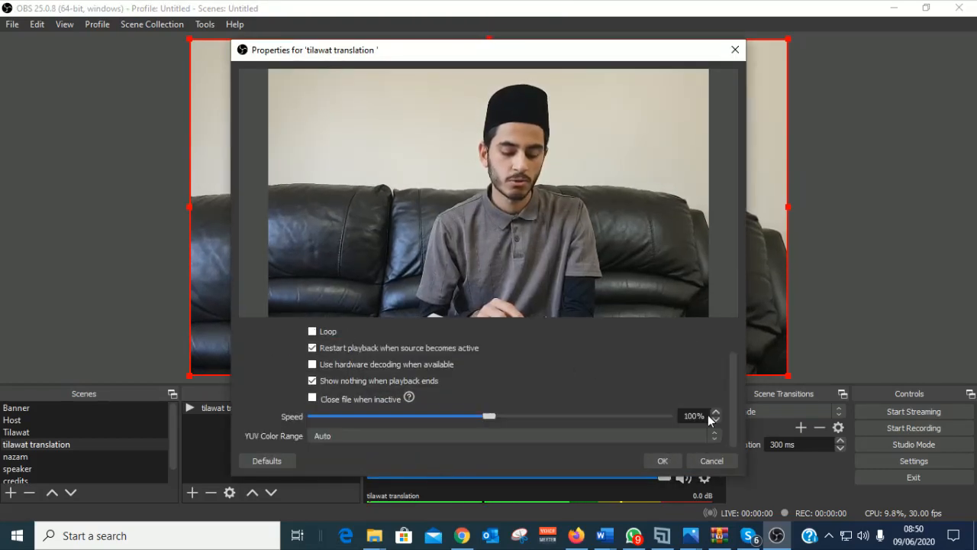
pyautogui.click(663, 461)
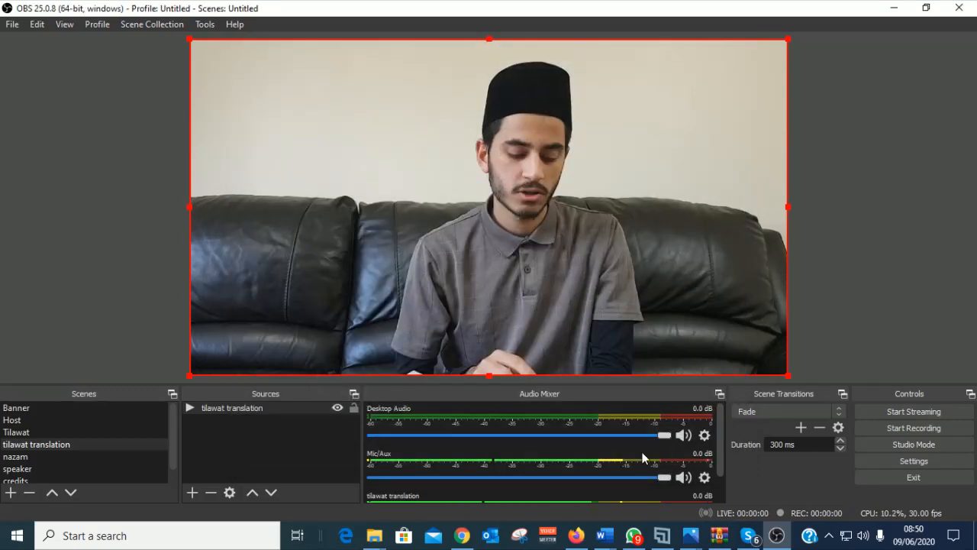
# Step: Try adding a media source named 'nazam' in the nazam scene; cancel after the name-in-use warning
pyautogui.click(23, 456)
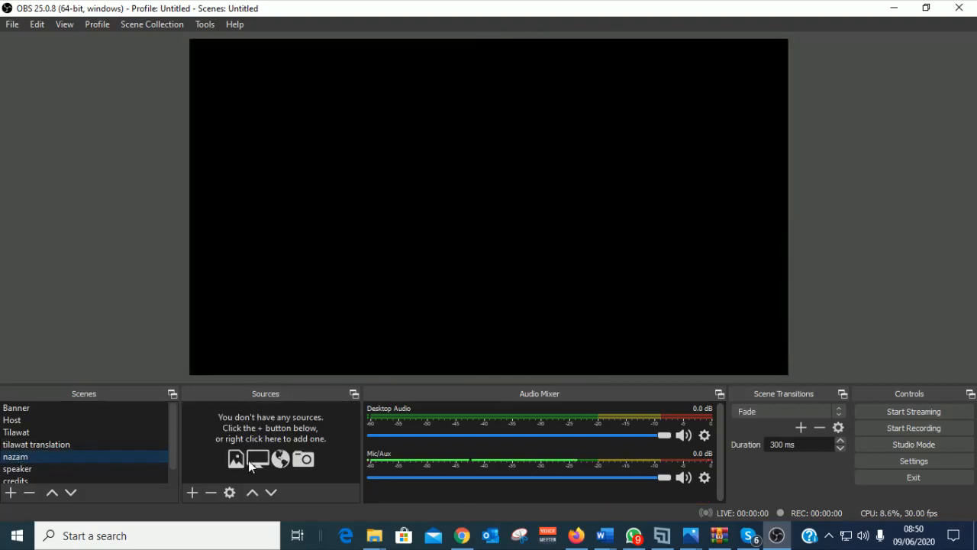
pyautogui.click(191, 493)
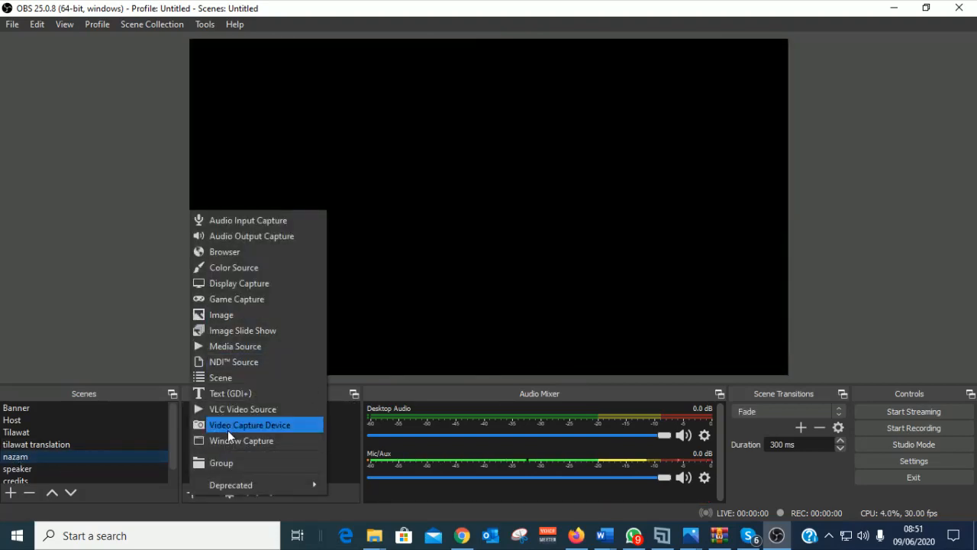
pyautogui.click(252, 348)
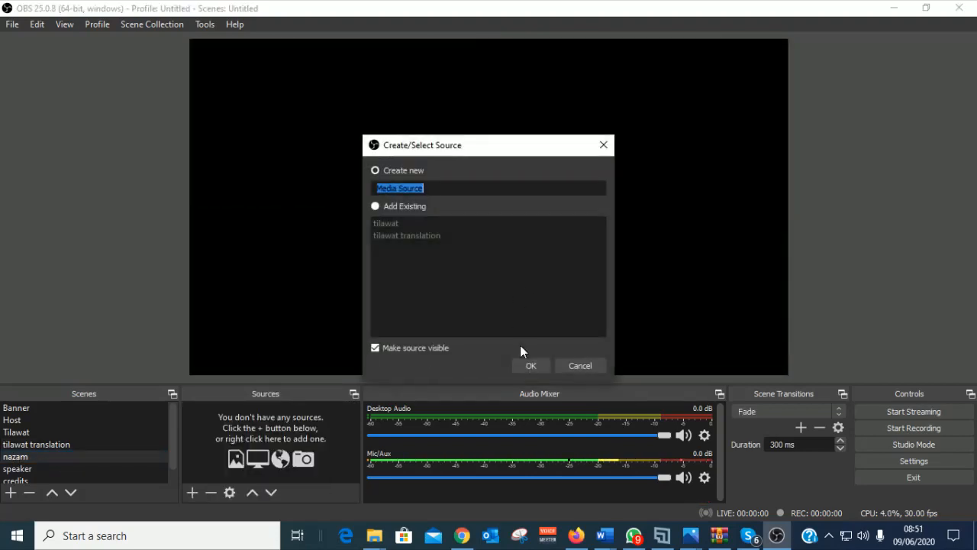
pyautogui.write('nazam')
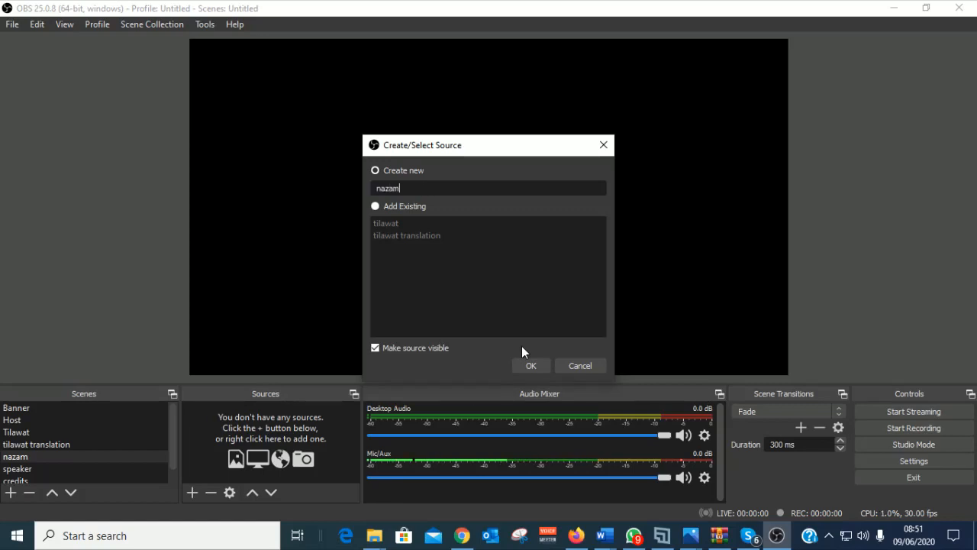
pyautogui.click(527, 365)
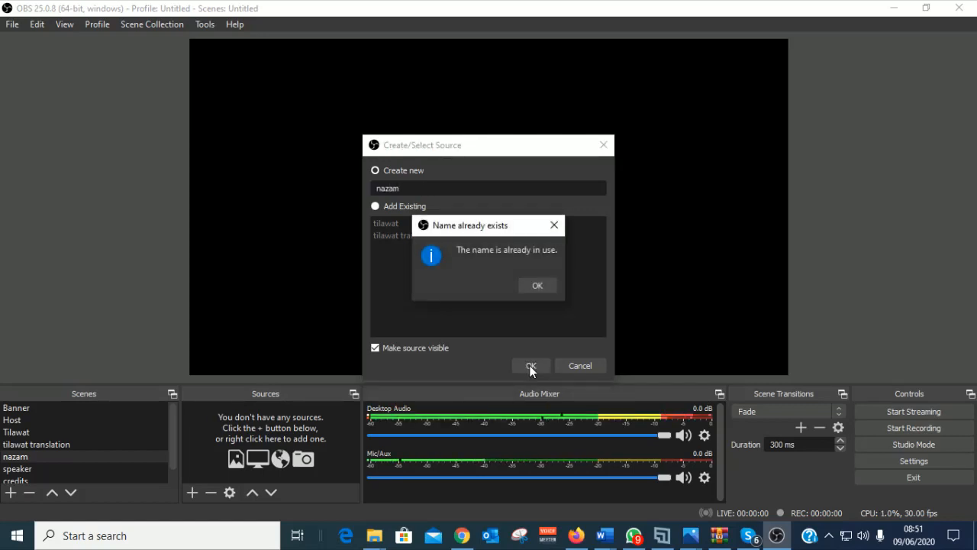
pyautogui.click(541, 286)
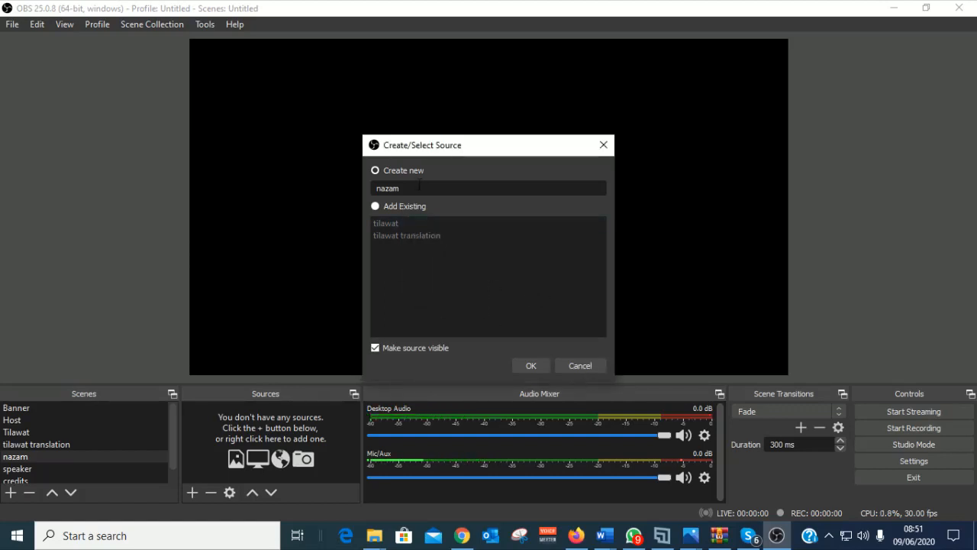
pyautogui.click(581, 365)
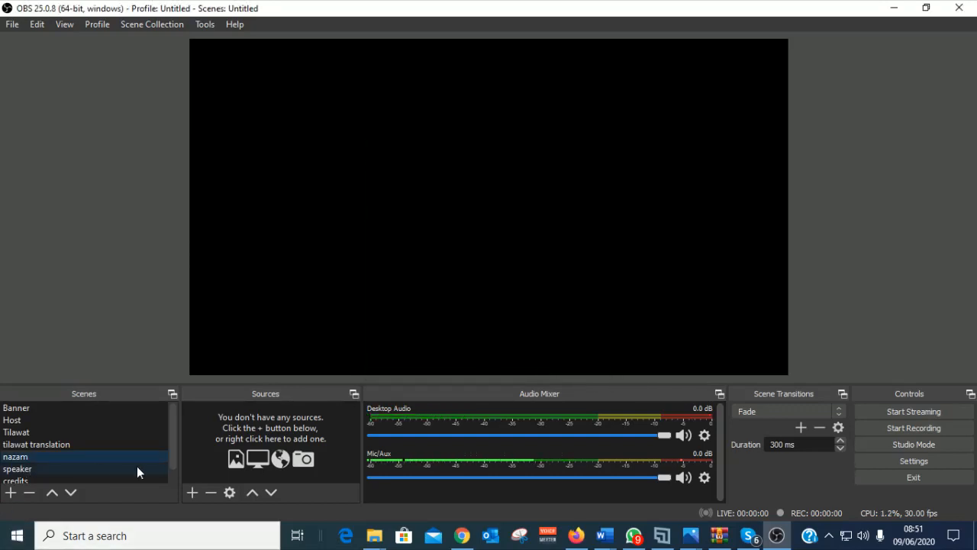
pyautogui.click(30, 444)
pyautogui.click(35, 456)
# Step: Add a media source named 'nazam 1' playing the nazam video file
pyautogui.click(194, 493)
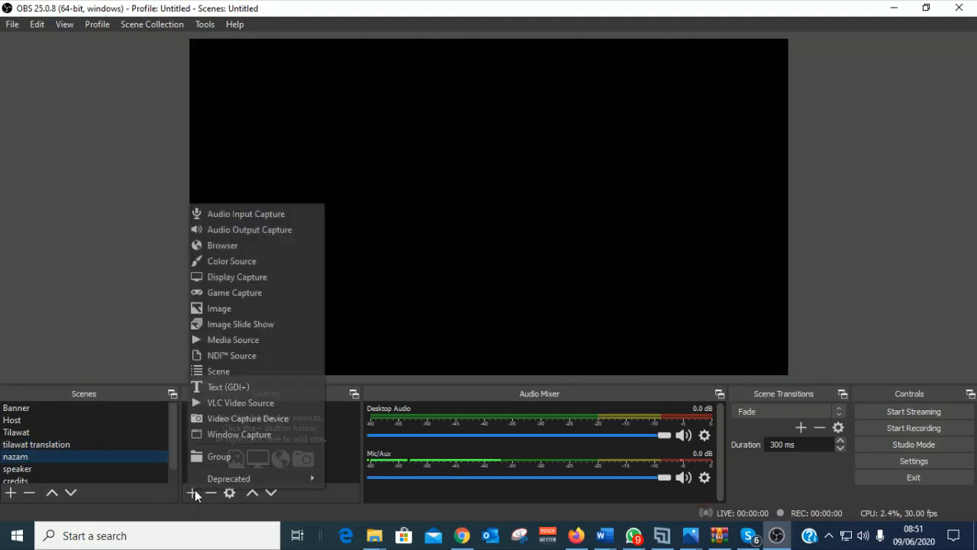
pyautogui.click(241, 339)
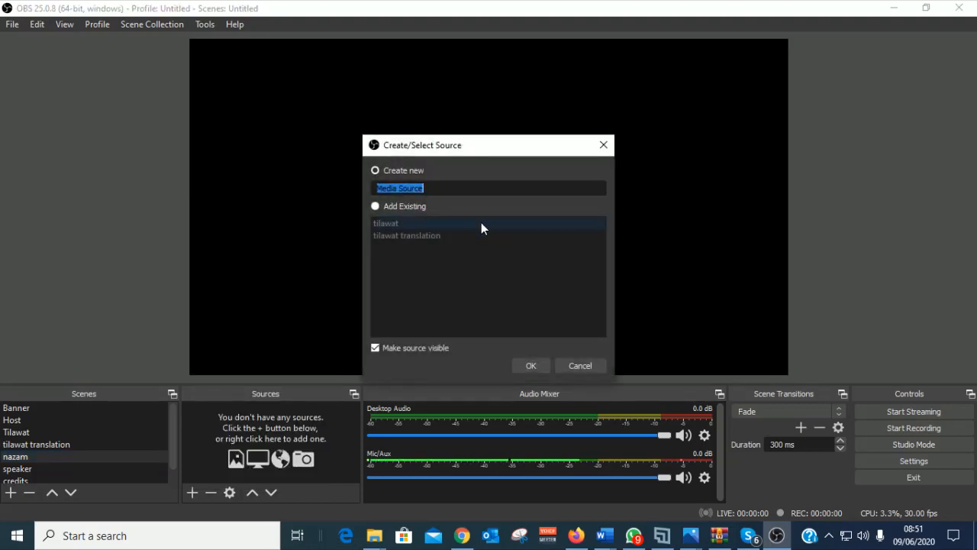
pyautogui.write('nazam 1')
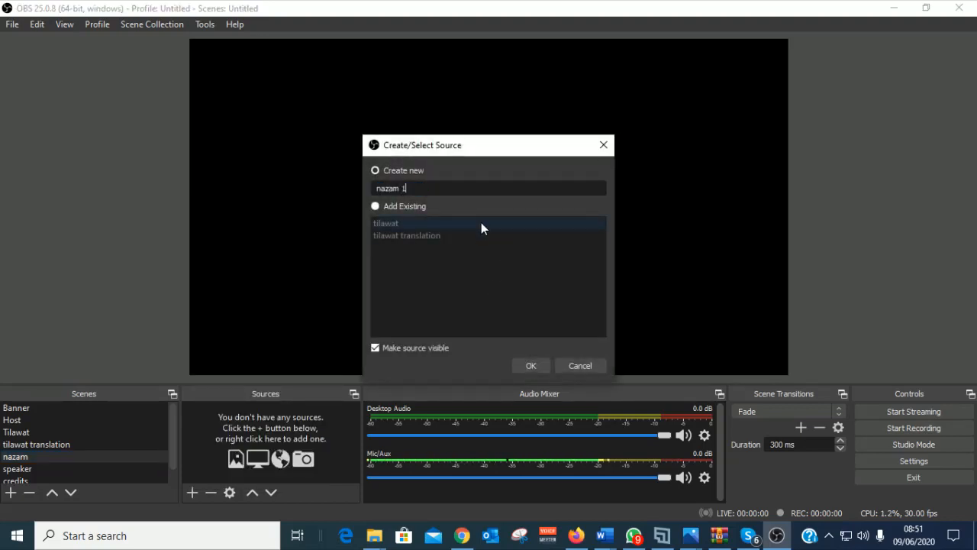
pyautogui.click(546, 367)
pyautogui.click(671, 354)
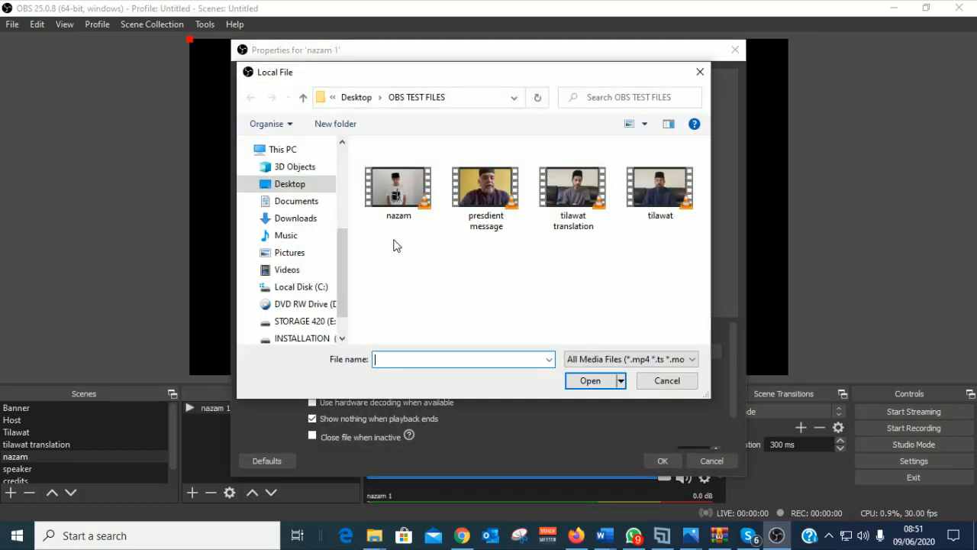
pyautogui.click(410, 198)
pyautogui.click(589, 384)
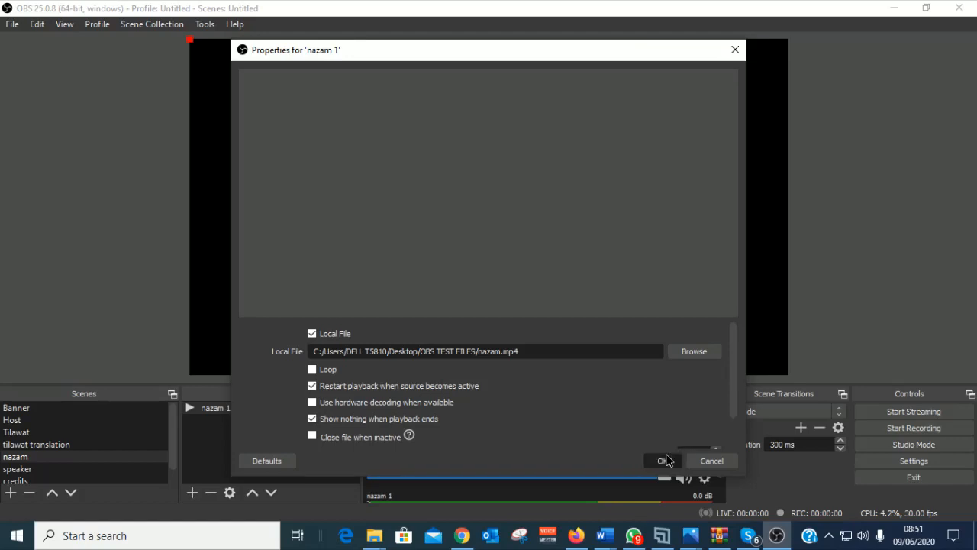
pyautogui.click(663, 461)
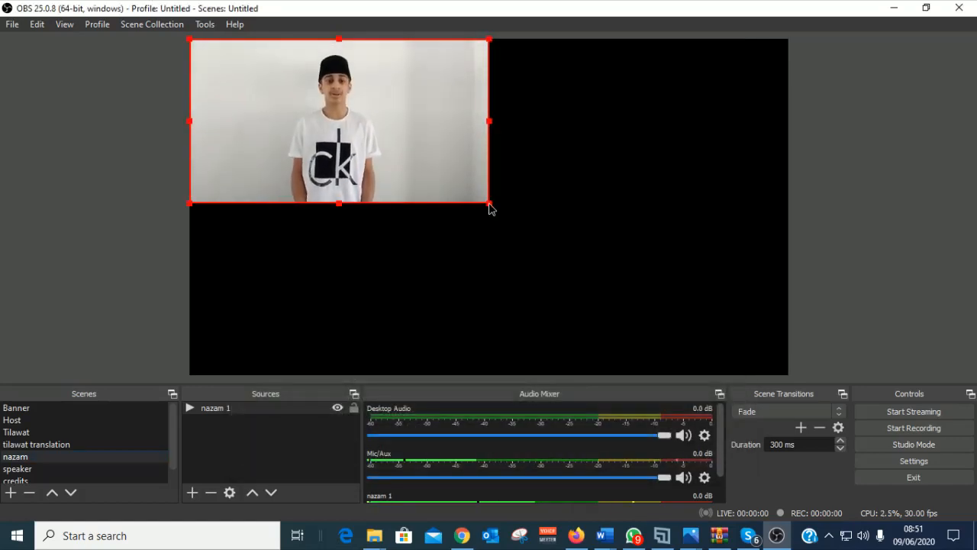
# Step: Resize the nazam 1 video to a smaller box and centre it in the canvas
pyautogui.moveTo(491, 207); pyautogui.dragTo(784, 361)
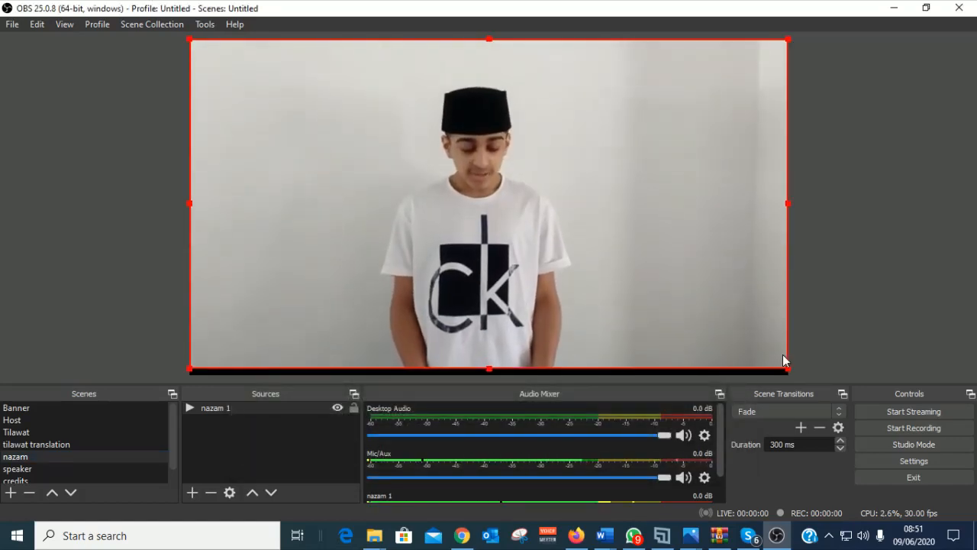
pyautogui.scroll(-1, 176, 438)
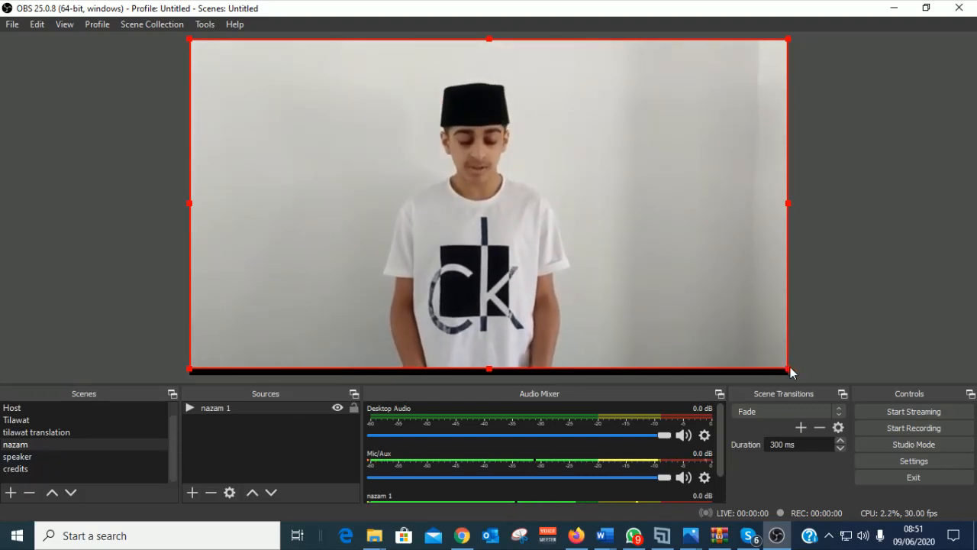
pyautogui.moveTo(787, 370); pyautogui.dragTo(428, 227)
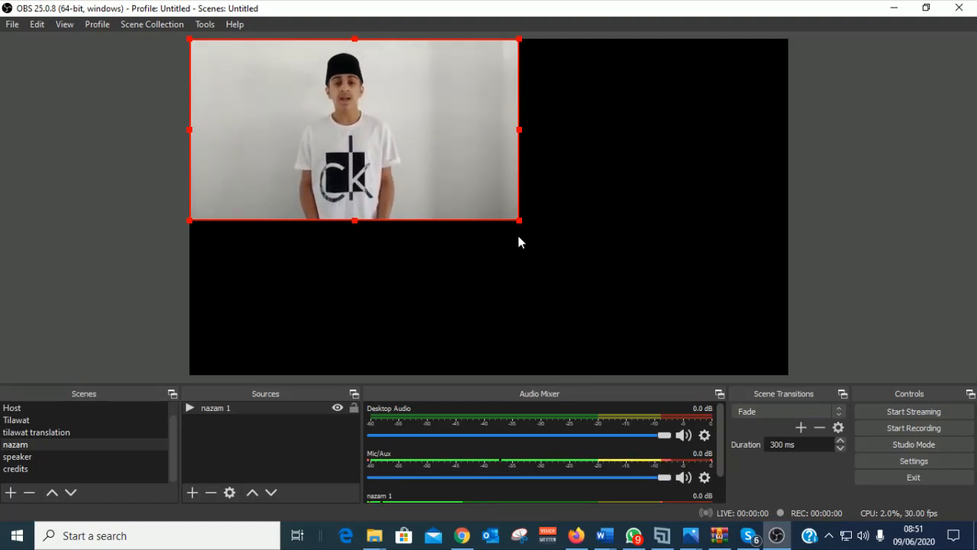
pyautogui.moveTo(410, 162); pyautogui.dragTo(533, 248)
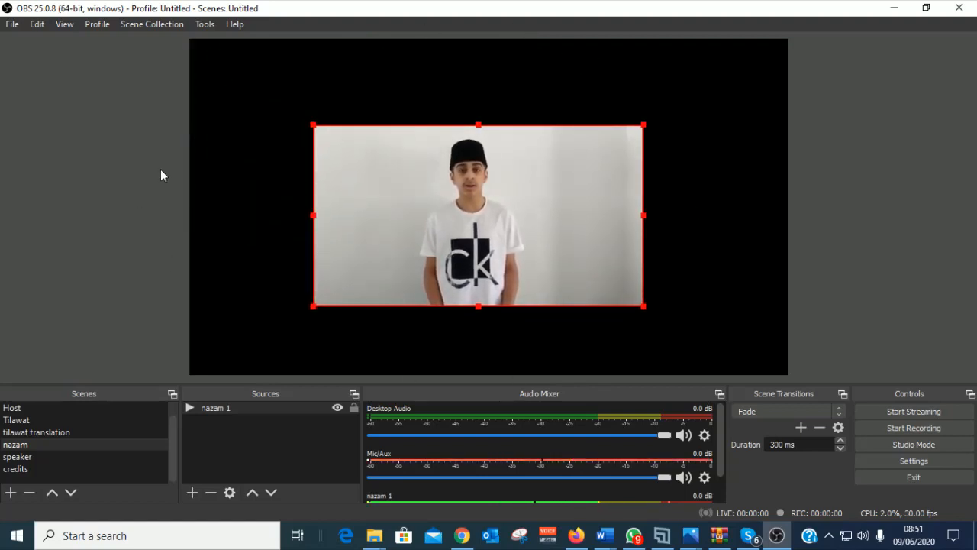
pyautogui.moveTo(533, 250)
pyautogui.mouseDown()
pyautogui.moveTo(486, 234)
pyautogui.moveTo(533, 244)
pyautogui.mouseUp()
pyautogui.moveTo(441, 201); pyautogui.dragTo(318, 127)
pyautogui.moveTo(520, 220); pyautogui.dragTo(427, 225)
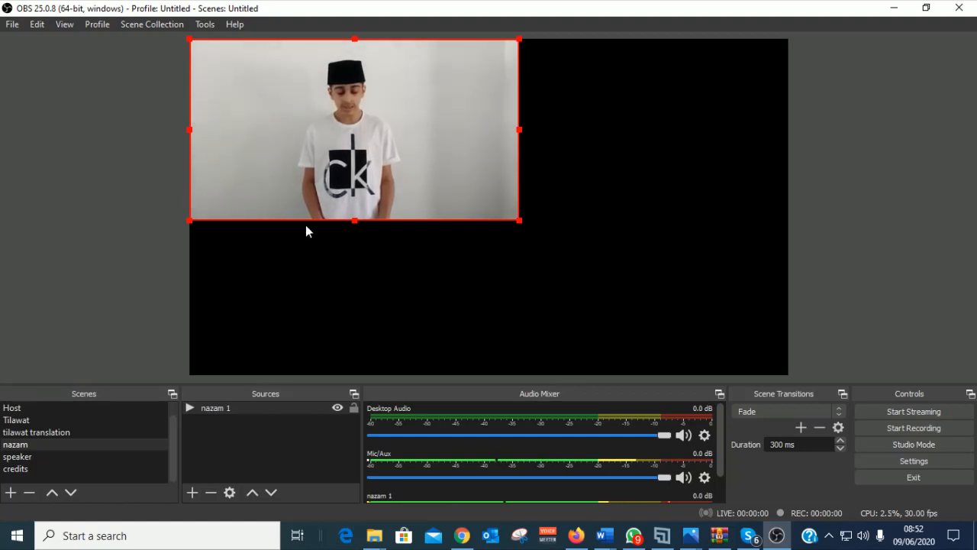
pyautogui.moveTo(386, 157); pyautogui.dragTo(510, 235)
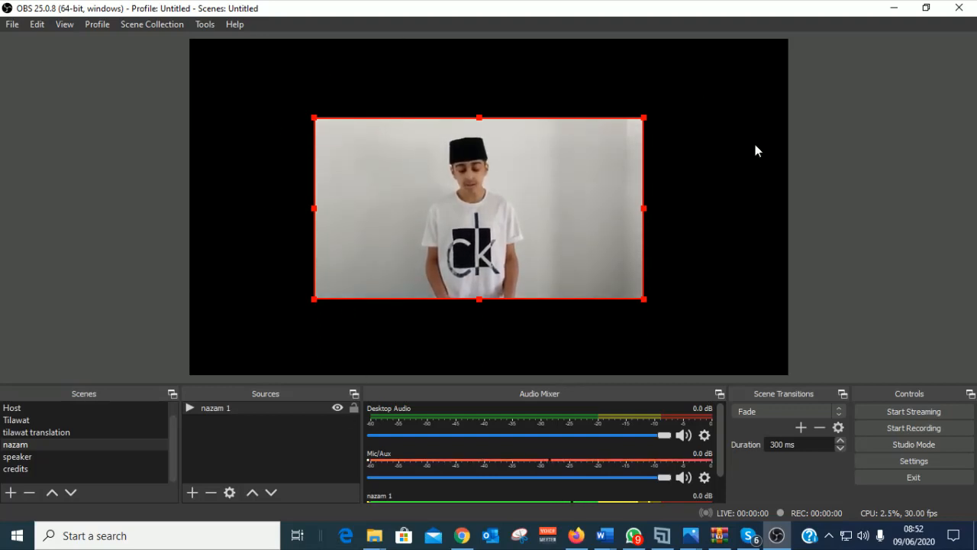
pyautogui.click(15, 447)
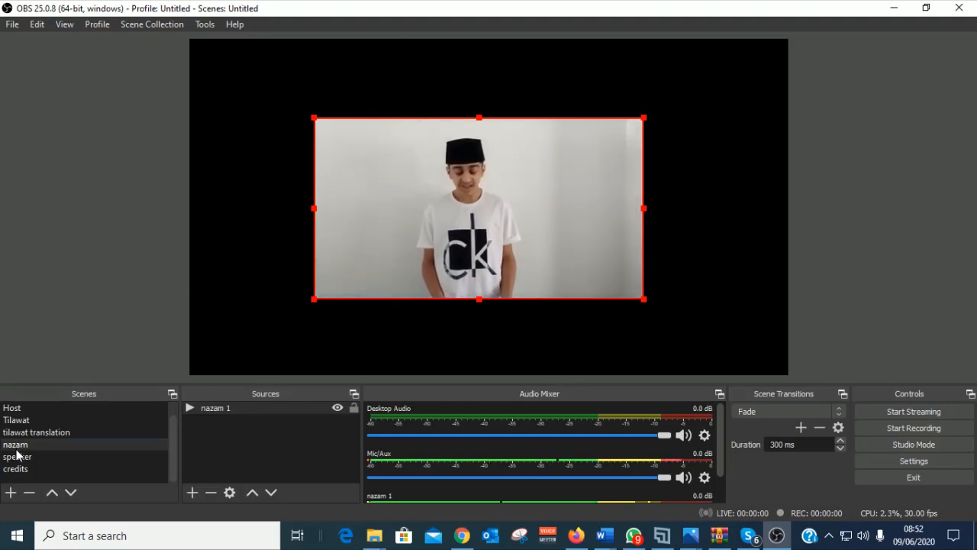
# Step: Add an Image source named 'background' using the true-blue solid colour picture from AMA UK CHANNEL
pyautogui.click(191, 493)
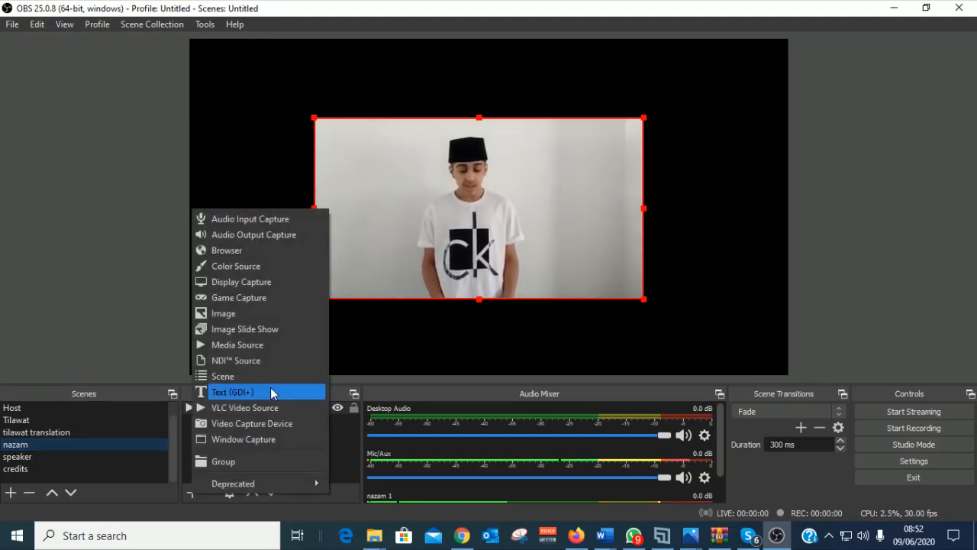
pyautogui.click(246, 315)
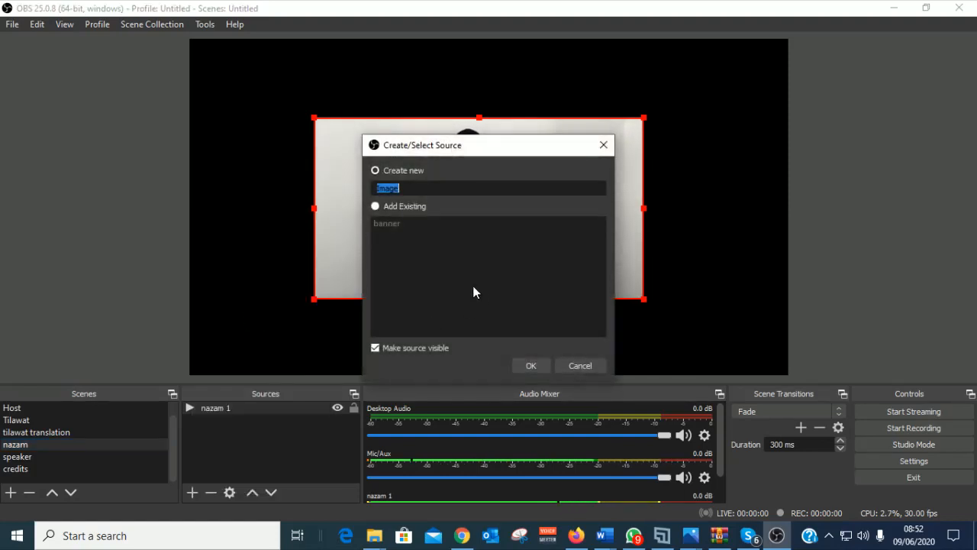
pyautogui.write('background')
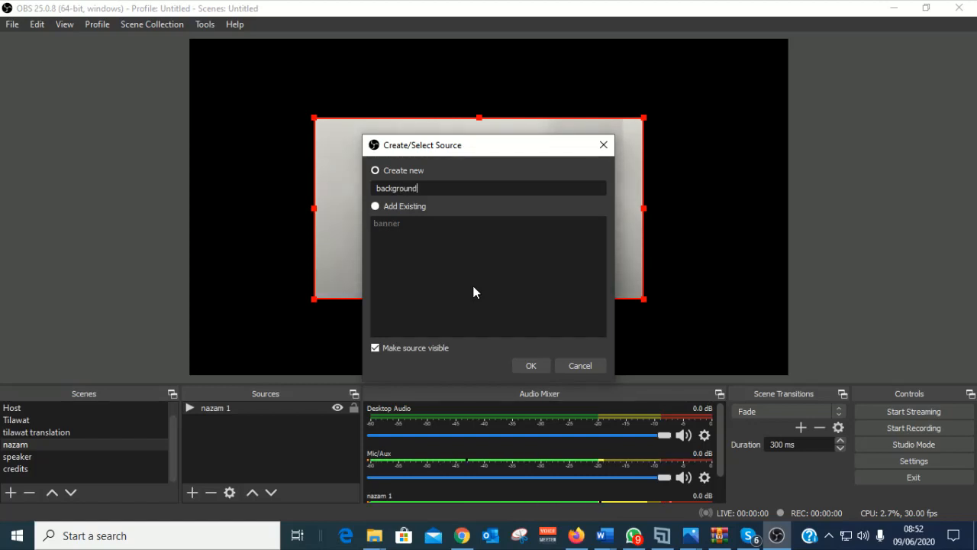
pyautogui.click(532, 367)
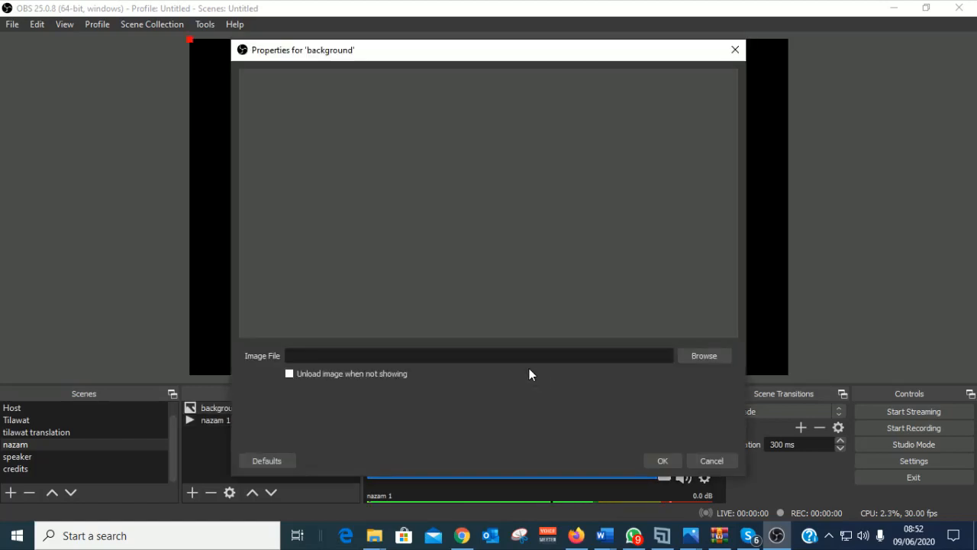
pyautogui.click(717, 359)
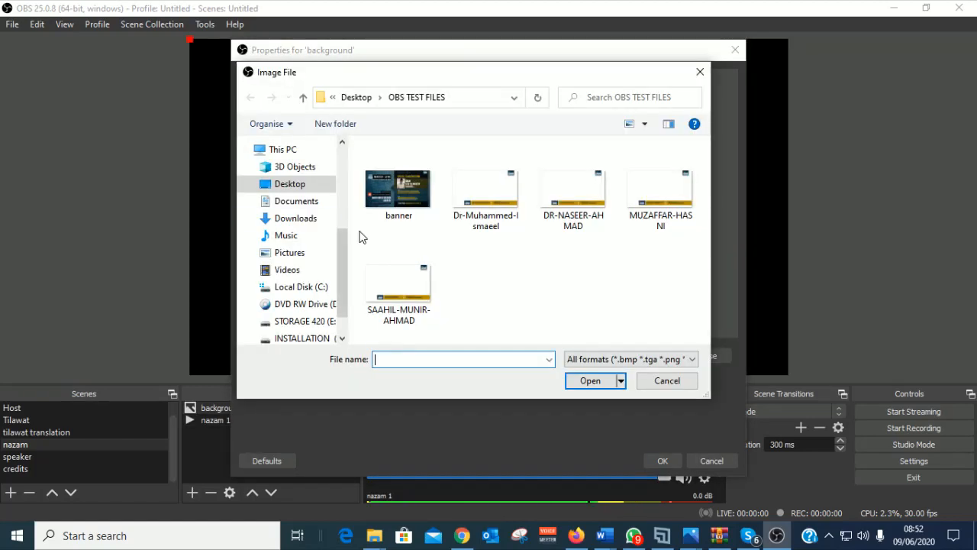
pyautogui.moveTo(338, 291); pyautogui.dragTo(344, 233)
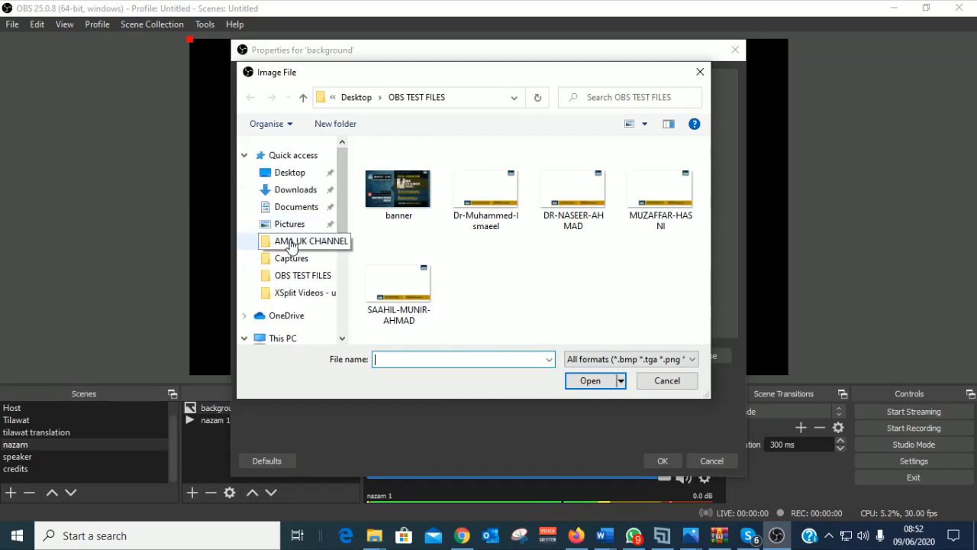
pyautogui.click(291, 241)
pyautogui.scroll(-3, 580, 259)
pyautogui.scroll(-5, 610, 263)
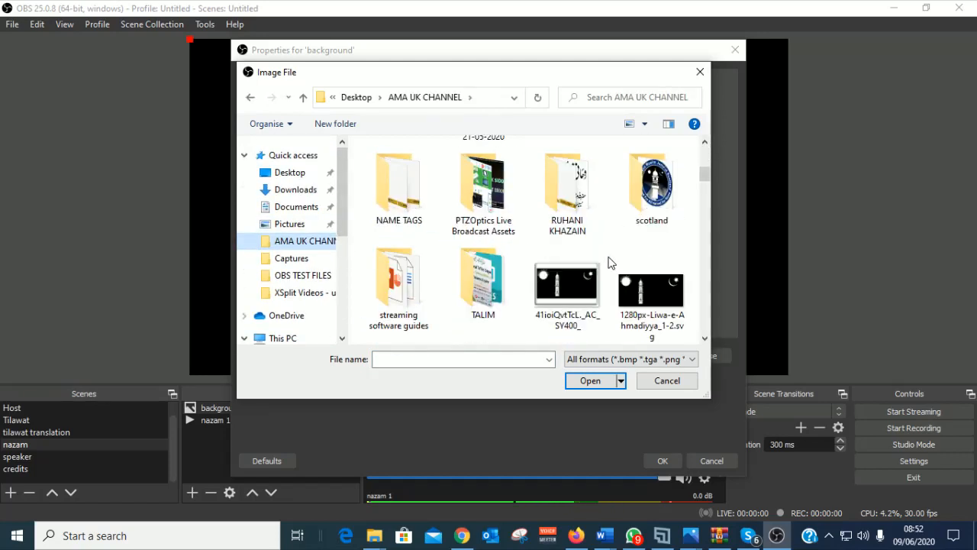
pyautogui.click(508, 218)
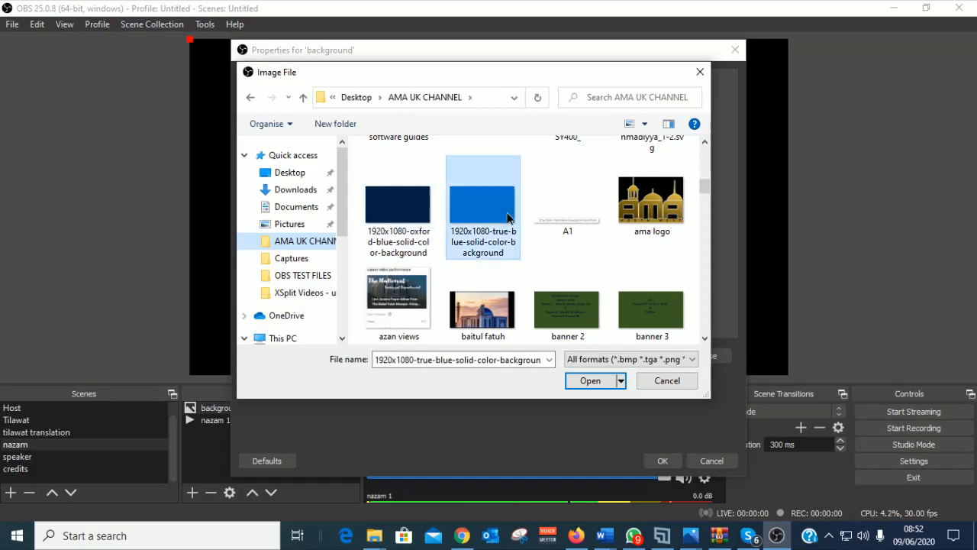
pyautogui.click(591, 381)
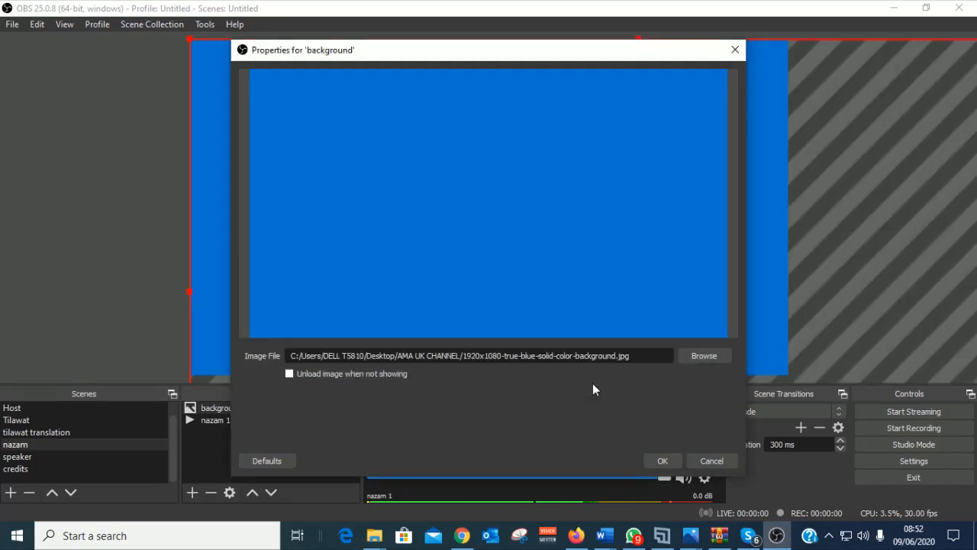
pyautogui.click(663, 461)
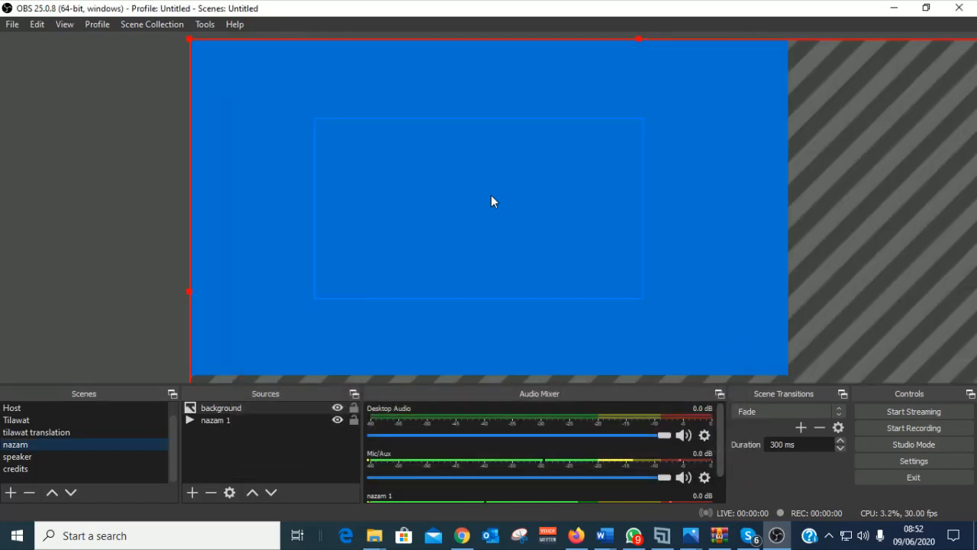
# Step: Drag the blue background's corner handles to match the canvas edges, then select nazam 1
pyautogui.moveTo(189, 39); pyautogui.dragTo(349, 61)
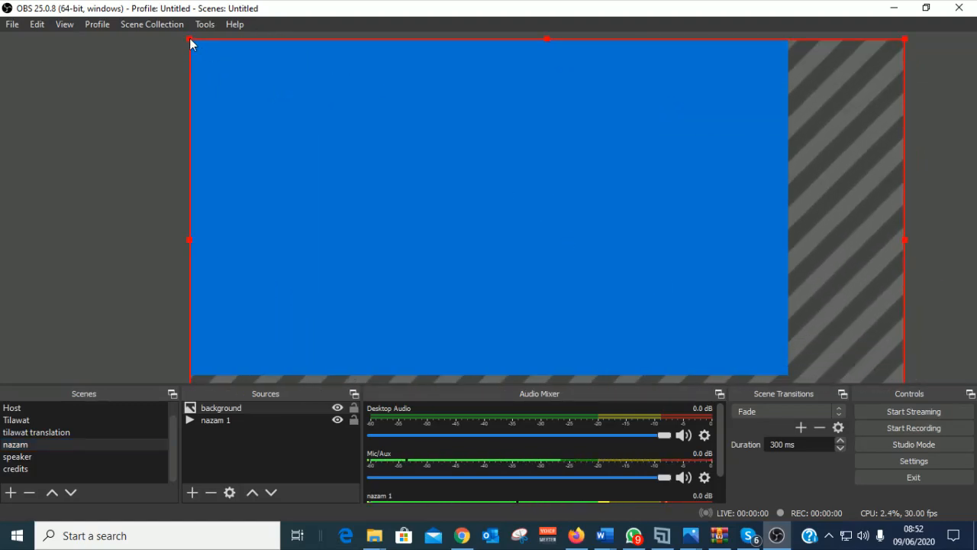
pyautogui.moveTo(191, 40); pyautogui.dragTo(303, 56)
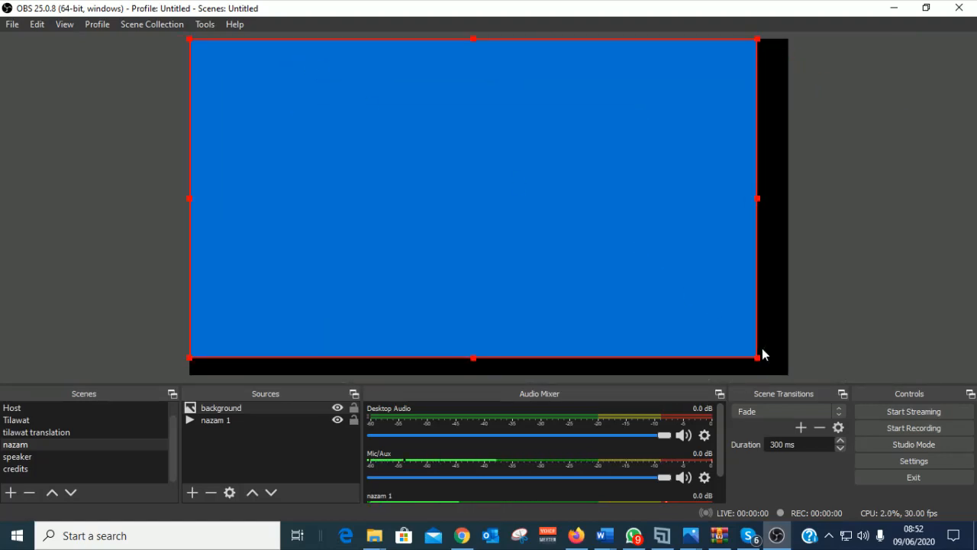
pyautogui.moveTo(759, 352); pyautogui.dragTo(781, 375)
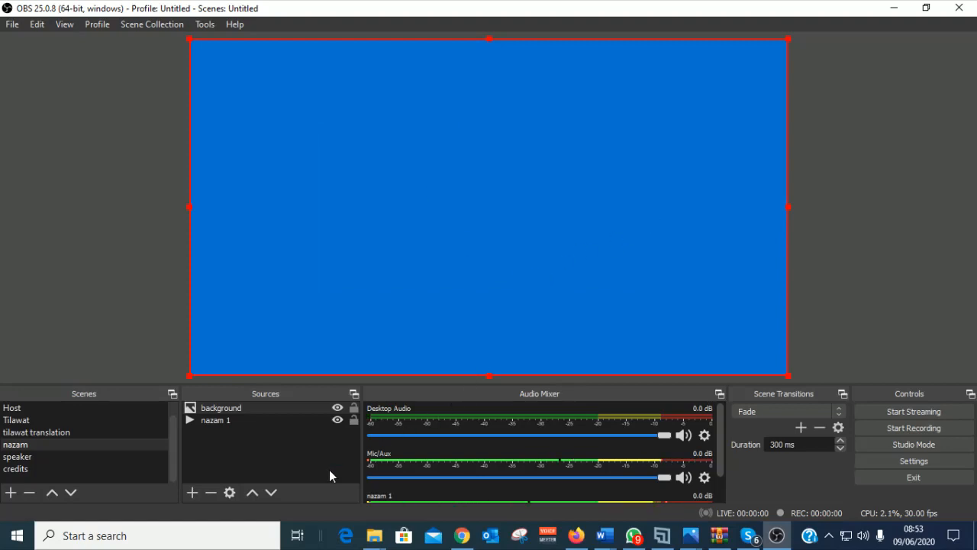
pyautogui.click(207, 420)
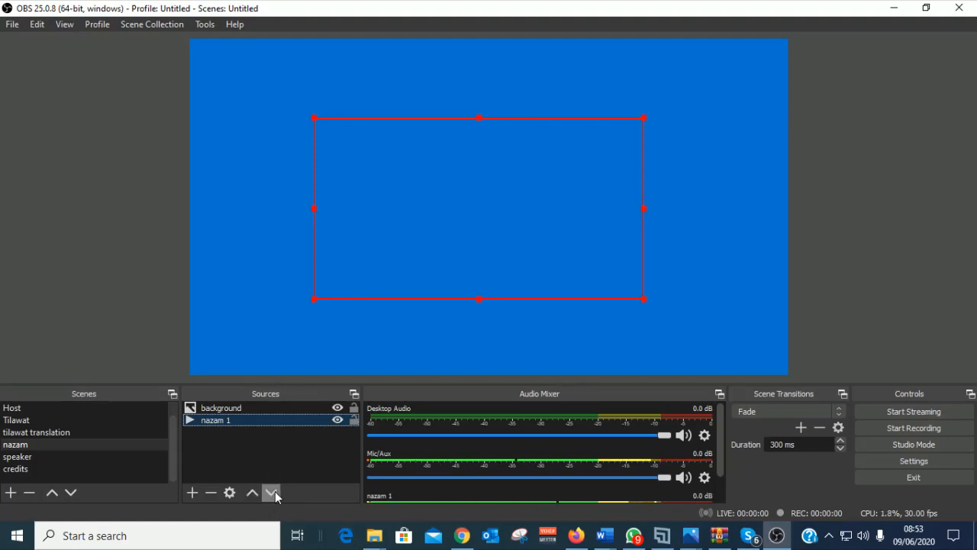
# Step: Move nazam 1 above the blue background and nudge the video slightly upward
pyautogui.click(252, 493)
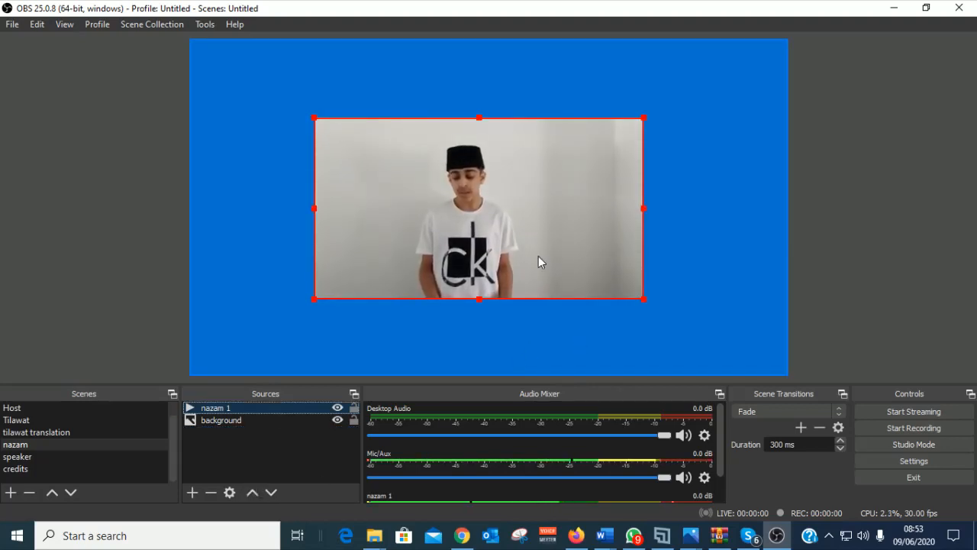
pyautogui.moveTo(521, 217); pyautogui.dragTo(521, 202)
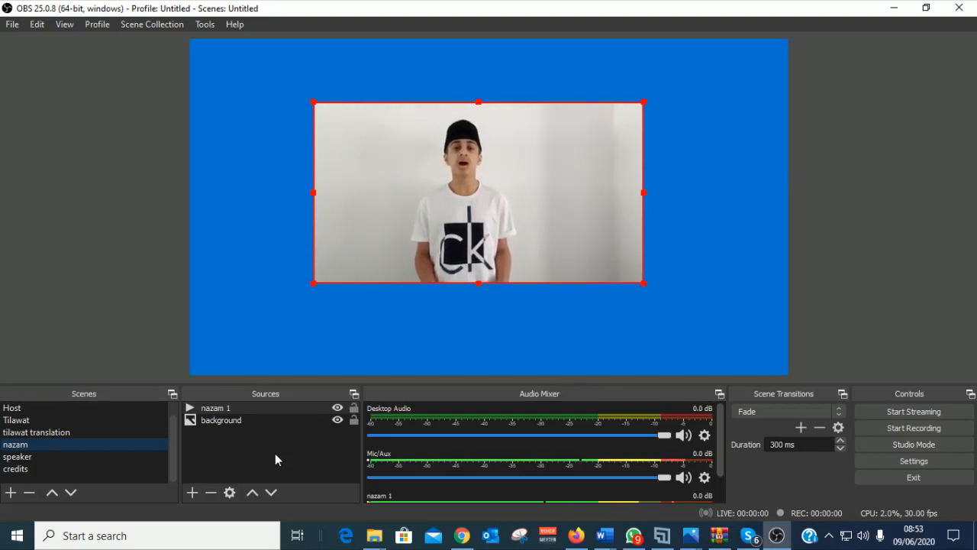
pyautogui.click(256, 340)
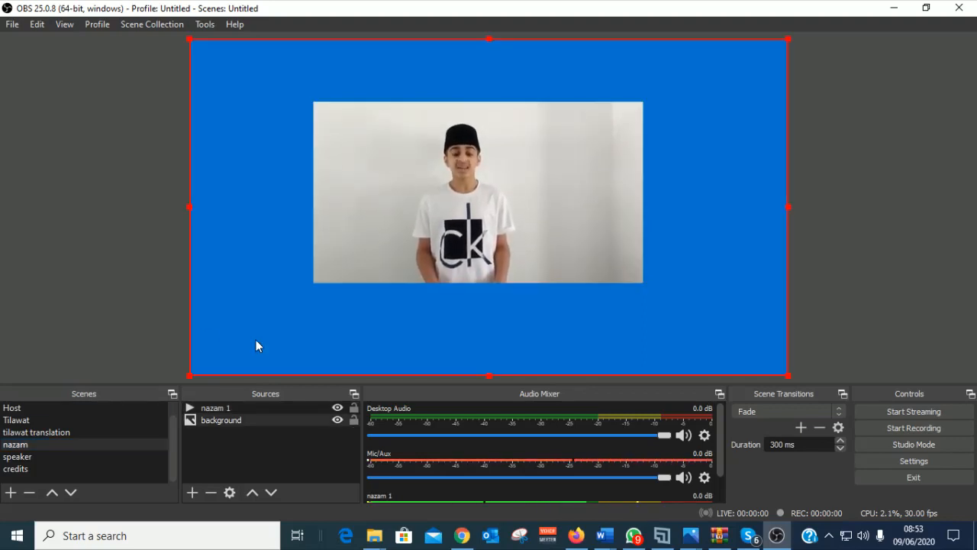
pyautogui.click(382, 237)
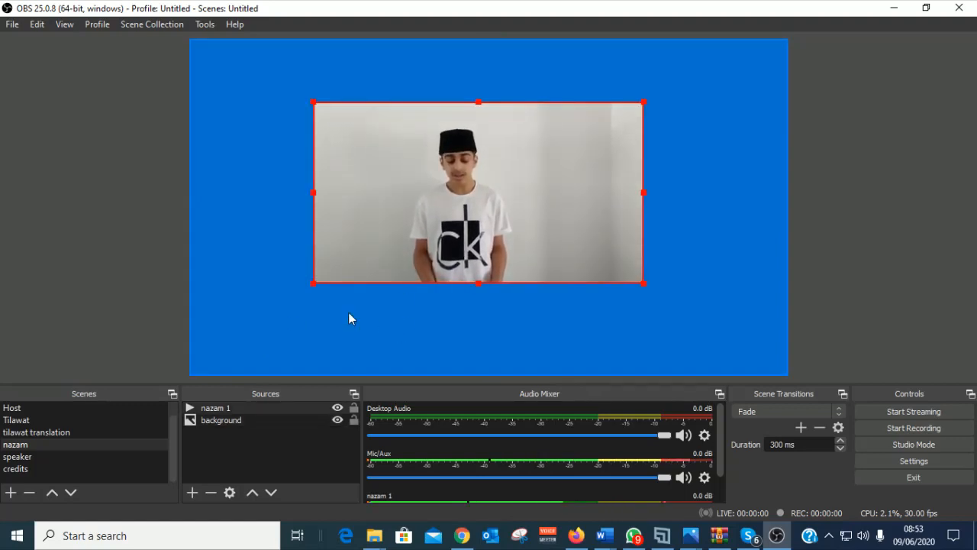
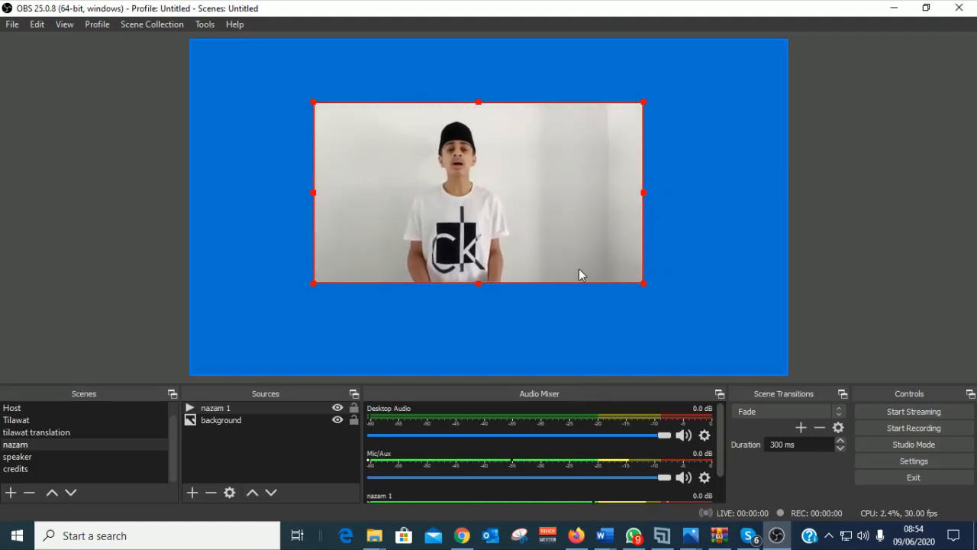
# Step: Nudge the nazam 1 video slightly right and down, then bring up the add-source menu
pyautogui.moveTo(553, 210); pyautogui.dragTo(558, 215)
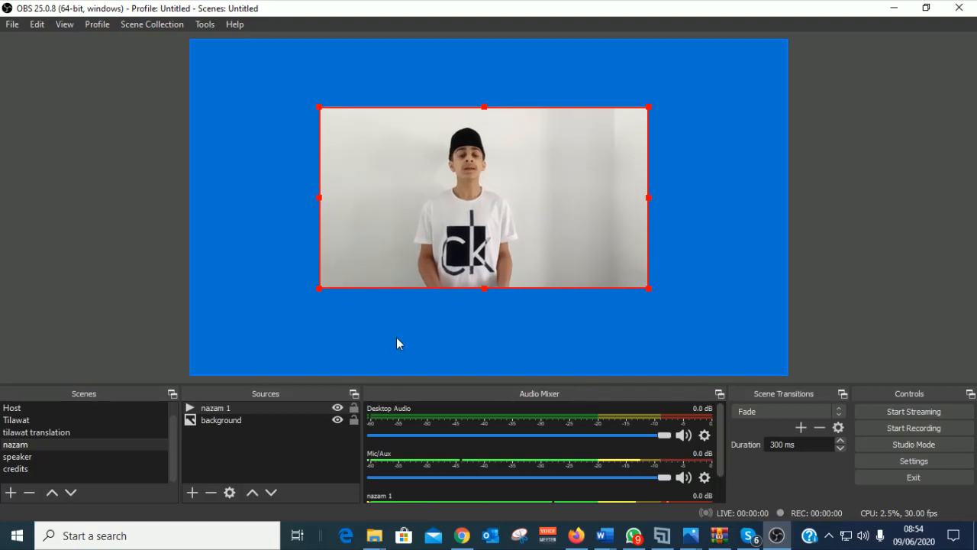
pyautogui.click(193, 493)
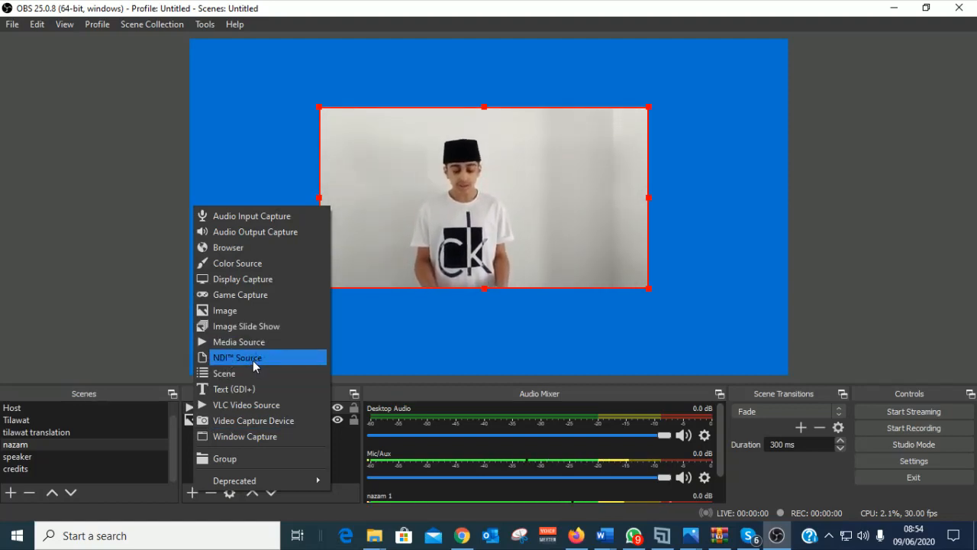
# Step: Add a Media Source named 'mp4 back' playing the Golden Bokeh particles video from the mp4 files folder
pyautogui.click(250, 342)
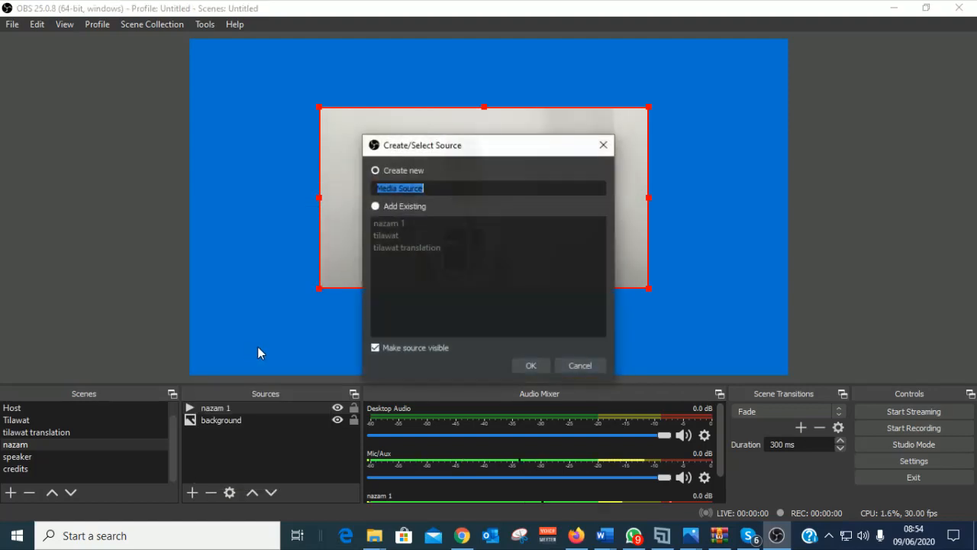
pyautogui.write('mp4')
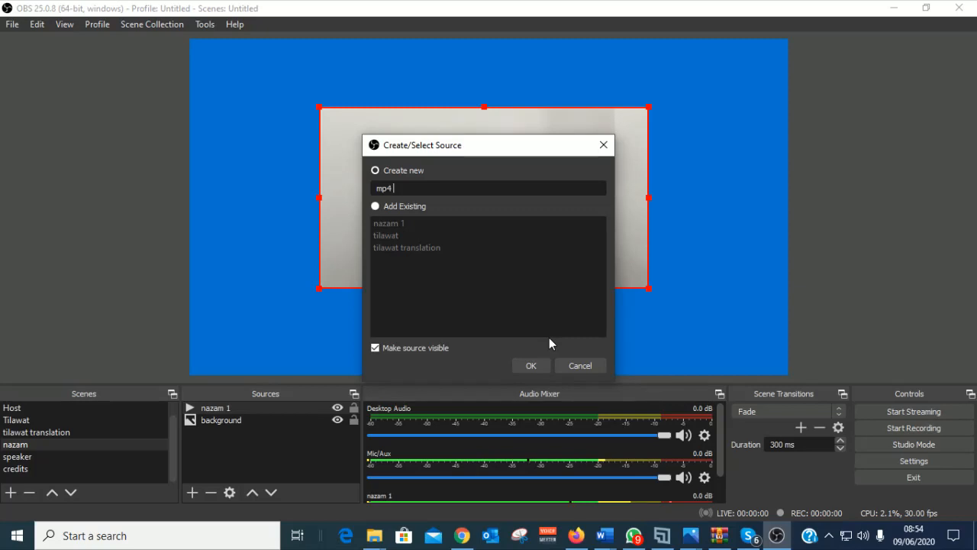
pyautogui.write('back')
pyautogui.click(529, 366)
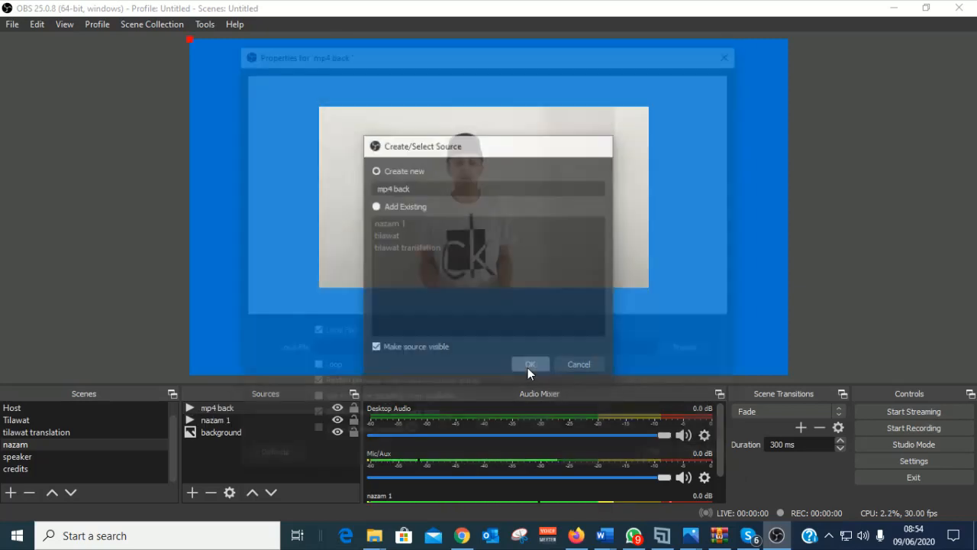
pyautogui.click(691, 351)
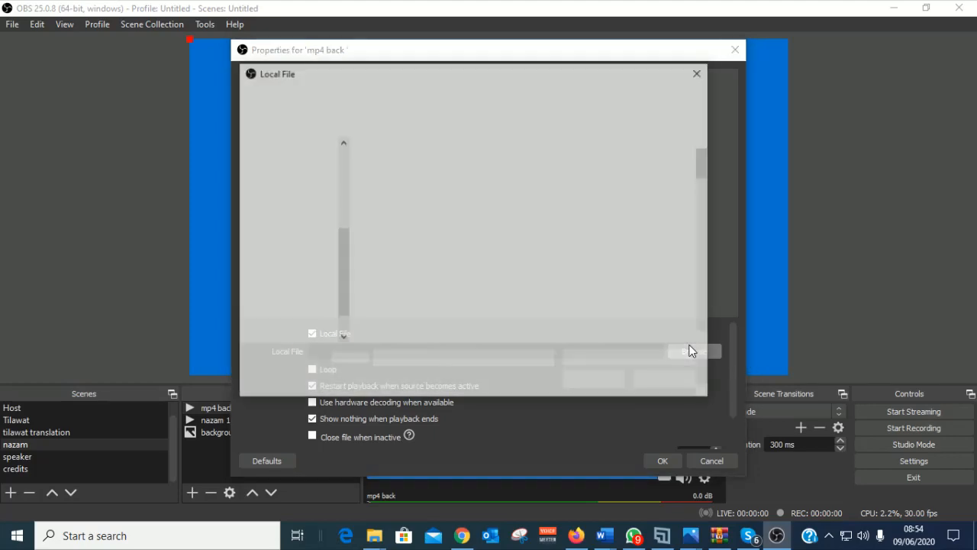
pyautogui.moveTo(707, 160); pyautogui.dragTo(701, 189)
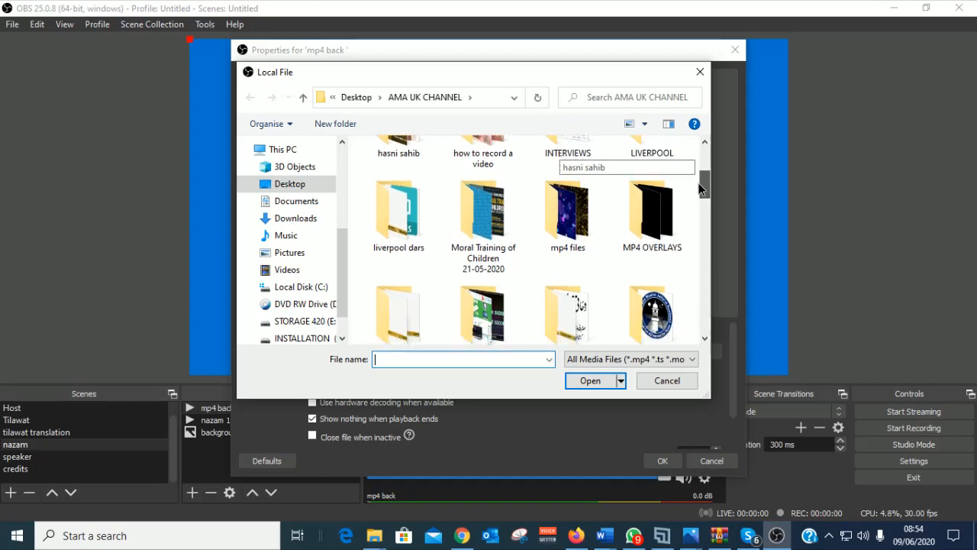
pyautogui.doubleClick(574, 221)
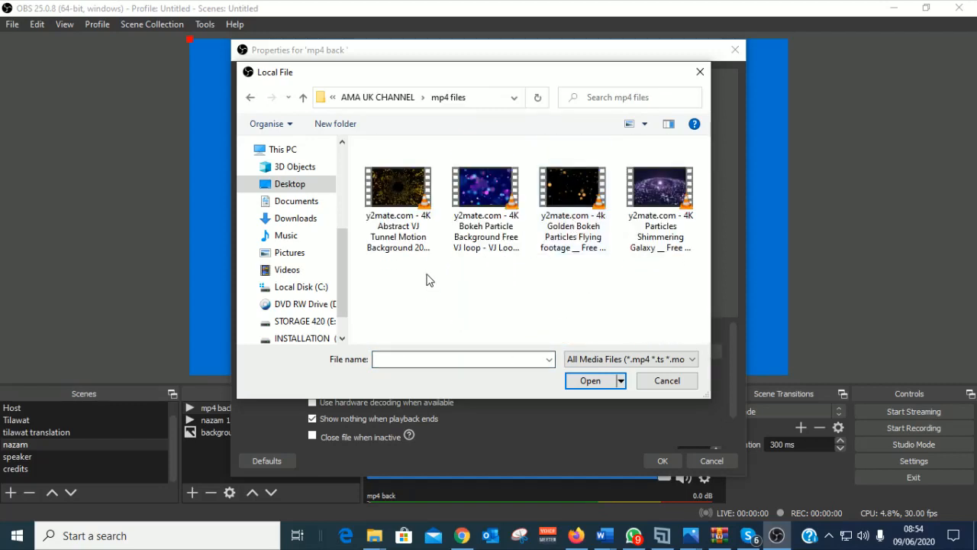
pyautogui.click(592, 382)
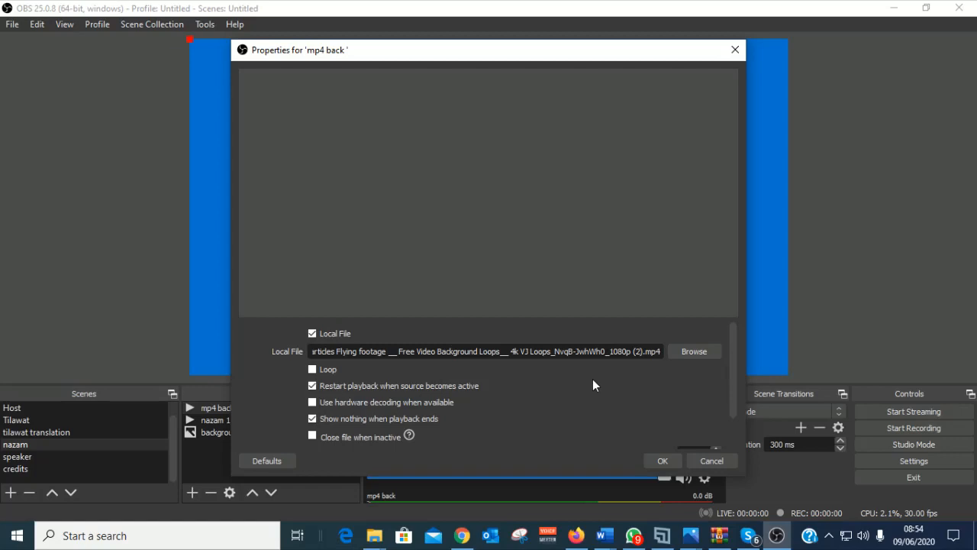
pyautogui.click(661, 461)
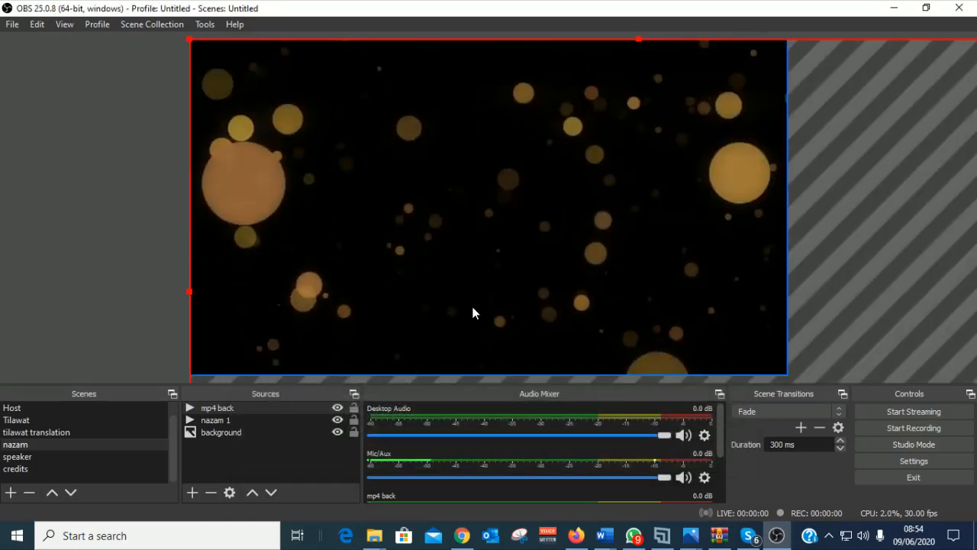
# Step: Stretch the mp4 back bokeh video to the canvas corners, shrinking the blue background behind it
pyautogui.moveTo(198, 46); pyautogui.dragTo(254, 58)
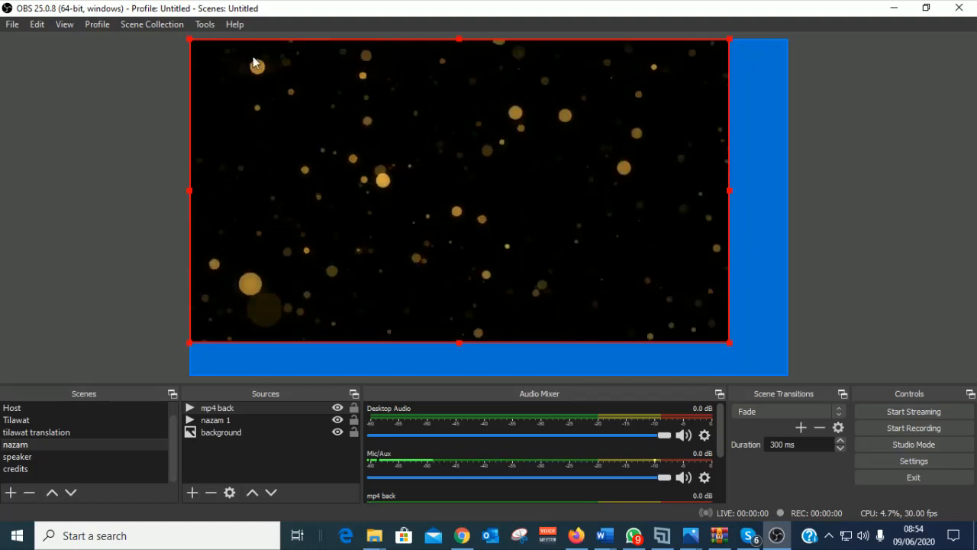
pyautogui.moveTo(463, 221); pyautogui.dragTo(476, 223)
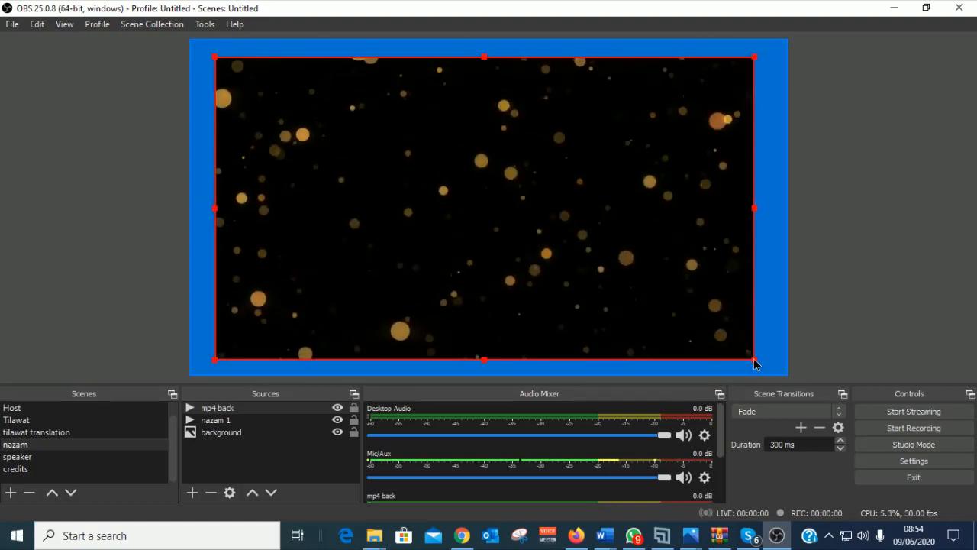
pyautogui.moveTo(754, 364); pyautogui.dragTo(787, 376)
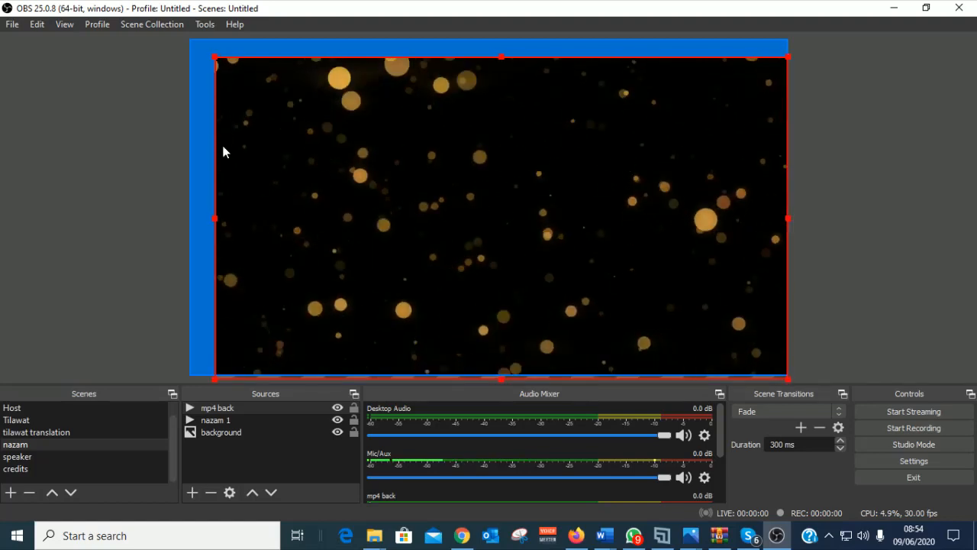
pyautogui.moveTo(219, 61); pyautogui.dragTo(281, 95)
pyautogui.click(191, 40)
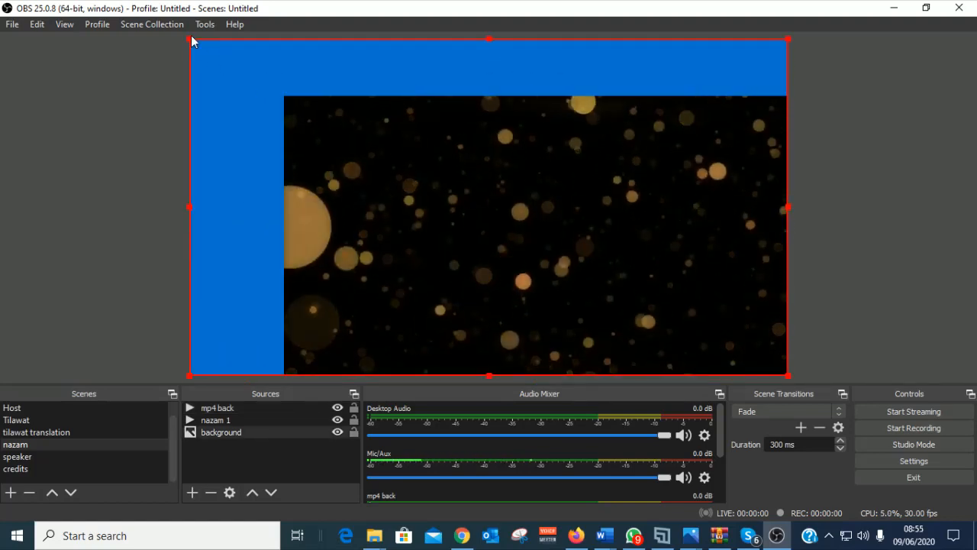
pyautogui.moveTo(191, 39); pyautogui.dragTo(246, 76)
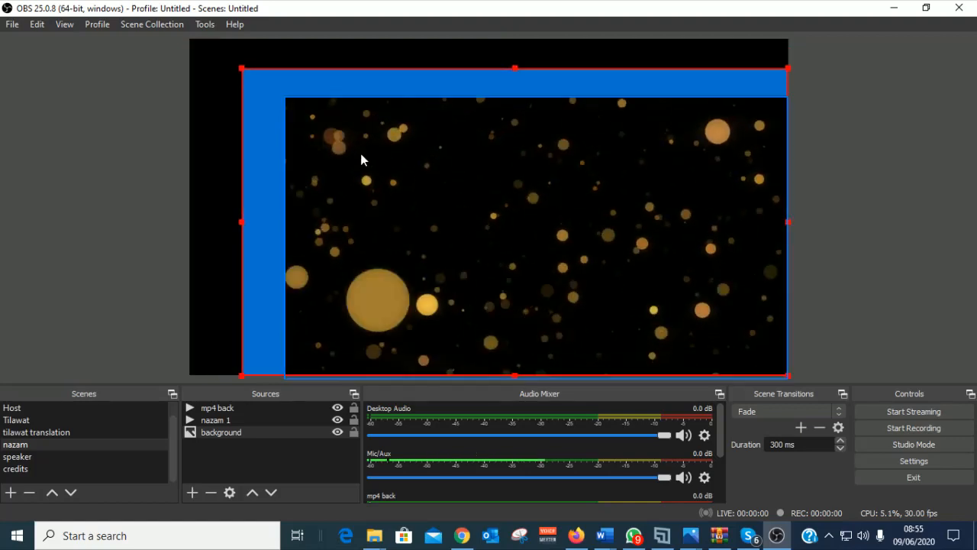
pyautogui.click(289, 107)
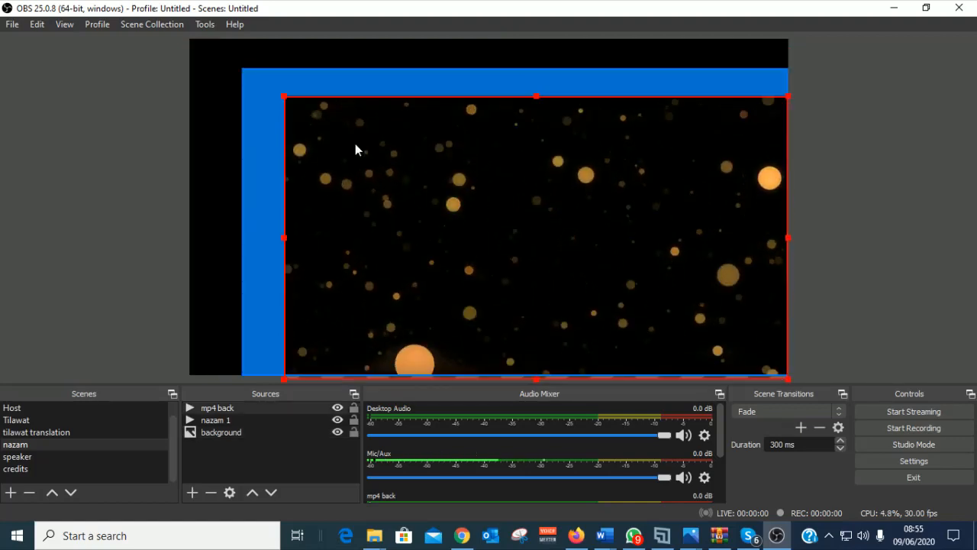
pyautogui.moveTo(285, 102); pyautogui.dragTo(203, 53)
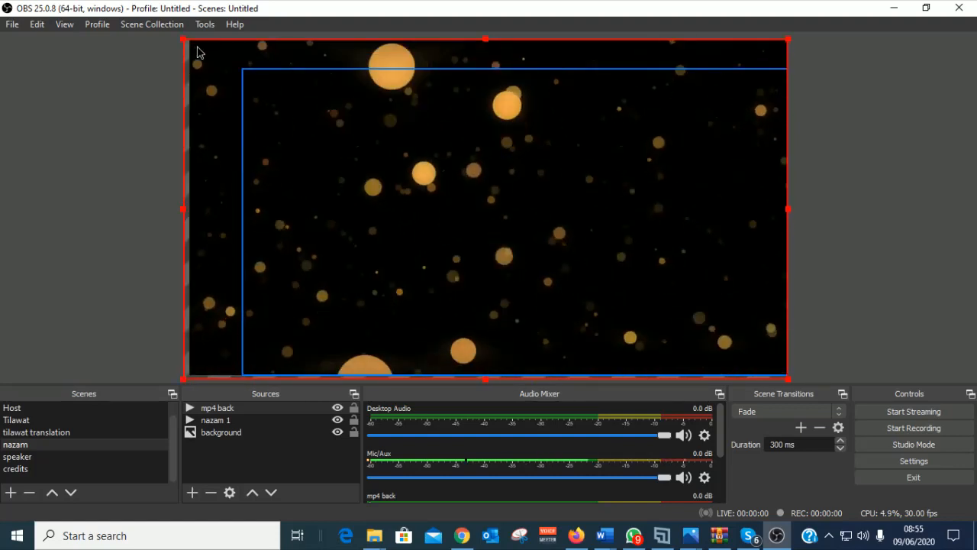
pyautogui.moveTo(206, 52); pyautogui.dragTo(212, 53)
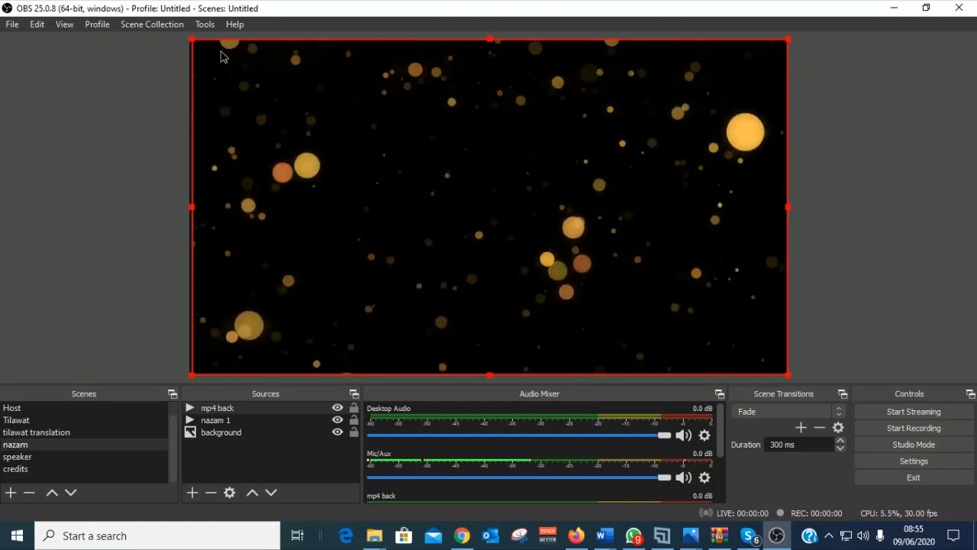
# Step: Rearrange the background and nazam 1 layers in the Sources order
pyautogui.click(218, 436)
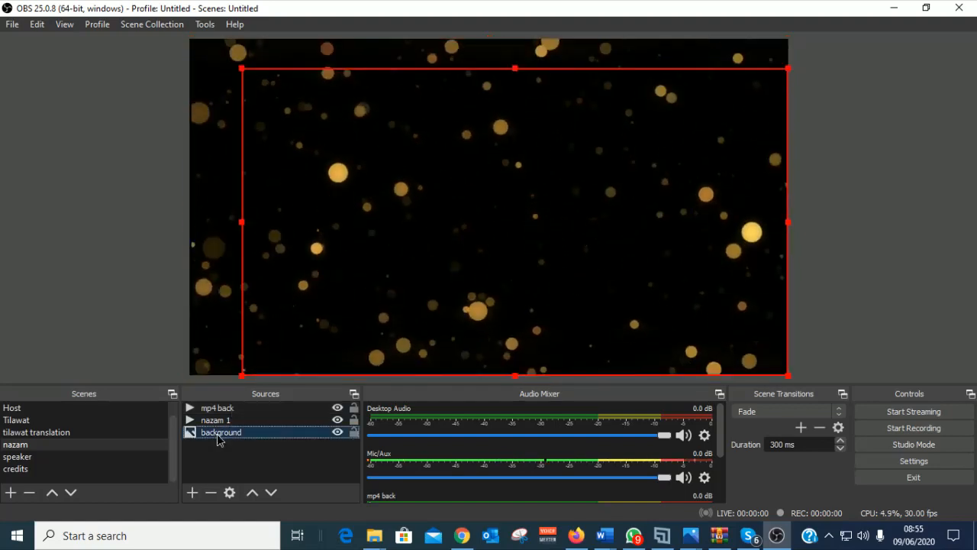
pyautogui.click(252, 493)
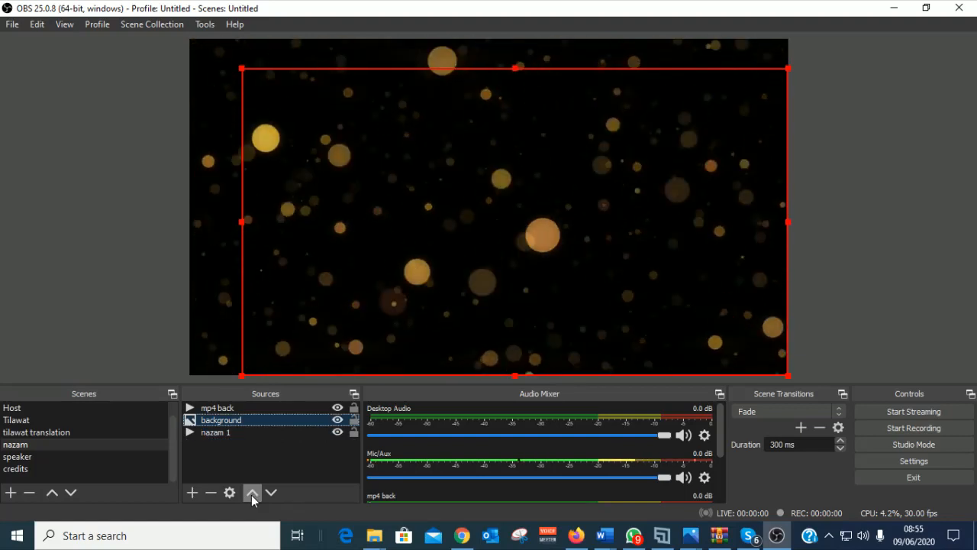
pyautogui.click(212, 434)
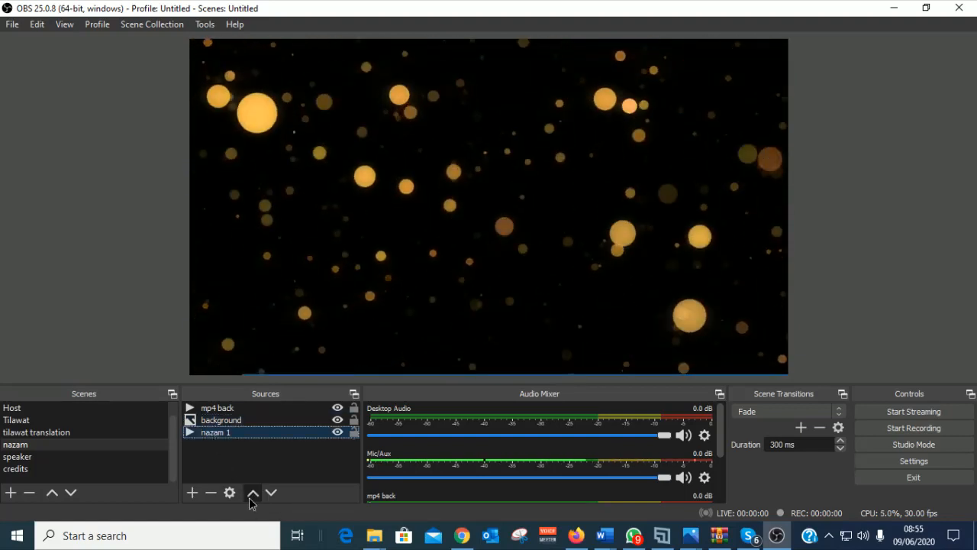
pyautogui.click(251, 493)
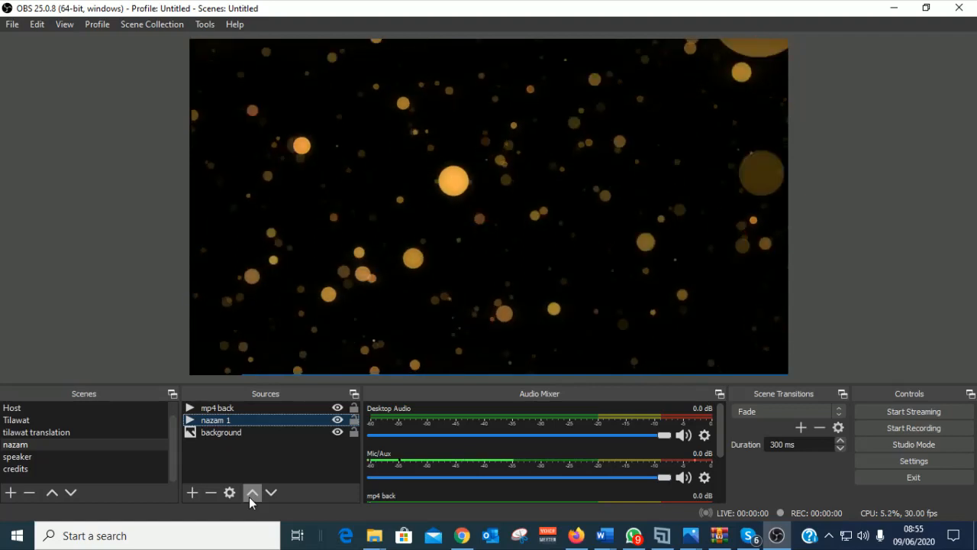
pyautogui.click(251, 492)
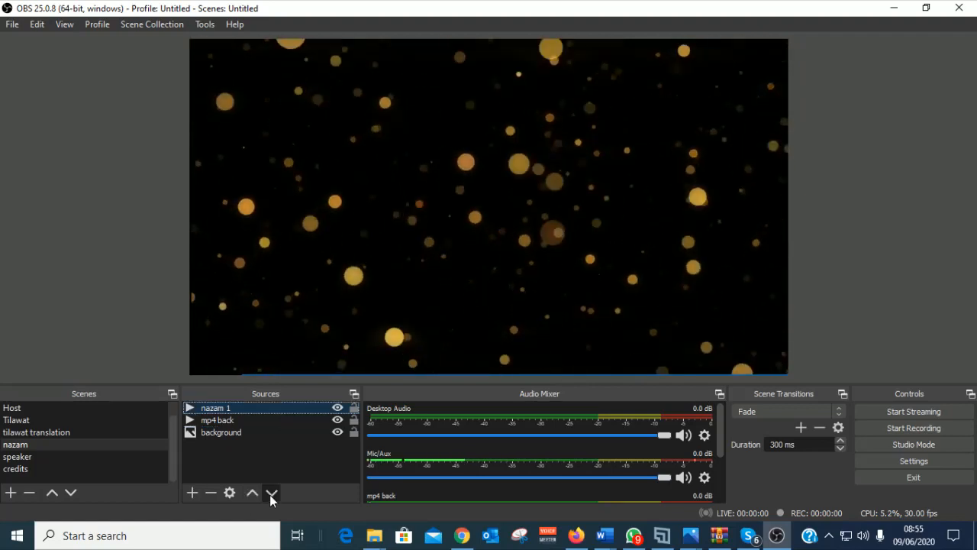
pyautogui.click(270, 493)
pyautogui.click(270, 493)
pyautogui.click(460, 236)
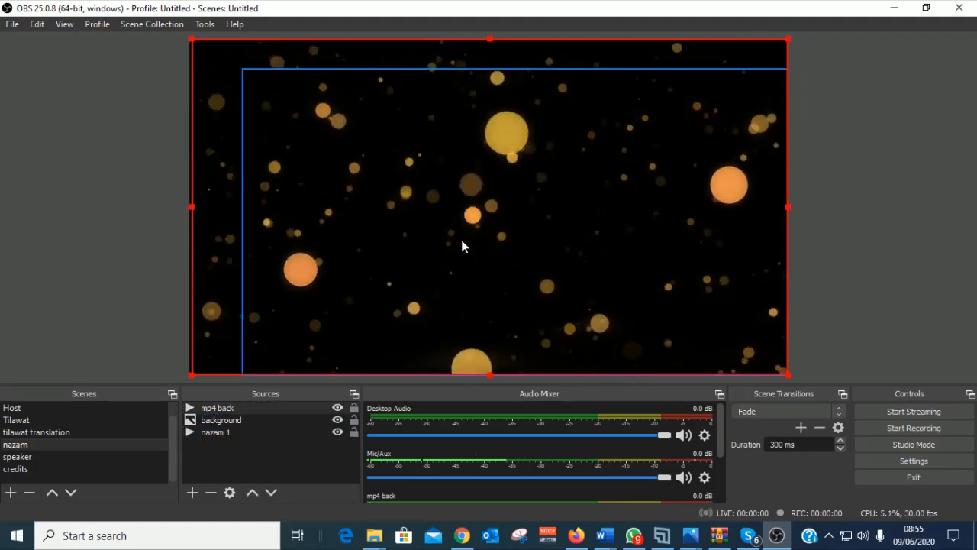
pyautogui.click(12, 433)
pyautogui.click(17, 446)
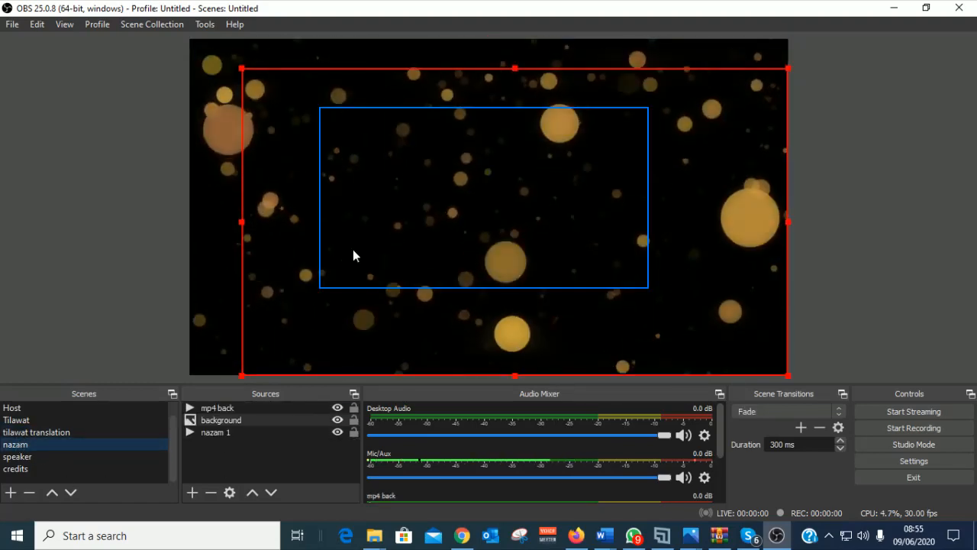
# Step: Toggle source visibility, raise nazam 1 to the top layer, and show the background again
pyautogui.click(353, 249)
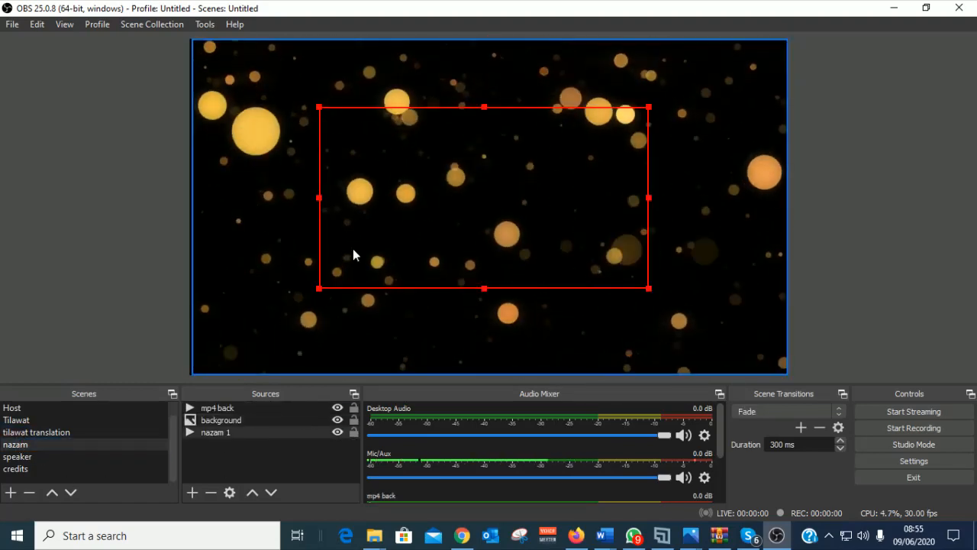
pyautogui.click(338, 408)
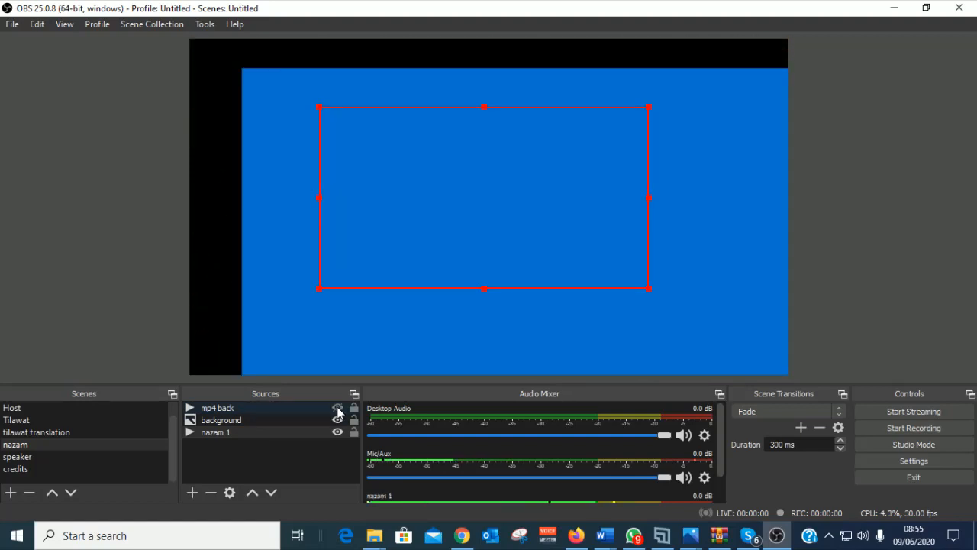
pyautogui.click(337, 420)
pyautogui.click(338, 432)
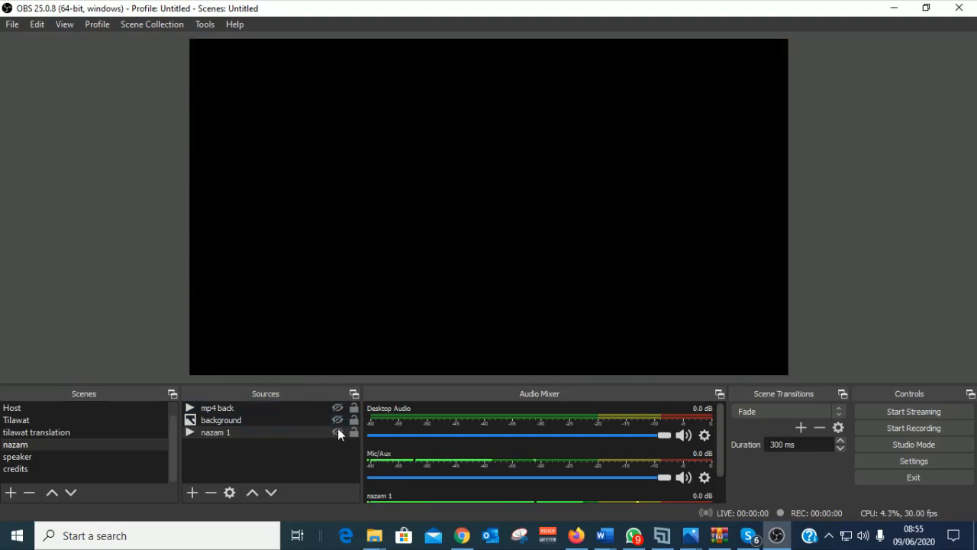
pyautogui.click(338, 432)
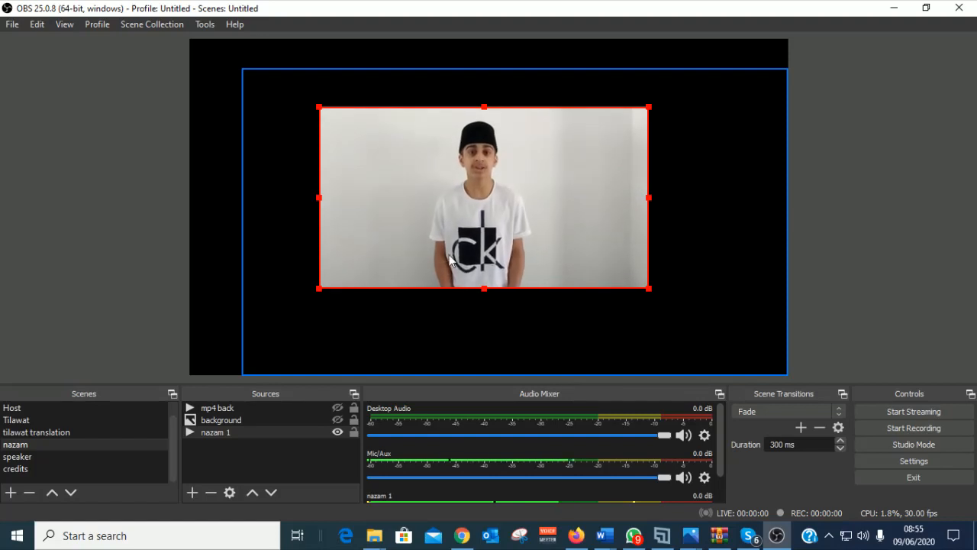
pyautogui.click(253, 492)
pyautogui.click(252, 492)
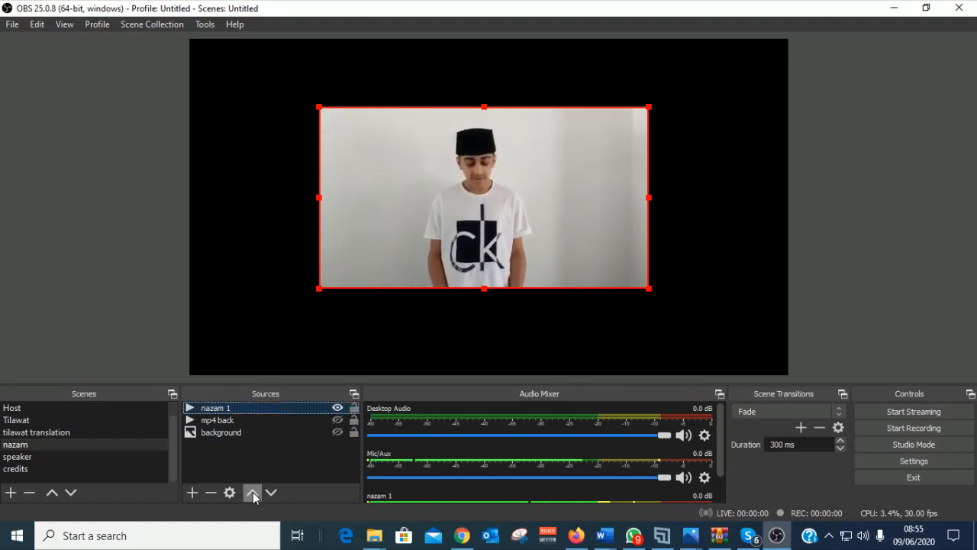
pyautogui.click(339, 433)
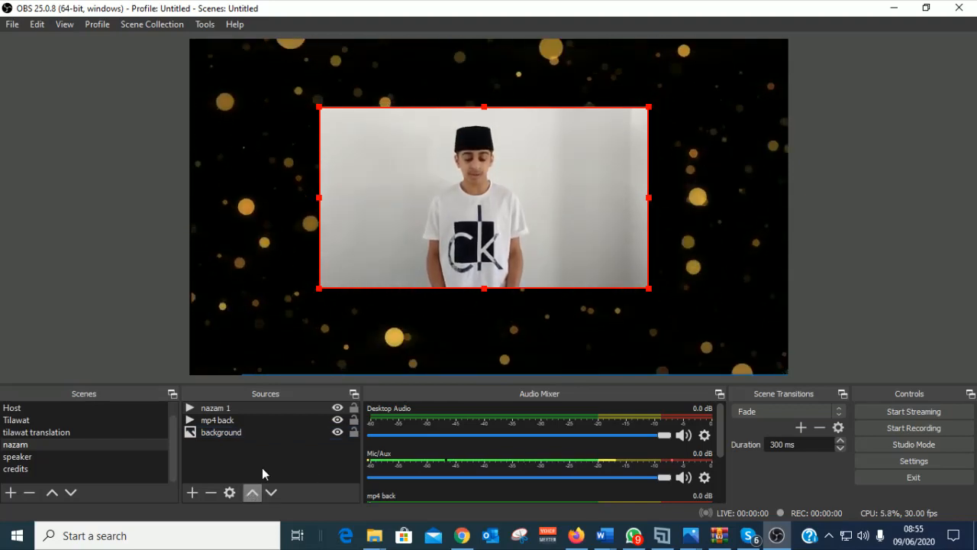
# Step: Snap mp4 back to the canvas's top-left corner and lock the nazam 1 video
pyautogui.click(338, 433)
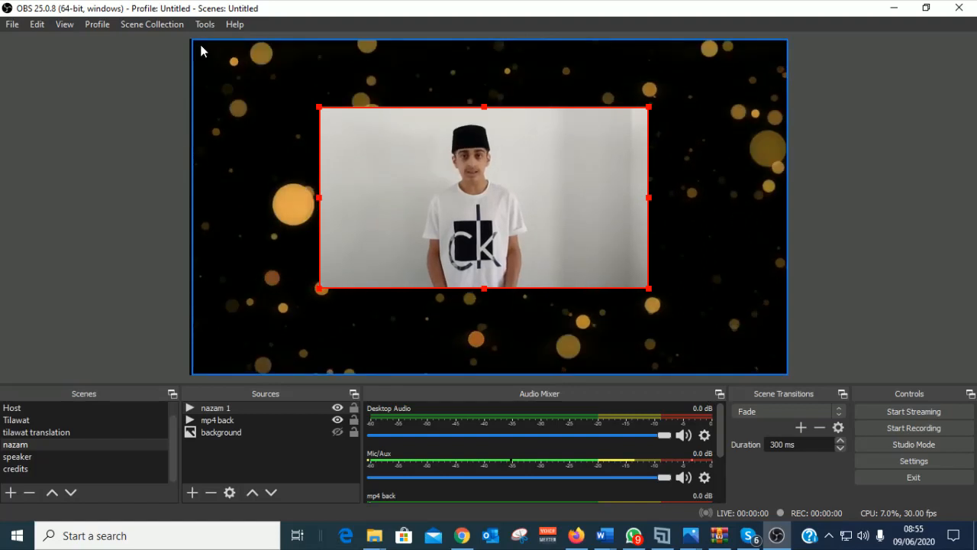
pyautogui.moveTo(196, 42)
pyautogui.mouseDown()
pyautogui.moveTo(232, 72)
pyautogui.moveTo(199, 48)
pyautogui.mouseUp()
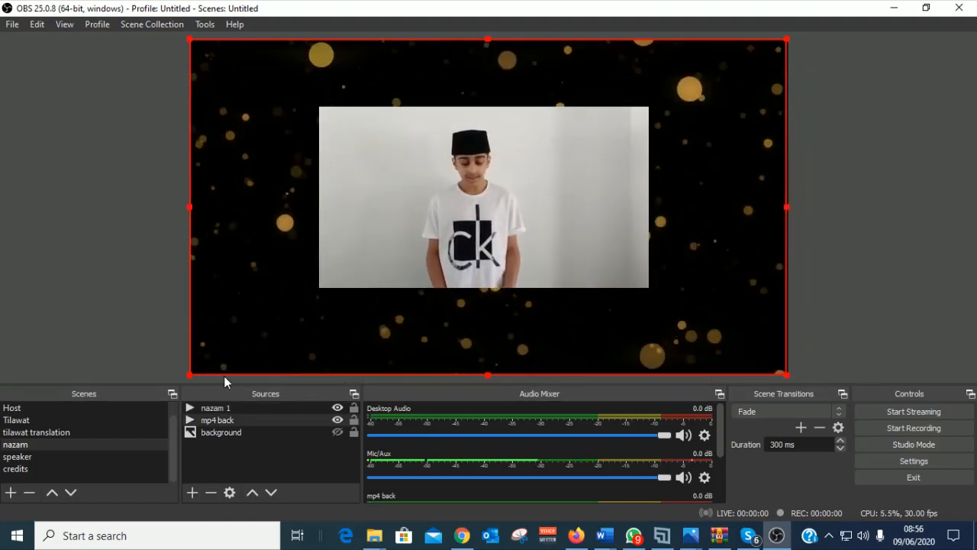
pyautogui.click(308, 432)
pyautogui.click(337, 432)
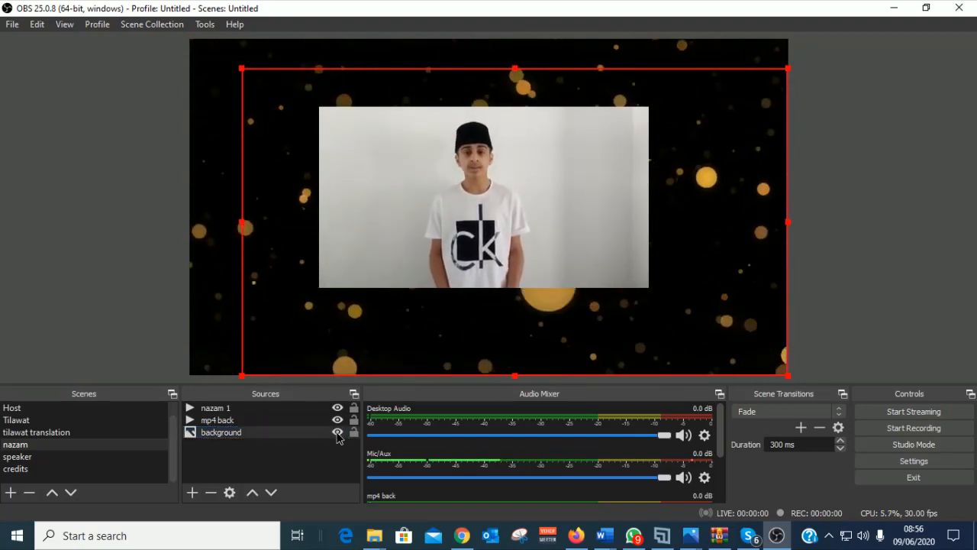
pyautogui.click(338, 434)
pyautogui.click(354, 409)
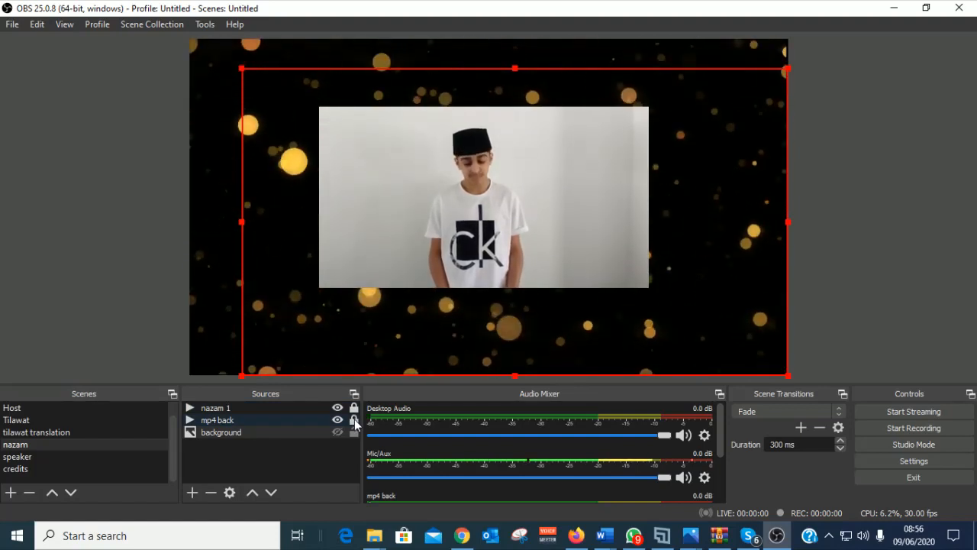
# Step: Resize the background layer into a smaller box around nazam 1, leaving it hidden
pyautogui.click(239, 433)
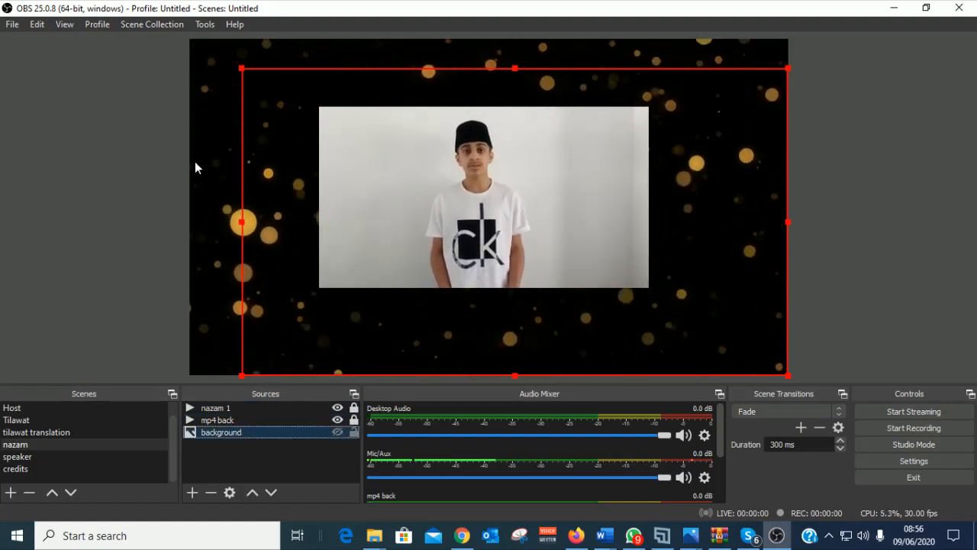
pyautogui.moveTo(288, 106); pyautogui.dragTo(245, 70)
pyautogui.moveTo(370, 86); pyautogui.dragTo(340, 66)
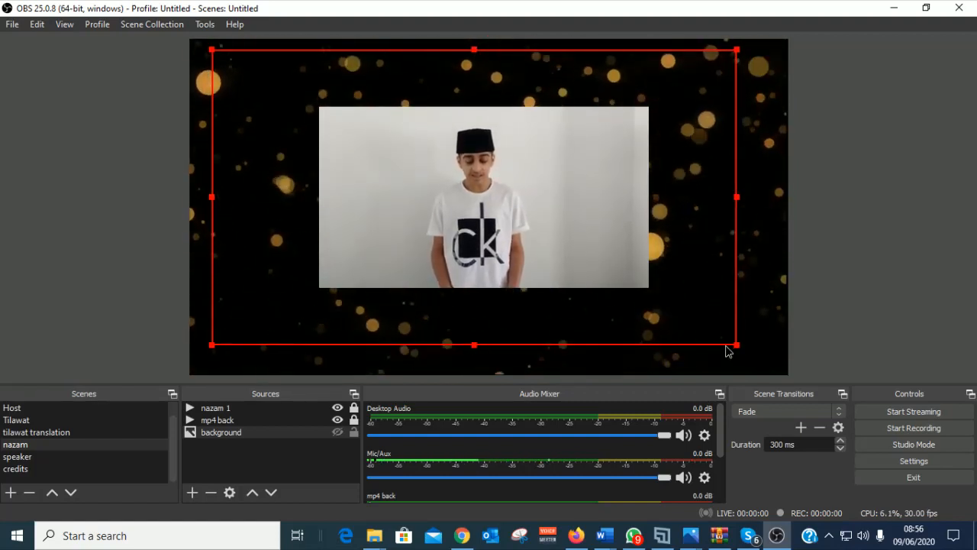
pyautogui.moveTo(728, 351); pyautogui.dragTo(677, 323)
pyautogui.moveTo(300, 87); pyautogui.dragTo(322, 91)
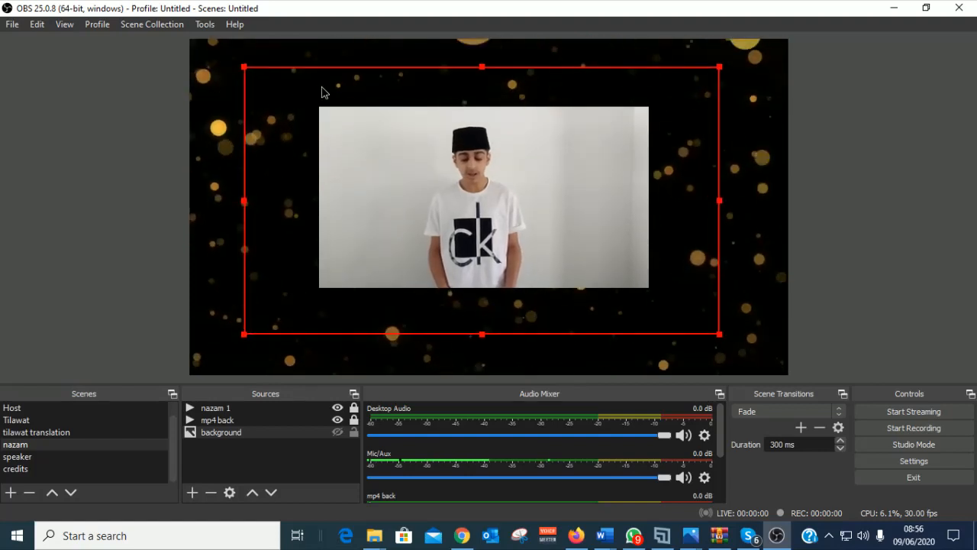
pyautogui.click(337, 432)
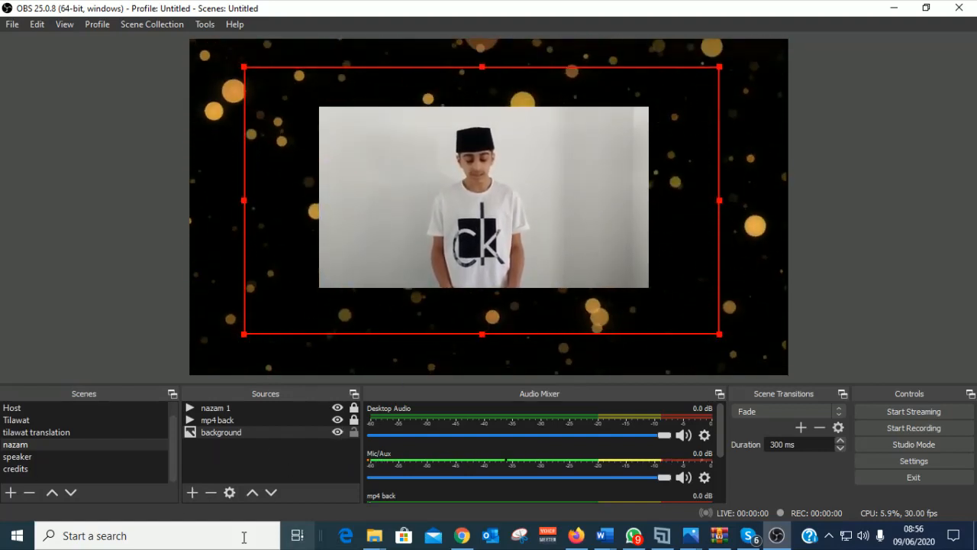
pyautogui.click(337, 433)
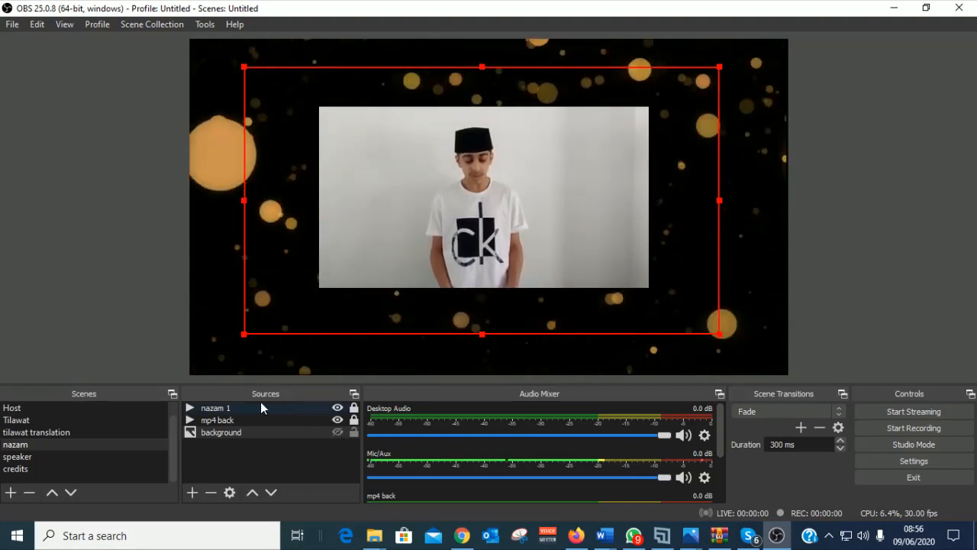
pyautogui.click(212, 433)
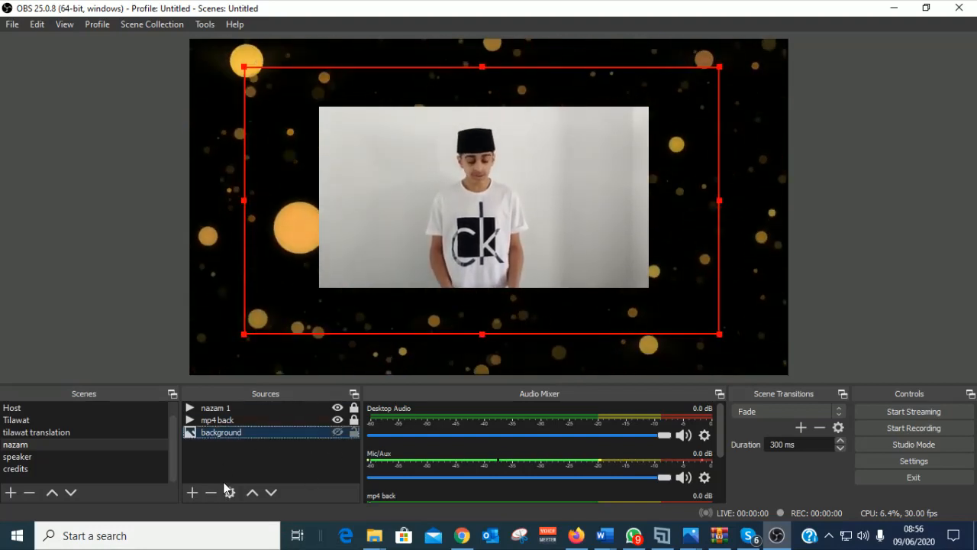
# Step: Remove the background layer, plus a trial Image Slide Show source that was added
pyautogui.click(211, 492)
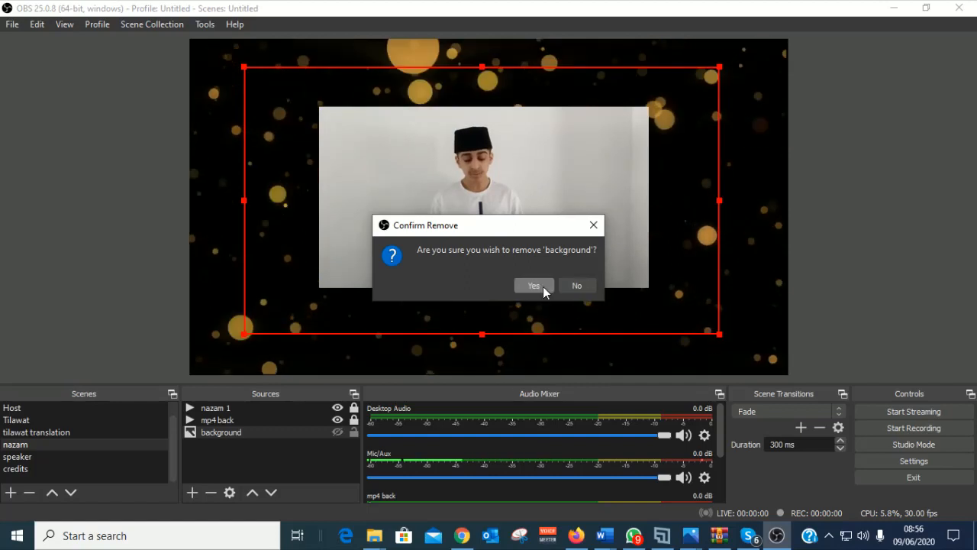
pyautogui.click(535, 286)
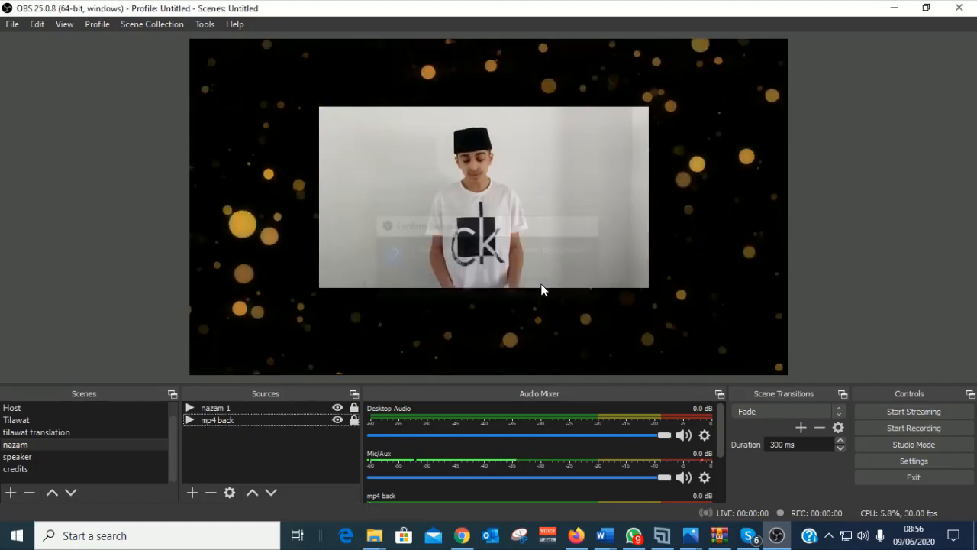
pyautogui.click(194, 493)
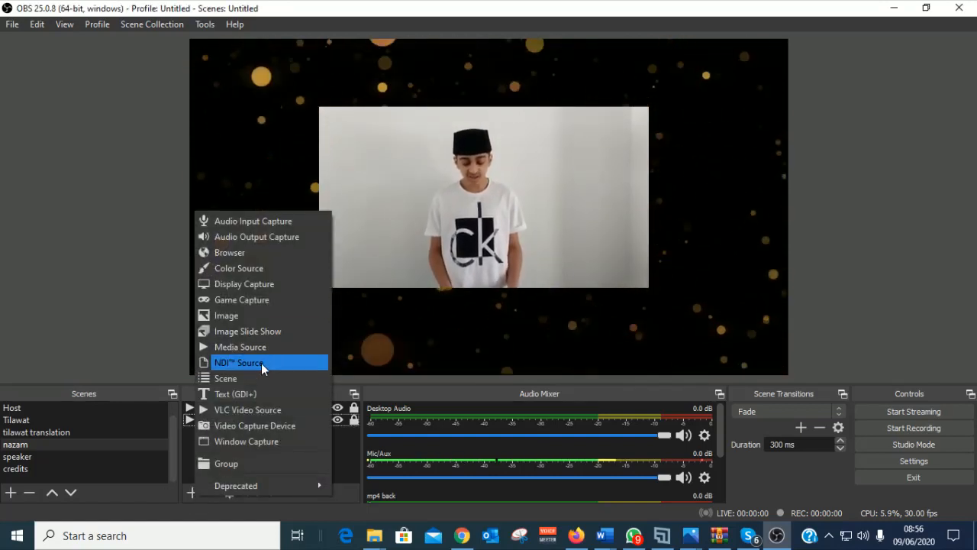
pyautogui.click(255, 332)
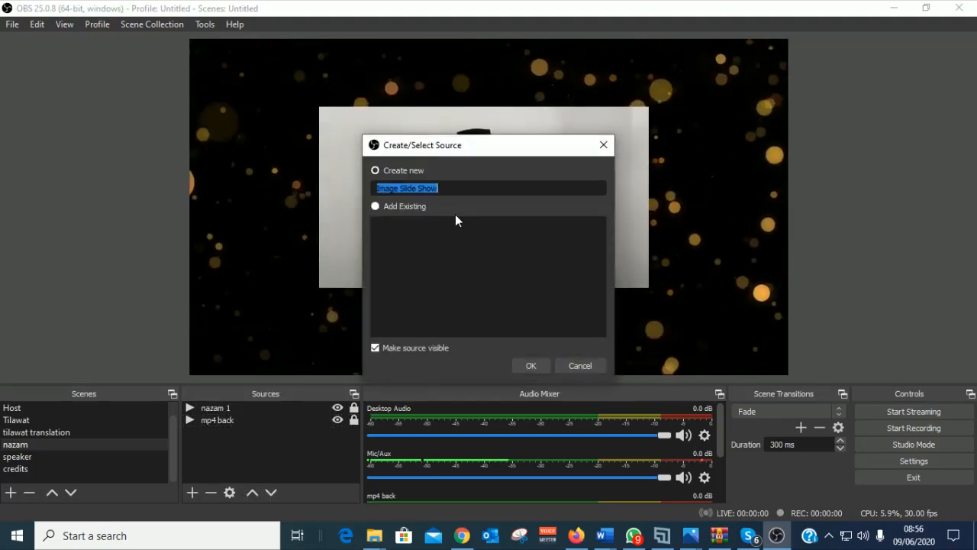
pyautogui.click(533, 367)
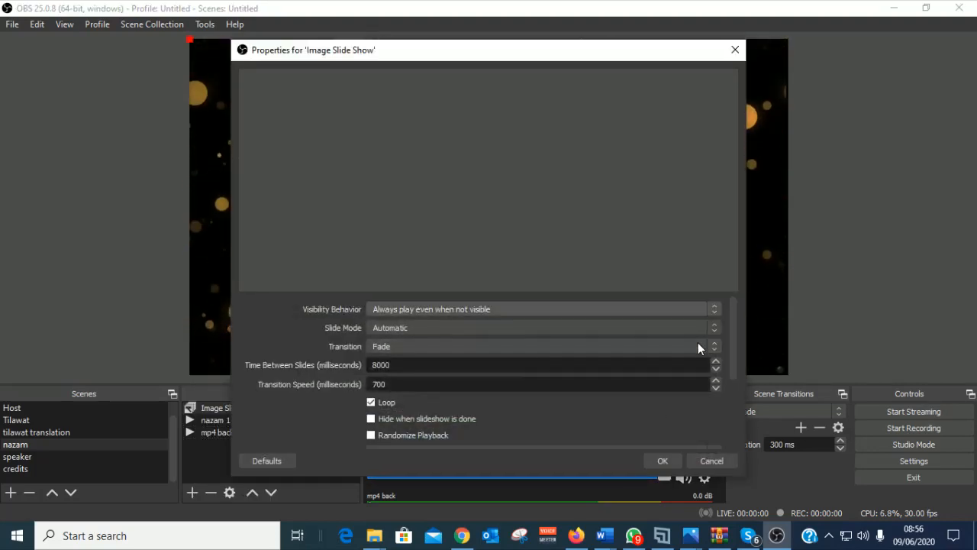
pyautogui.click(710, 463)
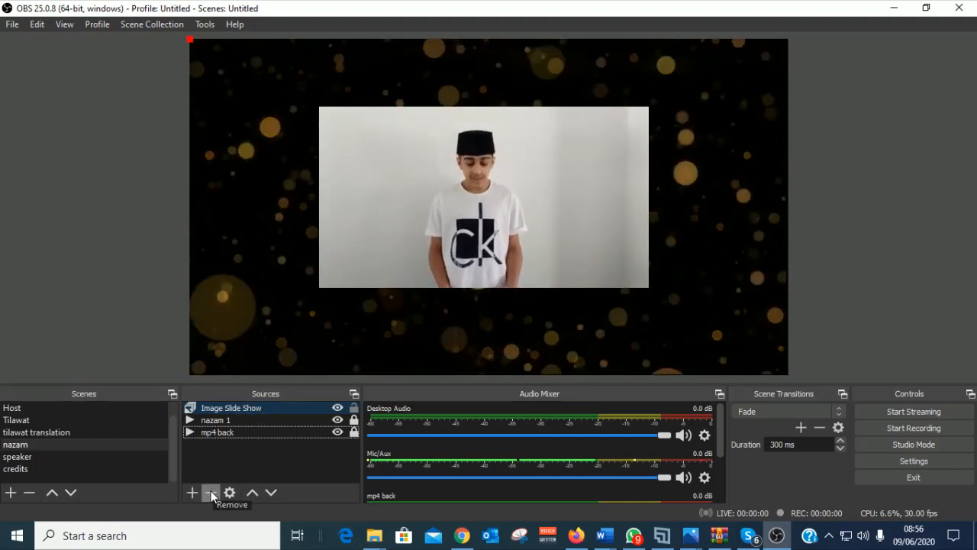
pyautogui.click(210, 492)
pyautogui.click(541, 286)
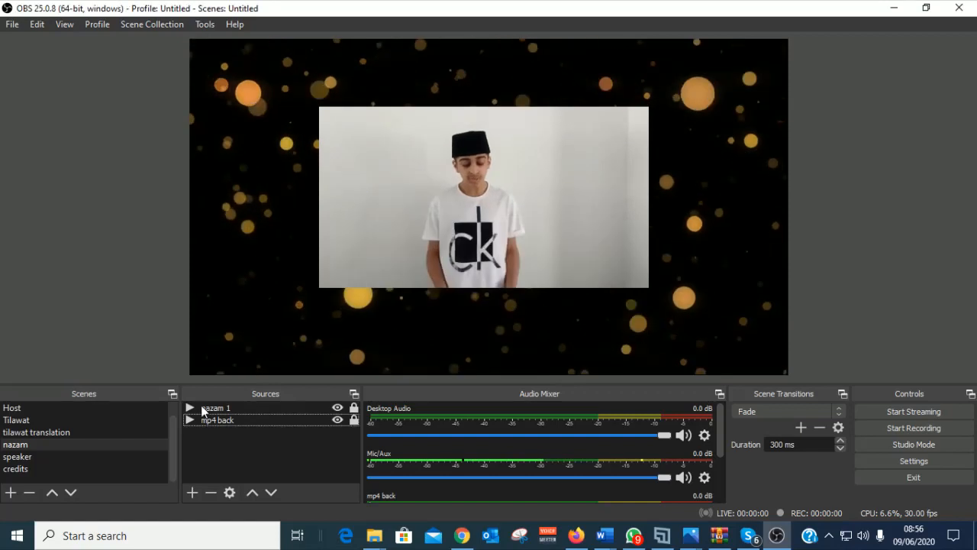
# Step: Add an Image source using the true-blue solid colour jpg from Desktop > AMA UK CHANNEL
pyautogui.click(192, 493)
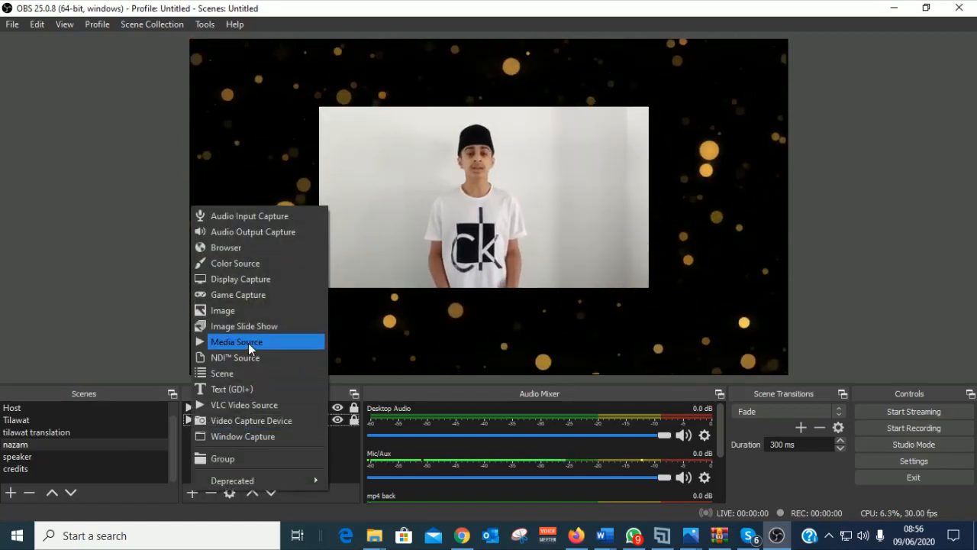
pyautogui.click(233, 312)
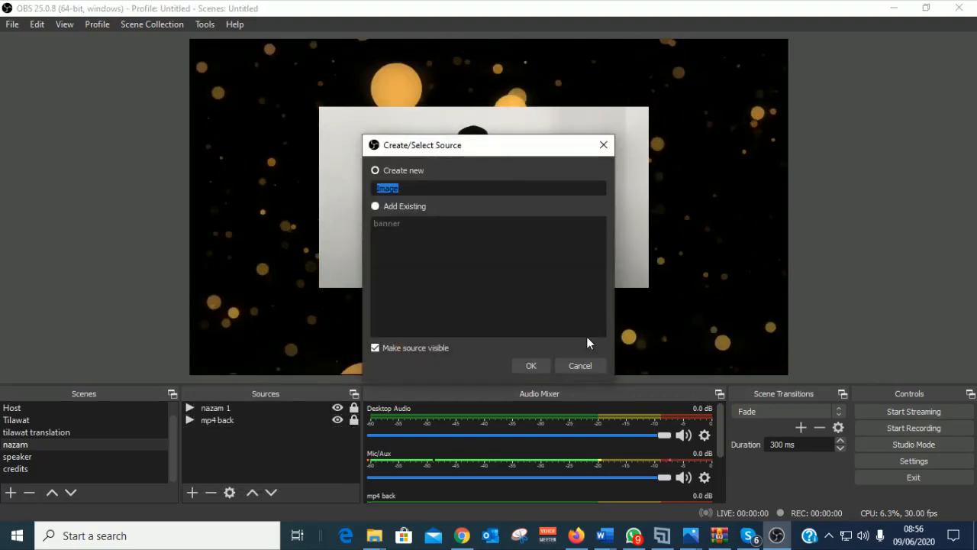
pyautogui.click(531, 366)
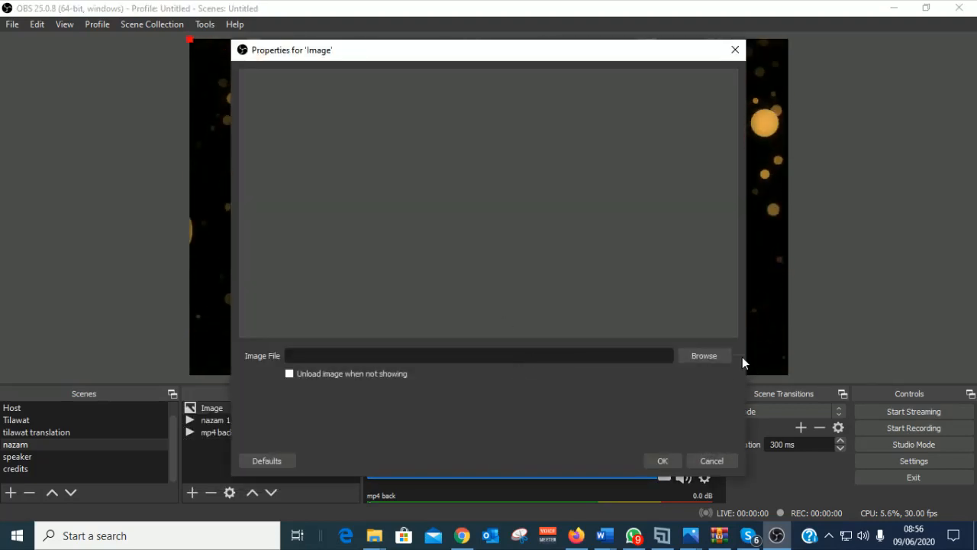
pyautogui.click(702, 355)
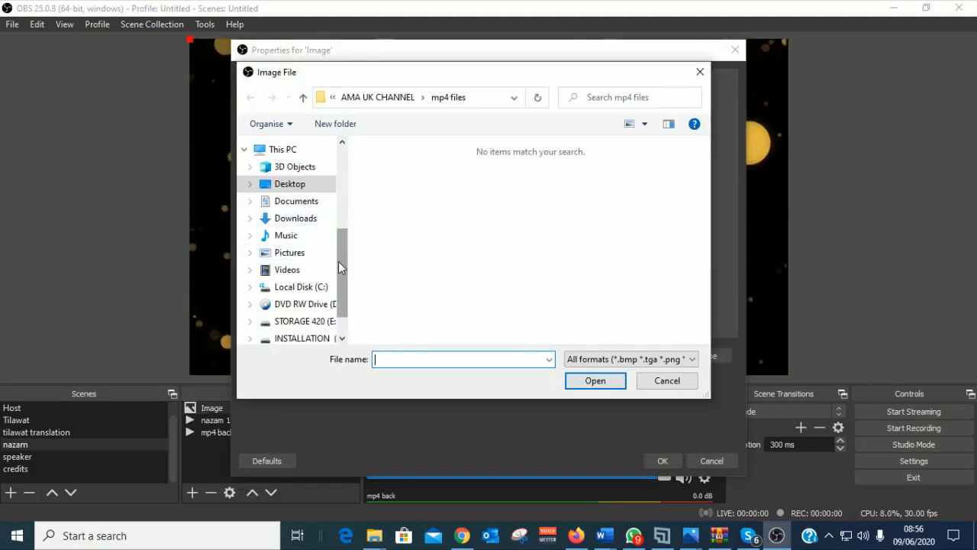
pyautogui.moveTo(339, 262); pyautogui.dragTo(341, 142)
pyautogui.click(280, 175)
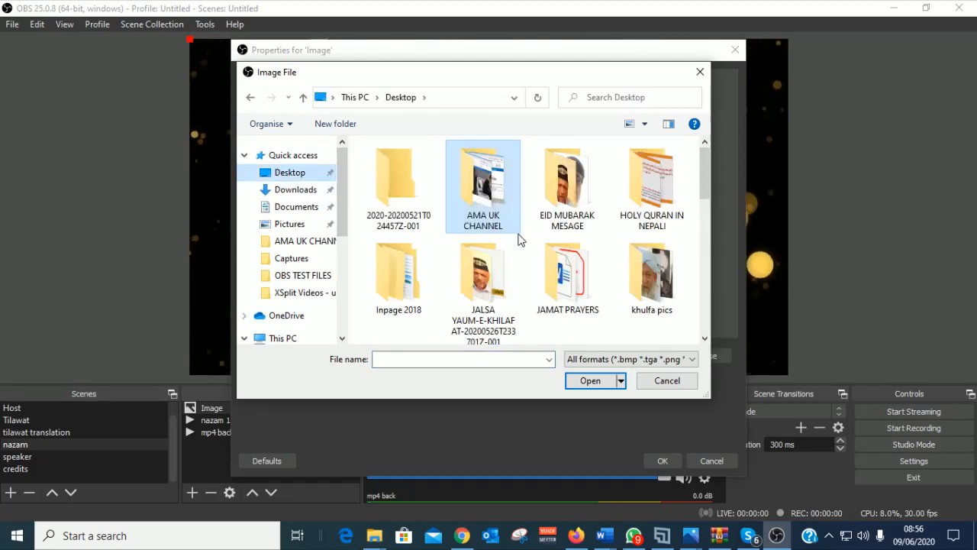
pyautogui.moveTo(704, 182); pyautogui.dragTo(700, 153)
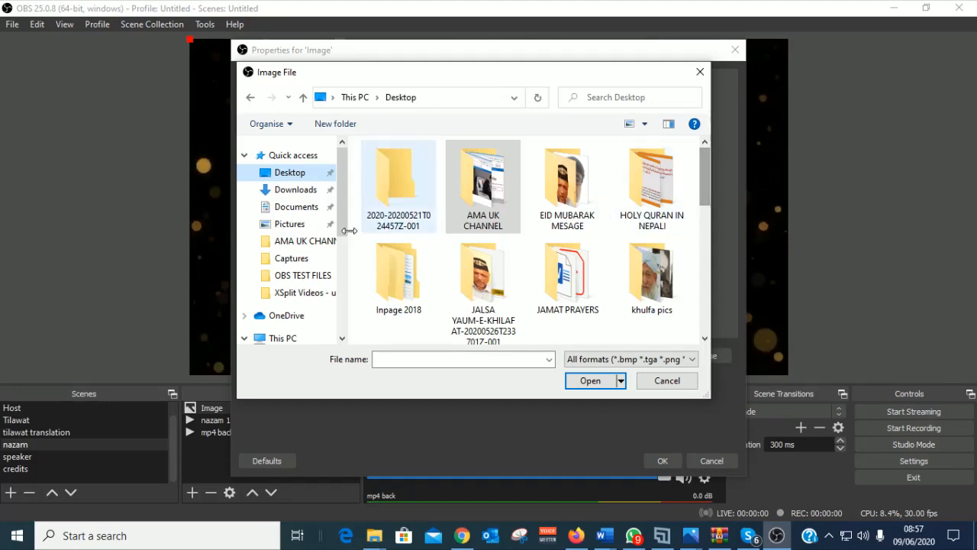
pyautogui.doubleClick(482, 191)
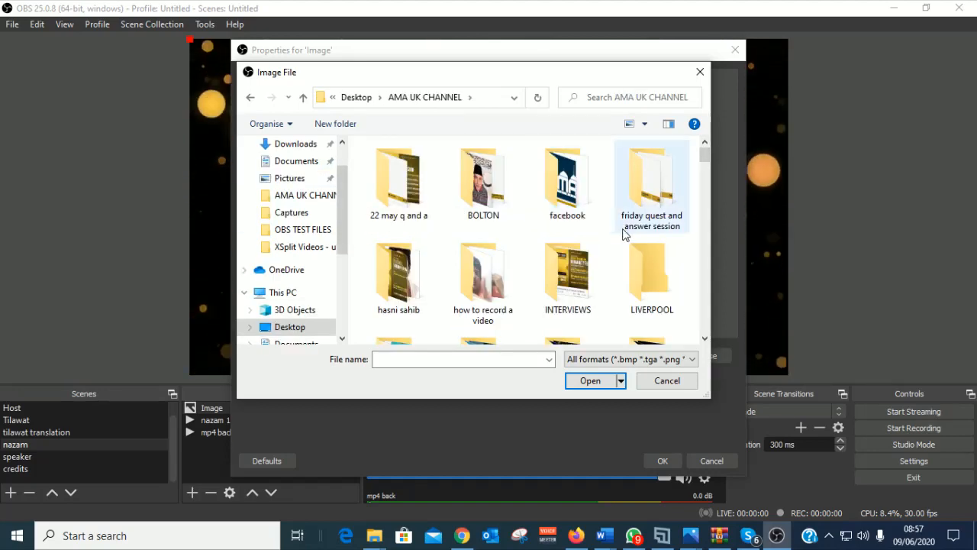
pyautogui.moveTo(704, 159); pyautogui.dragTo(707, 180)
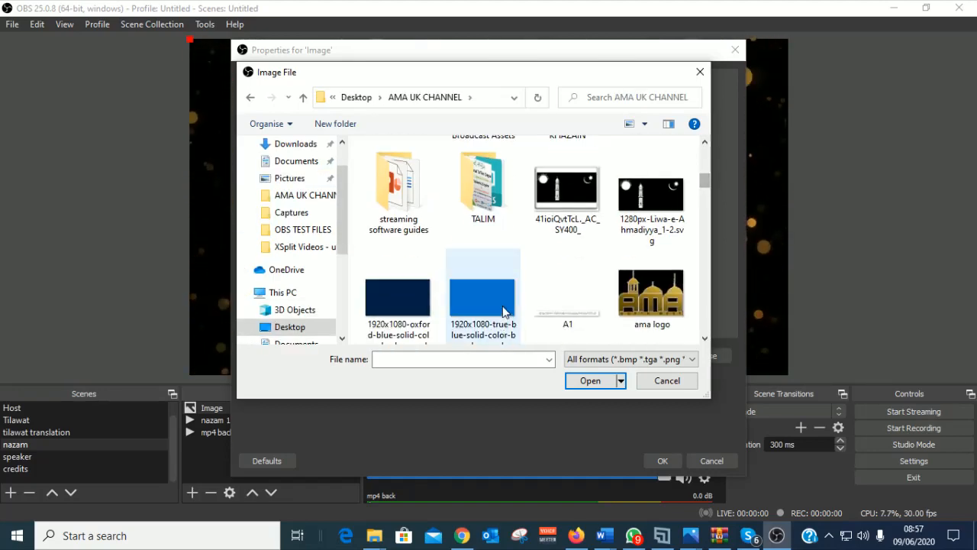
pyautogui.click(397, 298)
pyautogui.click(483, 292)
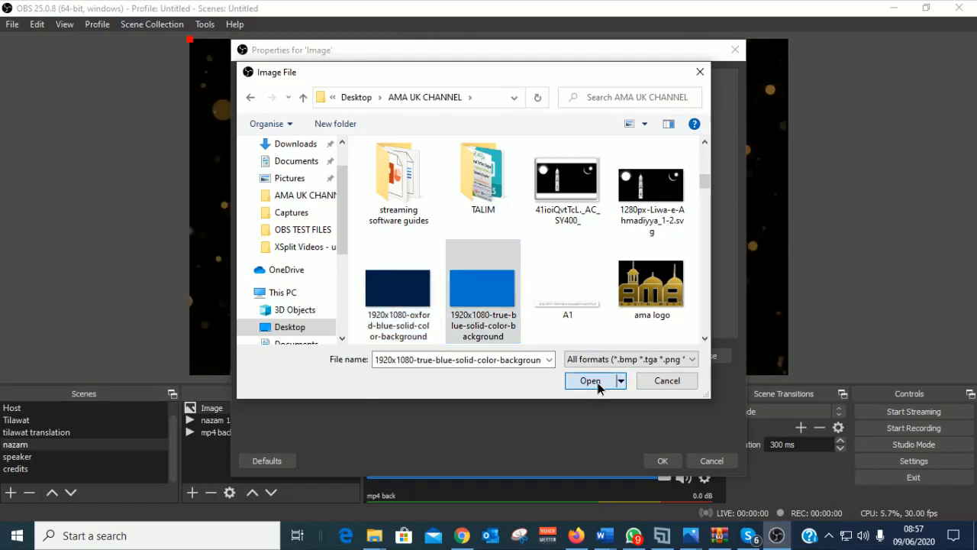
pyautogui.click(590, 381)
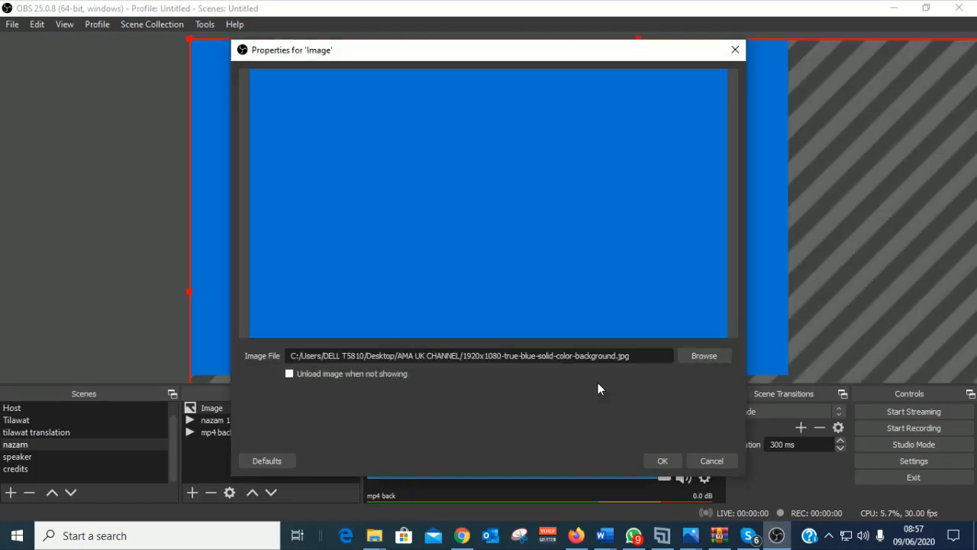
# Step: Shrink the blue Image into a centred box with bokeh particles showing around it
pyautogui.click(662, 461)
pyautogui.moveTo(189, 40); pyautogui.dragTo(275, 116)
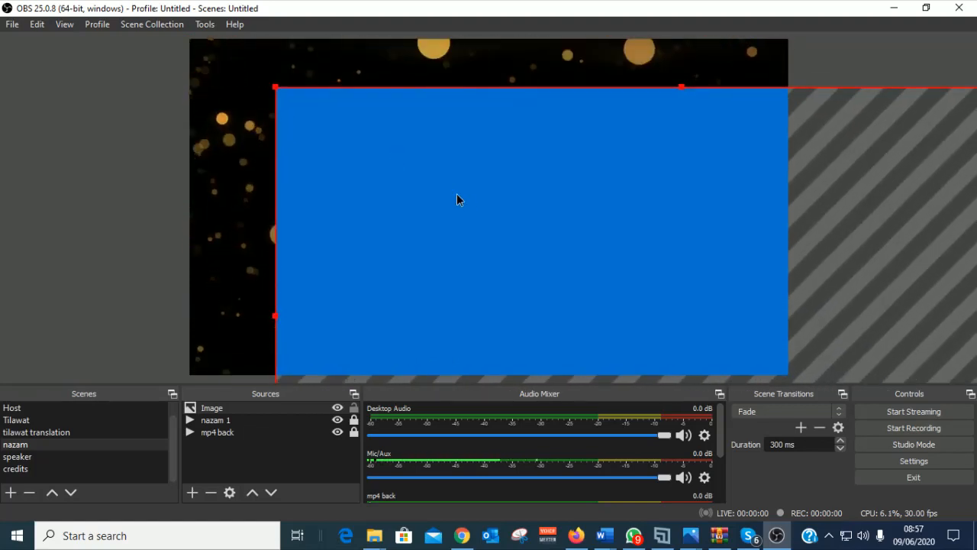
pyautogui.moveTo(457, 194)
pyautogui.mouseDown()
pyautogui.moveTo(434, 177)
pyautogui.moveTo(452, 187)
pyautogui.mouseUp()
pyautogui.moveTo(355, 137); pyautogui.dragTo(327, 117)
pyautogui.moveTo(234, 58); pyautogui.dragTo(374, 81)
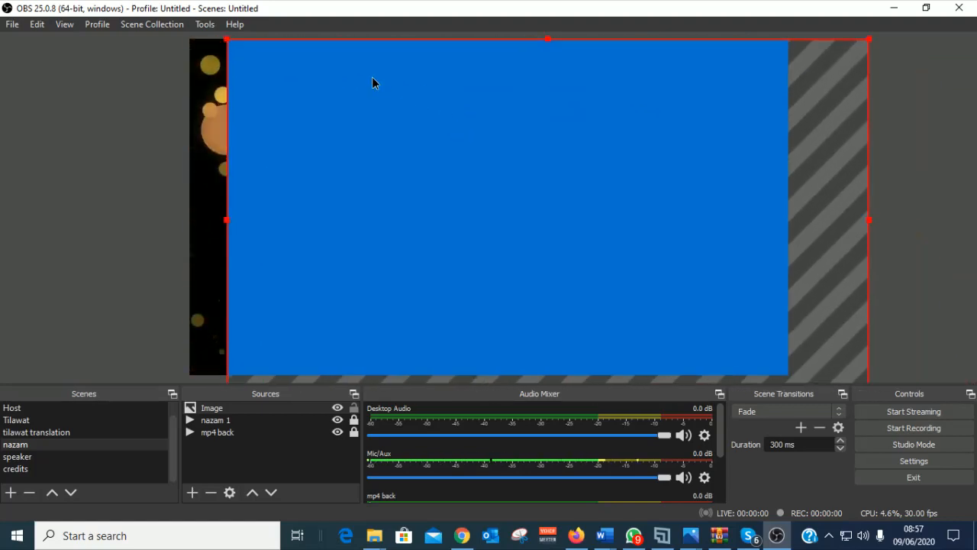
pyautogui.moveTo(226, 42); pyautogui.dragTo(307, 93)
pyautogui.moveTo(453, 108); pyautogui.dragTo(379, 86)
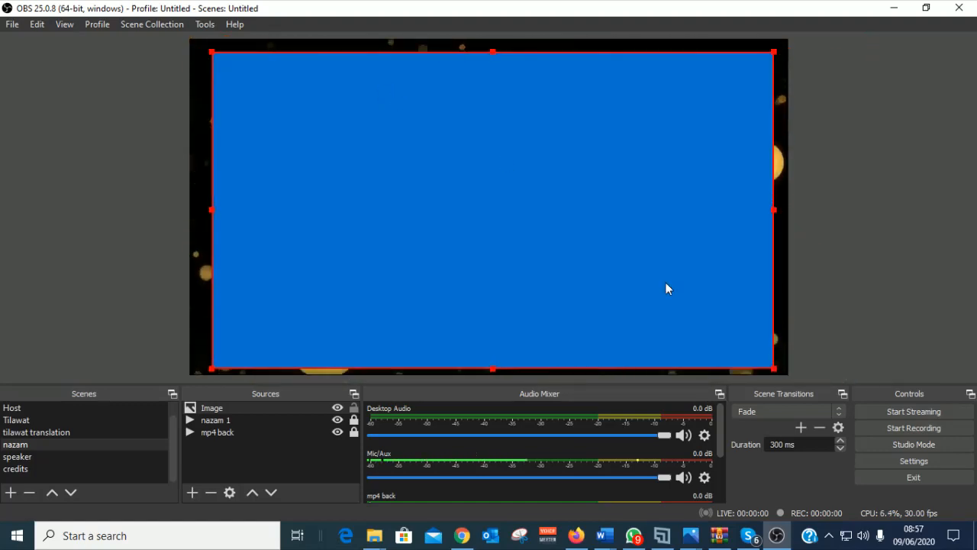
pyautogui.moveTo(774, 370); pyautogui.dragTo(601, 265)
pyautogui.moveTo(476, 176); pyautogui.dragTo(535, 197)
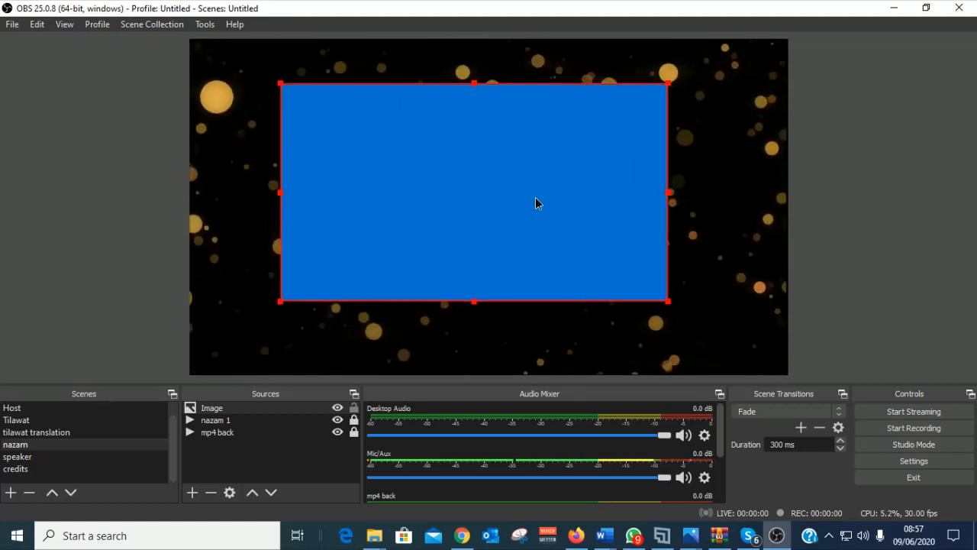
# Step: Lock the nazam 1 video and move it above the blue Image layer
pyautogui.click(219, 420)
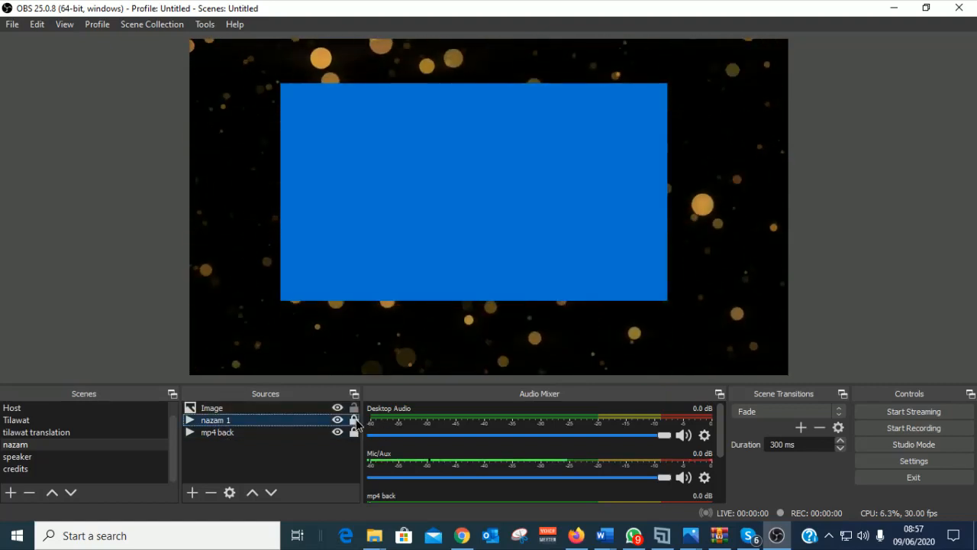
pyautogui.click(353, 420)
pyautogui.click(354, 420)
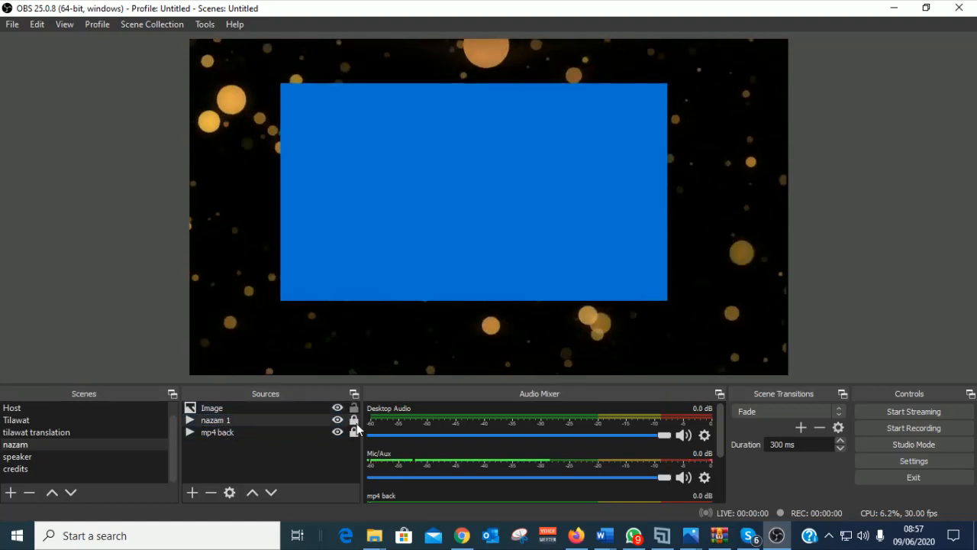
pyautogui.click(250, 492)
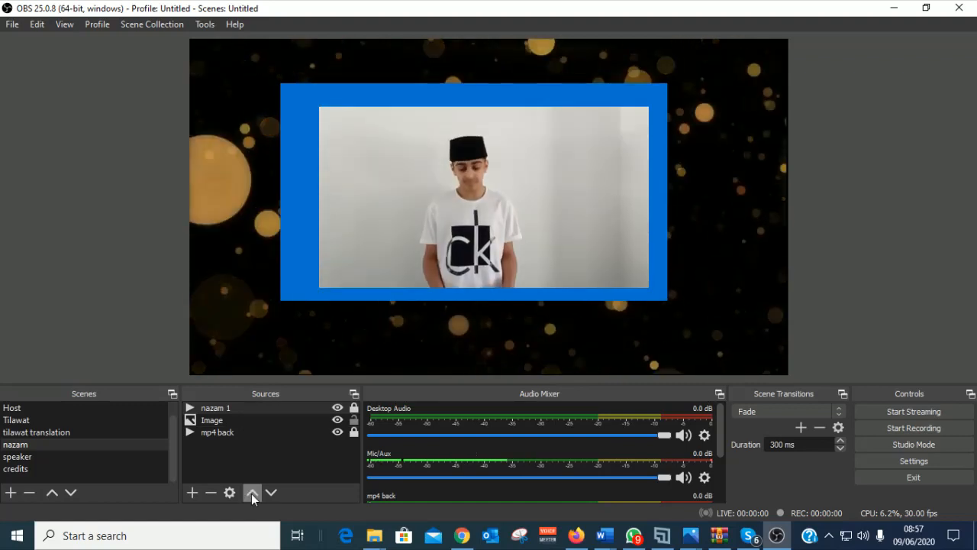
# Step: Enlarge the blue Image frame toward the bottom-right and top-left around the video
pyautogui.click(668, 301)
pyautogui.moveTo(667, 301); pyautogui.dragTo(685, 332)
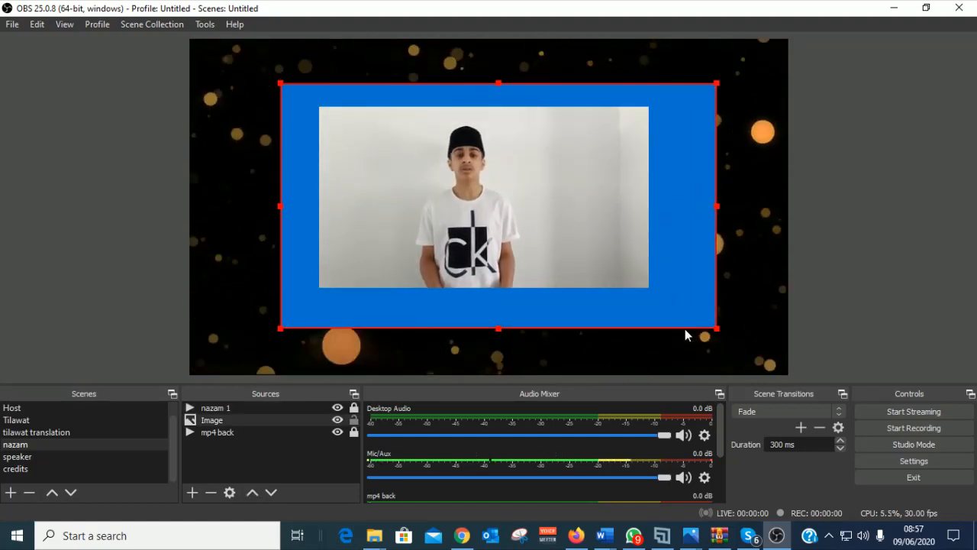
pyautogui.click(261, 74)
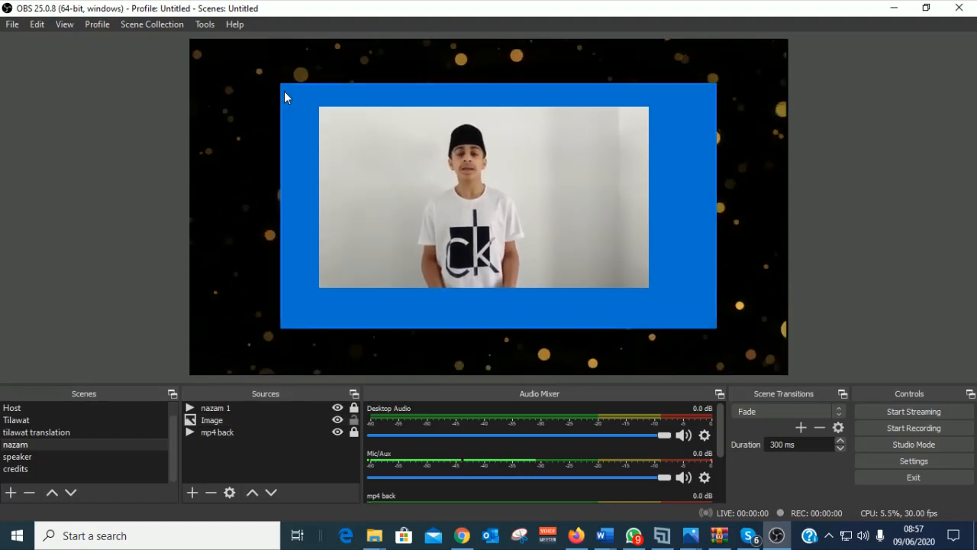
pyautogui.click(287, 89)
pyautogui.moveTo(277, 81); pyautogui.dragTo(259, 71)
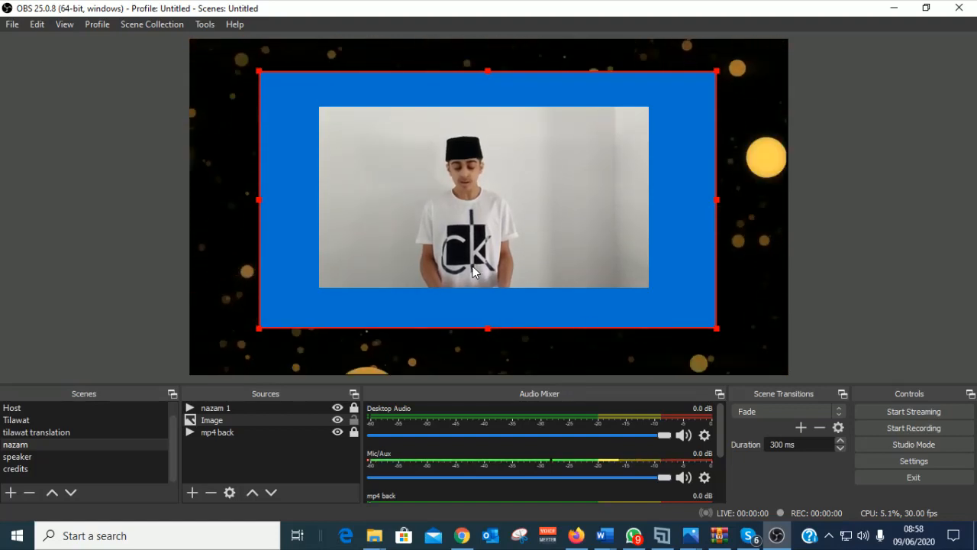
# Step: Switch through the Tilawat, tilawat translation and nazam scenes, finishing on the empty speaker scene
pyautogui.click(13, 458)
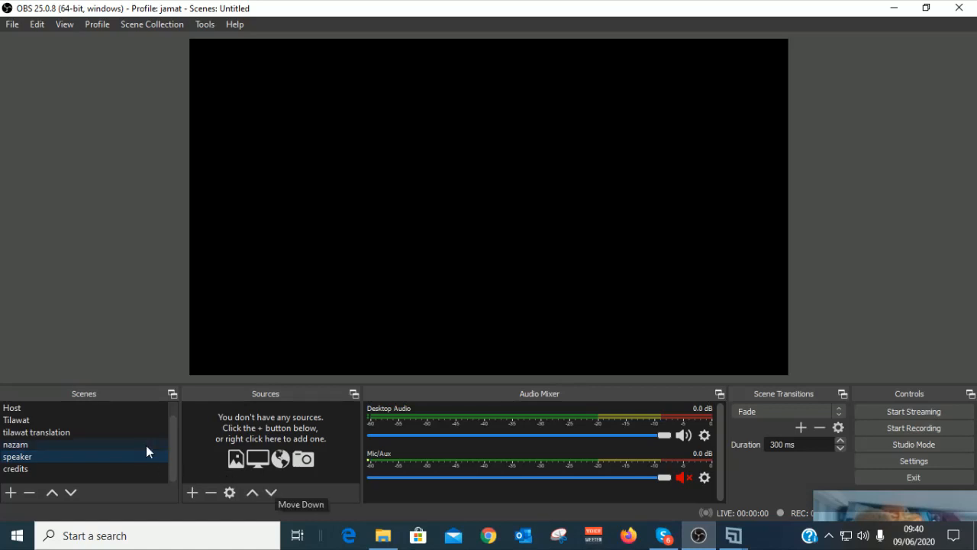
pyautogui.click(22, 420)
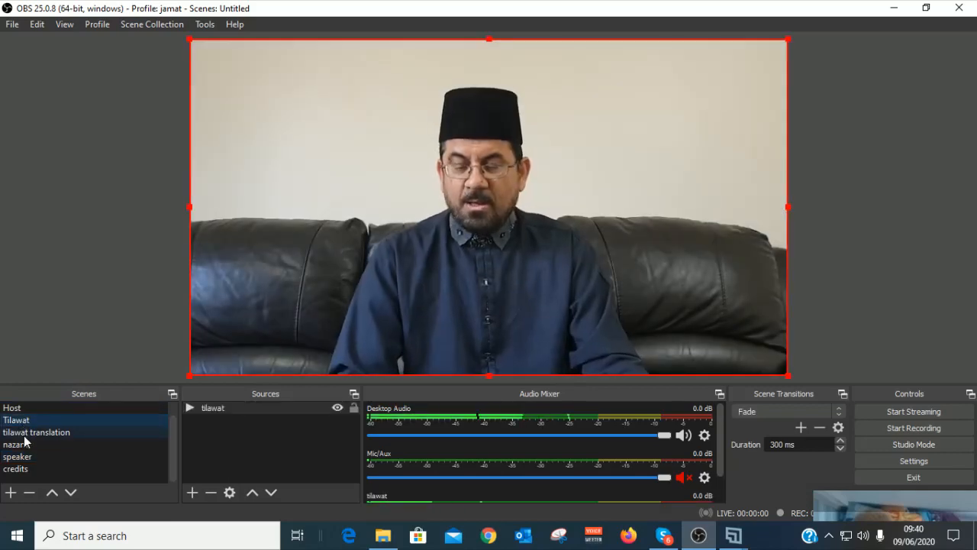
pyautogui.click(24, 434)
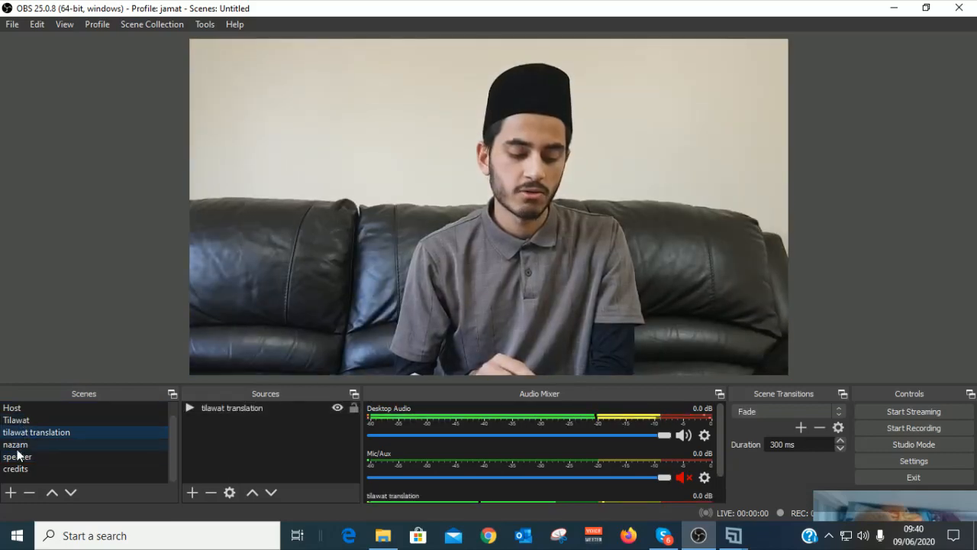
pyautogui.click(17, 449)
pyautogui.click(17, 455)
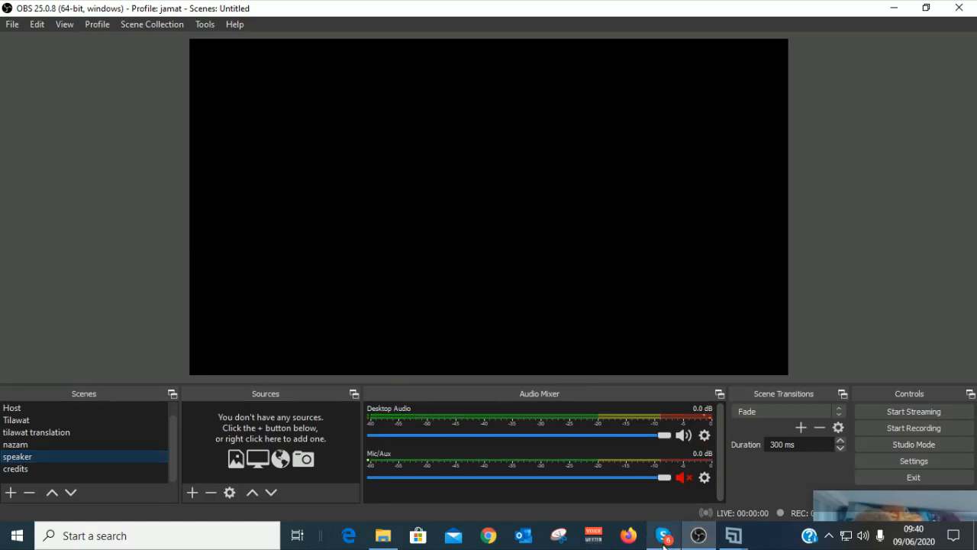
pyautogui.moveTo(663, 544)
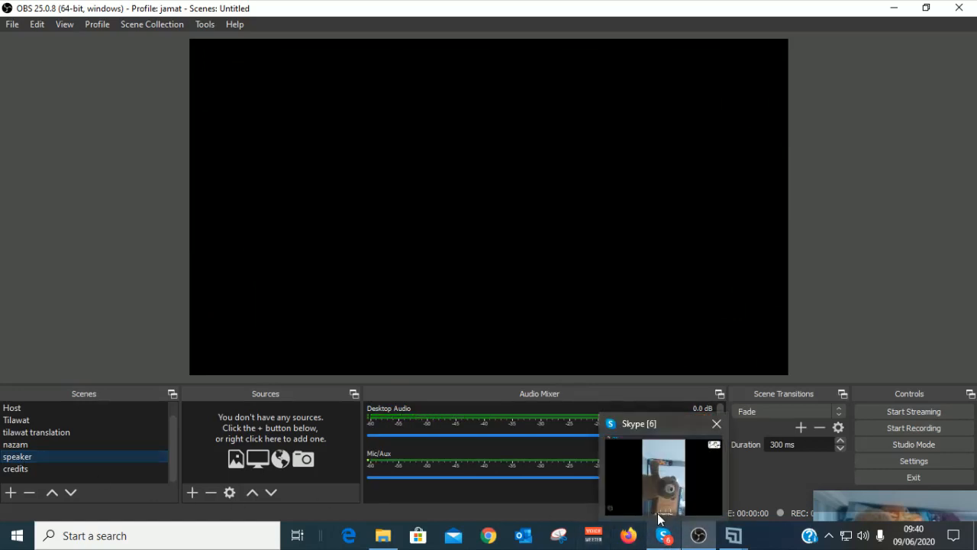
pyautogui.click(667, 538)
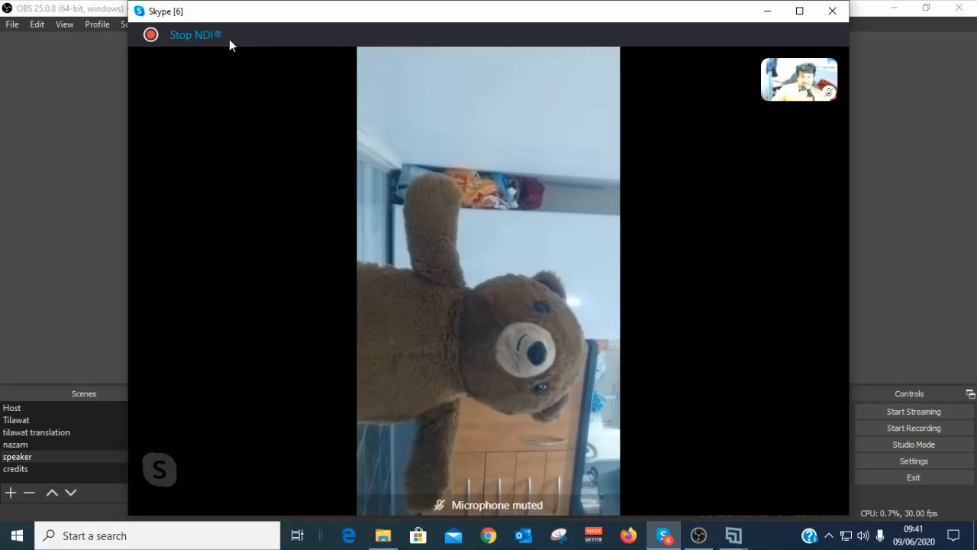
pyautogui.moveTo(267, 44)
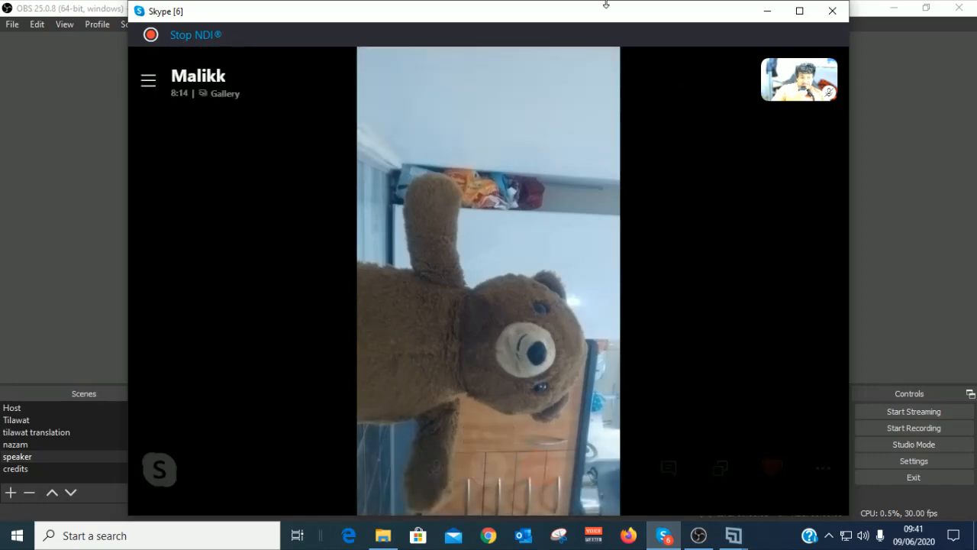
pyautogui.click(768, 11)
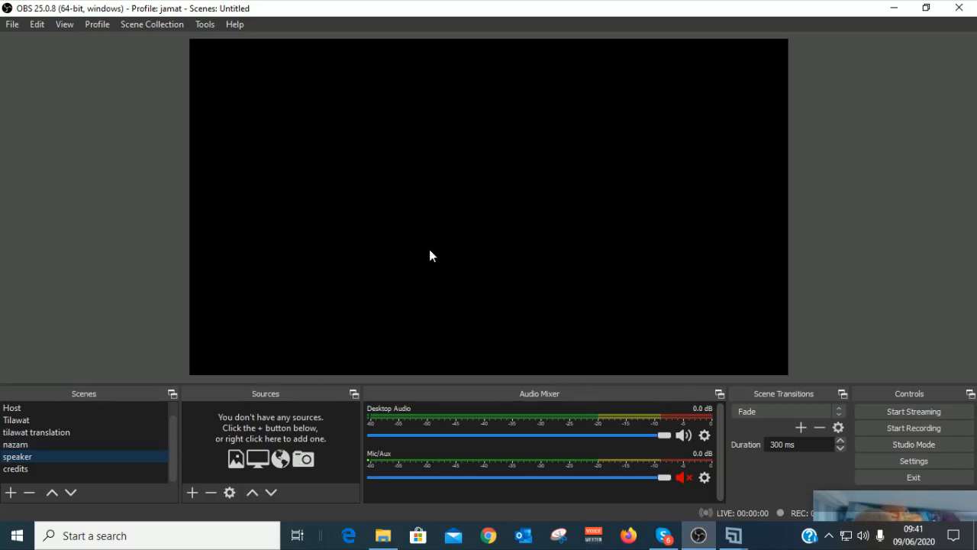
# Step: Add an NDI Source set to the remote Skype caller's feed, showing their live video
pyautogui.click(195, 495)
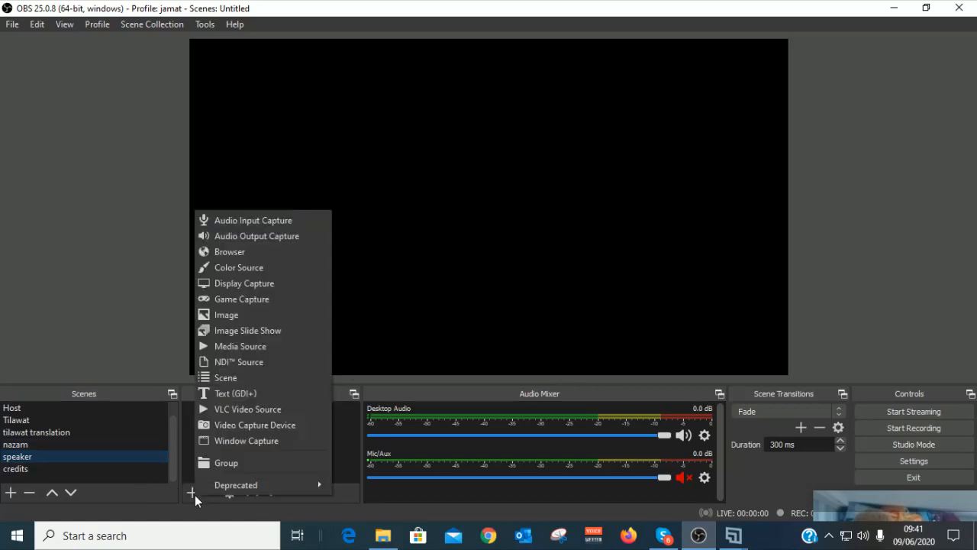
pyautogui.click(244, 359)
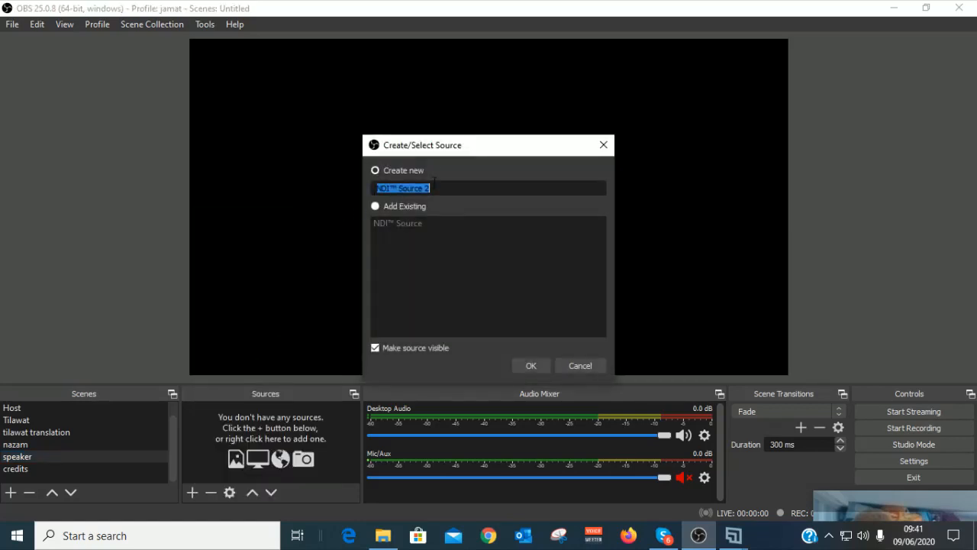
pyautogui.write('muzaffar')
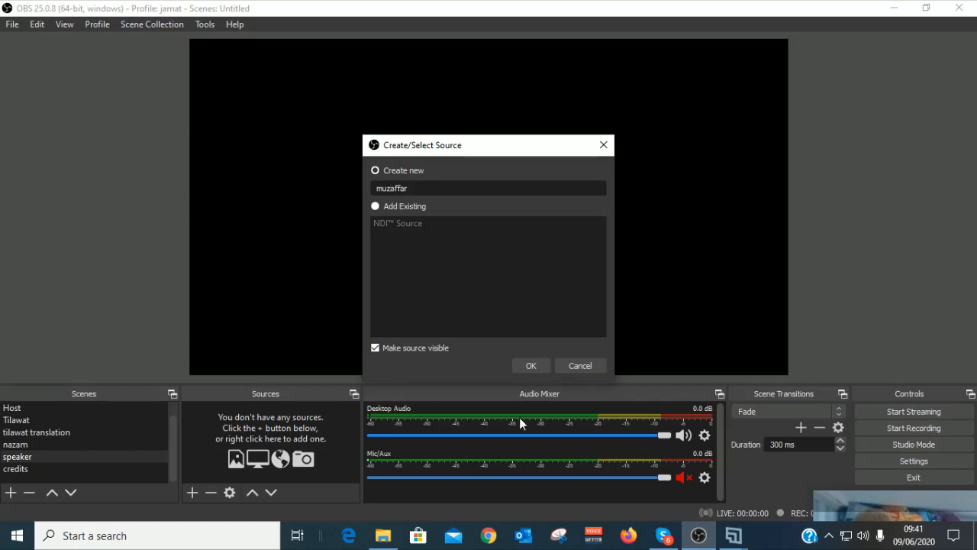
pyautogui.click(527, 365)
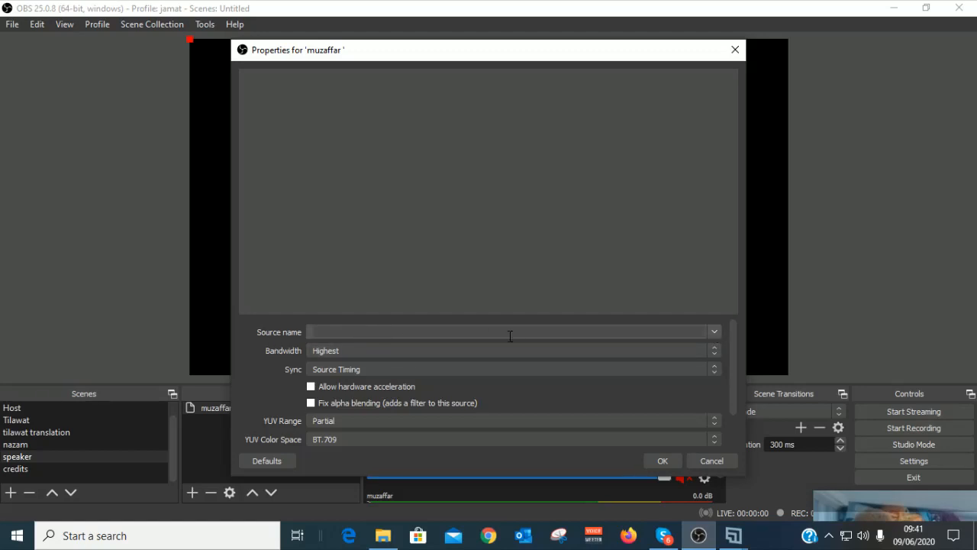
pyautogui.click(715, 331)
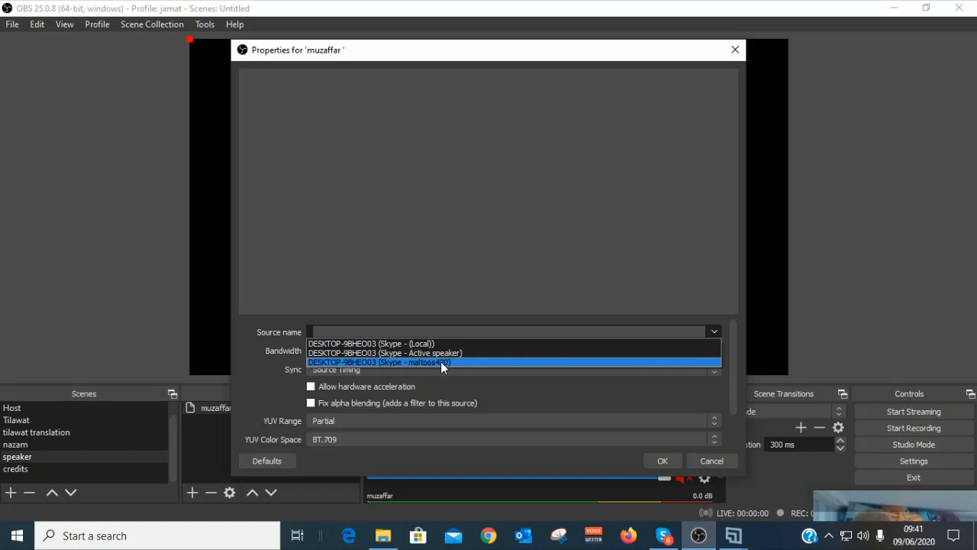
pyautogui.click(441, 362)
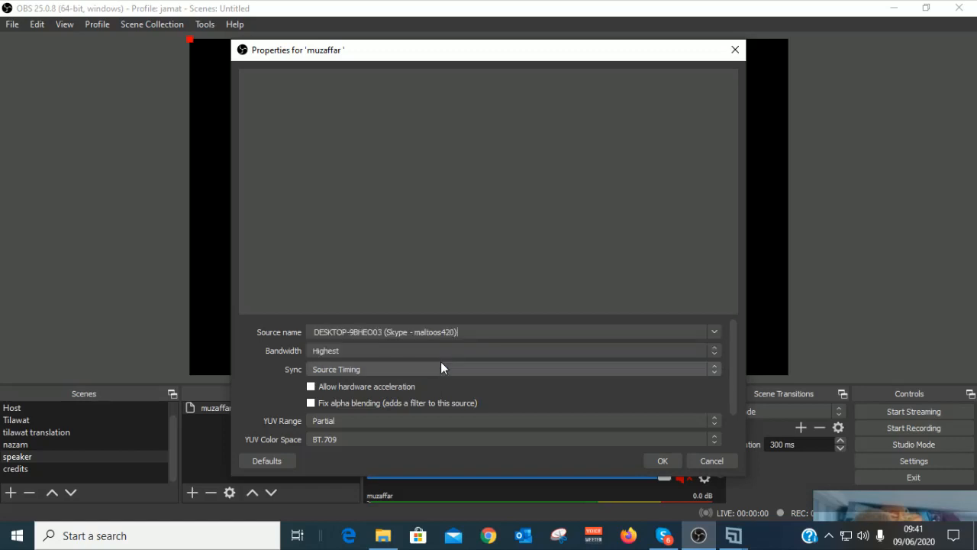
pyautogui.click(663, 460)
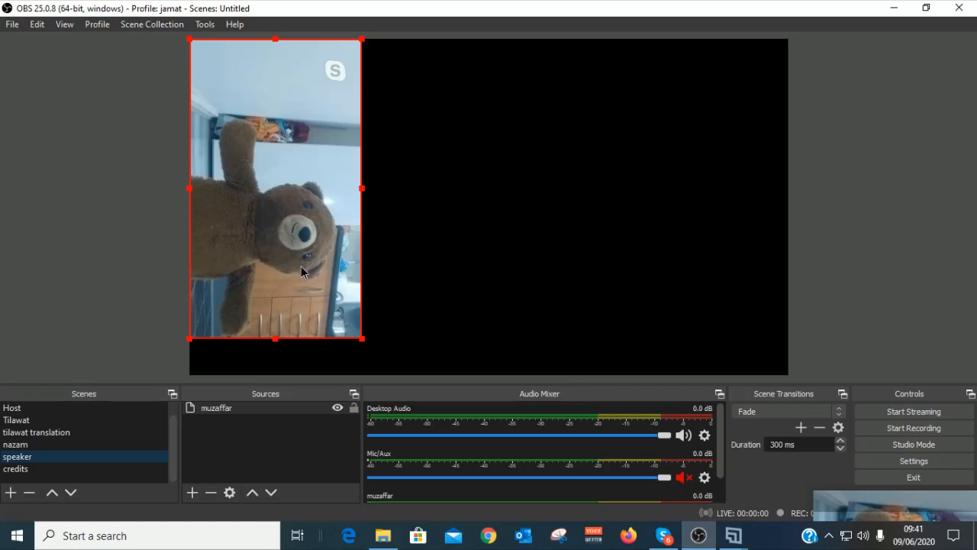
# Step: Rotate the Skype caller's NDI video 90° counter-clockwise and stretch it to fill the speaker canvas
pyautogui.moveTo(301, 266)
pyautogui.mouseDown()
pyautogui.moveTo(336, 269)
pyautogui.moveTo(307, 269)
pyautogui.mouseUp()
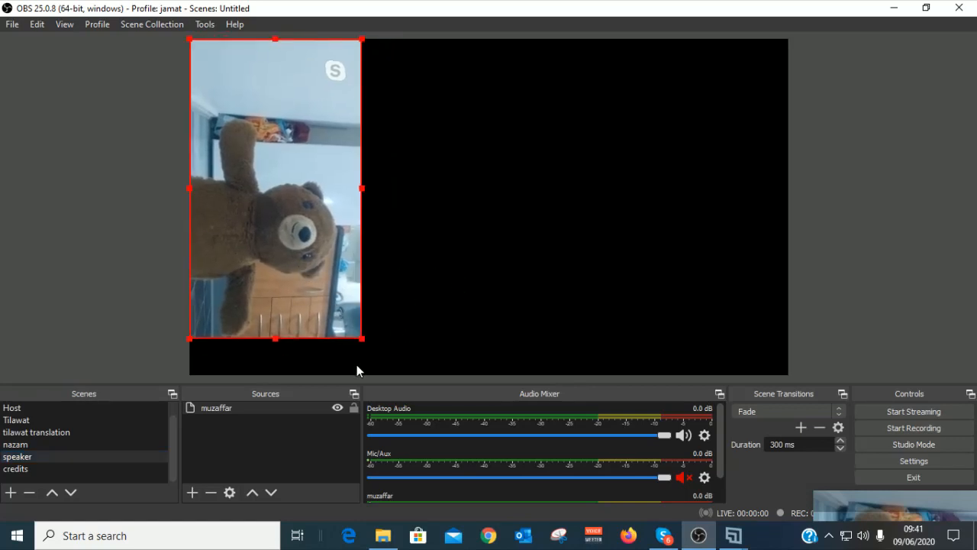
pyautogui.rightClick(297, 192)
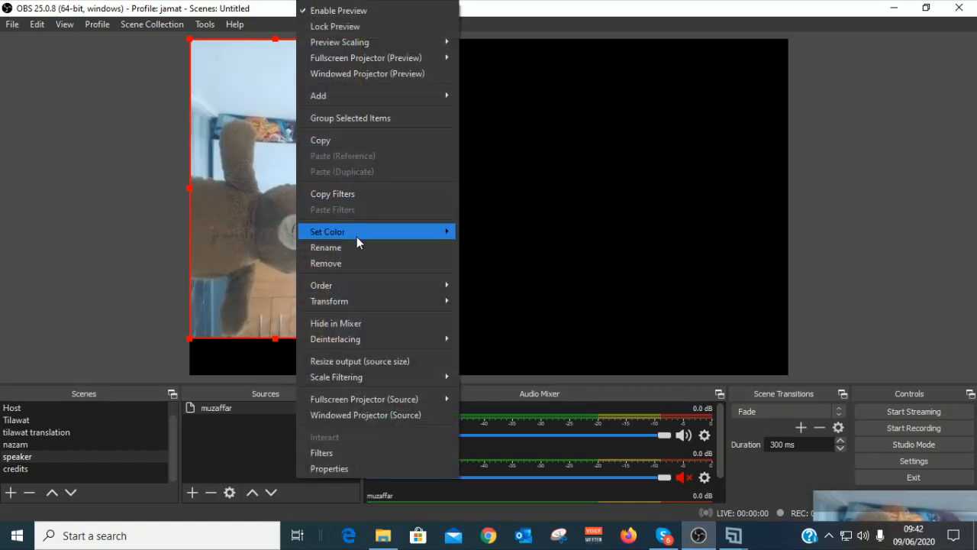
pyautogui.moveTo(382, 304)
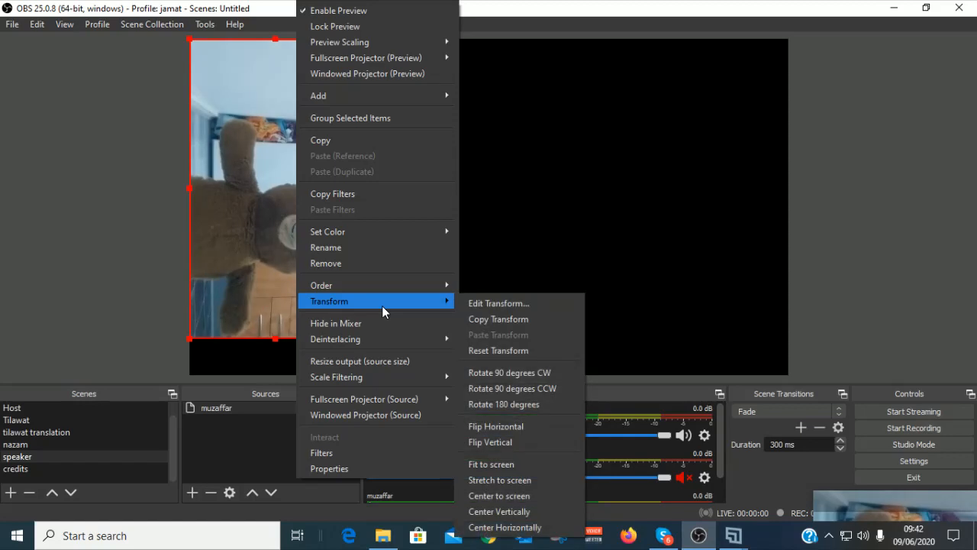
pyautogui.click(505, 386)
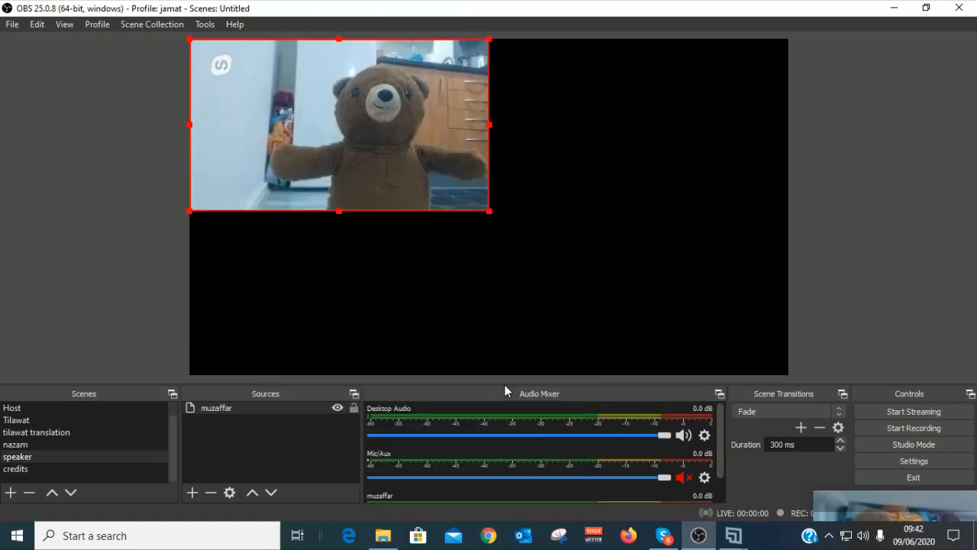
pyautogui.moveTo(491, 217); pyautogui.dragTo(785, 379)
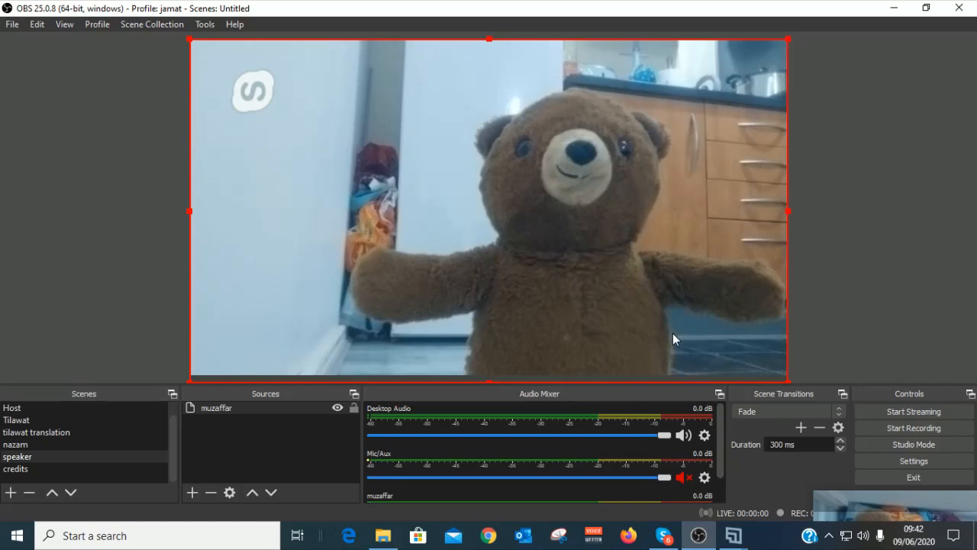
# Step: In the Host scene, add a new image source named Image 2
pyautogui.click(15, 414)
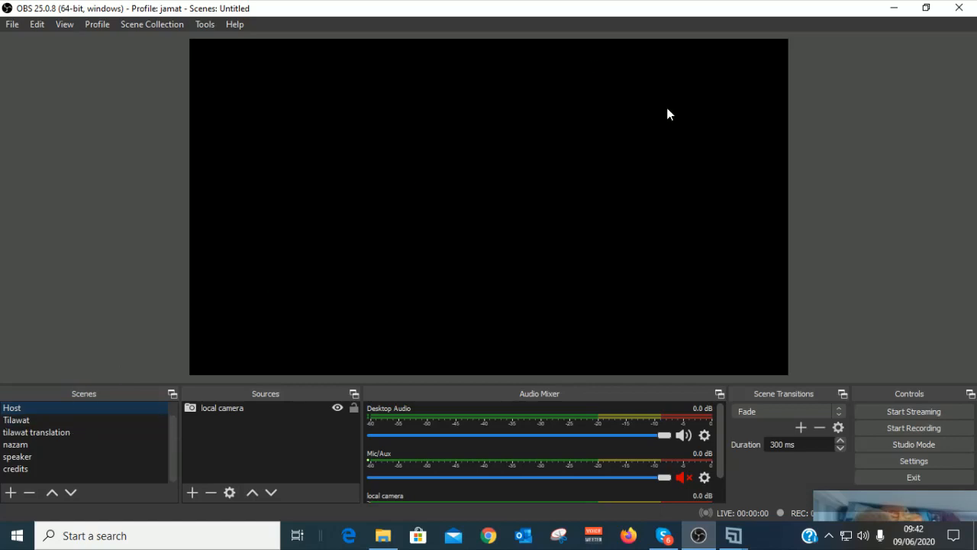
pyautogui.click(192, 492)
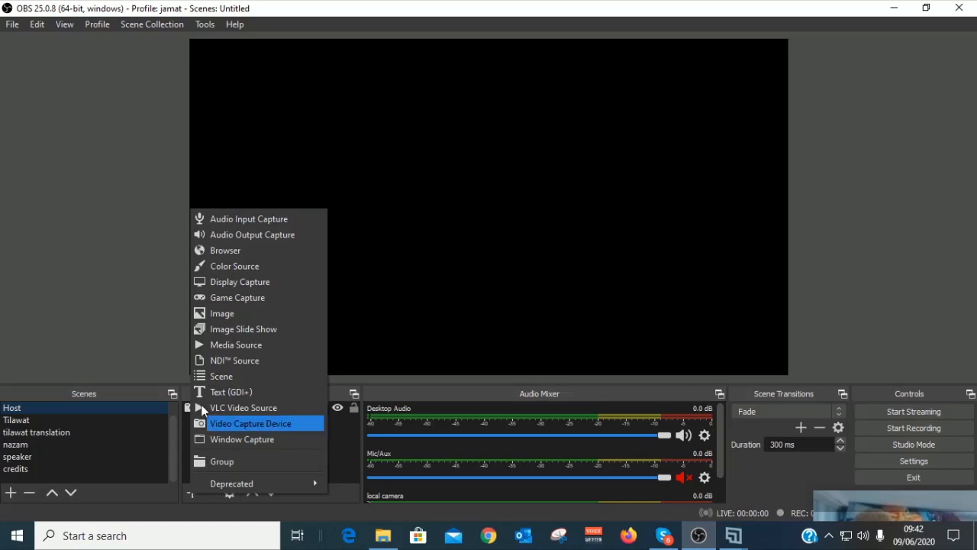
pyautogui.click(202, 313)
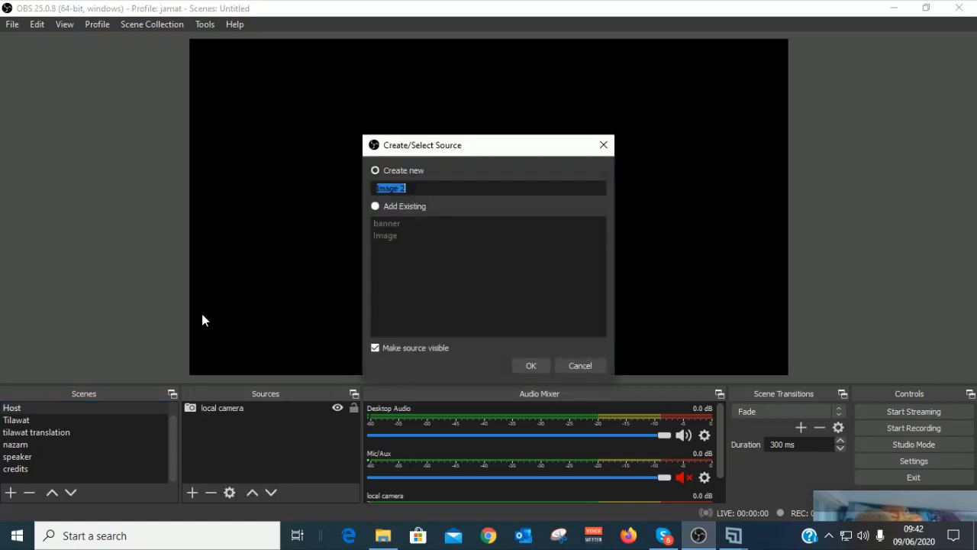
pyautogui.click(531, 365)
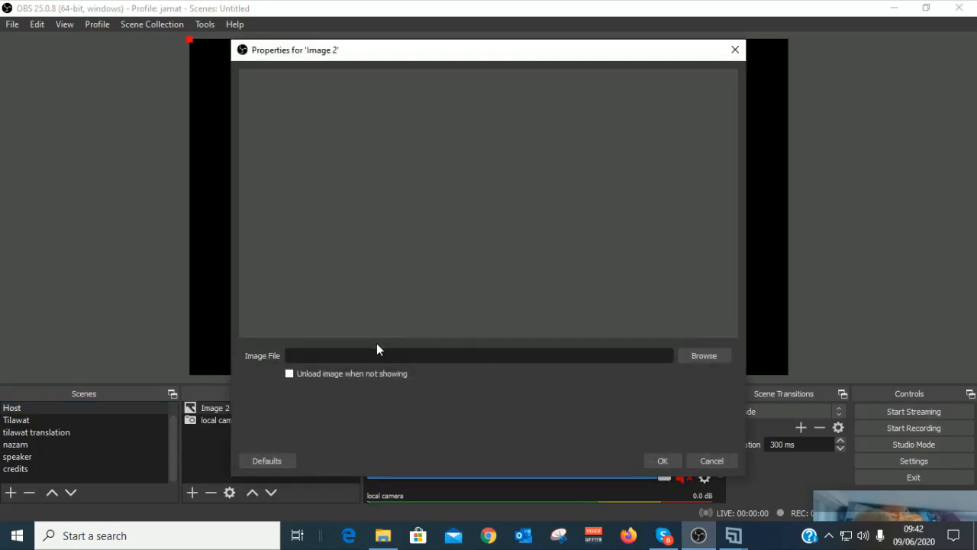
# Step: Load murabi sahib pic.JPG from the Desktop into Image 2 and apply it
pyautogui.click(695, 355)
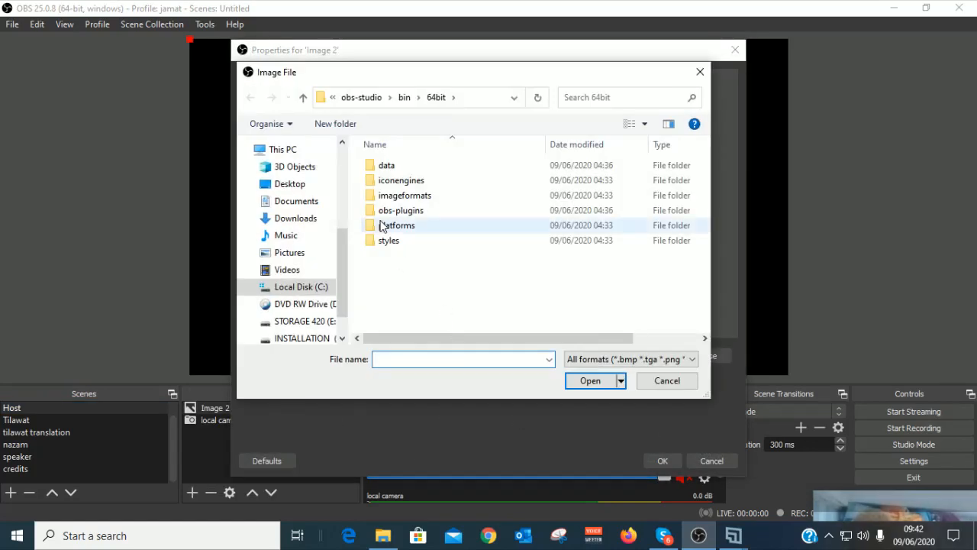
pyautogui.moveTo(342, 271); pyautogui.dragTo(342, 187)
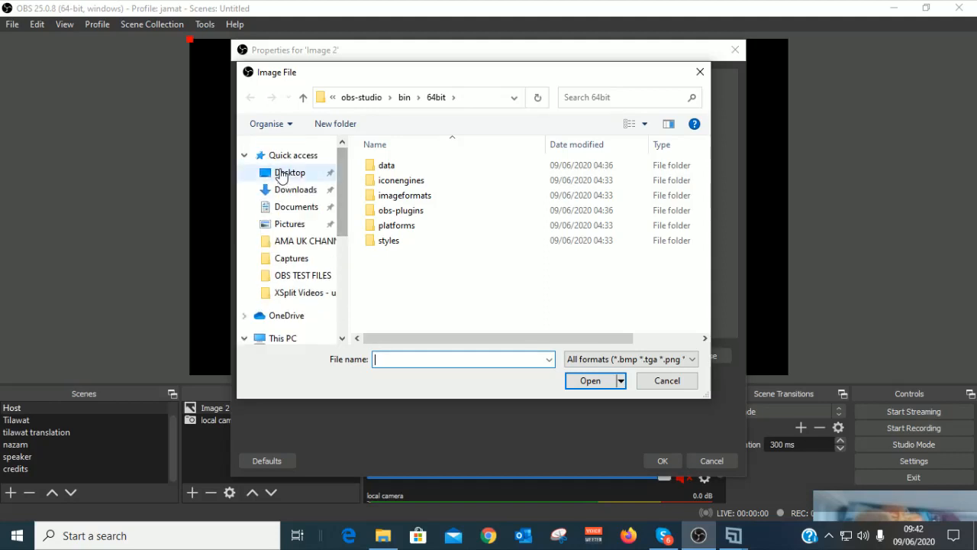
pyautogui.click(289, 173)
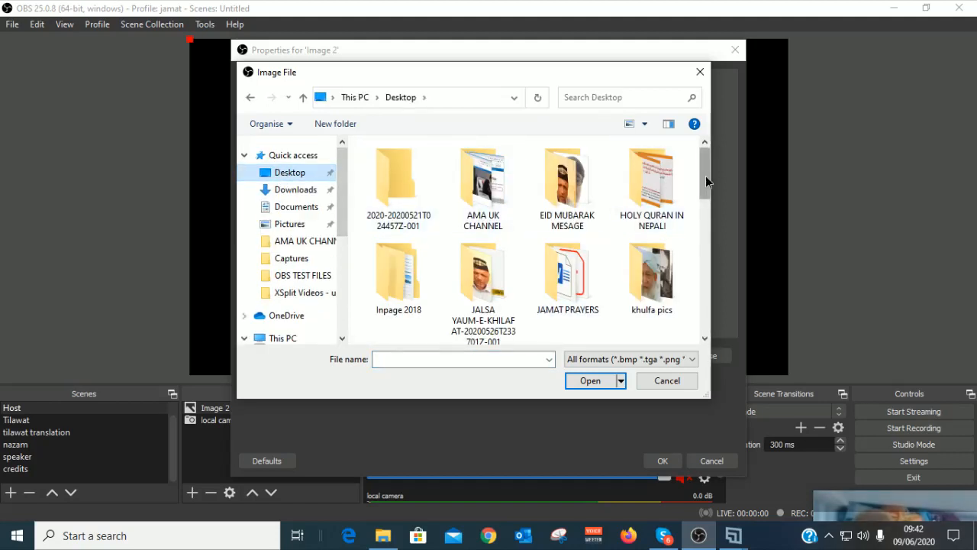
pyautogui.moveTo(705, 176); pyautogui.dragTo(699, 267)
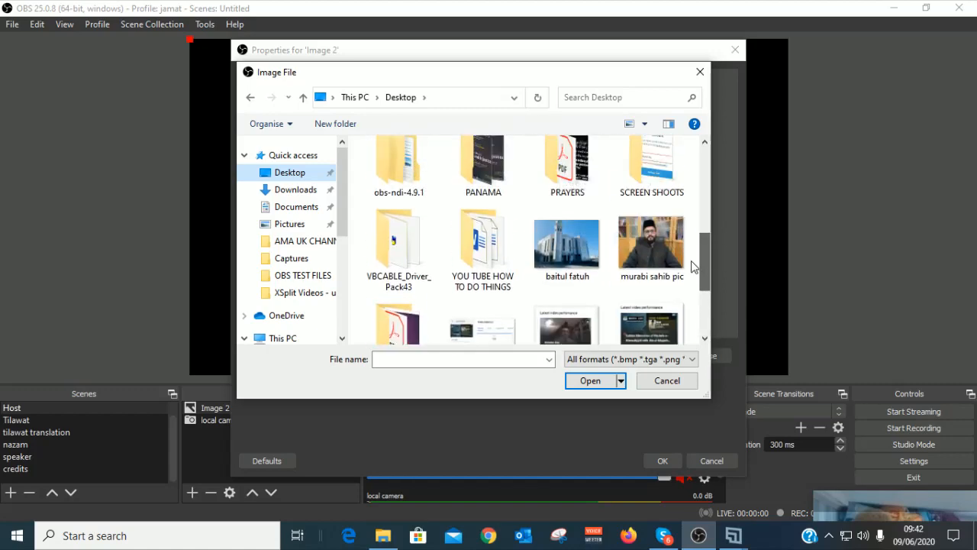
pyautogui.click(664, 262)
pyautogui.click(593, 383)
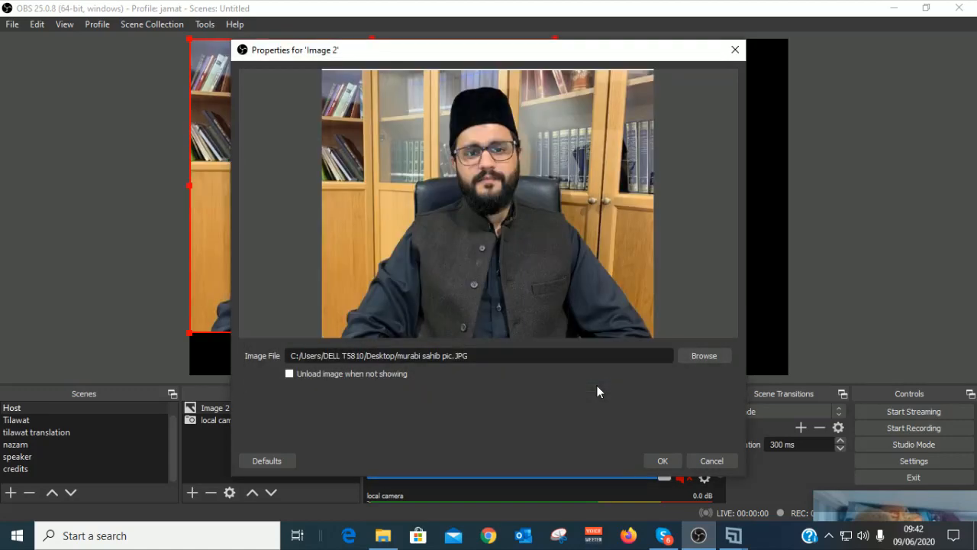
pyautogui.click(663, 458)
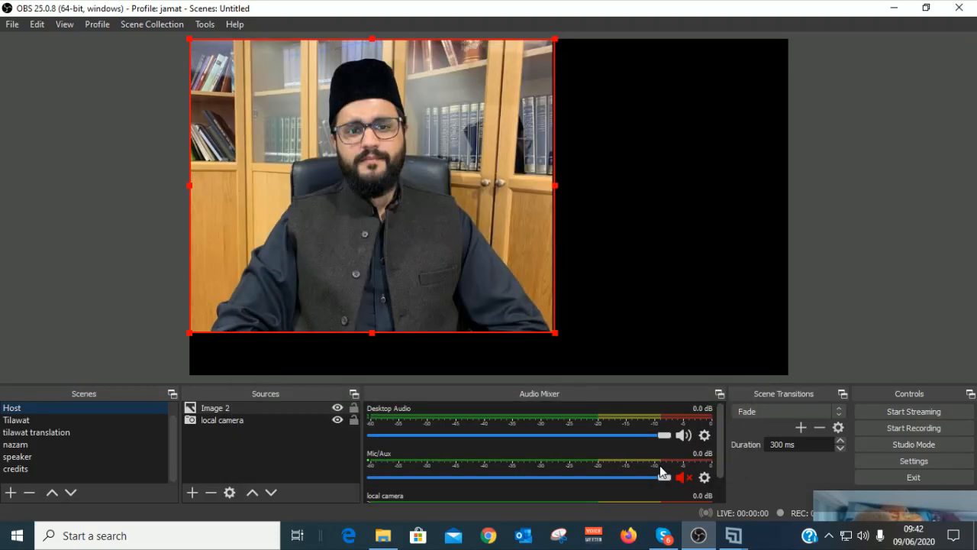
# Step: Crop the presenter photo's sides, top and bottom down to the man and his bookcase
pyautogui.moveTo(555, 337); pyautogui.dragTo(595, 364)
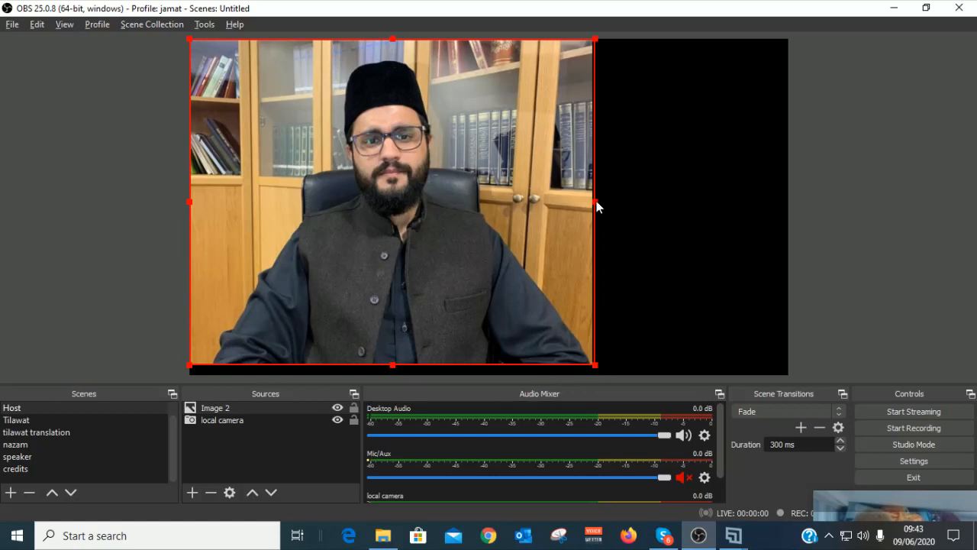
pyautogui.moveTo(595, 201); pyautogui.dragTo(530, 206)
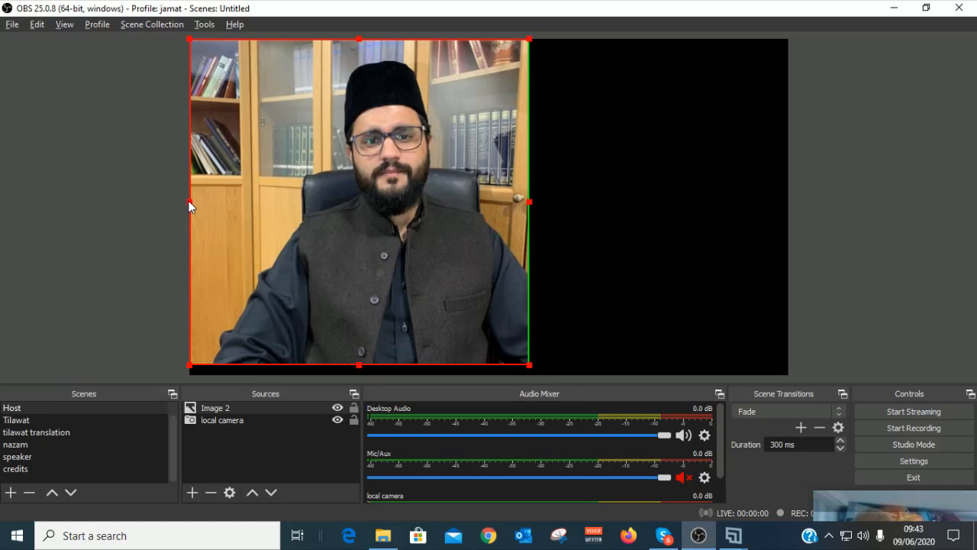
pyautogui.moveTo(188, 201); pyautogui.dragTo(262, 220)
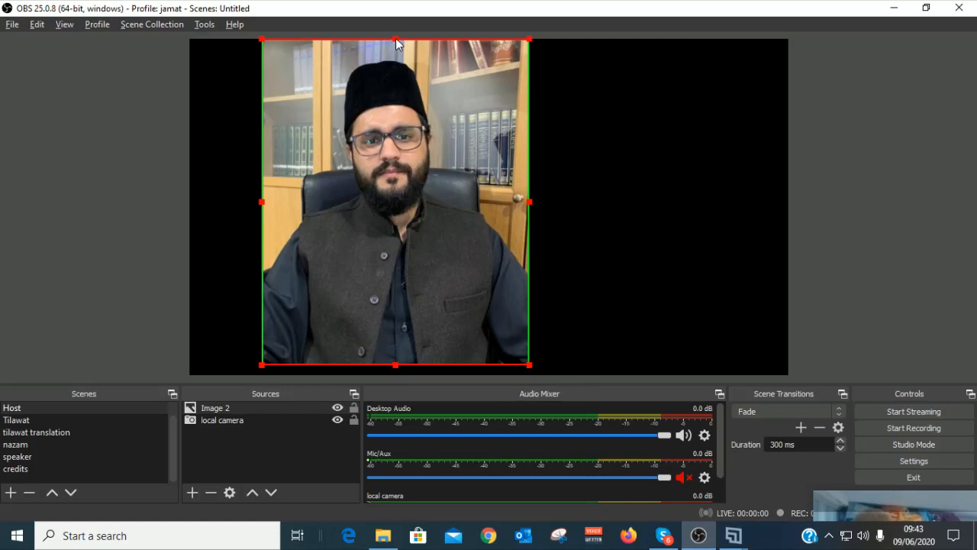
pyautogui.moveTo(396, 42); pyautogui.dragTo(394, 58)
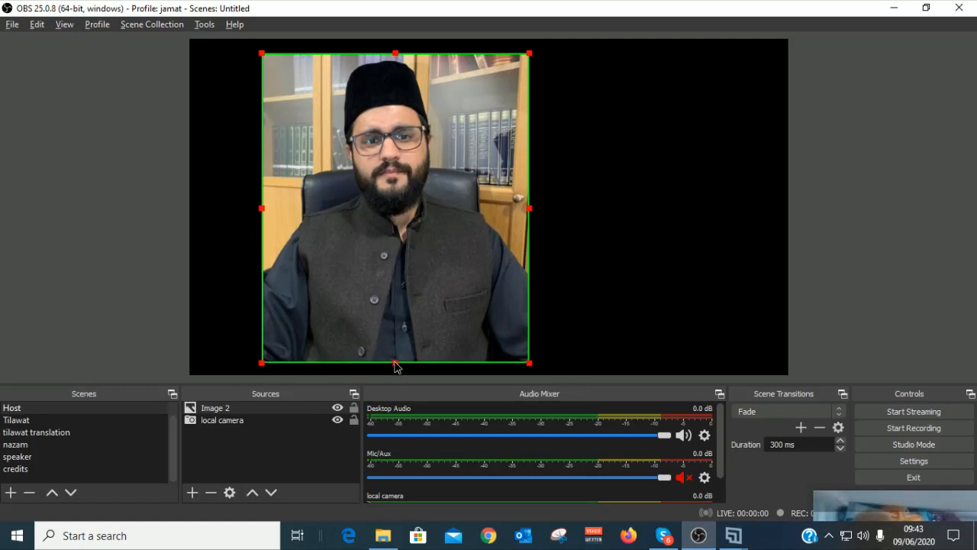
pyautogui.moveTo(397, 369); pyautogui.dragTo(409, 256)
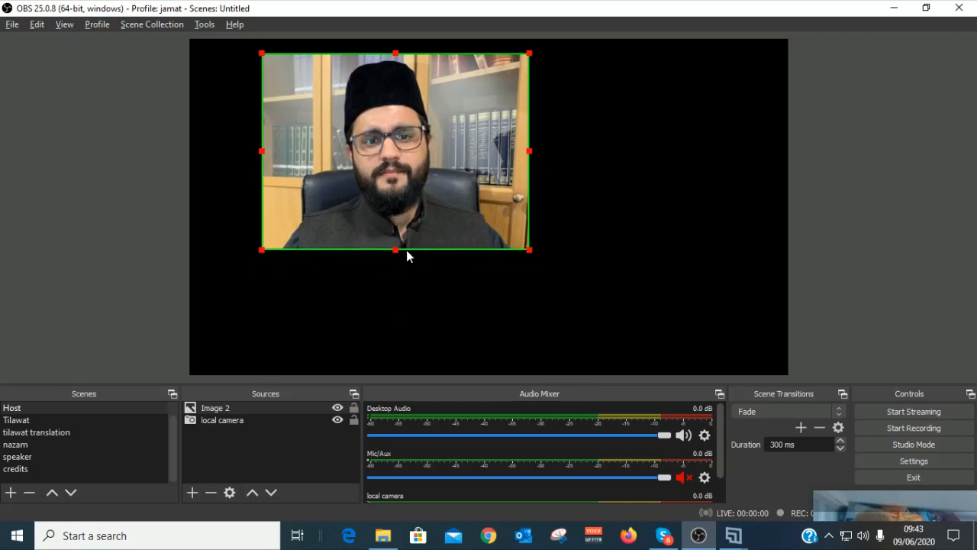
# Step: Enlarge the cropped photo to full canvas height and centre it horizontally
pyautogui.moveTo(479, 216); pyautogui.dragTo(528, 221)
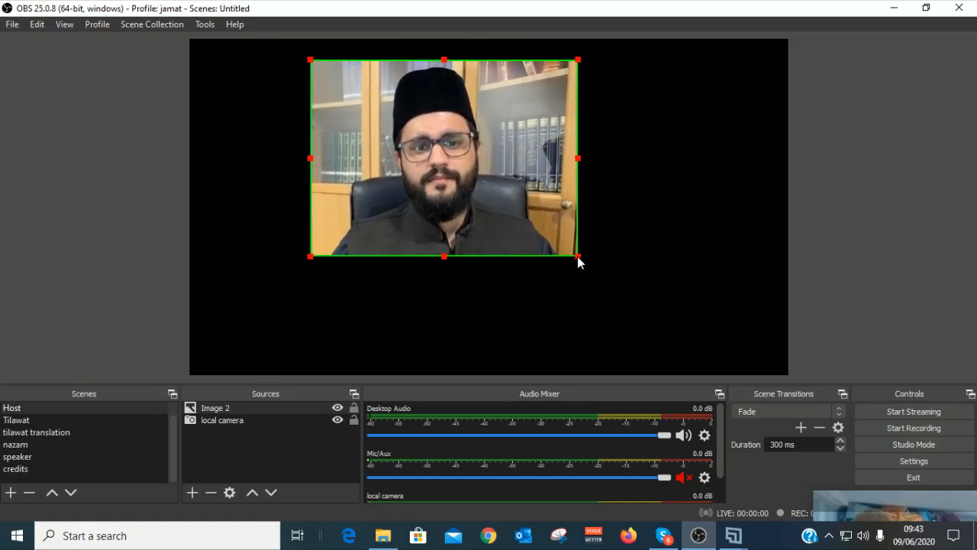
pyautogui.moveTo(578, 257); pyautogui.dragTo(720, 345)
pyautogui.moveTo(565, 262); pyautogui.dragTo(485, 258)
pyautogui.moveTo(603, 341); pyautogui.dragTo(650, 355)
pyautogui.moveTo(559, 312); pyautogui.dragTo(624, 314)
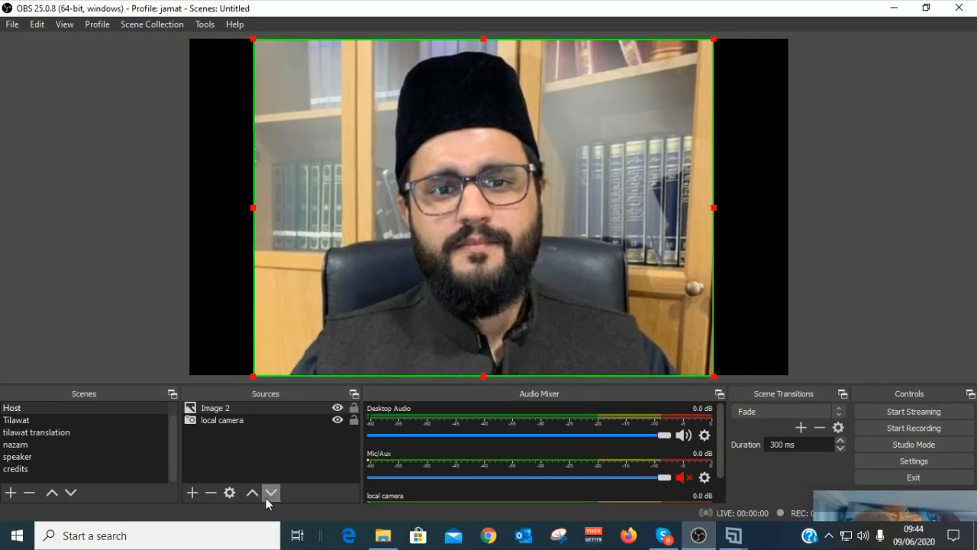
pyautogui.click(190, 495)
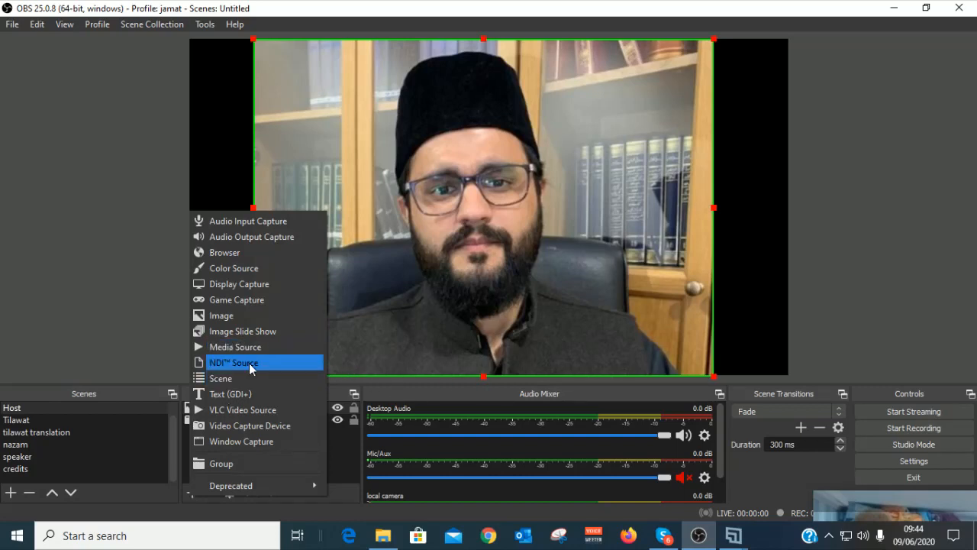
# Step: Add a new image source named 'bk ground'
pyautogui.click(240, 316)
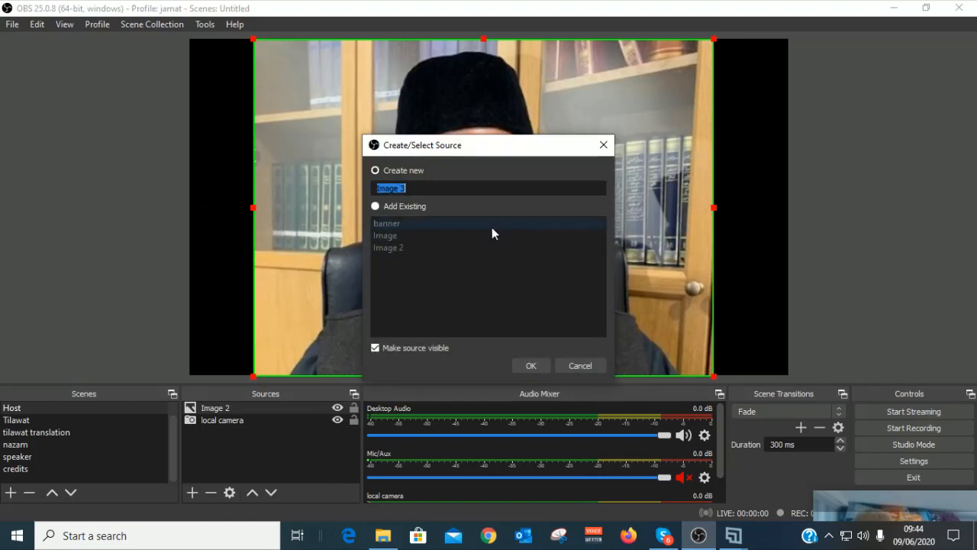
pyautogui.write('bk ground')
pyautogui.click(532, 366)
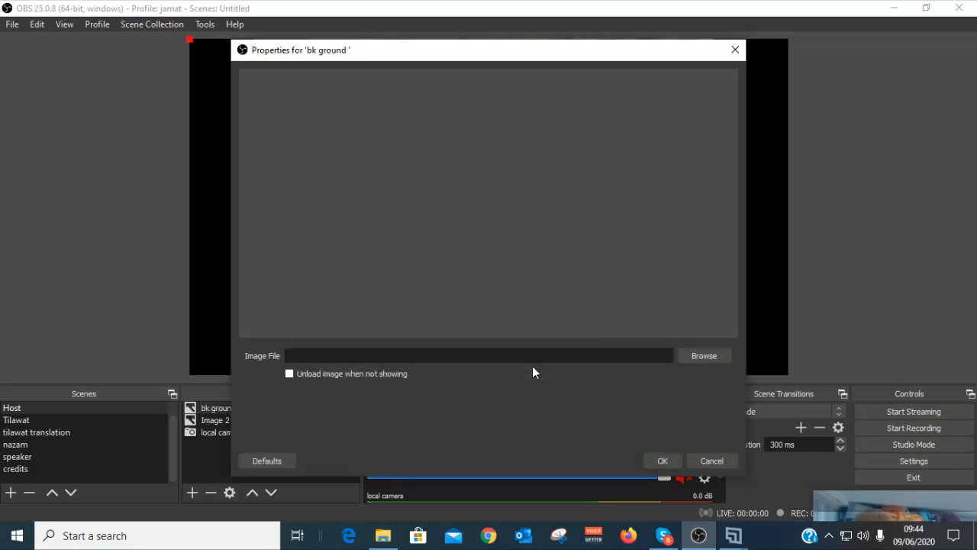
# Step: Load the oxford-blue solid background from the AMA UK CHANNEL folder into bk ground
pyautogui.click(702, 355)
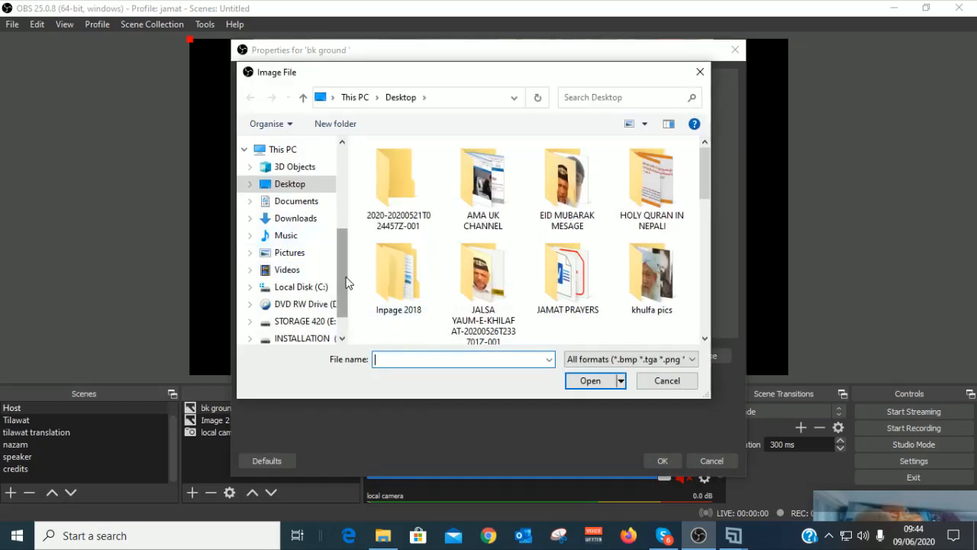
pyautogui.click(302, 190)
pyautogui.moveTo(706, 179); pyautogui.dragTo(708, 142)
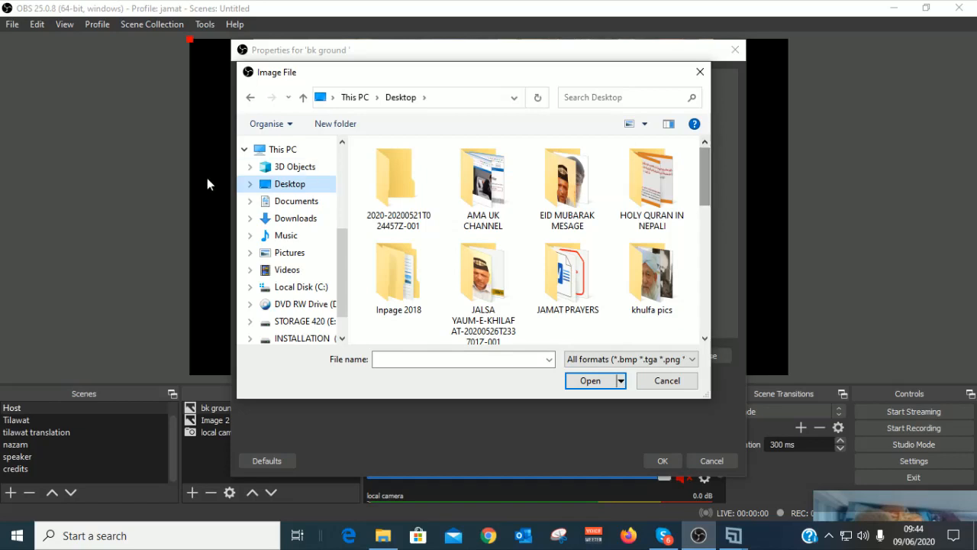
pyautogui.click(282, 148)
pyautogui.click(287, 187)
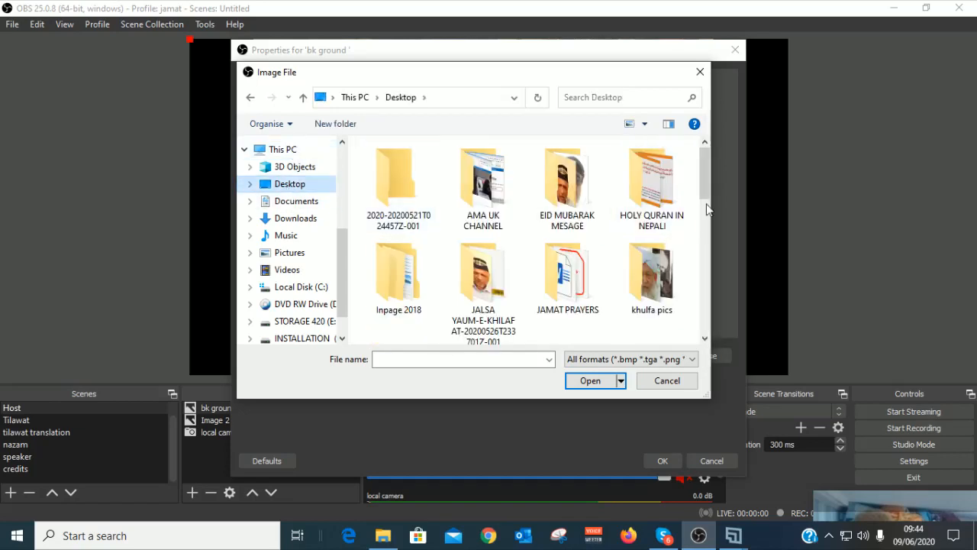
pyautogui.moveTo(709, 184)
pyautogui.mouseDown()
pyautogui.moveTo(695, 344)
pyautogui.moveTo(701, 183)
pyautogui.mouseUp()
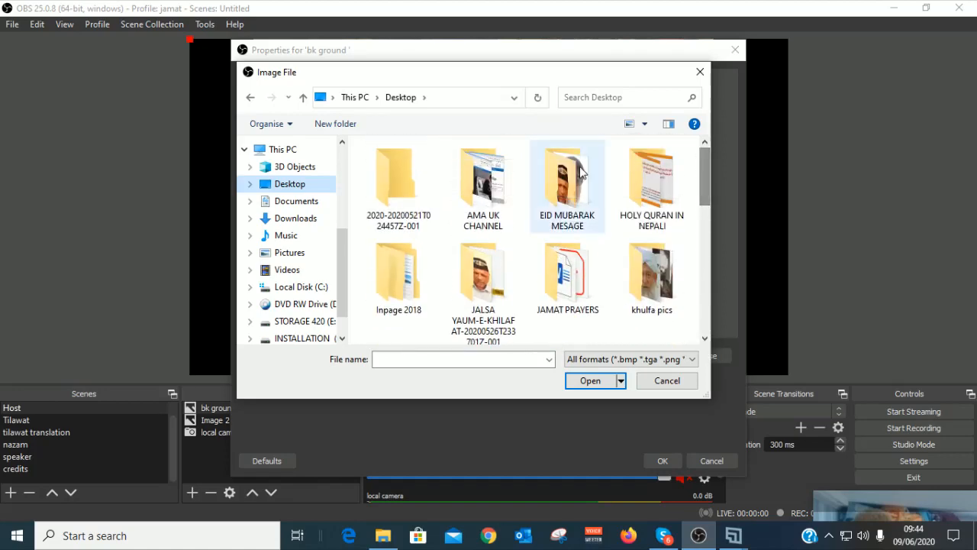
pyautogui.doubleClick(502, 200)
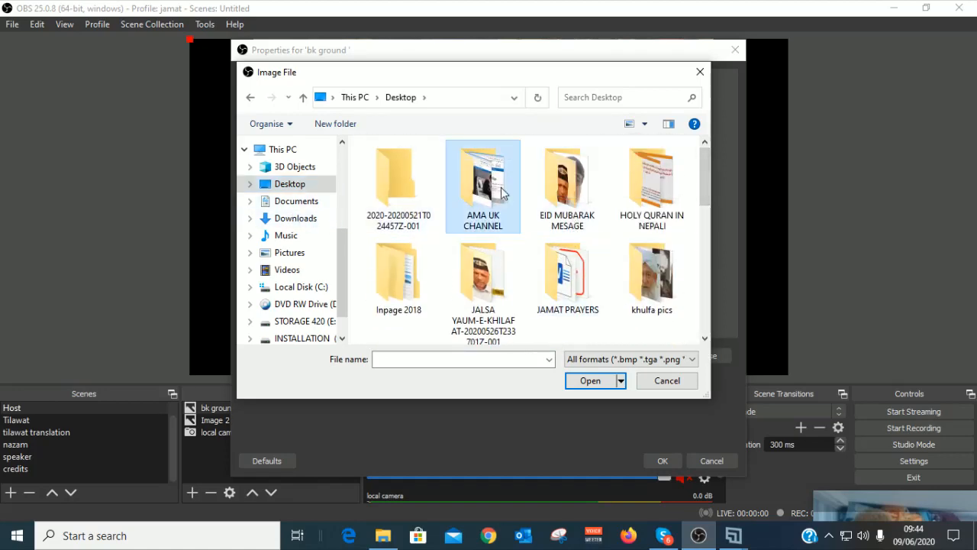
pyautogui.moveTo(704, 155); pyautogui.dragTo(707, 181)
pyautogui.click(398, 277)
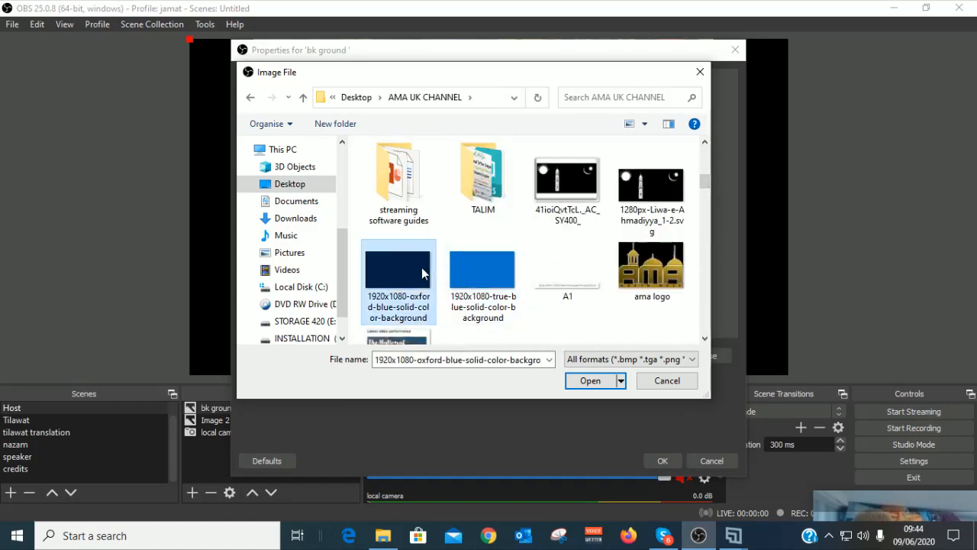
pyautogui.click(590, 381)
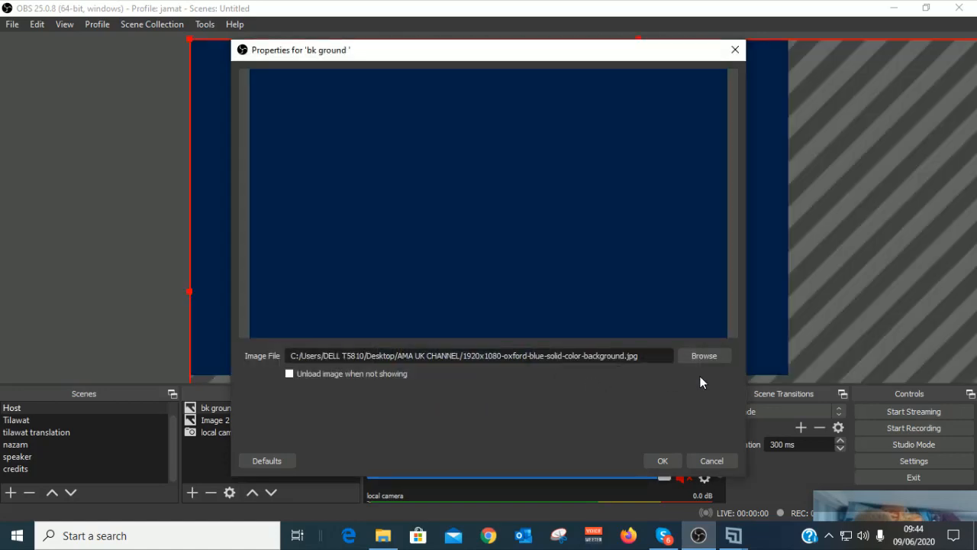
pyautogui.click(652, 463)
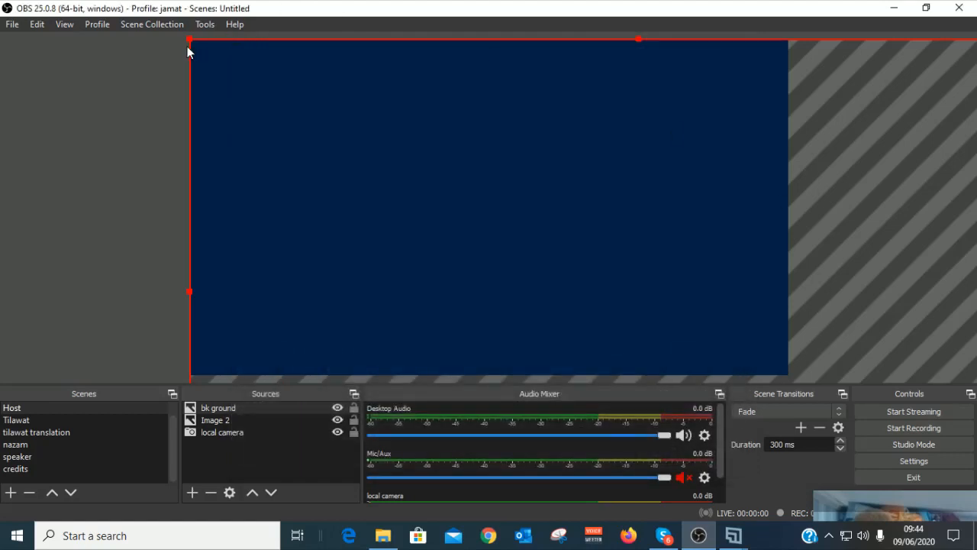
# Step: Stretch the oxford-blue background to the canvas and move it below Image 2 in Sources
pyautogui.moveTo(190, 38); pyautogui.dragTo(319, 56)
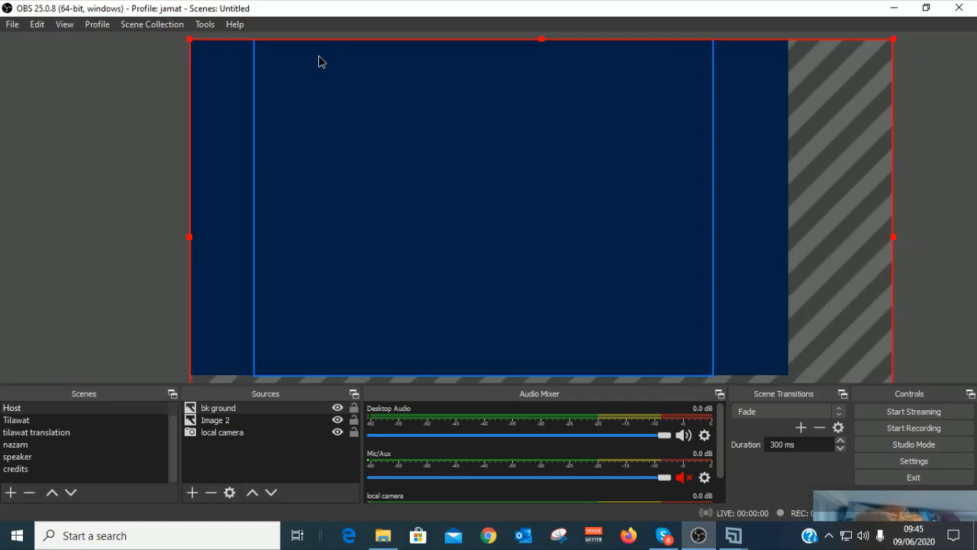
pyautogui.moveTo(188, 44); pyautogui.dragTo(327, 59)
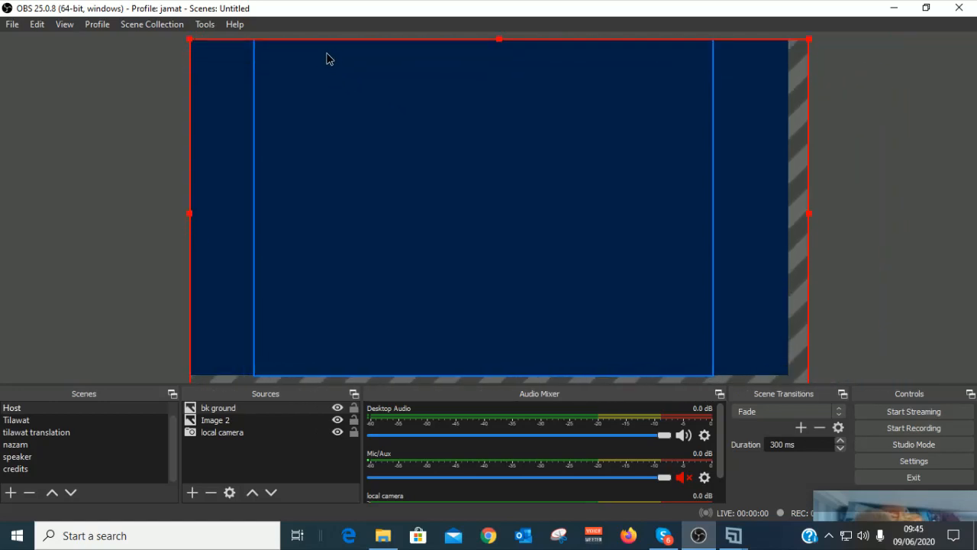
pyautogui.moveTo(192, 40); pyautogui.dragTo(233, 58)
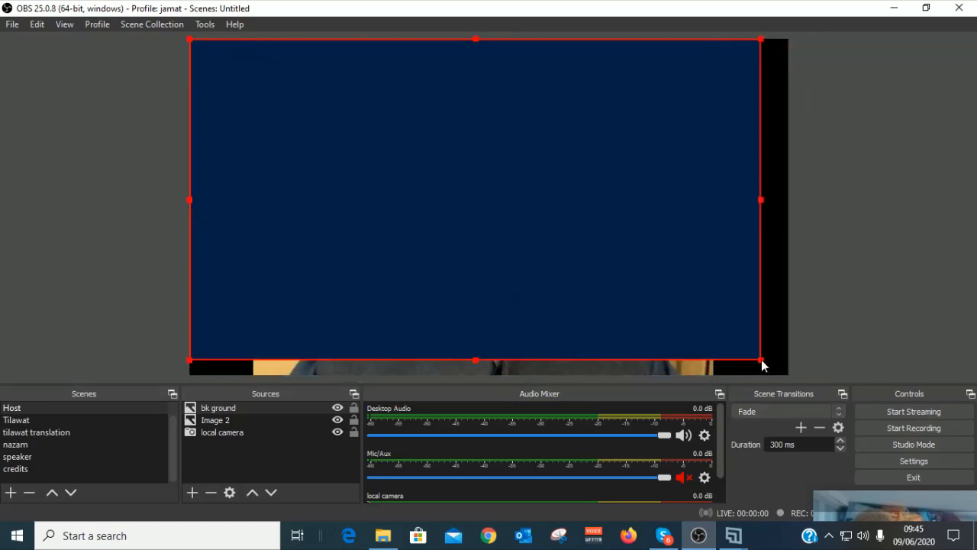
pyautogui.moveTo(763, 361); pyautogui.dragTo(785, 375)
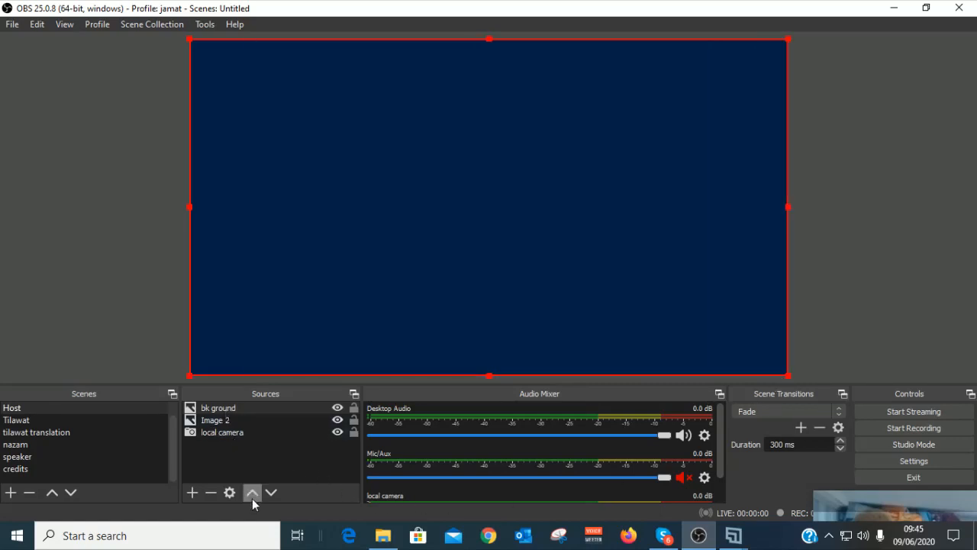
pyautogui.click(224, 408)
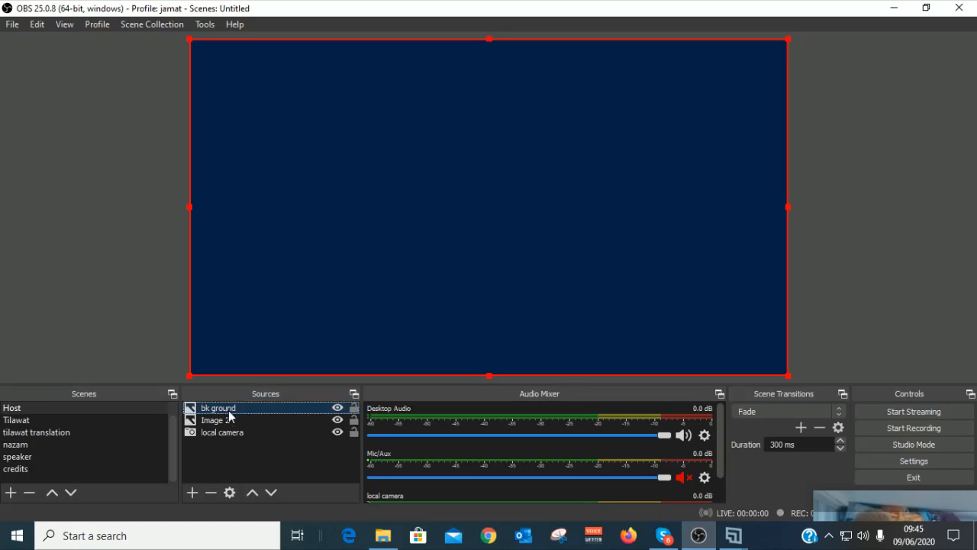
pyautogui.click(271, 493)
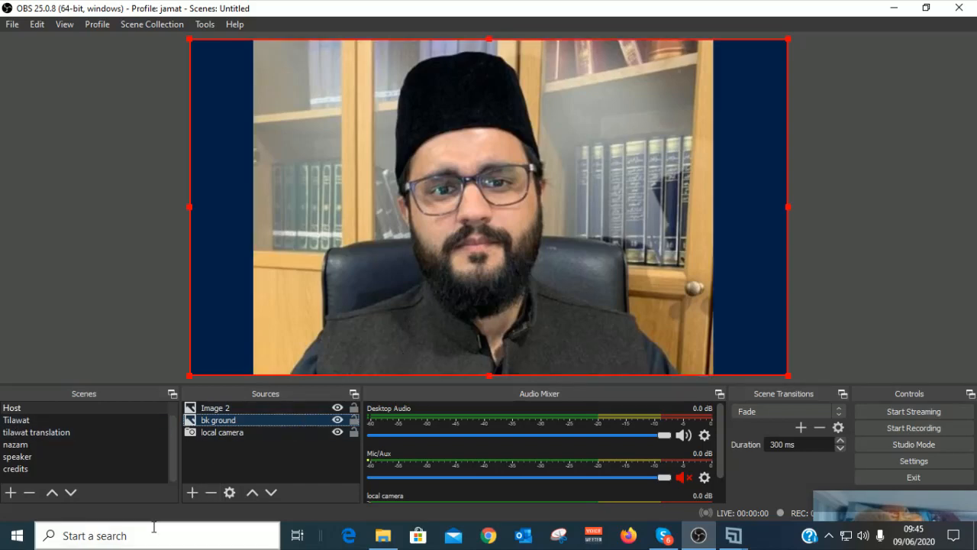
# Step: Add a new image source named 'name tags' to the Host scene
pyautogui.click(191, 492)
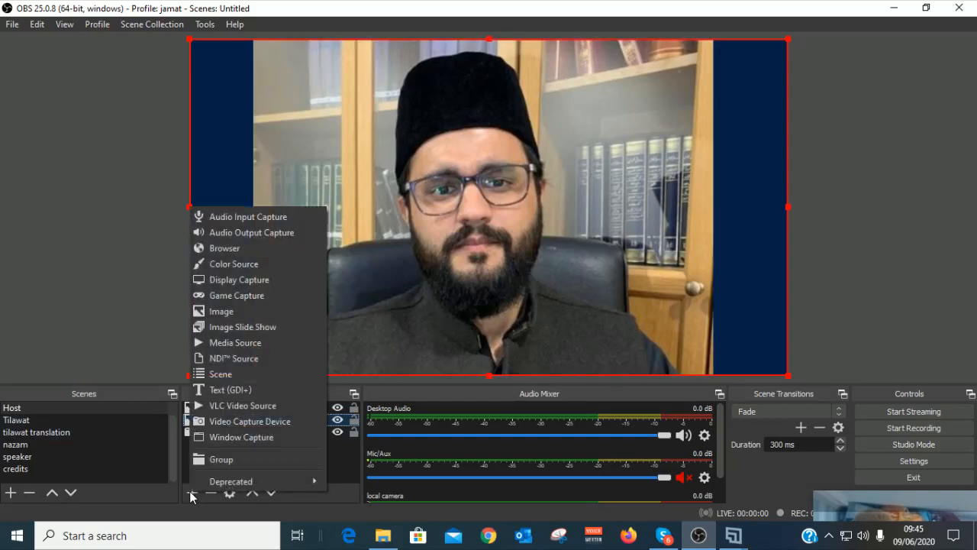
pyautogui.click(230, 314)
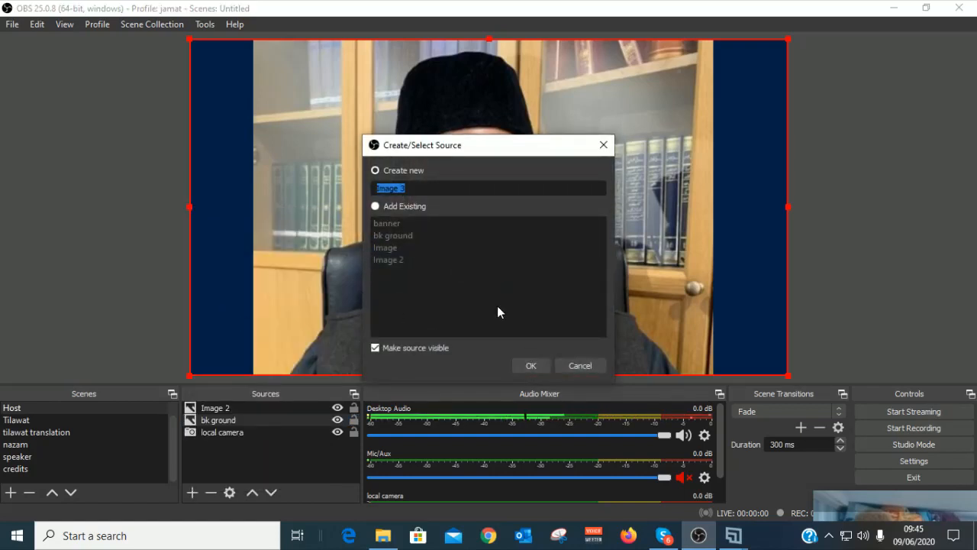
pyautogui.write('name tags')
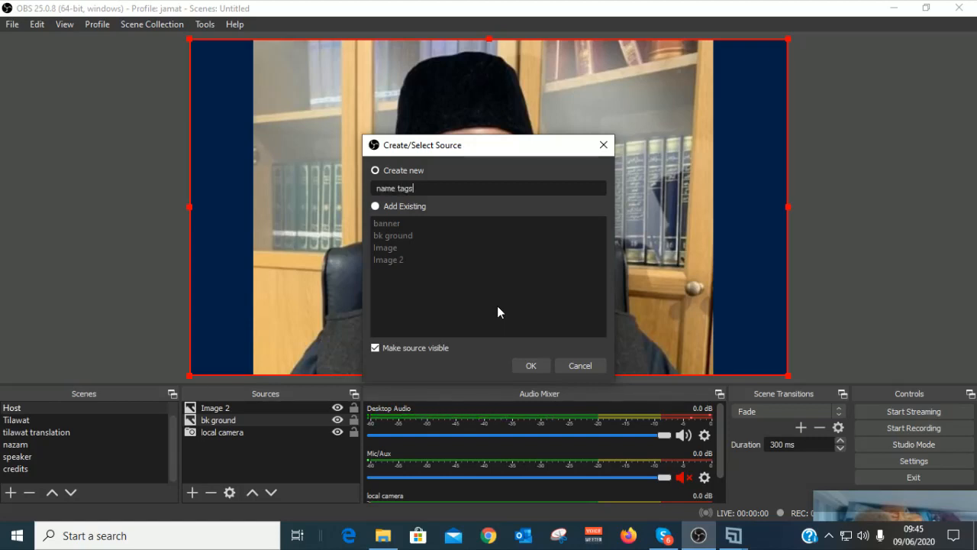
pyautogui.click(527, 367)
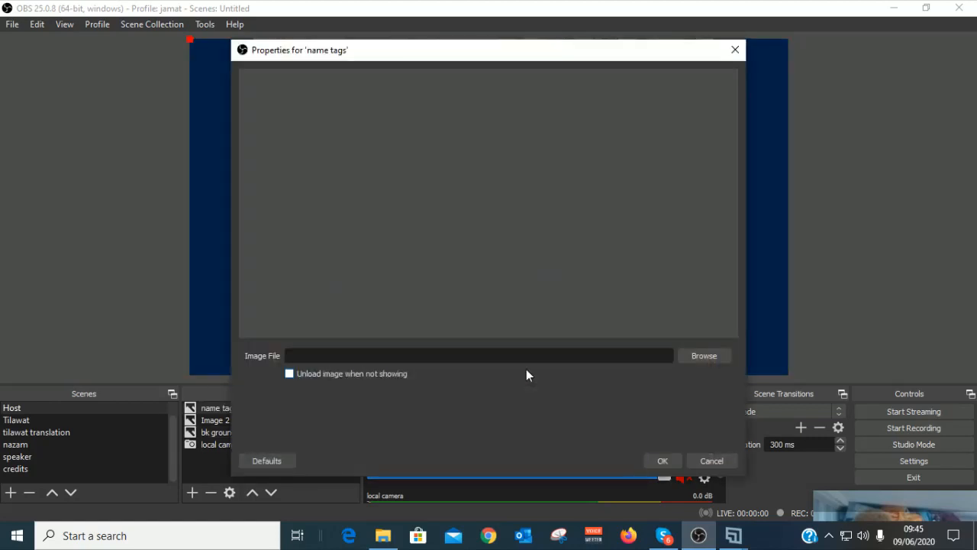
pyautogui.click(704, 356)
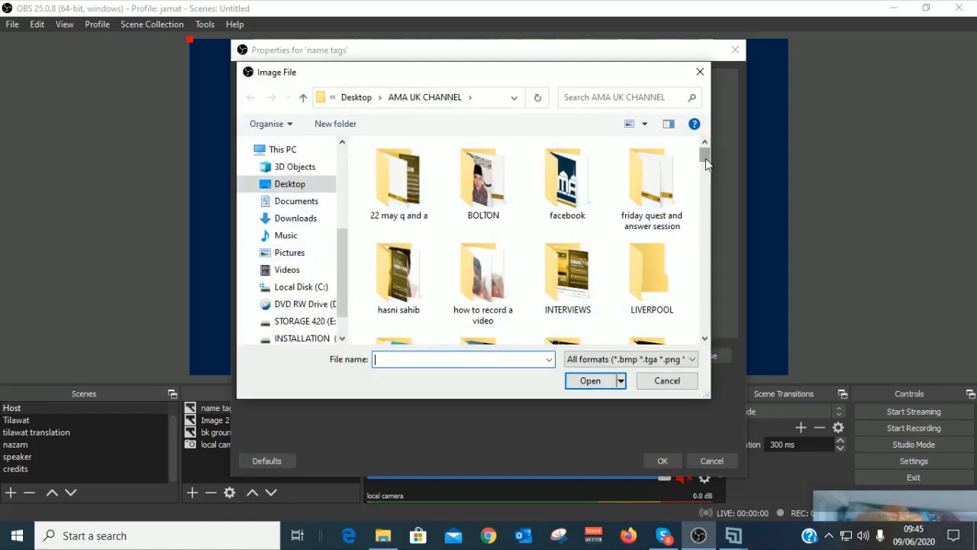
pyautogui.click(556, 203)
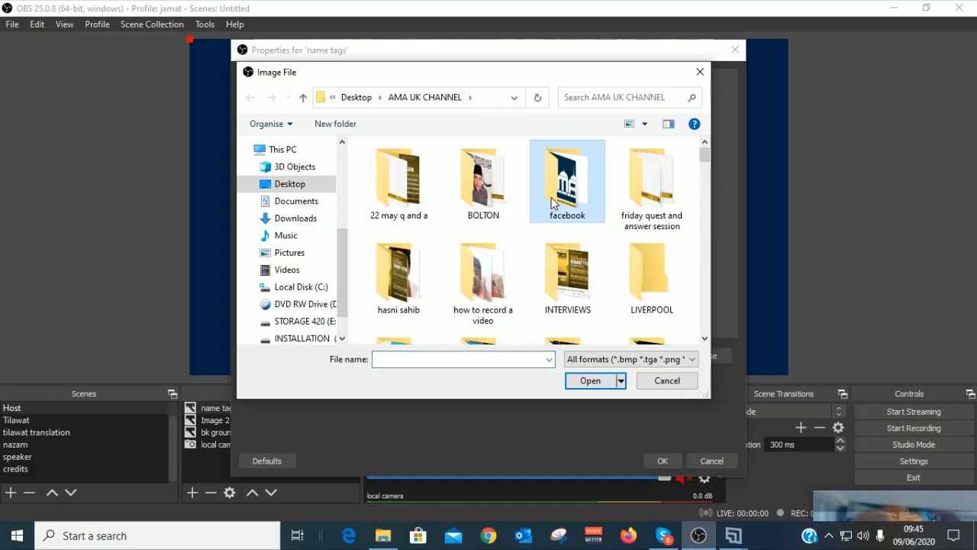
pyautogui.click(565, 295)
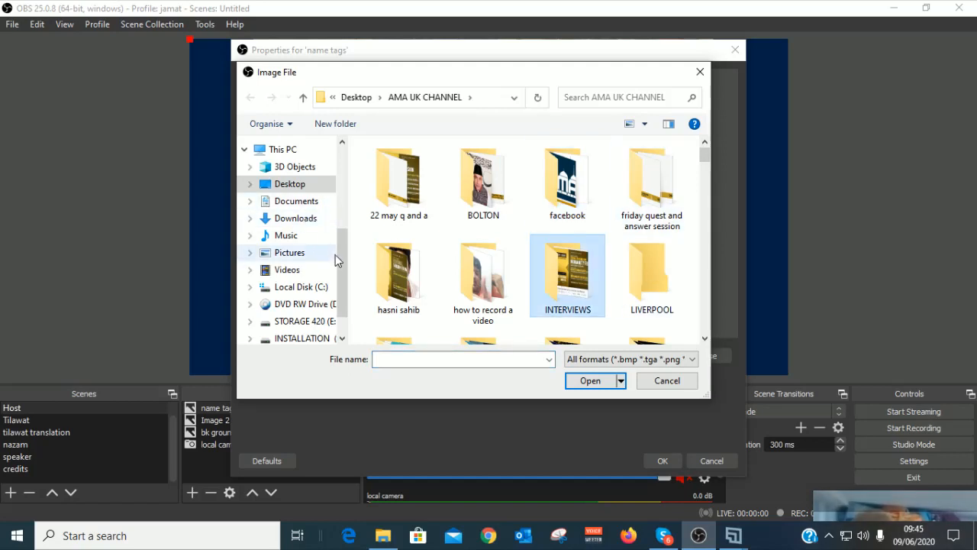
pyautogui.scroll(3, 340, 259)
pyautogui.click(302, 172)
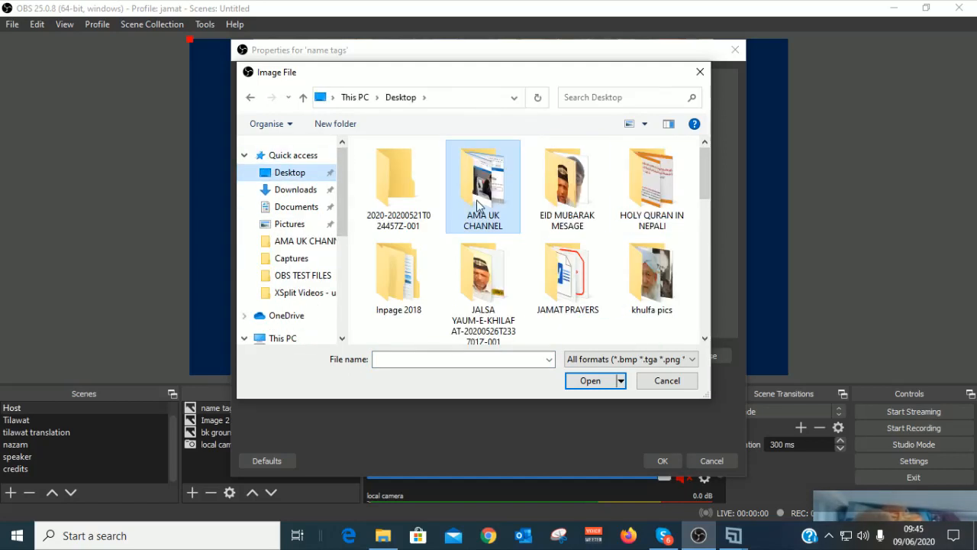
pyautogui.press('o')
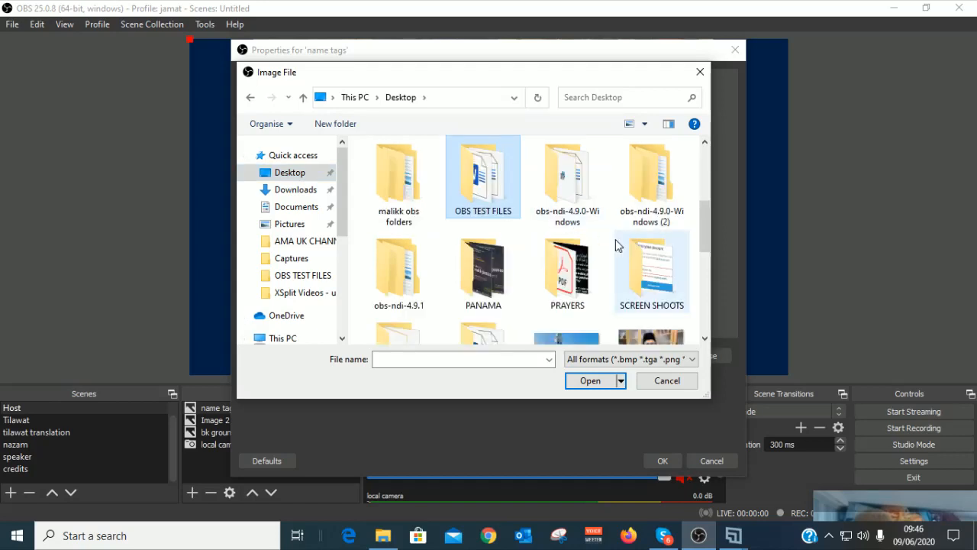
pyautogui.doubleClick(498, 191)
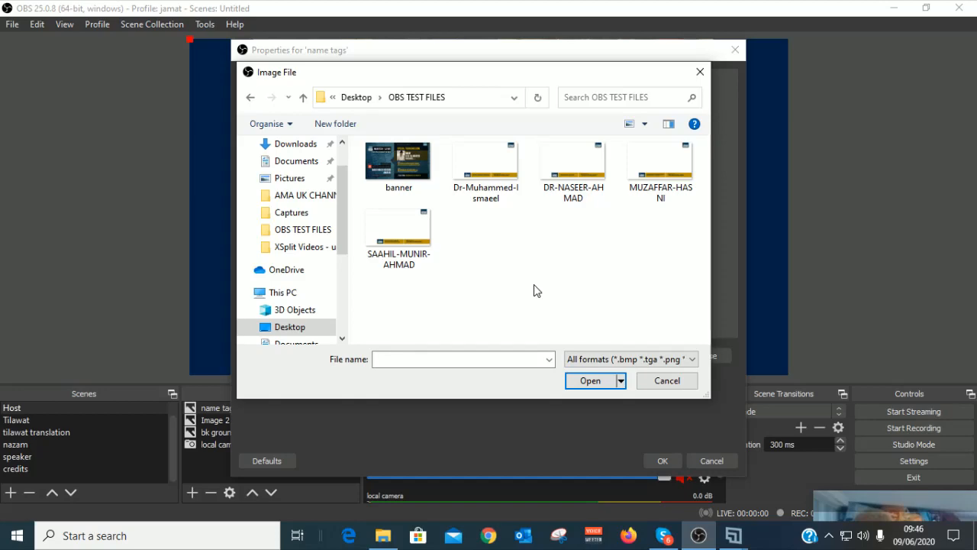
pyautogui.click(497, 179)
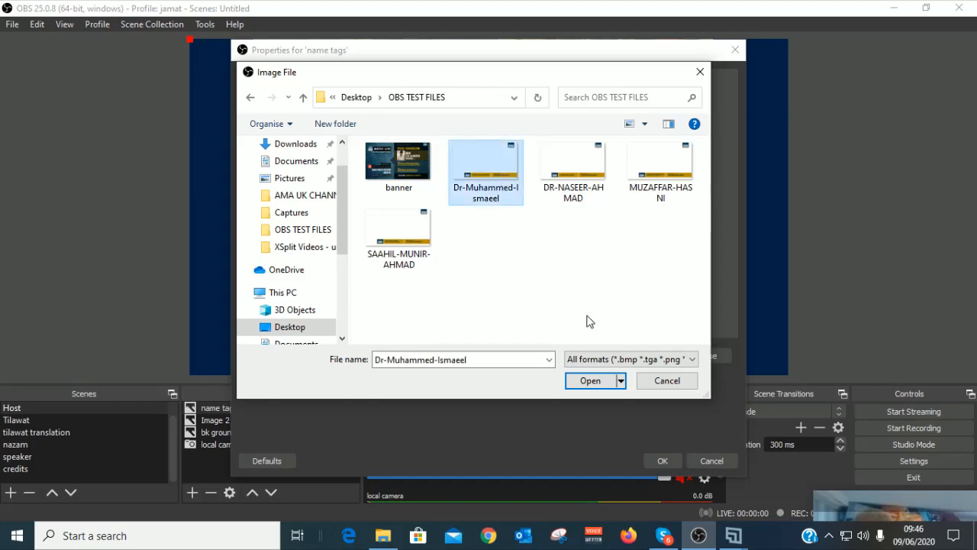
pyautogui.click(603, 379)
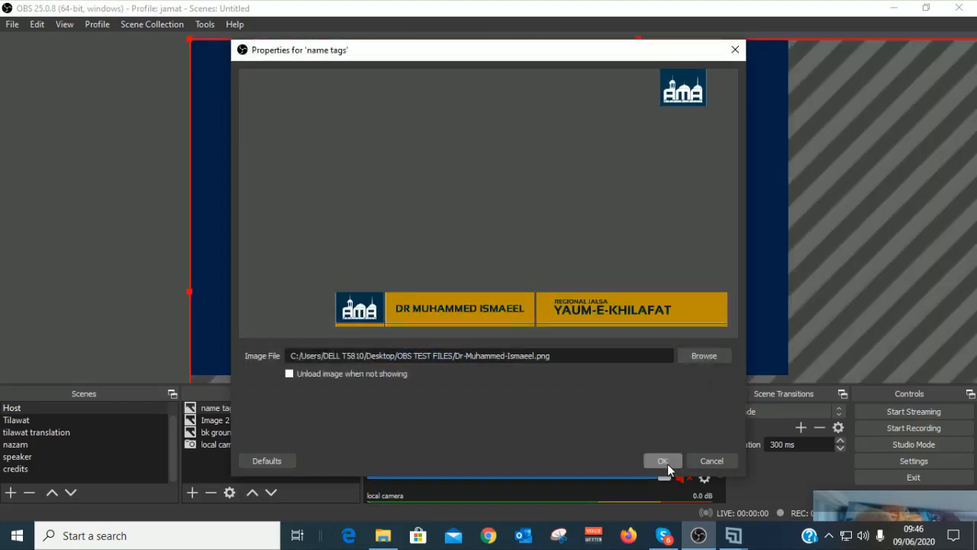
pyautogui.click(659, 461)
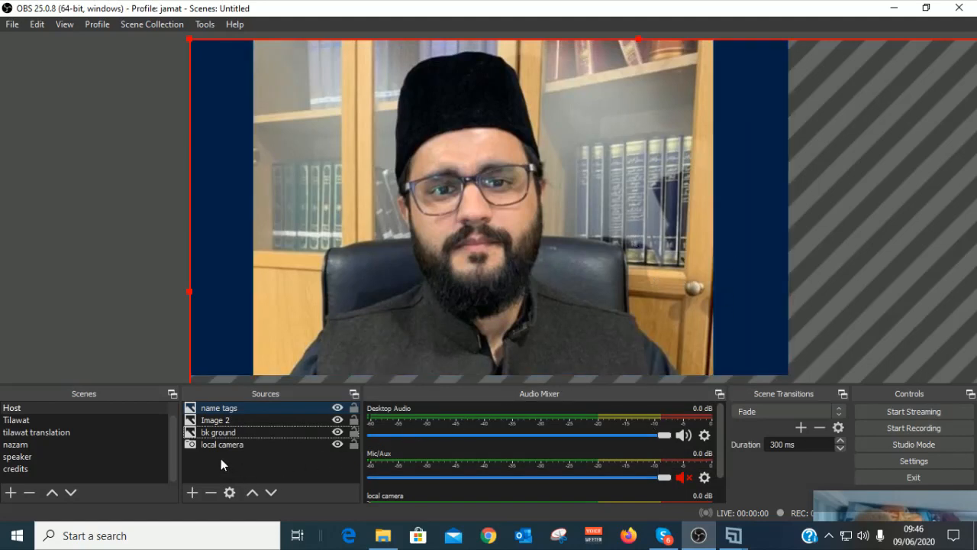
# Step: Resize the name tags image so it fits the canvas with its lower-third along the bottom
pyautogui.click(237, 408)
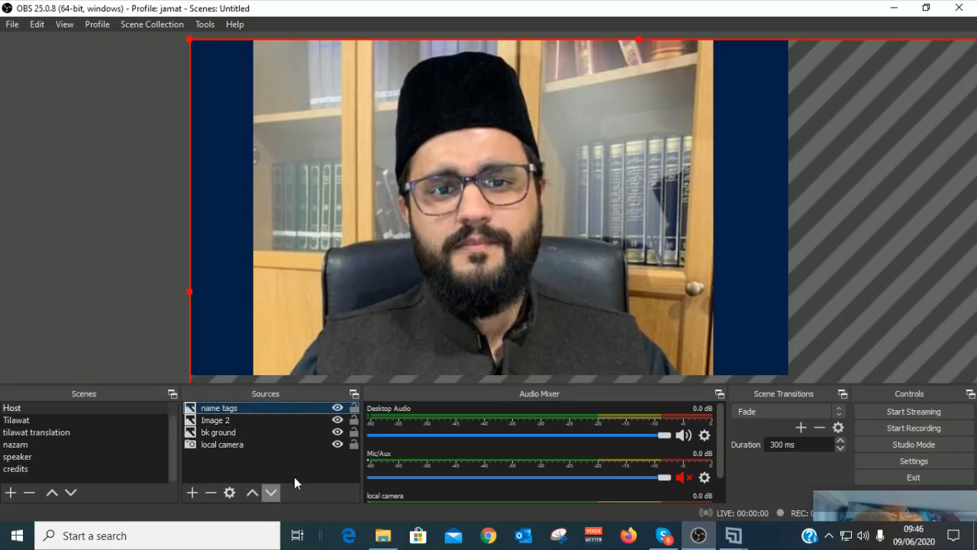
pyautogui.moveTo(189, 42); pyautogui.dragTo(274, 98)
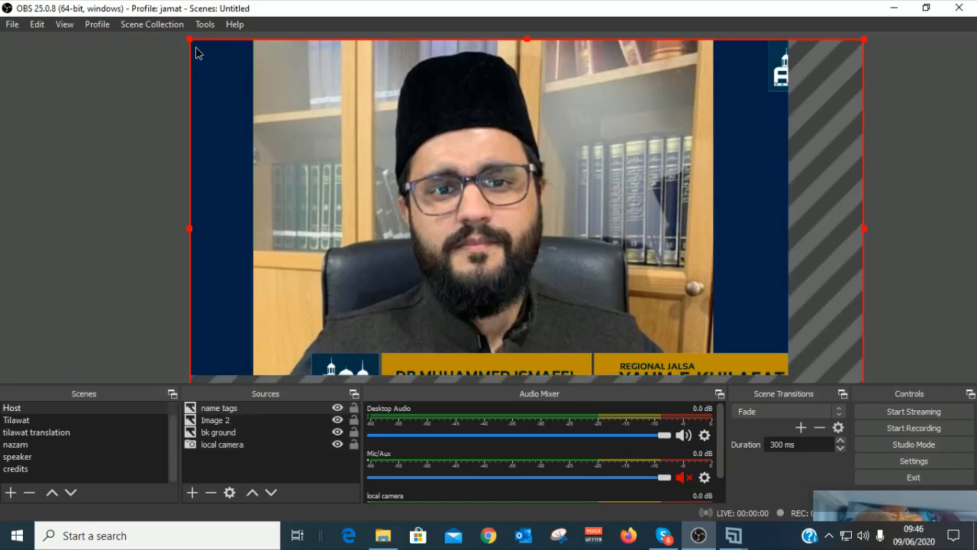
pyautogui.moveTo(191, 45); pyautogui.dragTo(249, 81)
pyautogui.moveTo(356, 83); pyautogui.dragTo(305, 46)
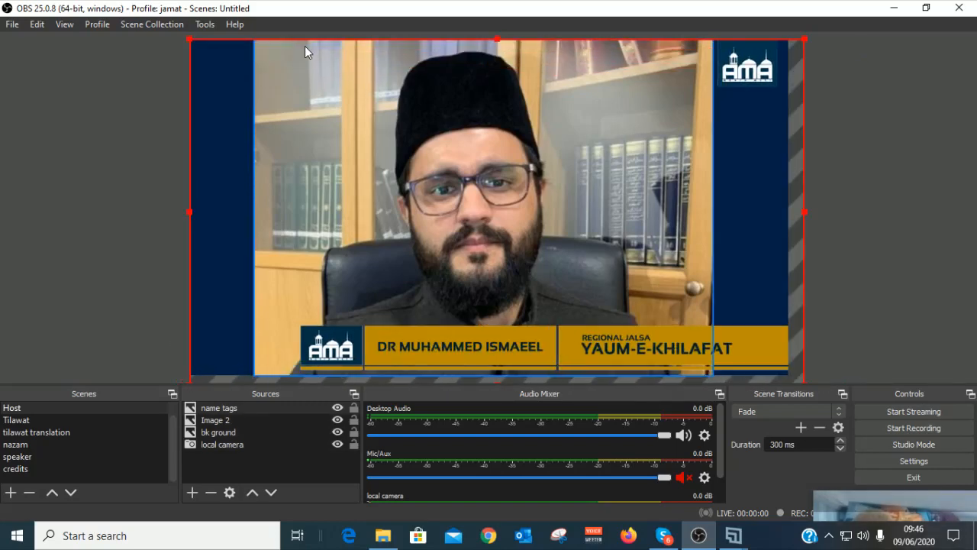
pyautogui.moveTo(192, 44); pyautogui.dragTo(235, 51)
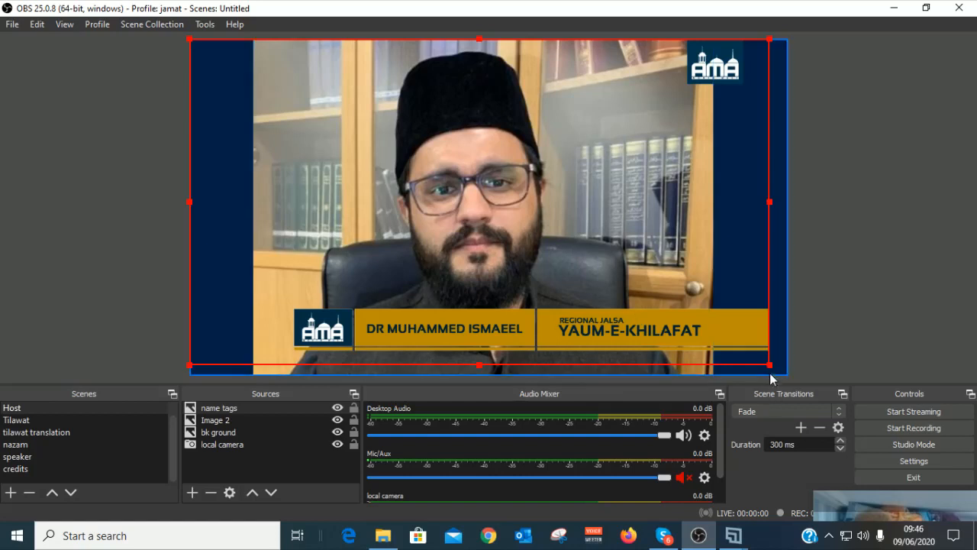
pyautogui.moveTo(769, 369); pyautogui.dragTo(783, 376)
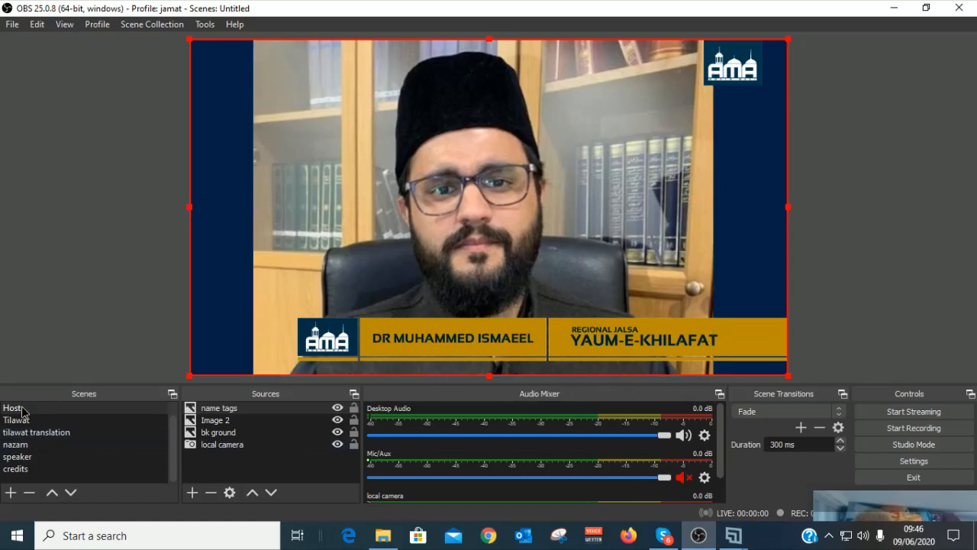
# Step: Remove the local camera source from the Host scene
pyautogui.click(248, 407)
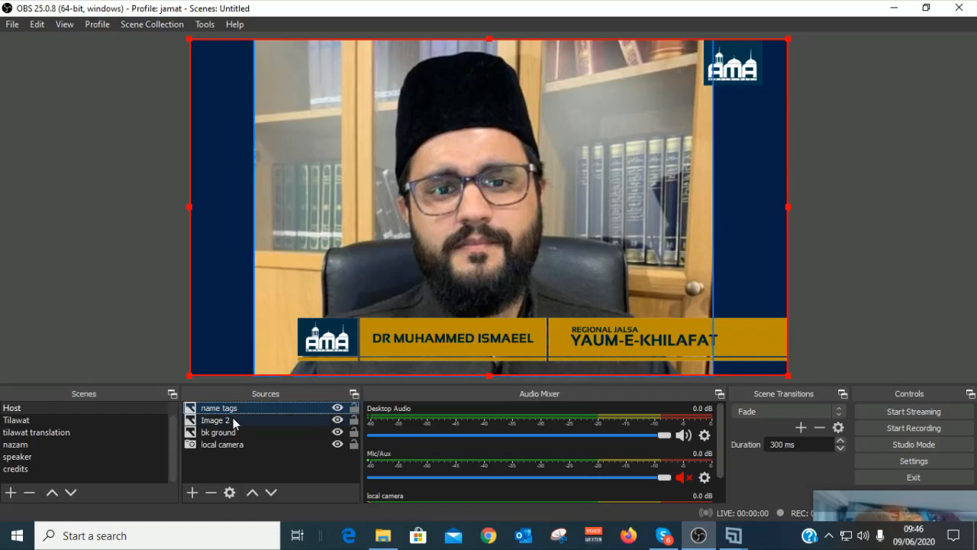
pyautogui.click(228, 421)
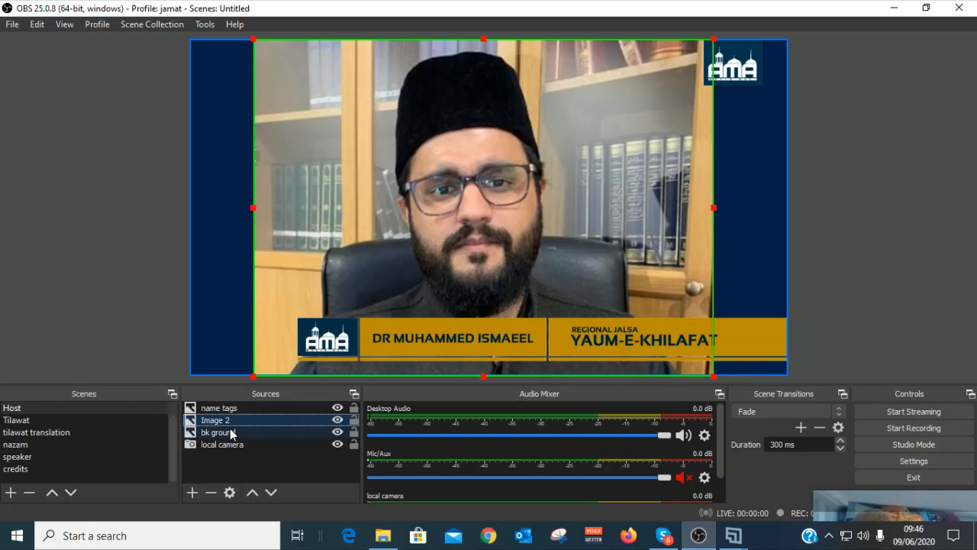
pyautogui.click(228, 435)
pyautogui.click(237, 444)
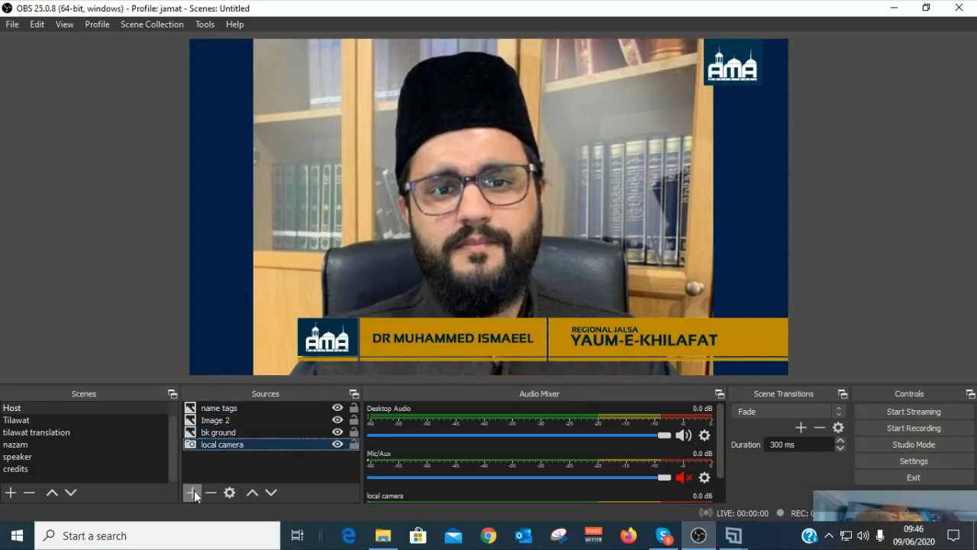
pyautogui.click(215, 495)
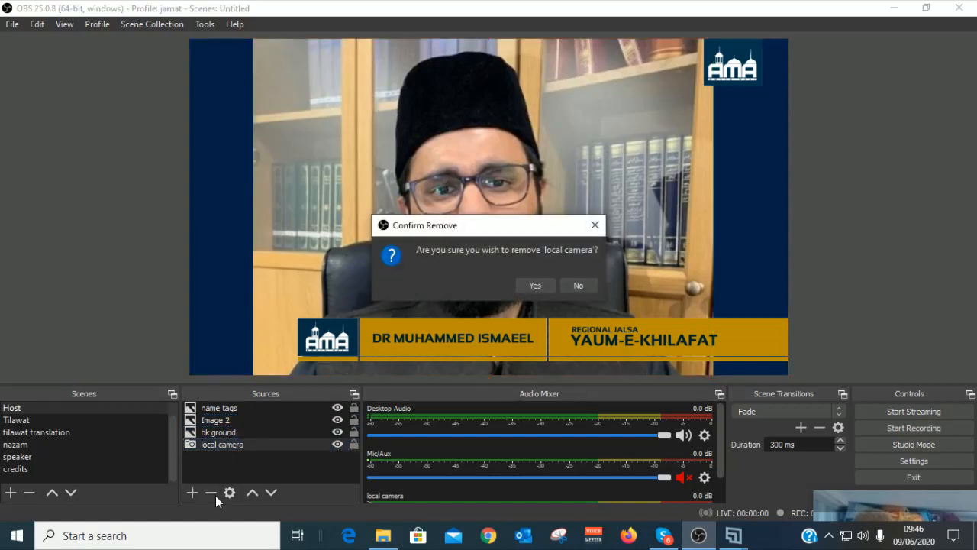
pyautogui.click(536, 285)
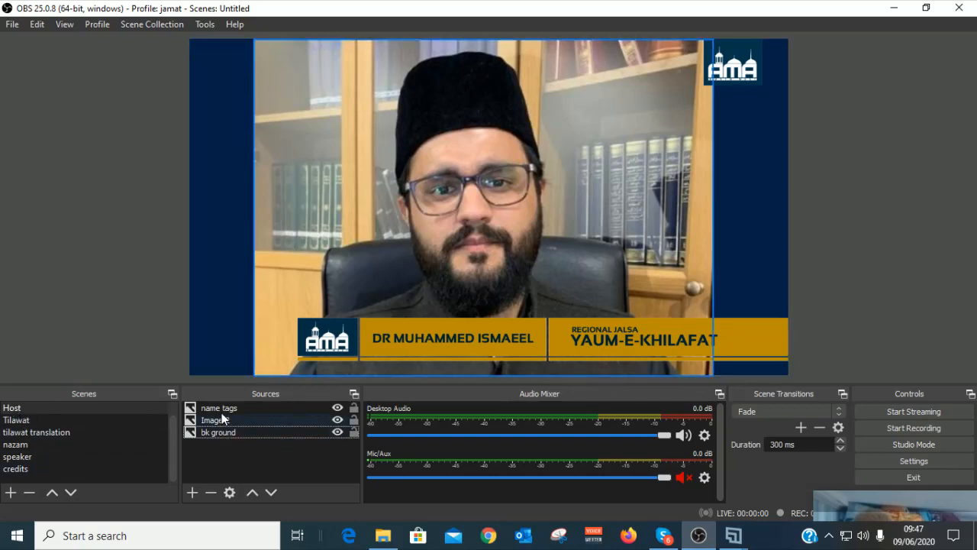
# Step: Toggle the name tags visibility off, on, and off again, leaving it hidden
pyautogui.click(337, 408)
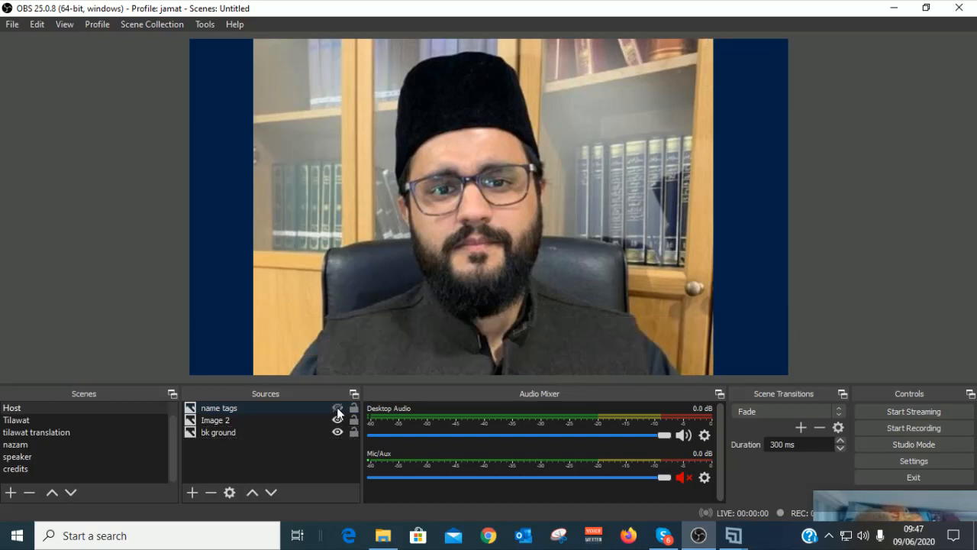
pyautogui.click(337, 409)
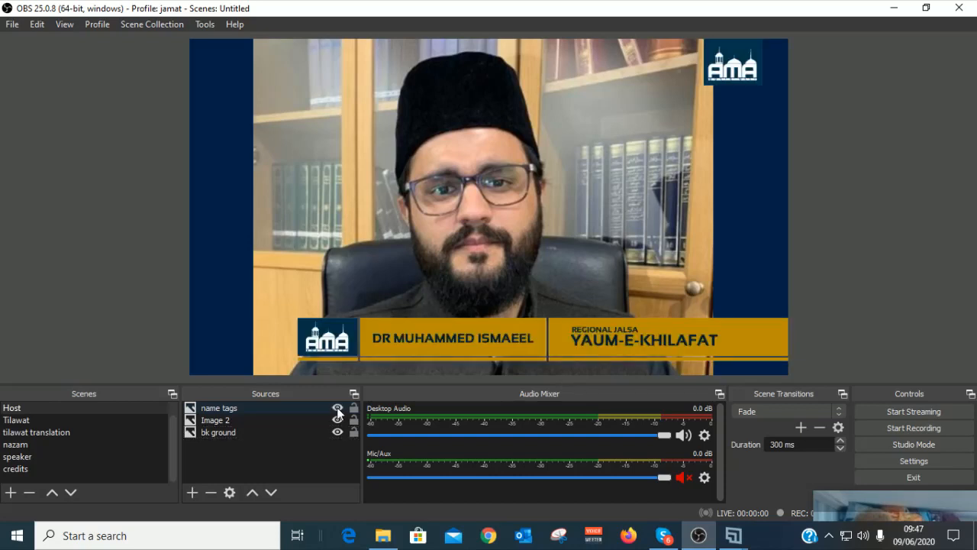
pyautogui.click(338, 408)
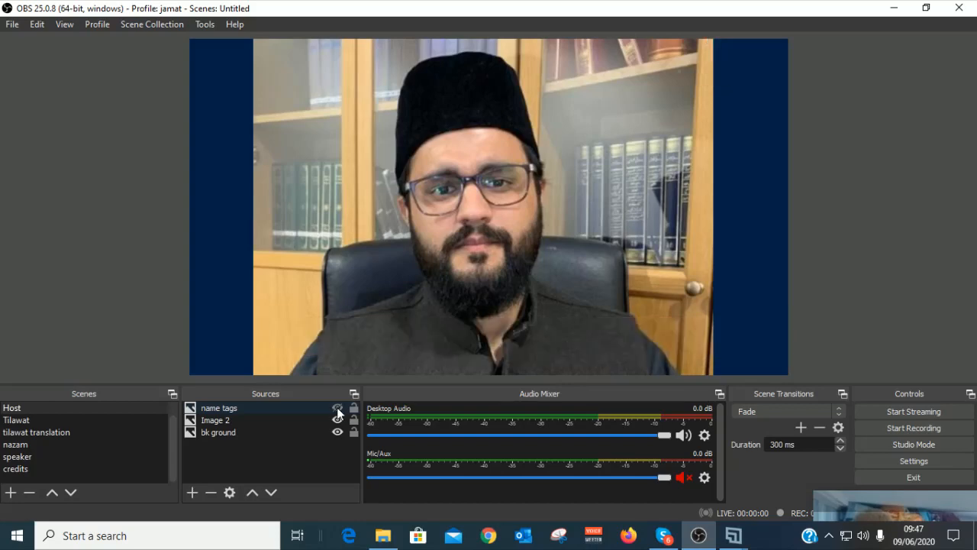
# Step: In the Tilawat scene, add a new image source named 'name tag'
pyautogui.click(15, 422)
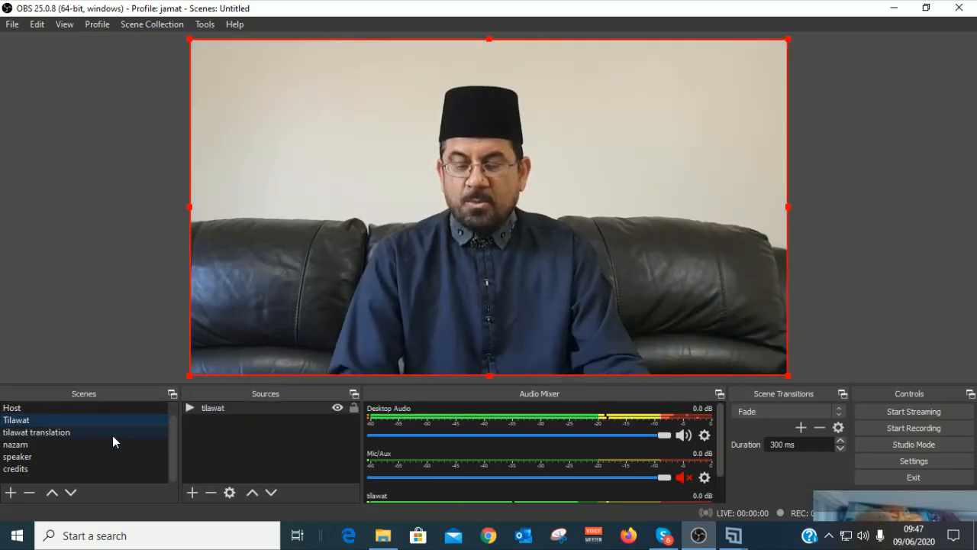
pyautogui.click(193, 491)
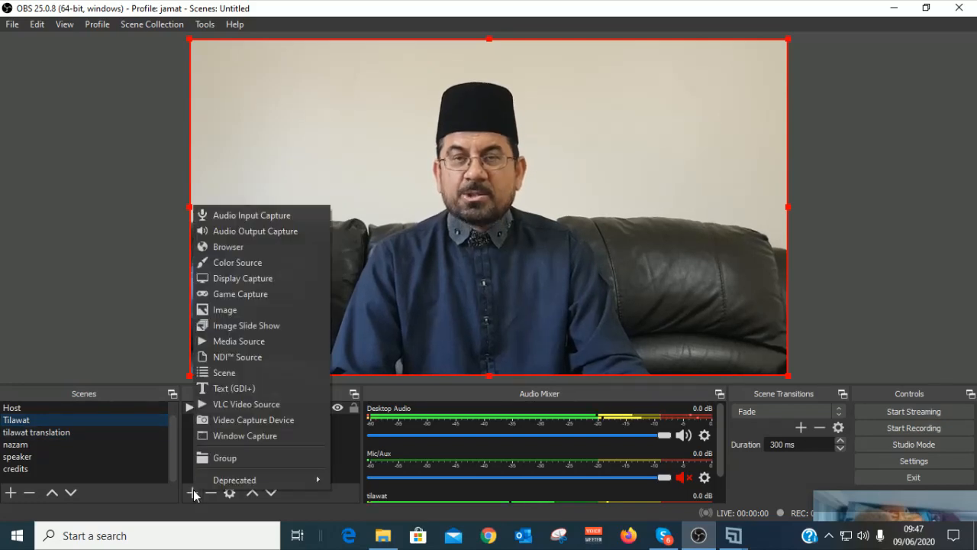
pyautogui.click(246, 310)
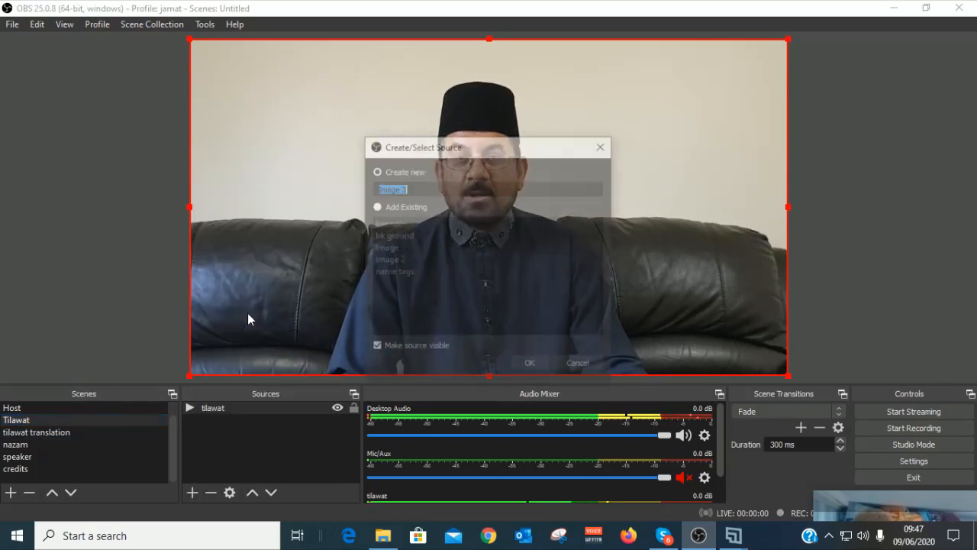
pyautogui.write('n')
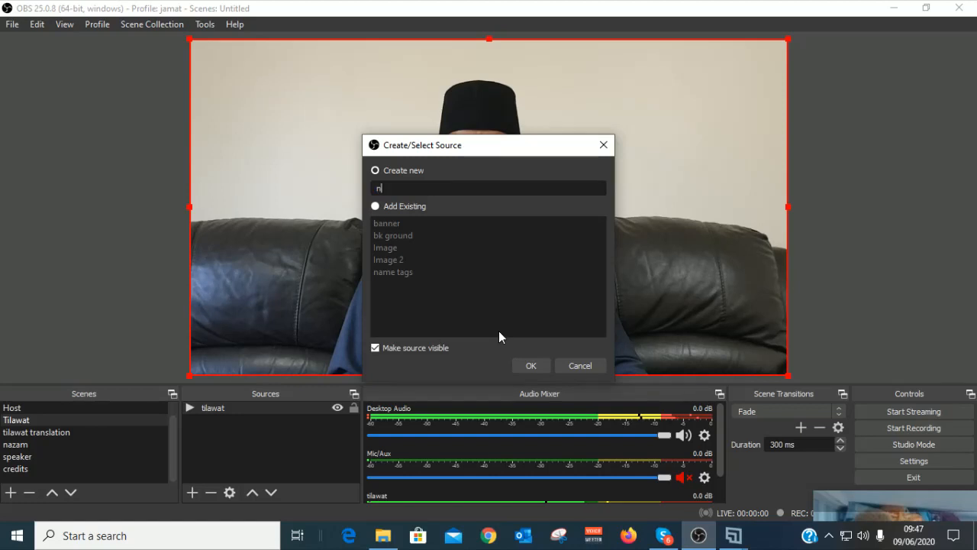
pyautogui.write('ame tag')
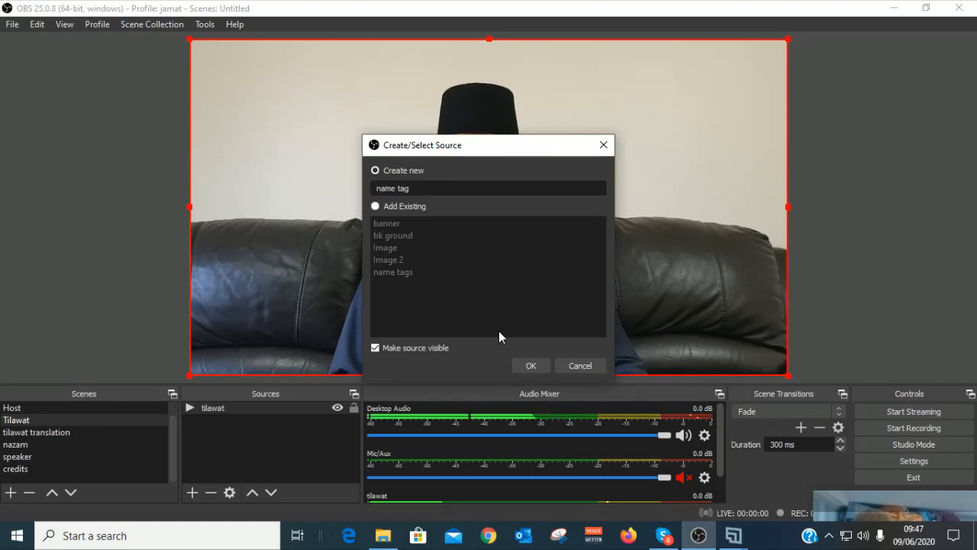
pyautogui.click(521, 371)
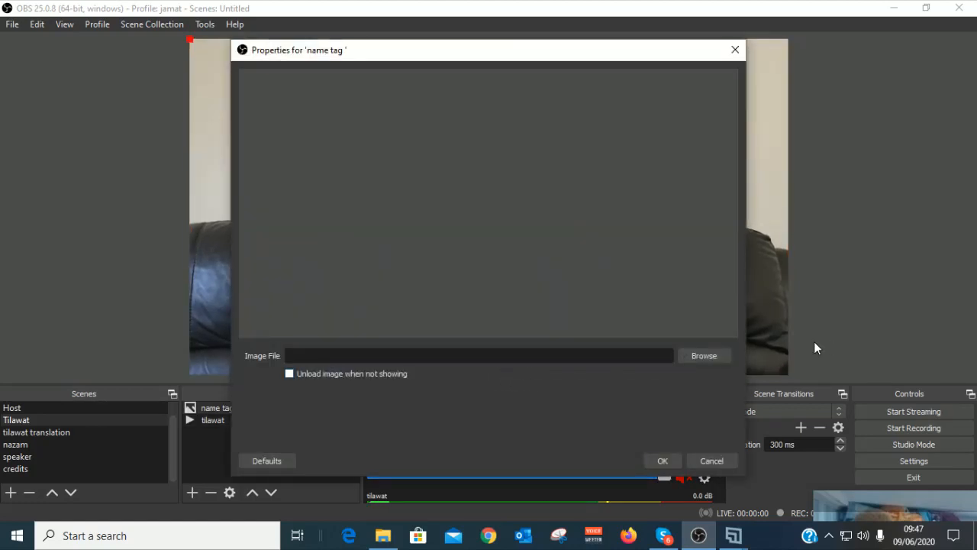
pyautogui.click(698, 355)
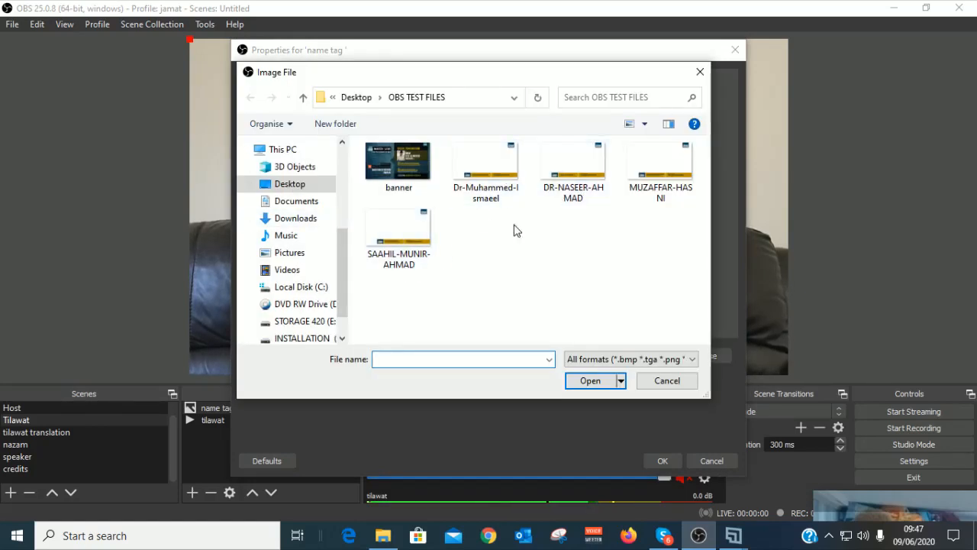
pyautogui.click(506, 171)
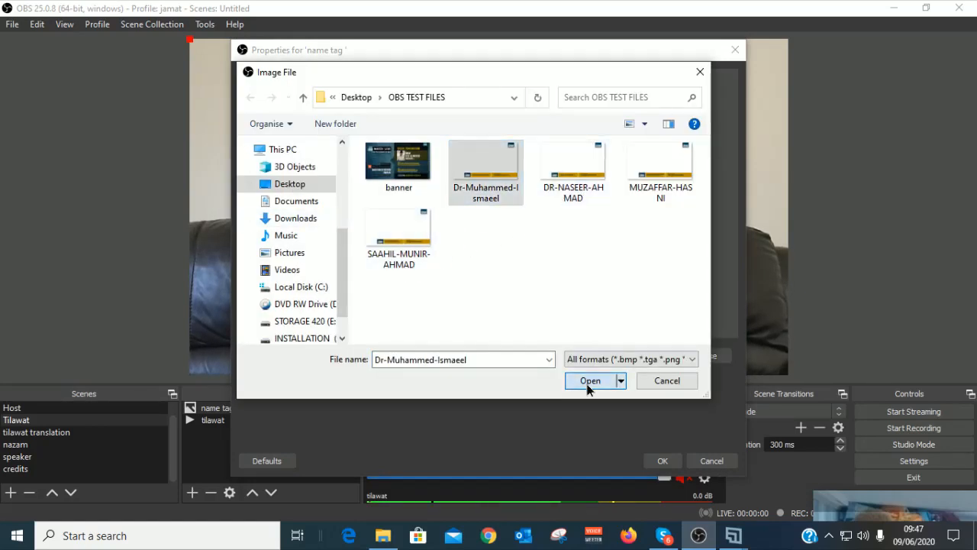
pyautogui.click(590, 381)
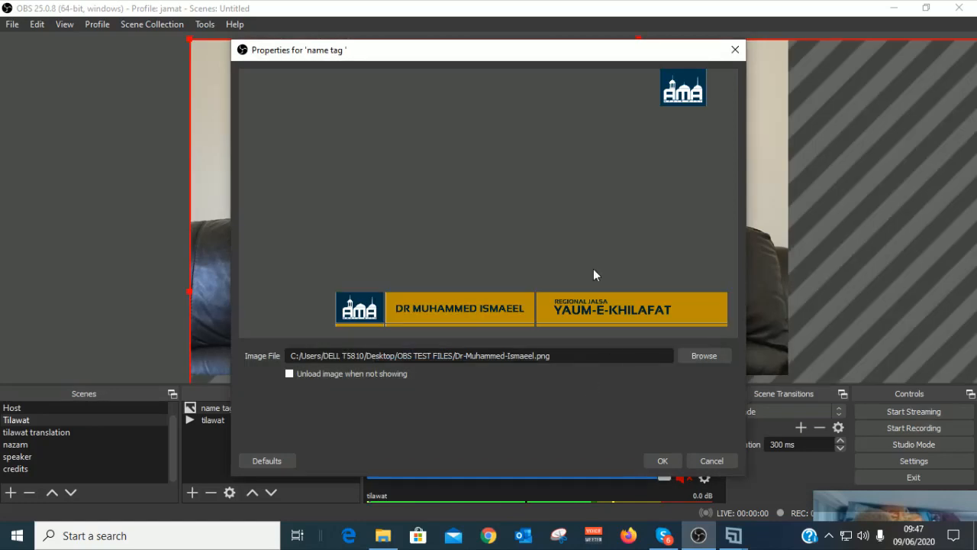
pyautogui.click(655, 462)
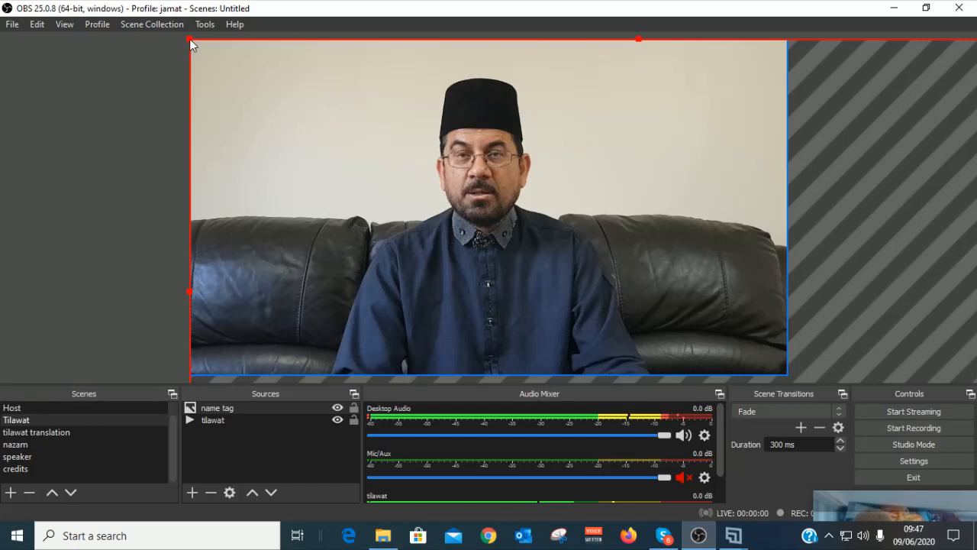
# Step: Resize the name tag overlay so it snaps exactly to the canvas edges
pyautogui.moveTo(189, 39); pyautogui.dragTo(501, 204)
pyautogui.moveTo(642, 216); pyautogui.dragTo(356, 62)
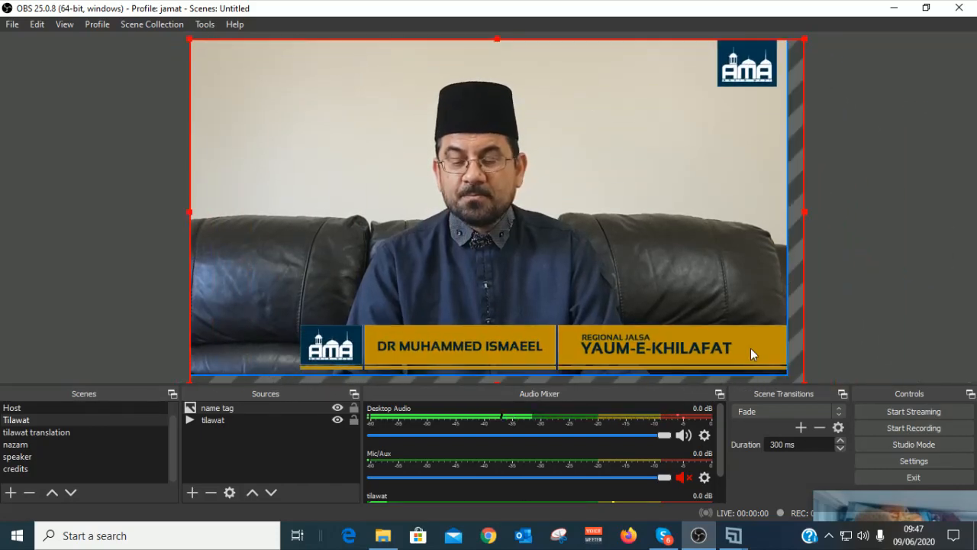
pyautogui.moveTo(190, 37)
pyautogui.mouseDown()
pyautogui.moveTo(238, 68)
pyautogui.moveTo(195, 44)
pyautogui.mouseUp()
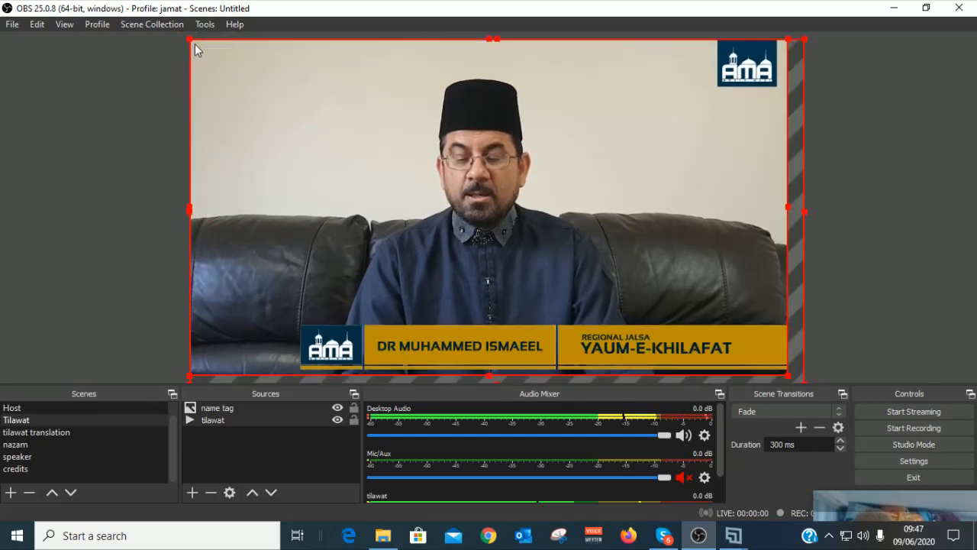
pyautogui.click(853, 354)
pyautogui.click(760, 322)
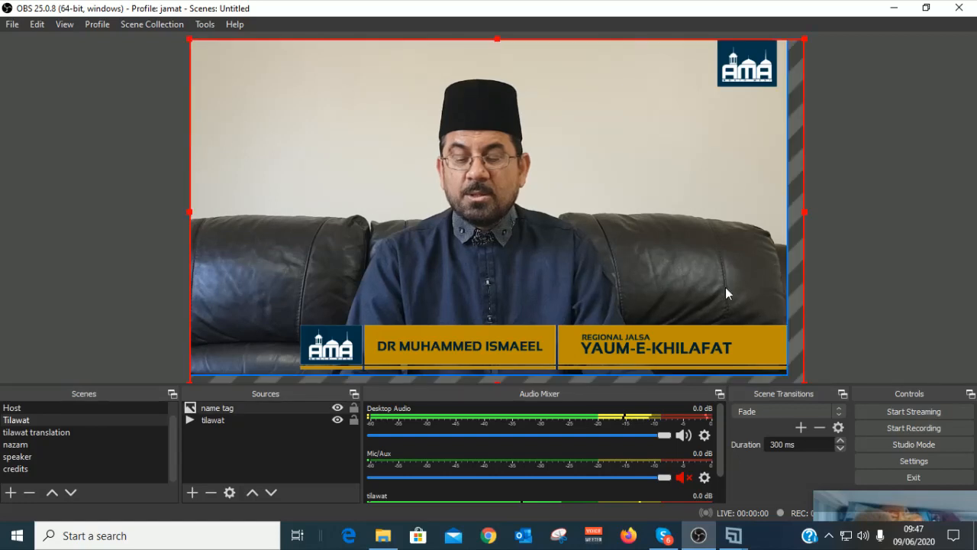
pyautogui.moveTo(803, 382); pyautogui.dragTo(791, 376)
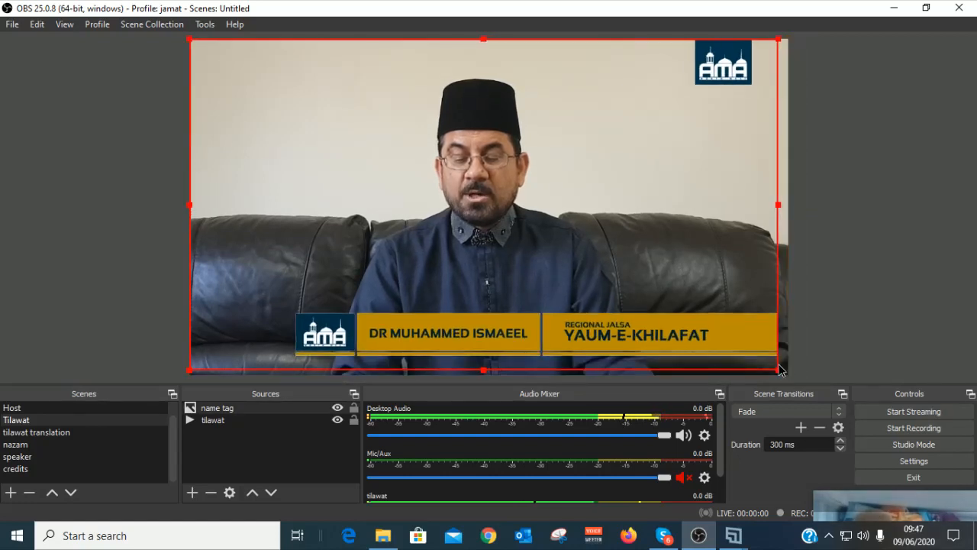
pyautogui.click(668, 248)
# Step: In the tilawat translation scene, add an image source named 'name tag 2' after the name clash
pyautogui.click(60, 432)
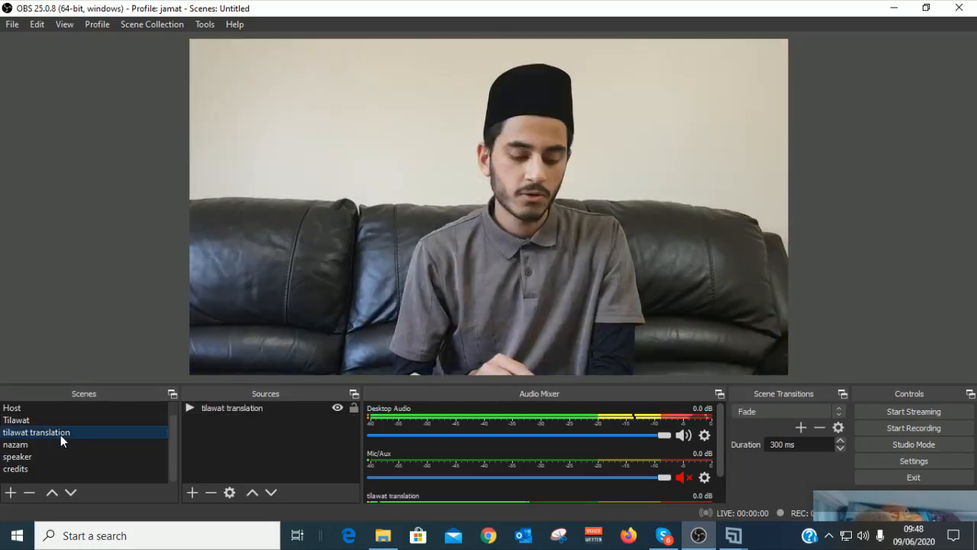
pyautogui.click(192, 491)
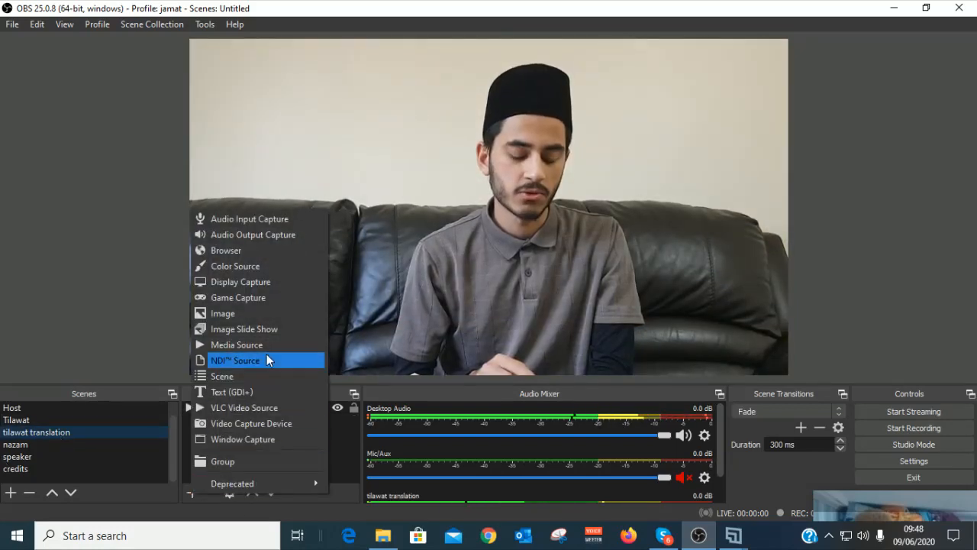
pyautogui.click(246, 313)
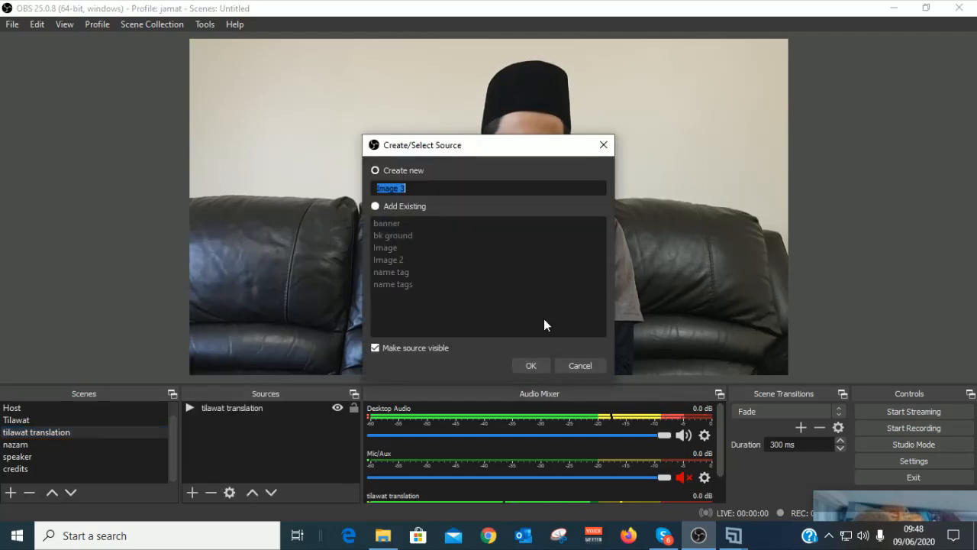
pyautogui.write('name tag')
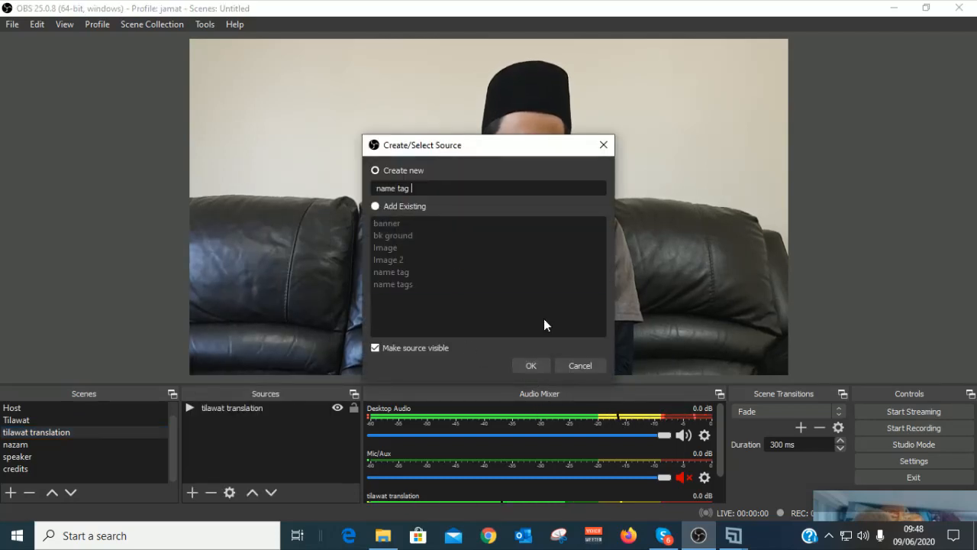
pyautogui.click(541, 364)
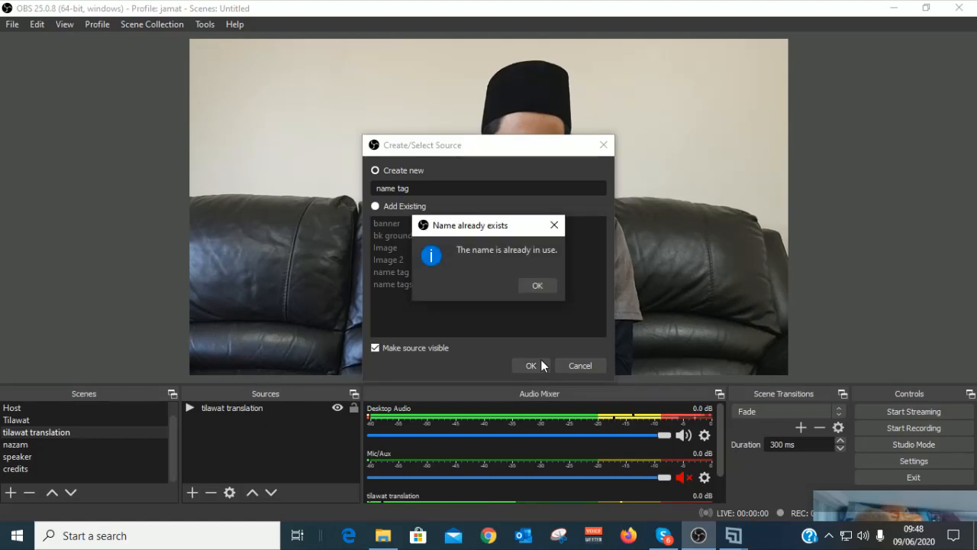
pyautogui.click(538, 287)
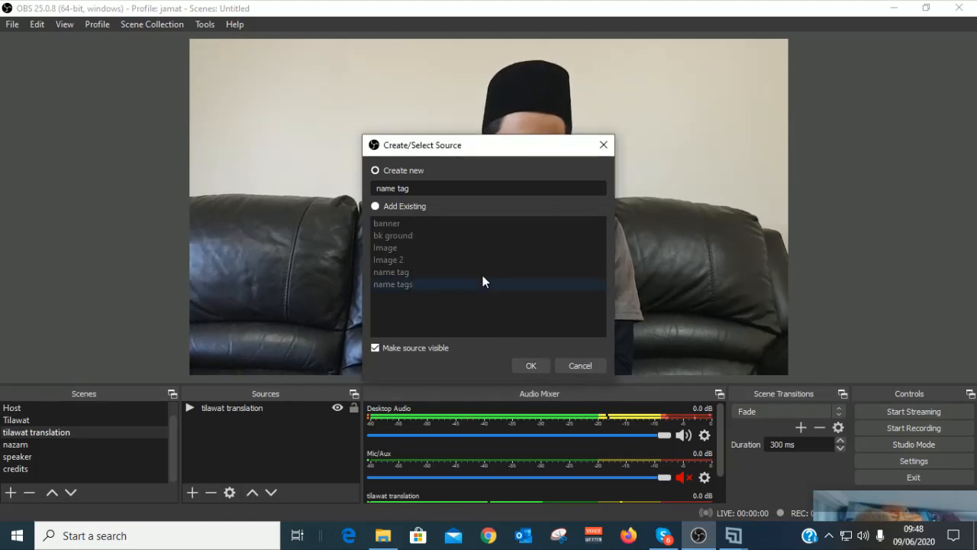
pyautogui.click(438, 188)
pyautogui.write('2')
pyautogui.click(525, 365)
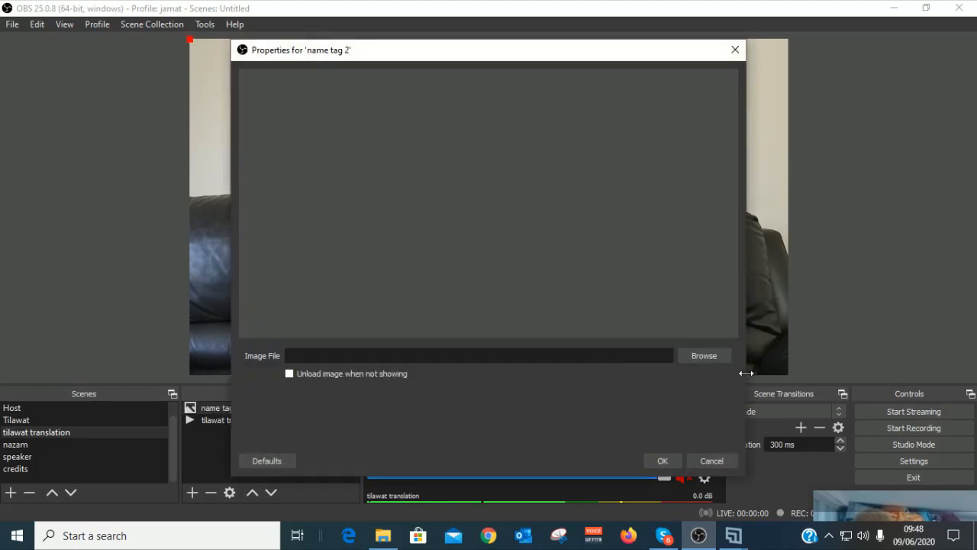
# Step: Load the second speaker's name-tag image into name tag 2
pyautogui.click(703, 356)
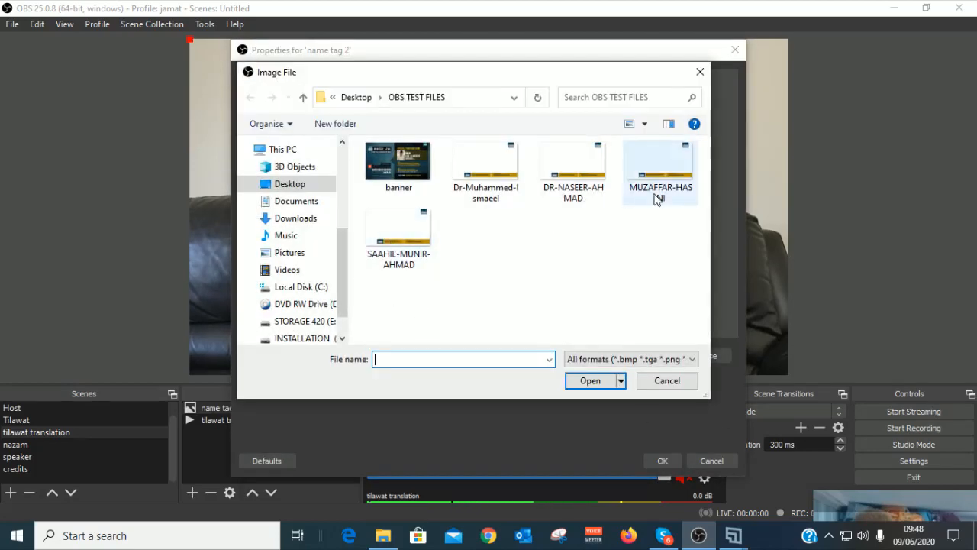
pyautogui.click(685, 163)
pyautogui.click(583, 377)
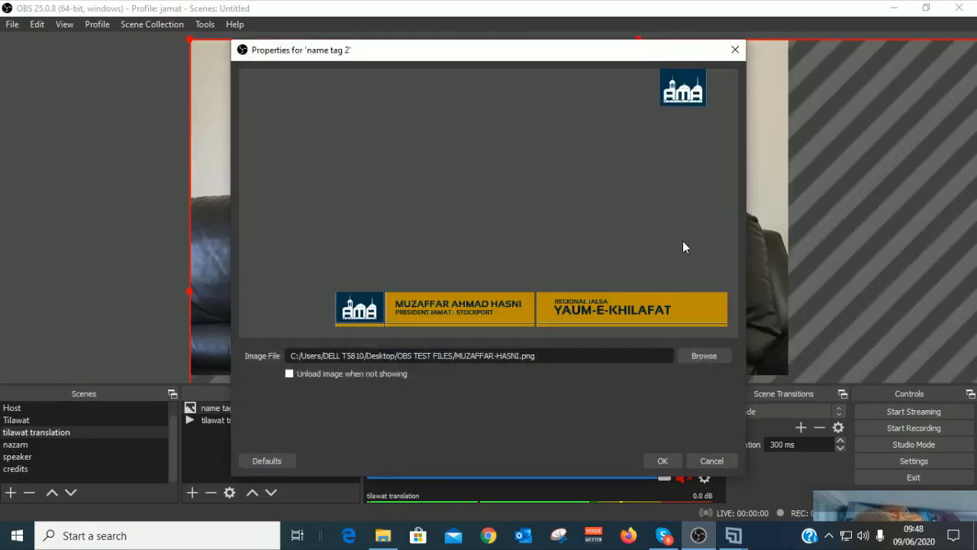
pyautogui.click(653, 461)
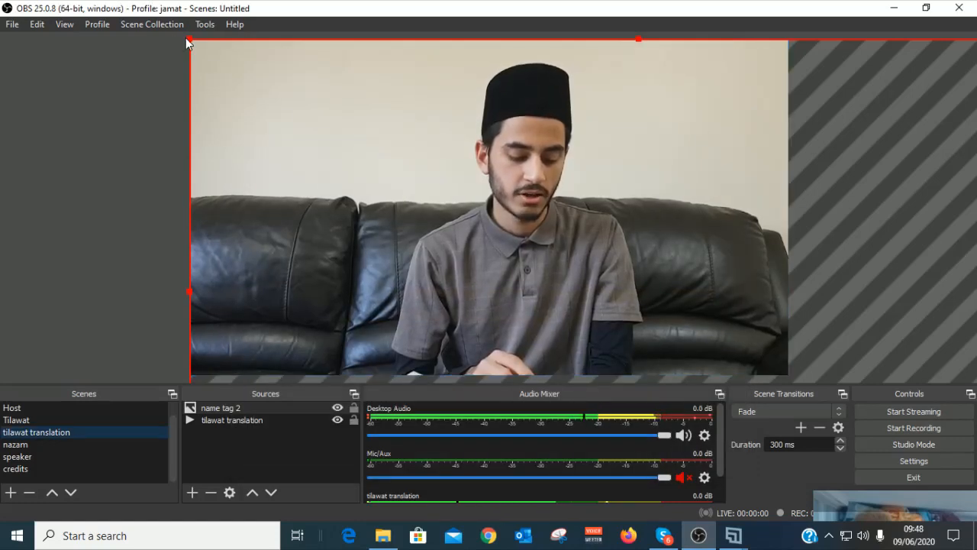
# Step: Scale name tag 2 to the canvas width with its banner near the bottom
pyautogui.moveTo(190, 43); pyautogui.dragTo(456, 57)
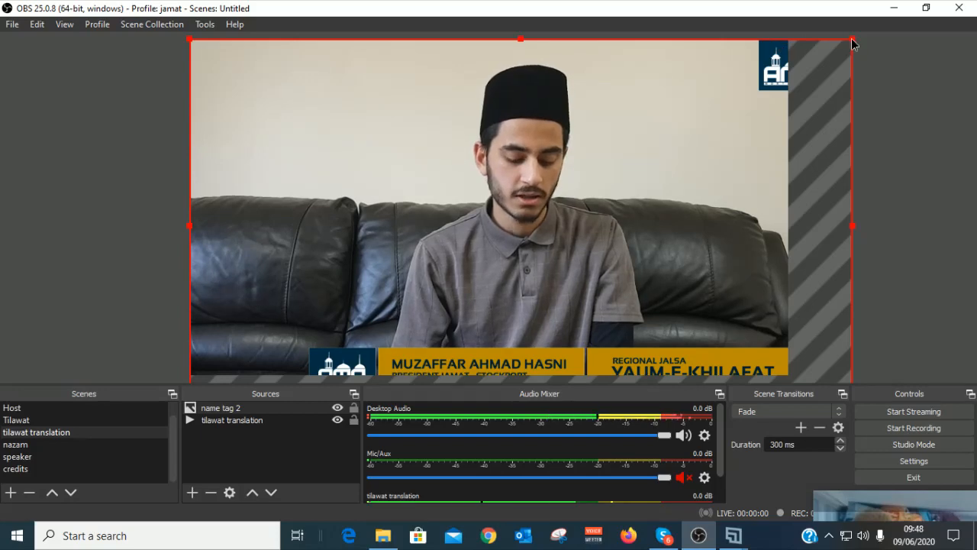
pyautogui.moveTo(852, 39); pyautogui.dragTo(787, 74)
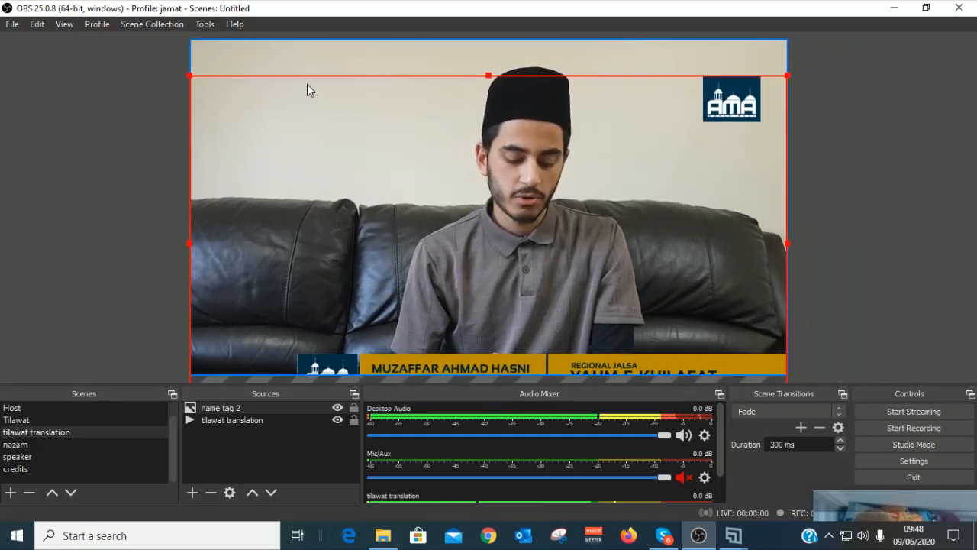
pyautogui.moveTo(307, 85); pyautogui.dragTo(308, 50)
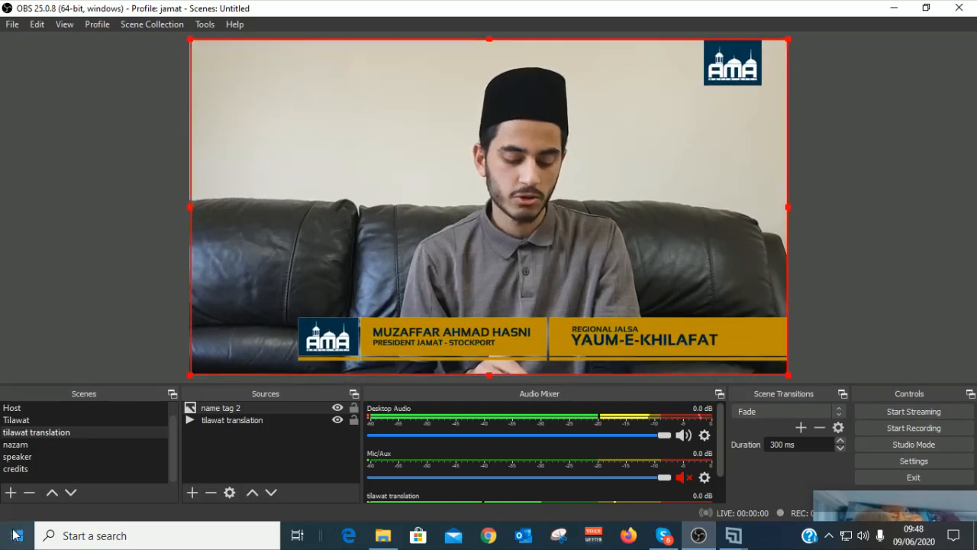
# Step: Switch to the Host scene and toggle the visibility of its 'name tags' overlay
pyautogui.click(18, 420)
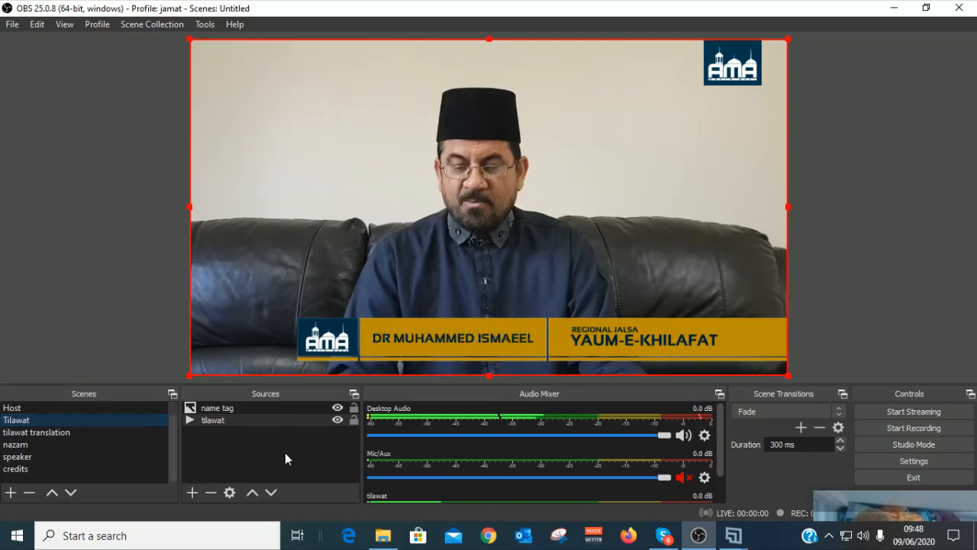
pyautogui.click(13, 410)
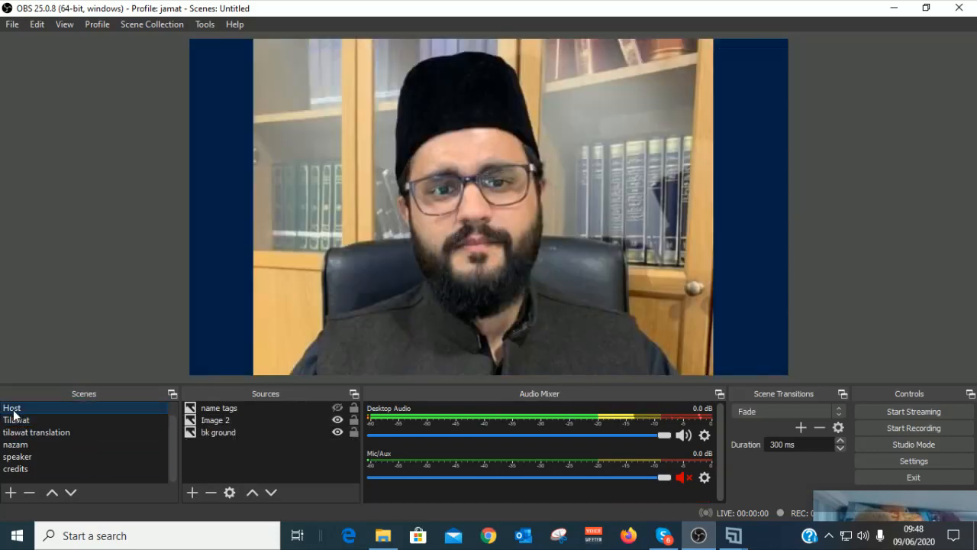
pyautogui.click(338, 409)
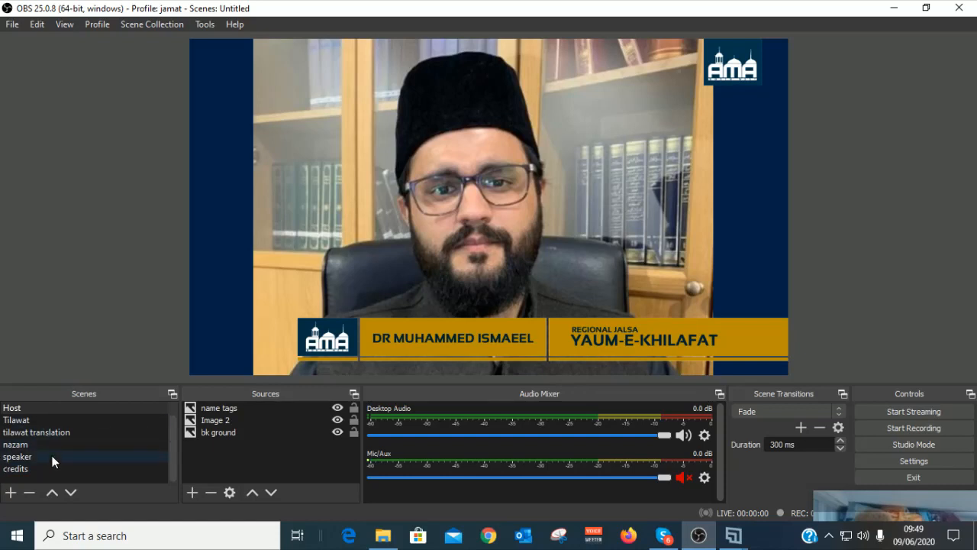
# Step: Create a new scene named 'speaker 2'
pyautogui.click(10, 493)
pyautogui.click(10, 493)
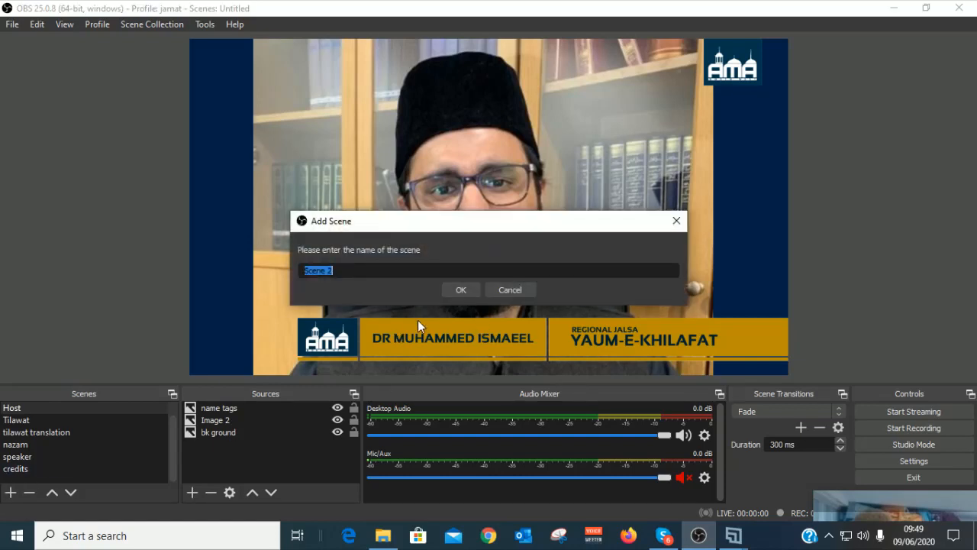
pyautogui.write('speaker 2')
pyautogui.click(466, 291)
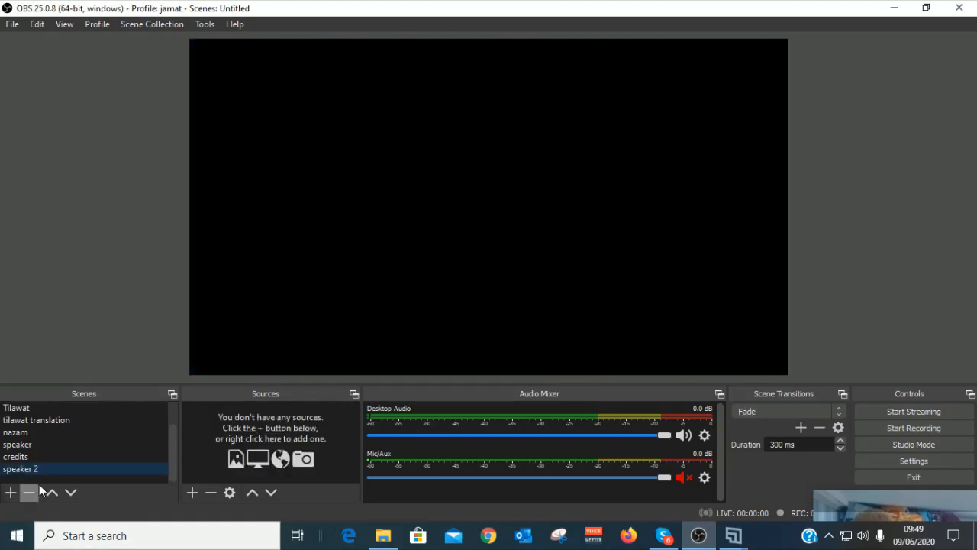
# Step: Add a Media Source playing the 'presdient message' video and stretch it to fill the canvas
pyautogui.click(192, 492)
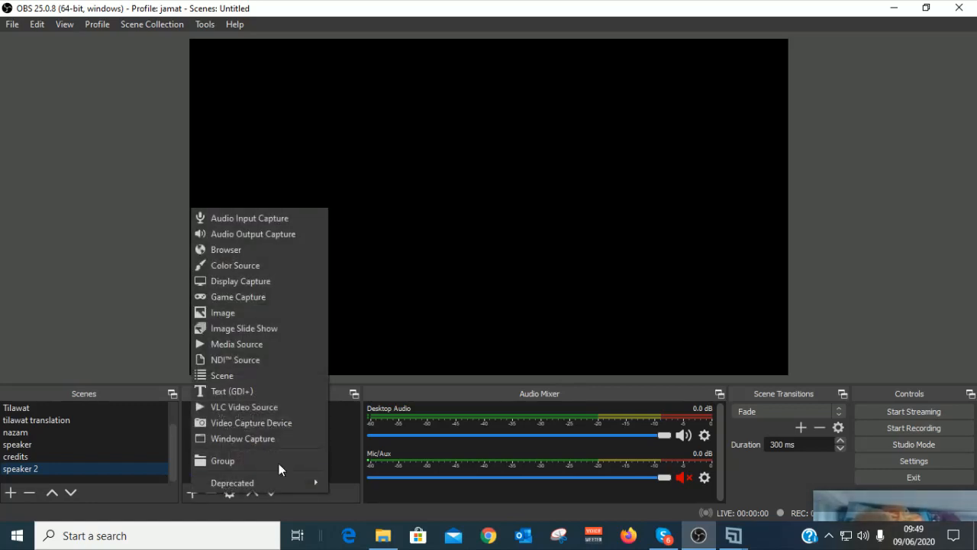
pyautogui.click(255, 344)
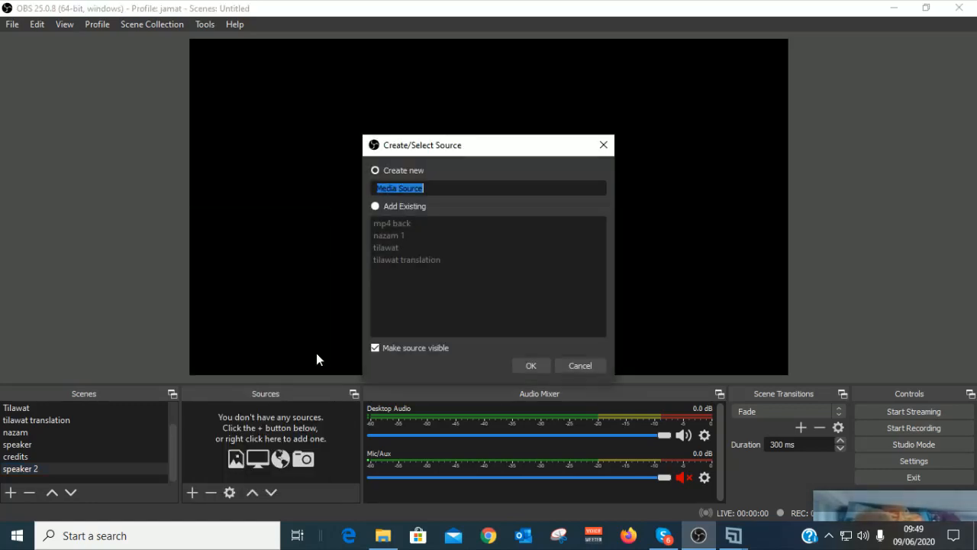
pyautogui.click(530, 366)
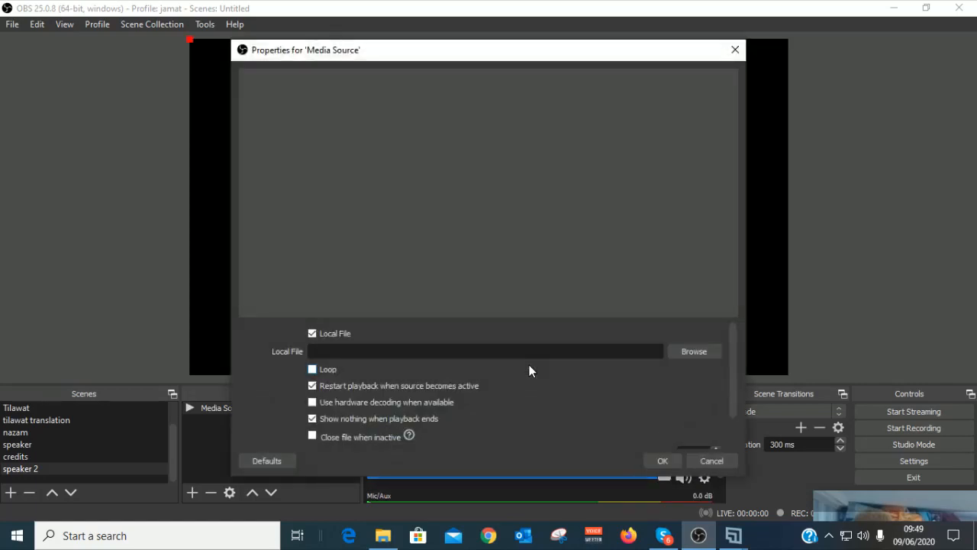
pyautogui.click(678, 352)
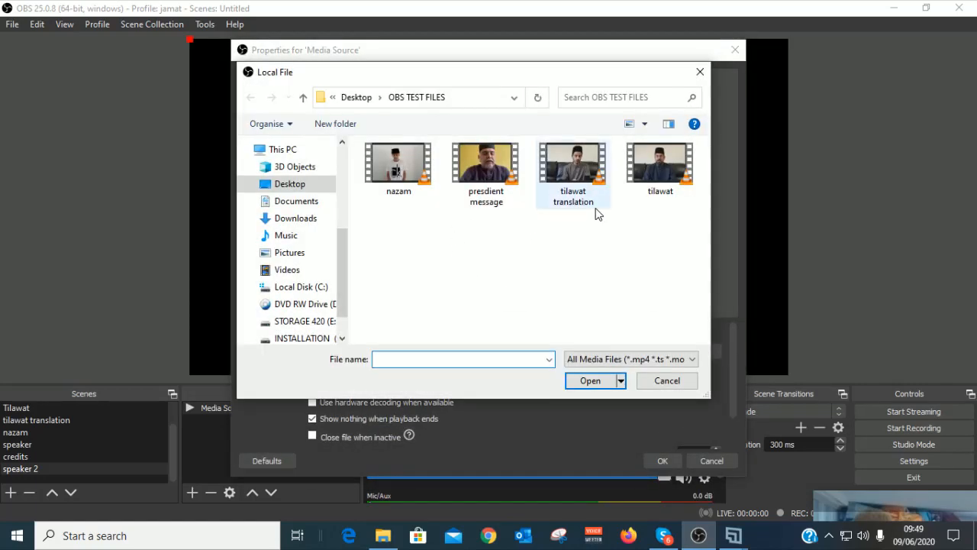
pyautogui.click(488, 169)
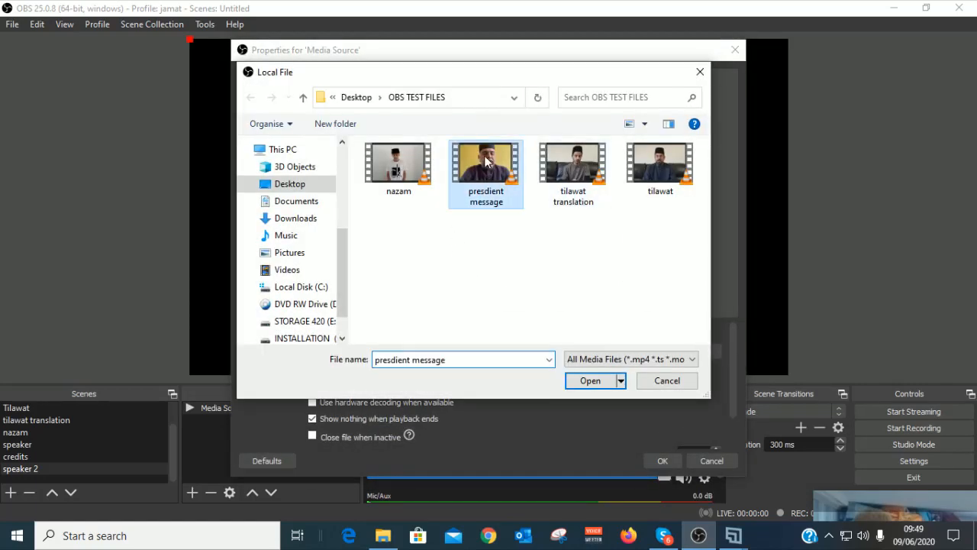
pyautogui.click(589, 380)
pyautogui.click(656, 462)
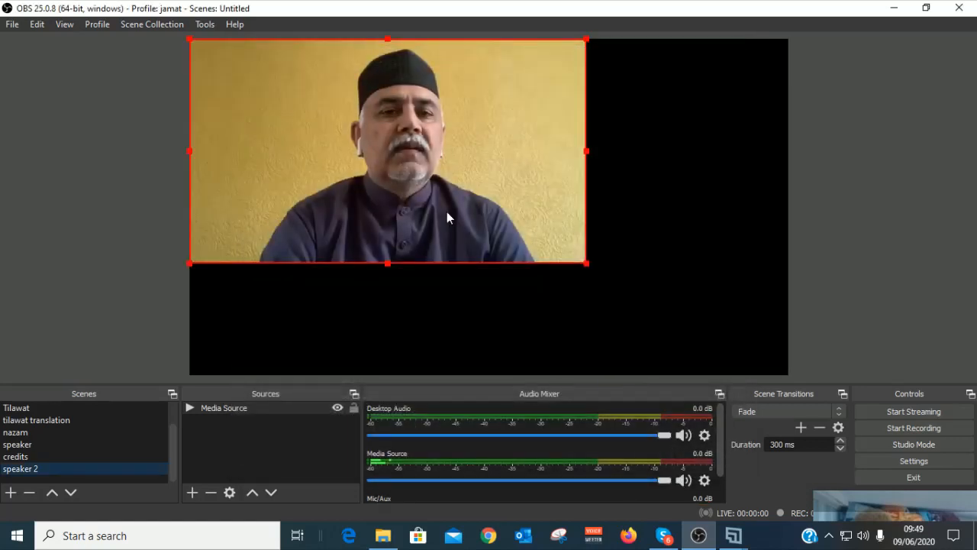
pyautogui.moveTo(585, 265); pyautogui.dragTo(786, 375)
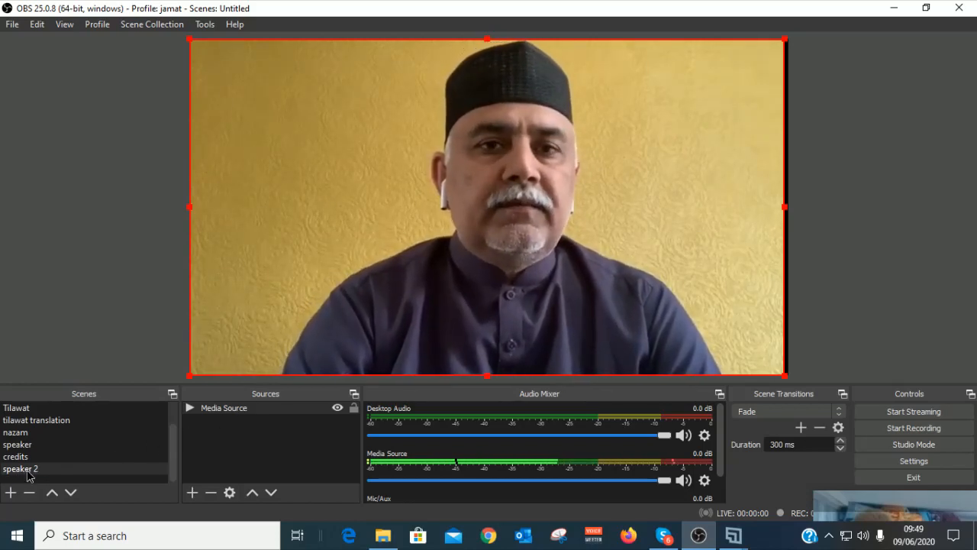
# Step: Move speaker 2 above credits in the scene list, check the speaker scene, then reselect speaker 2
pyautogui.click(52, 493)
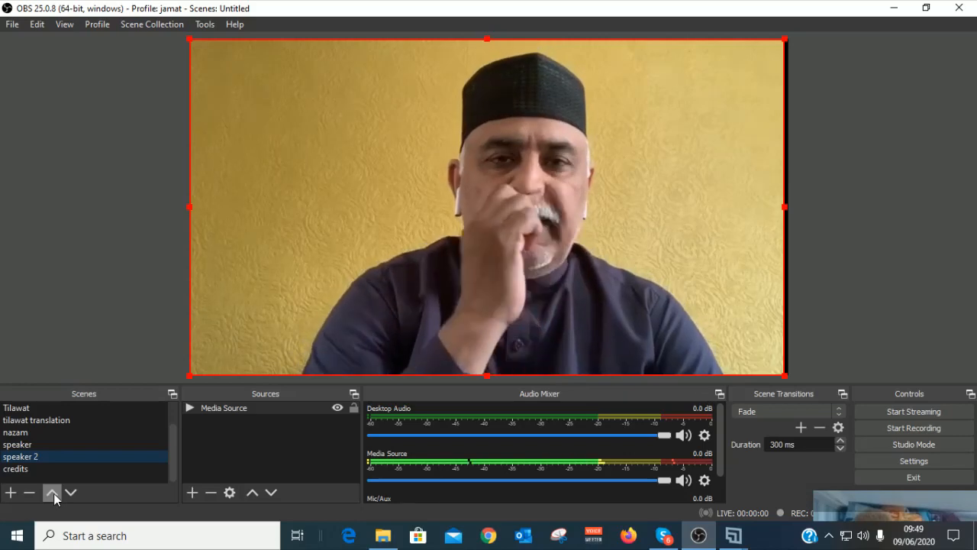
pyautogui.click(26, 447)
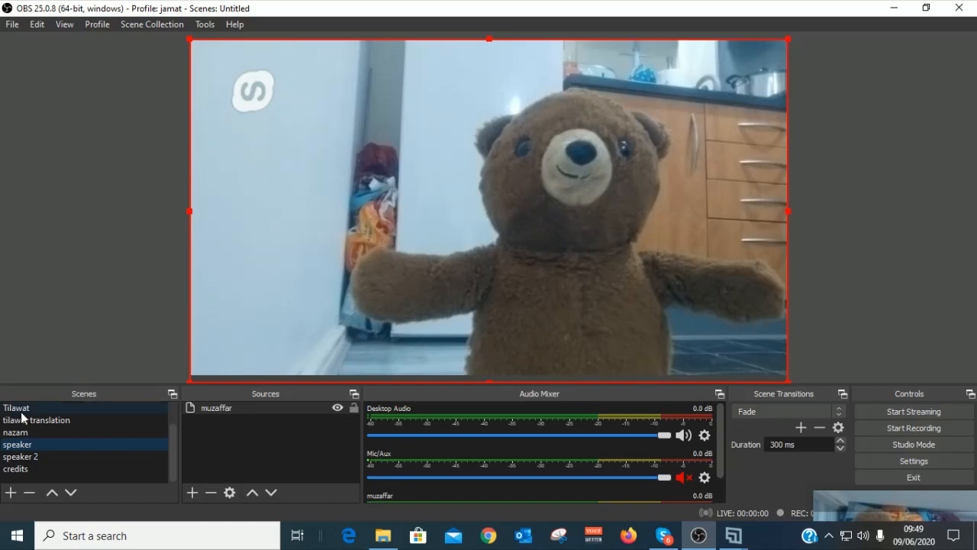
pyautogui.scroll(1, 122, 445)
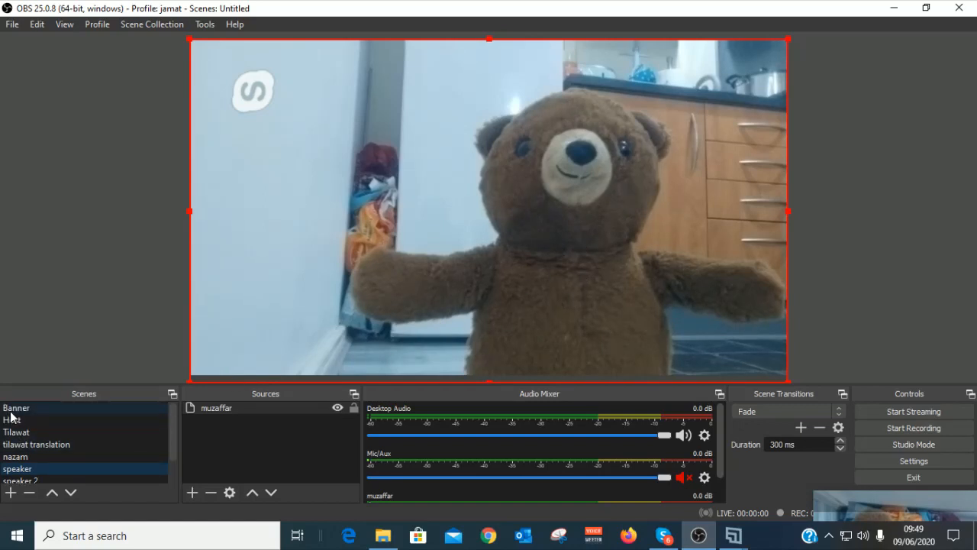
pyautogui.scroll(-1, 146, 454)
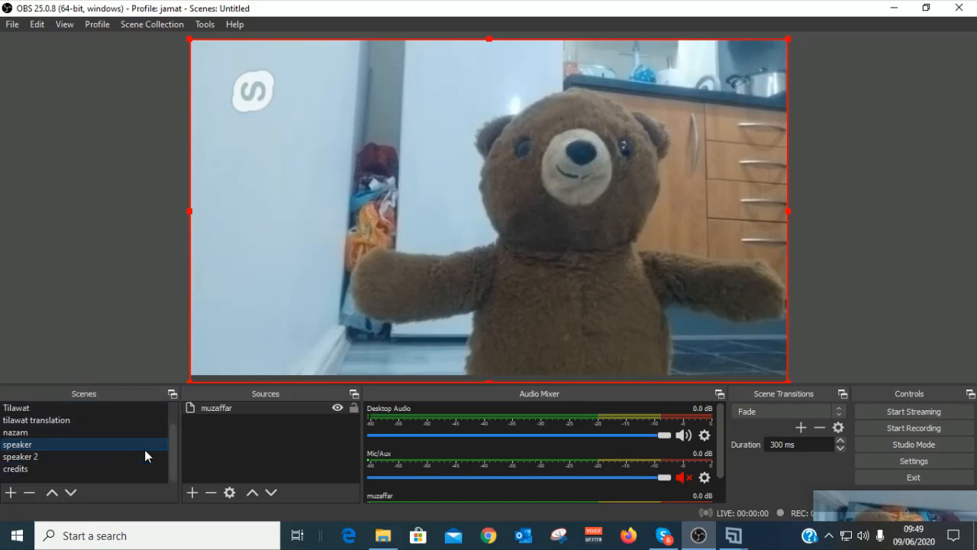
pyautogui.click(23, 458)
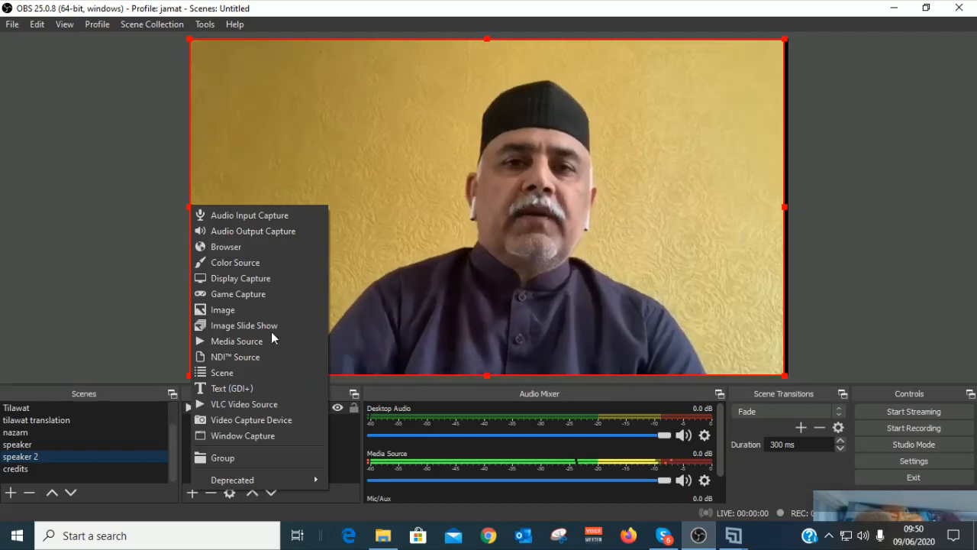
# Step: Add an image source 'name tag 33' with the speaker's name-tag PNG, fitted to the frame
pyautogui.click(246, 309)
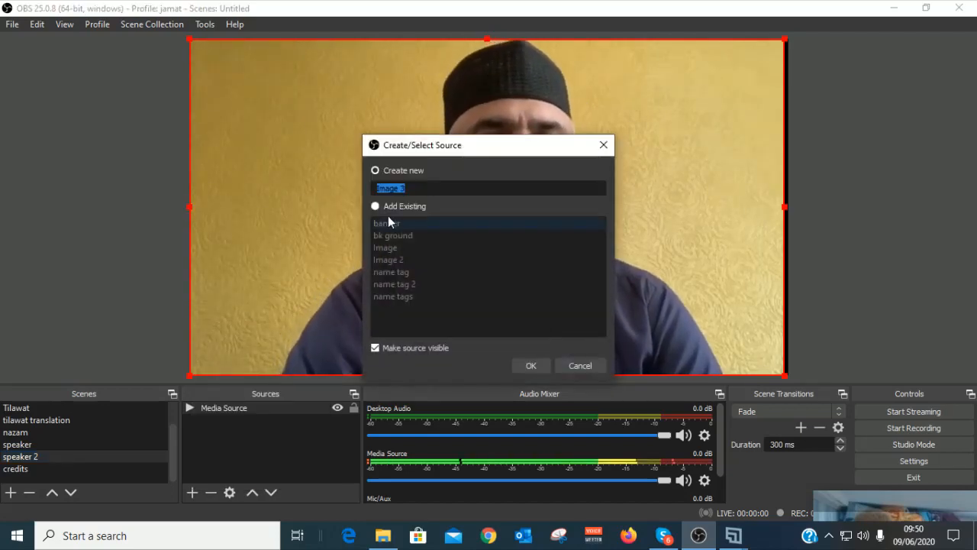
pyautogui.write('name tag 33')
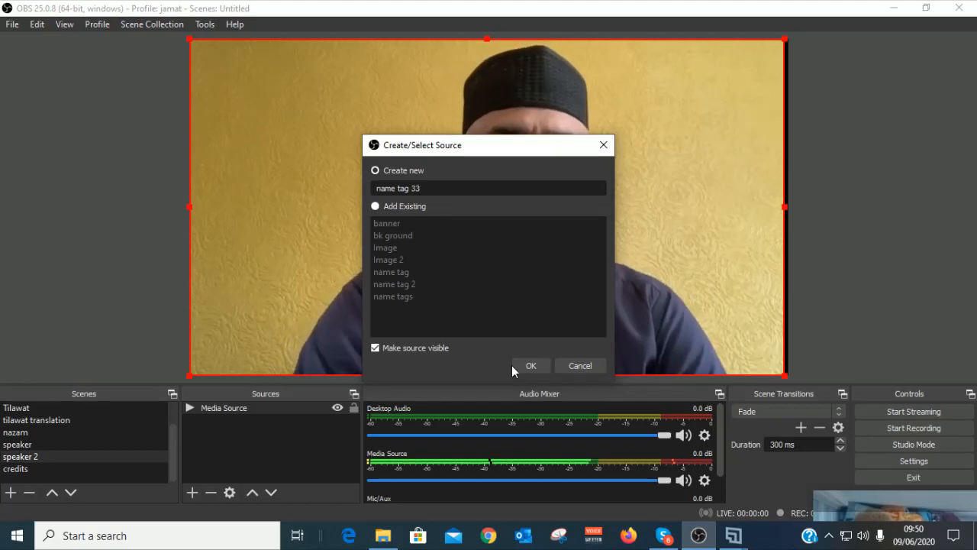
pyautogui.click(524, 365)
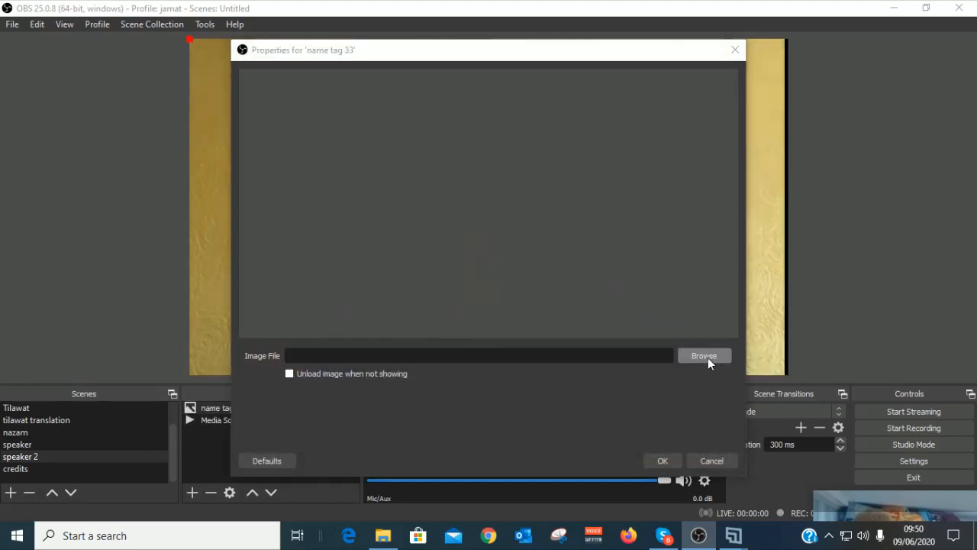
pyautogui.click(708, 357)
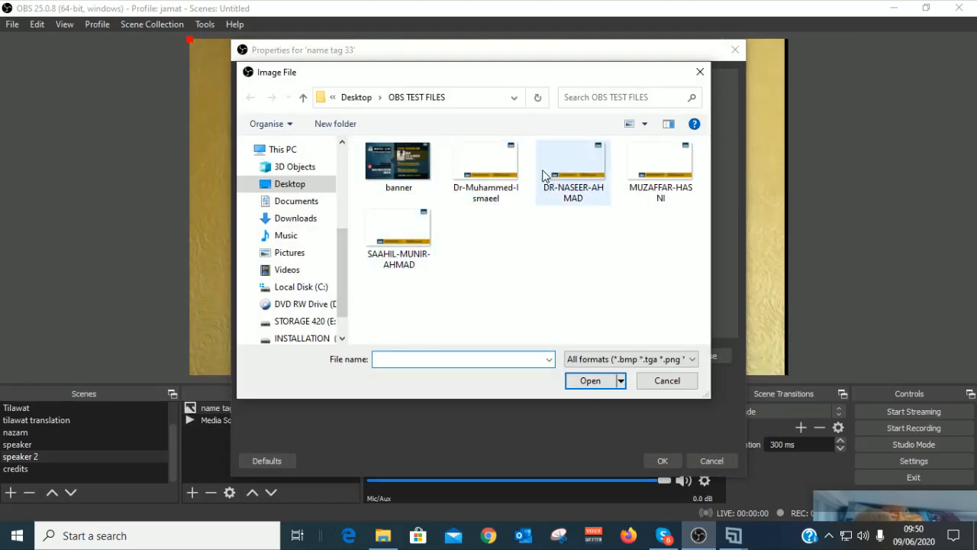
pyautogui.click(489, 170)
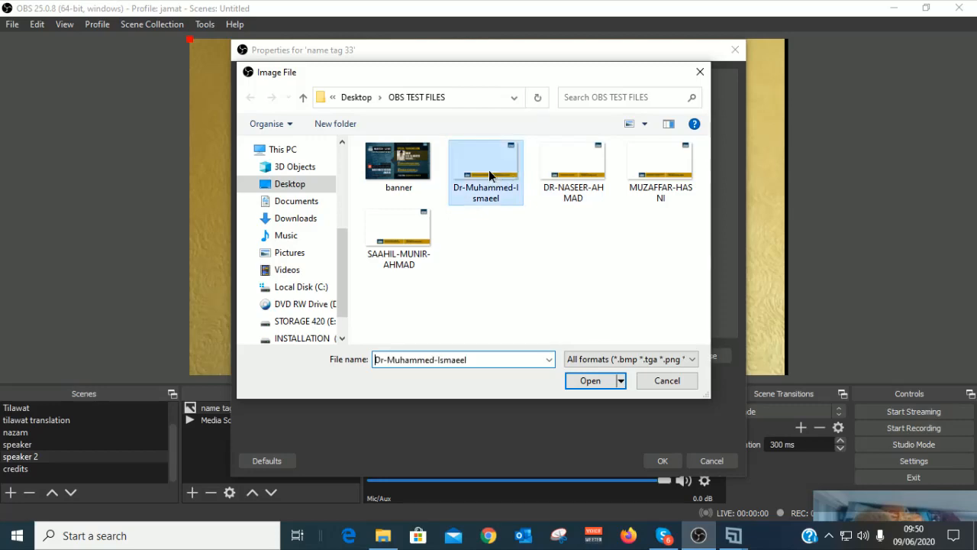
pyautogui.click(589, 381)
pyautogui.click(654, 459)
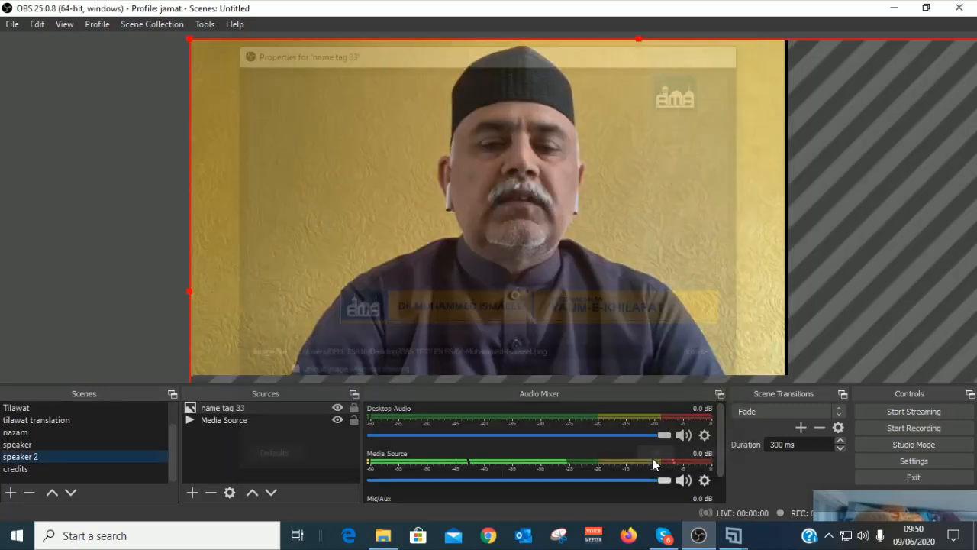
pyautogui.moveTo(193, 37); pyautogui.dragTo(295, 56)
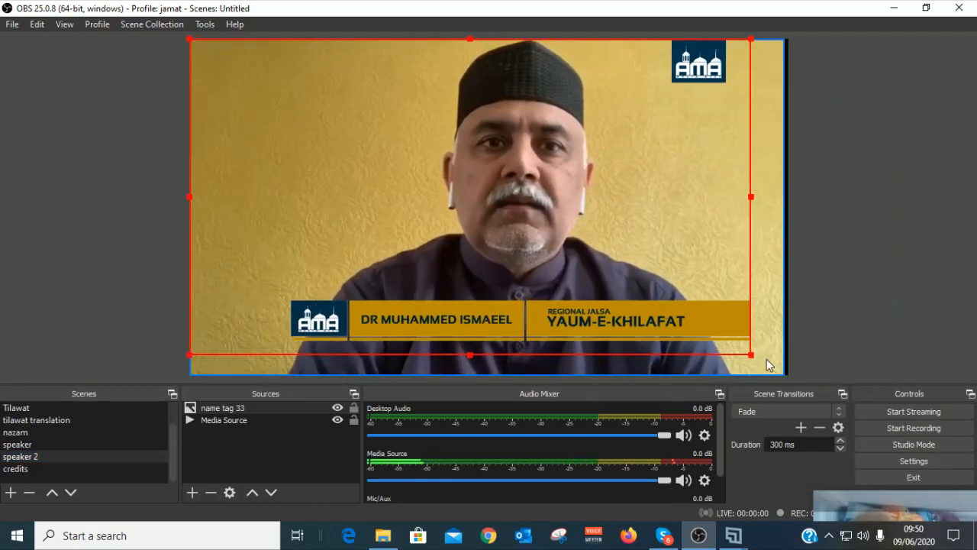
pyautogui.moveTo(750, 355); pyautogui.dragTo(787, 375)
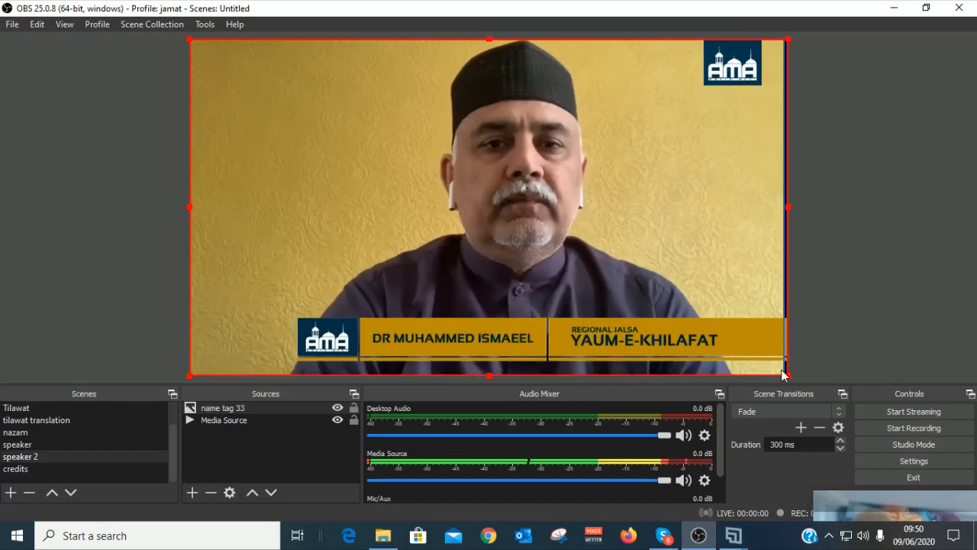
# Step: Flip between the Banner and Host scenes, then settle on the Tilawat scene
pyautogui.scroll(1, 41, 467)
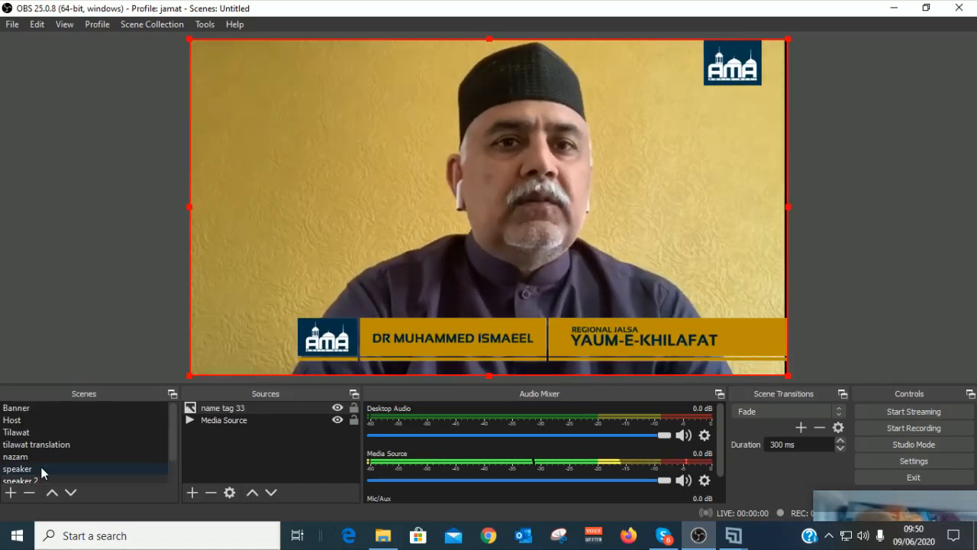
pyautogui.click(10, 408)
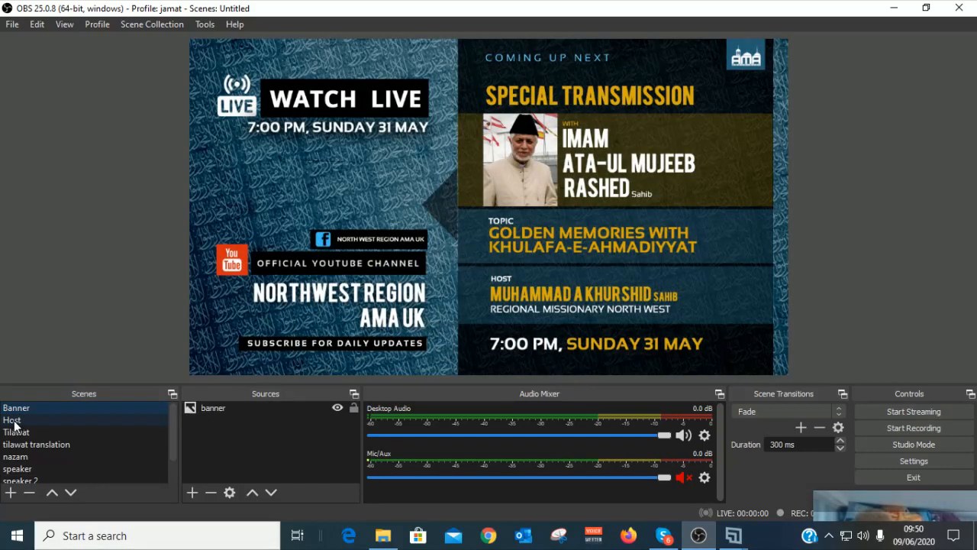
pyautogui.click(14, 420)
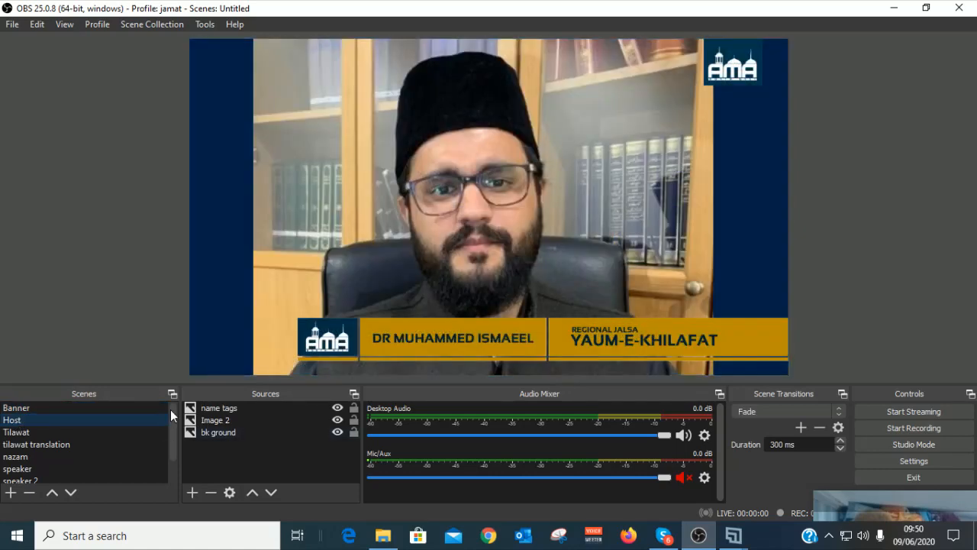
pyautogui.click(13, 410)
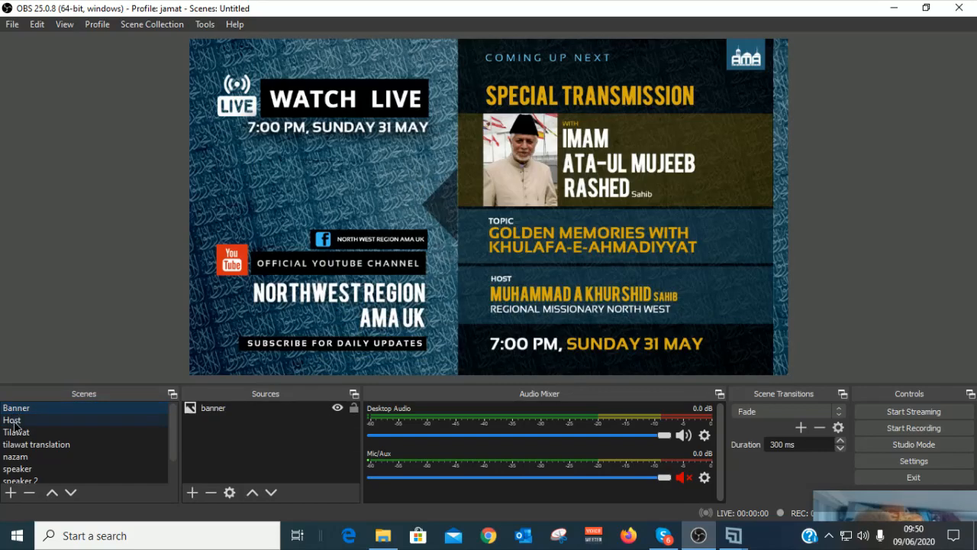
pyautogui.click(13, 421)
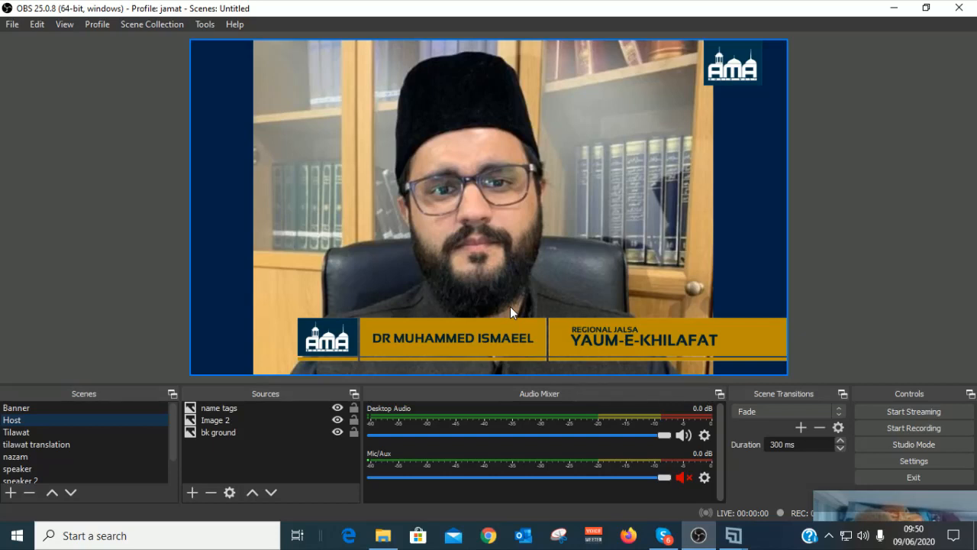
pyautogui.click(17, 433)
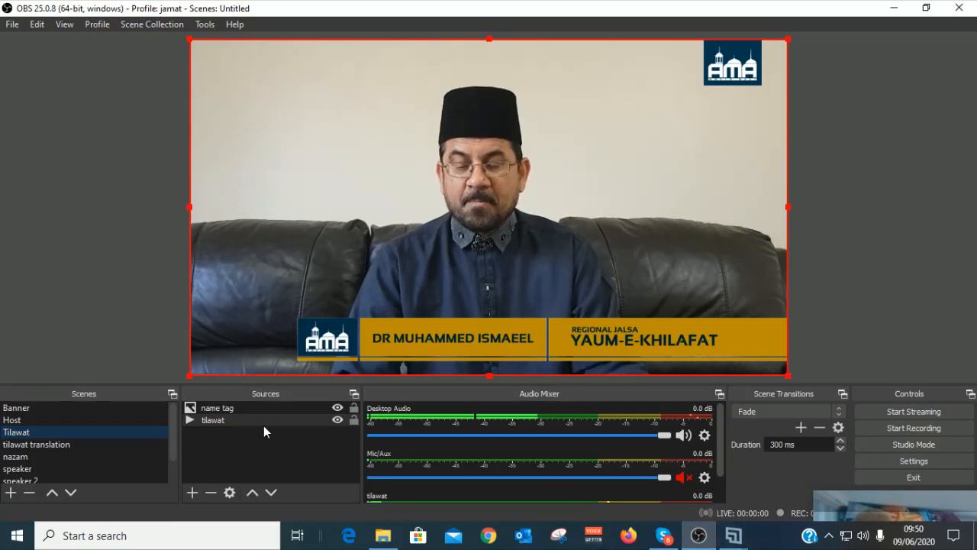
pyautogui.rightClick(243, 420)
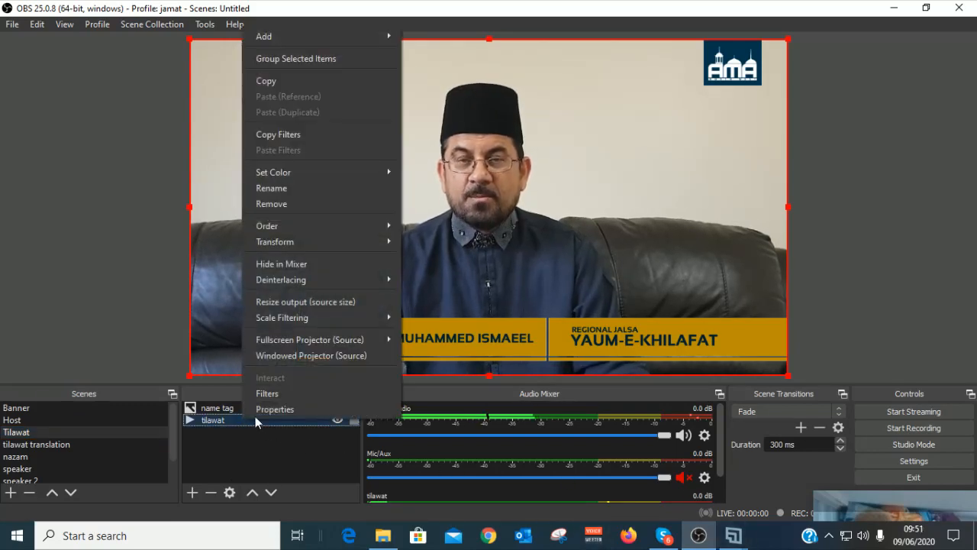
pyautogui.click(272, 411)
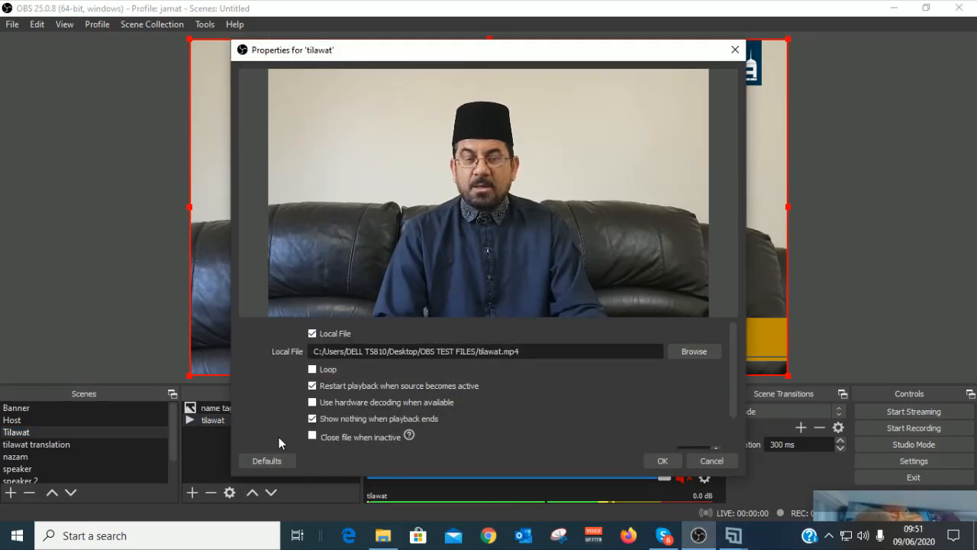
pyautogui.click(720, 460)
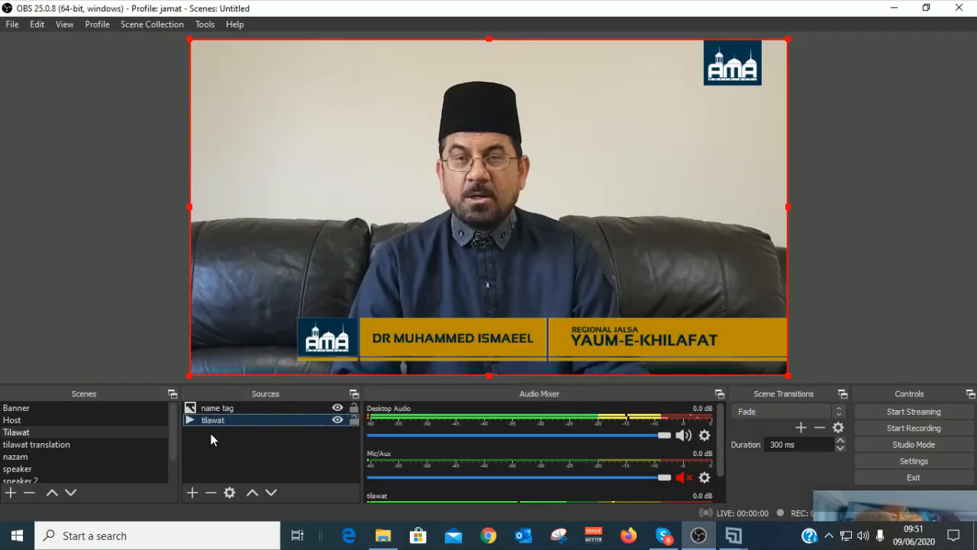
pyautogui.click(16, 434)
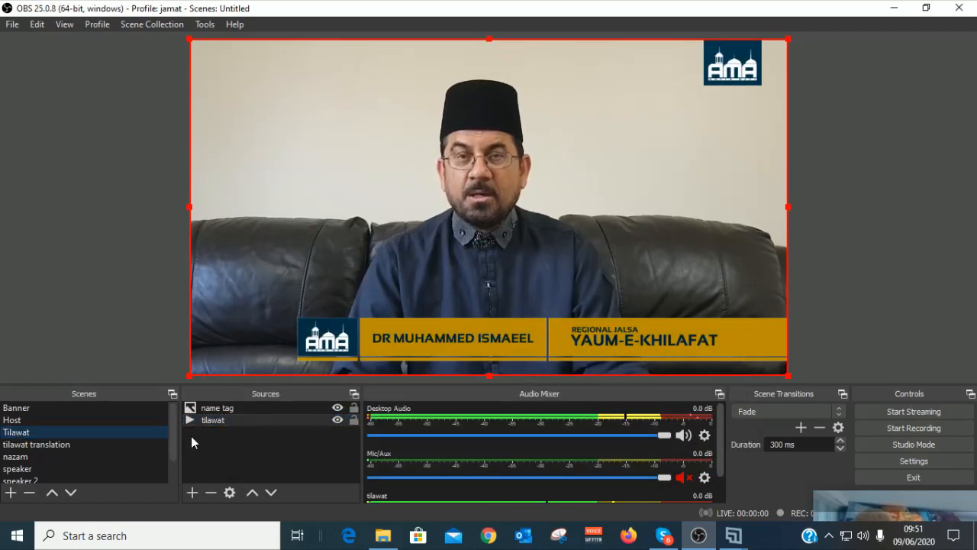
pyautogui.rightClick(225, 417)
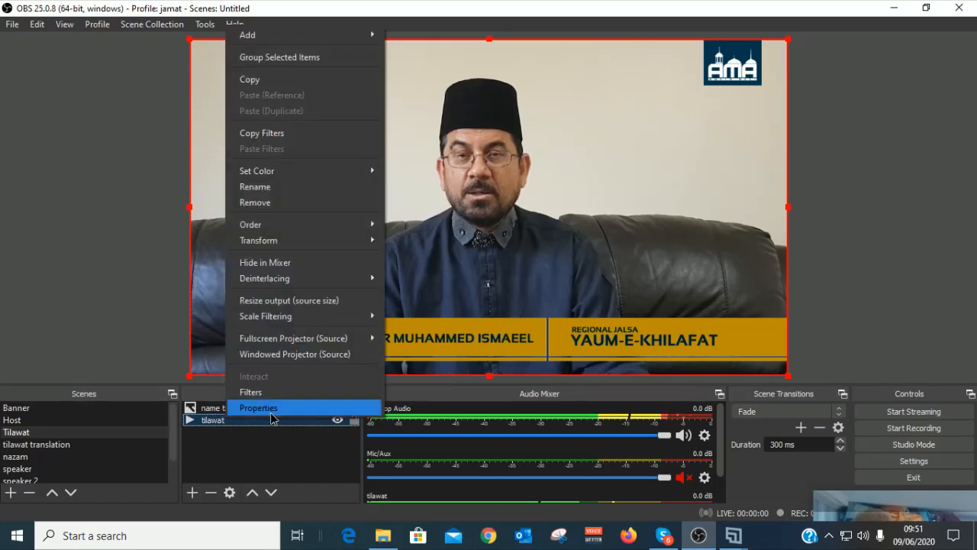
pyautogui.click(270, 411)
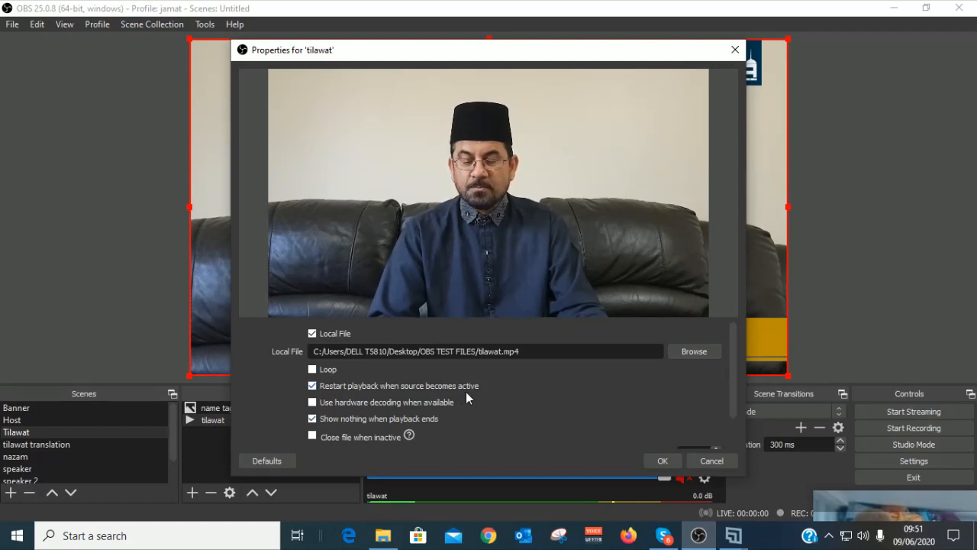
pyautogui.click(312, 386)
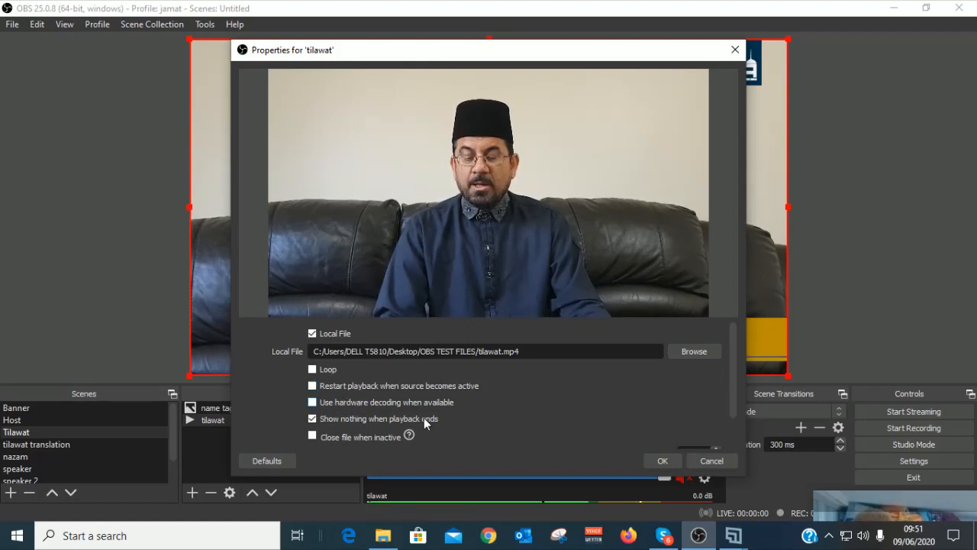
pyautogui.scroll(-1, 425, 418)
pyautogui.scroll(1, 425, 418)
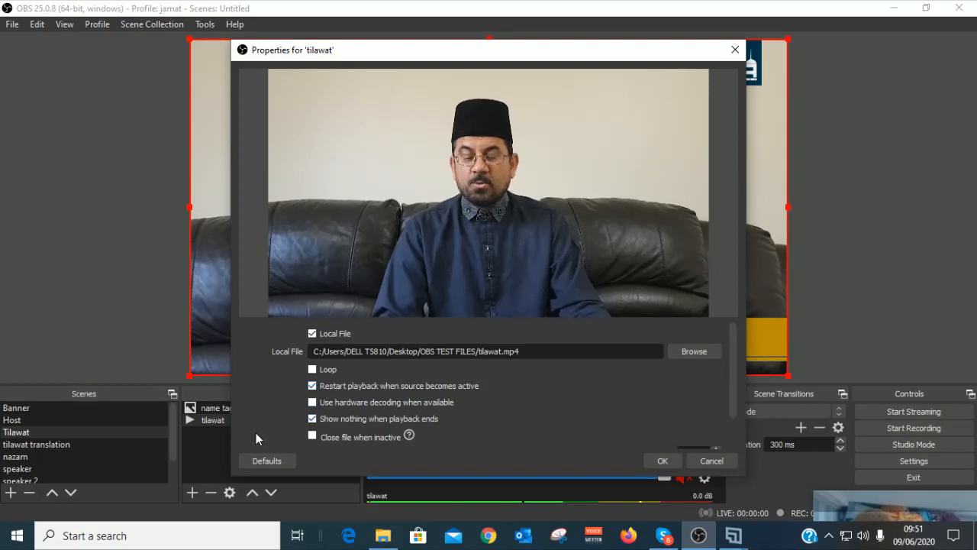
pyautogui.click(663, 463)
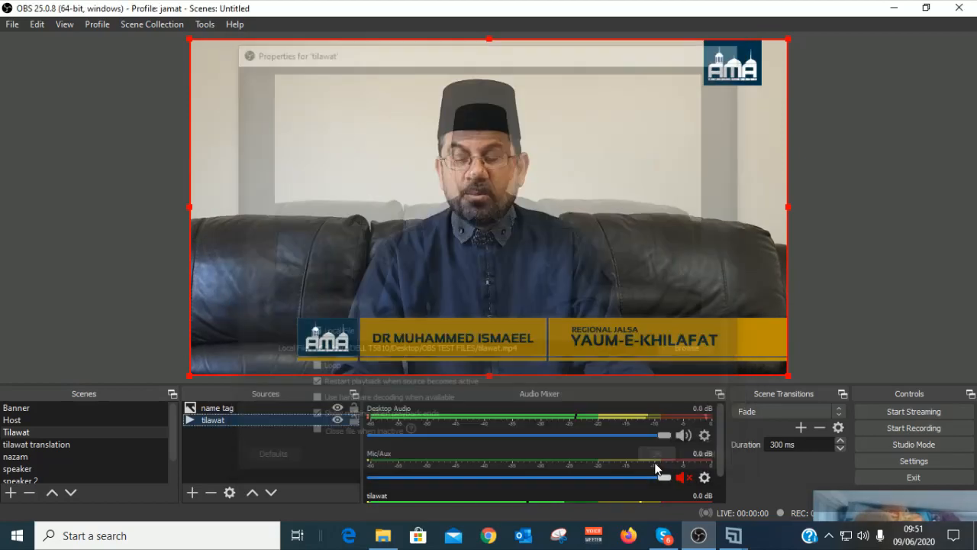
# Step: In the tilawat translation scene, stop the video source restarting when the scene activates
pyautogui.click(65, 446)
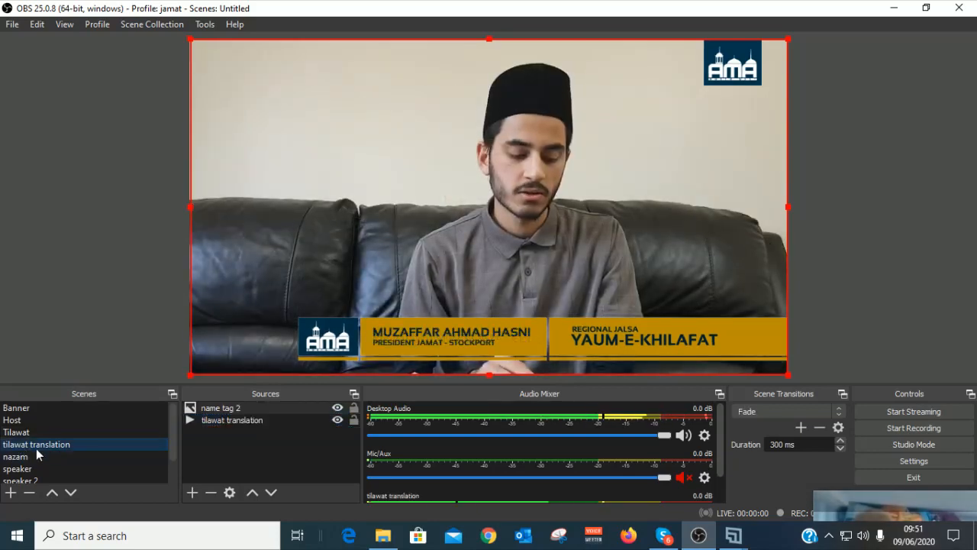
pyautogui.click(22, 433)
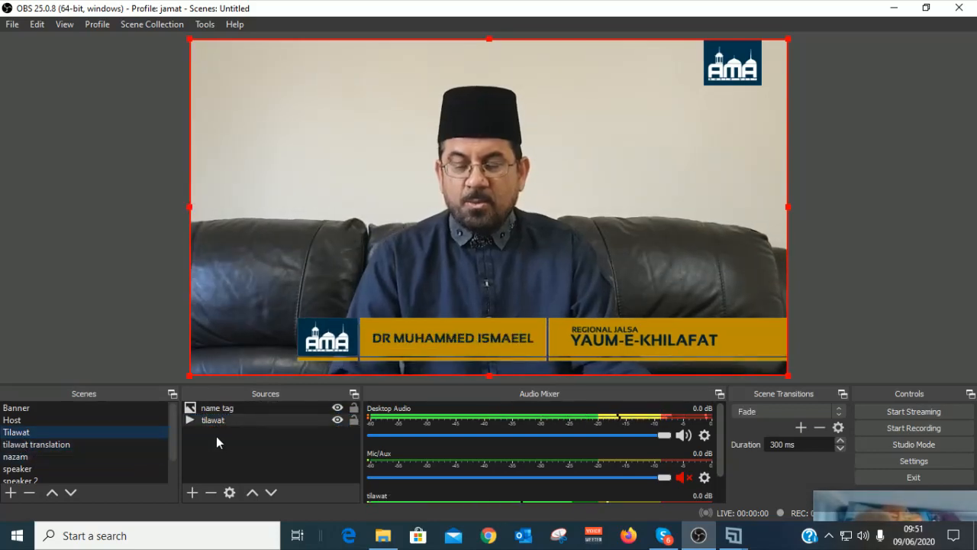
pyautogui.click(52, 448)
pyautogui.rightClick(52, 445)
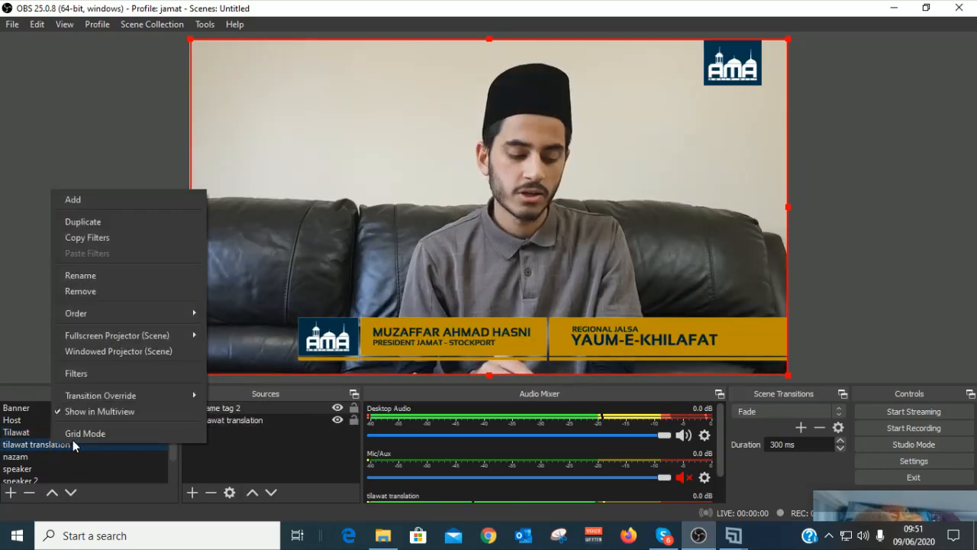
pyautogui.click(262, 451)
pyautogui.click(226, 421)
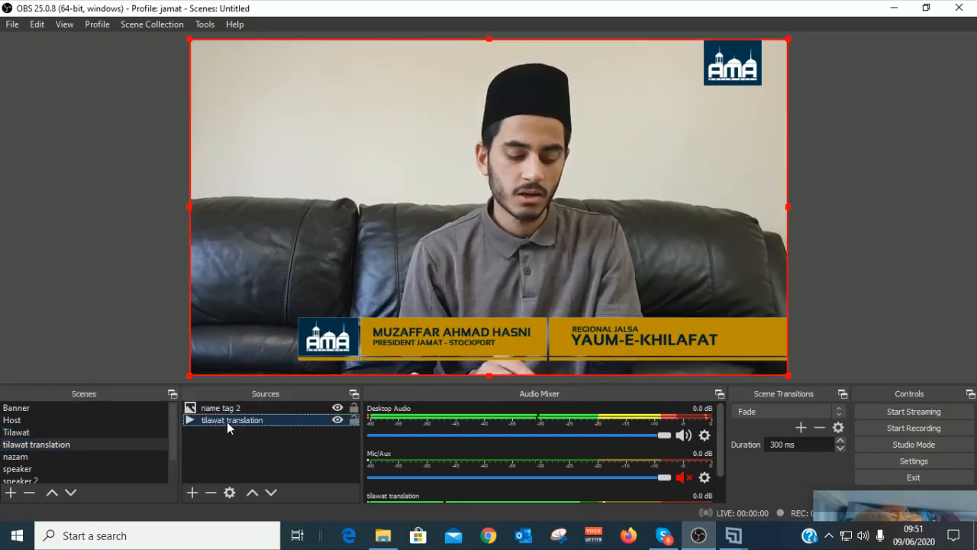
pyautogui.rightClick(226, 421)
pyautogui.click(247, 412)
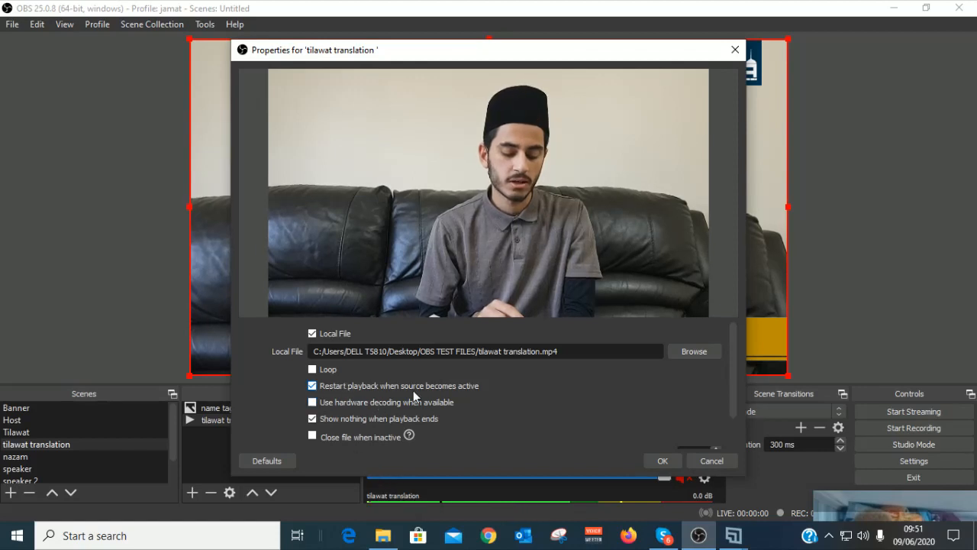
pyautogui.click(313, 385)
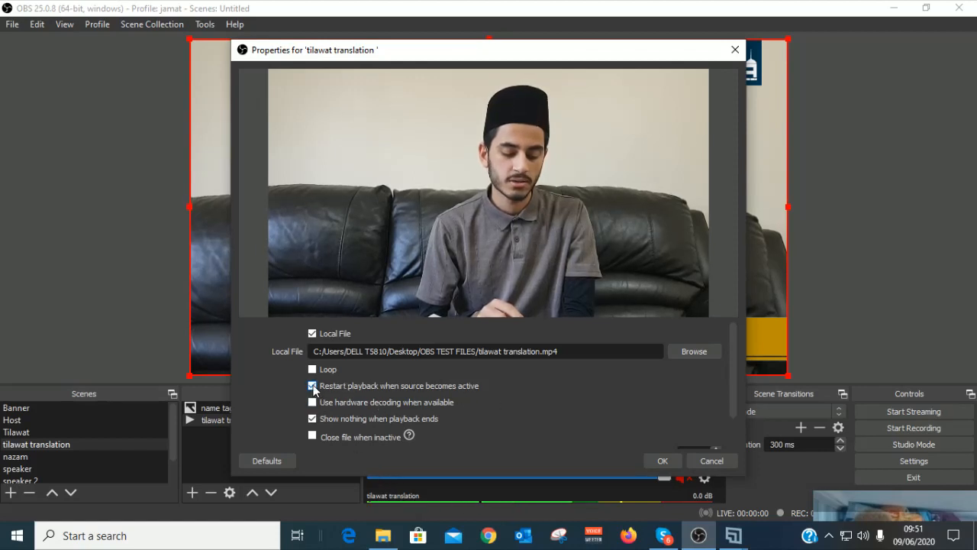
pyautogui.click(662, 461)
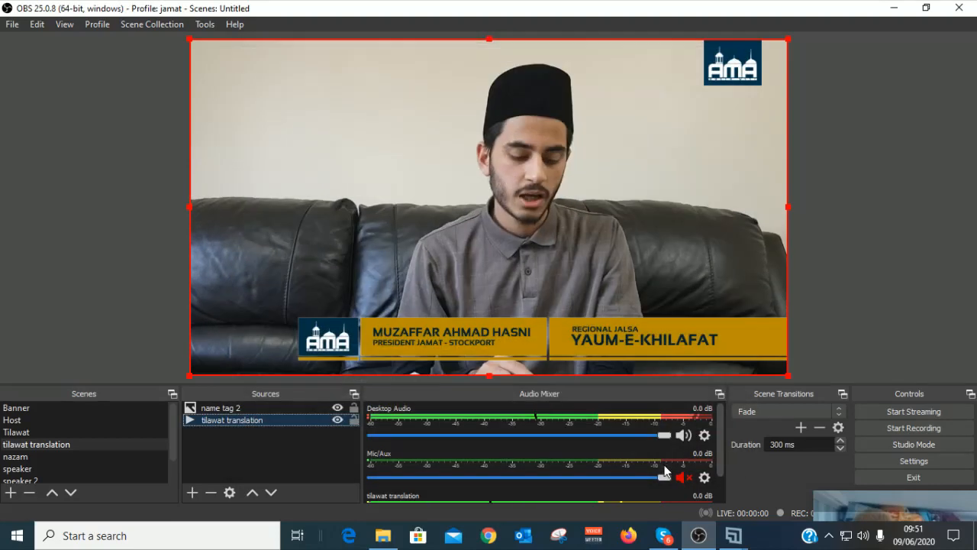
# Step: Return to the tilawat translation scene and mute its tilawat translation audio channel
pyautogui.click(20, 433)
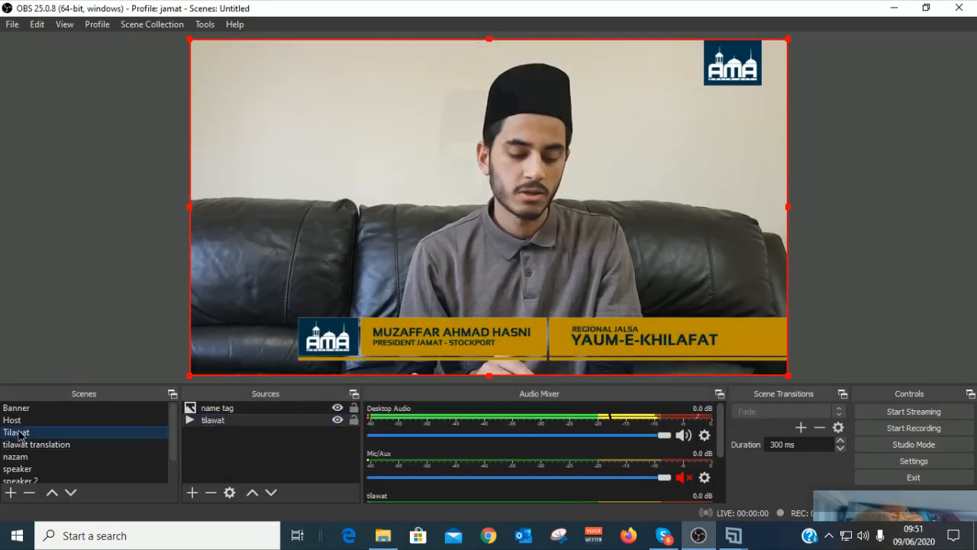
pyautogui.click(23, 446)
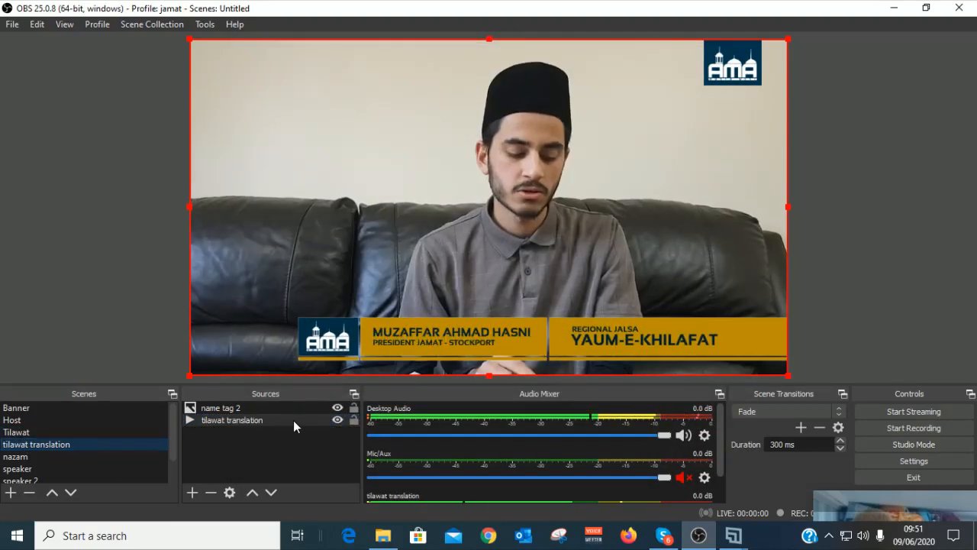
pyautogui.click(269, 418)
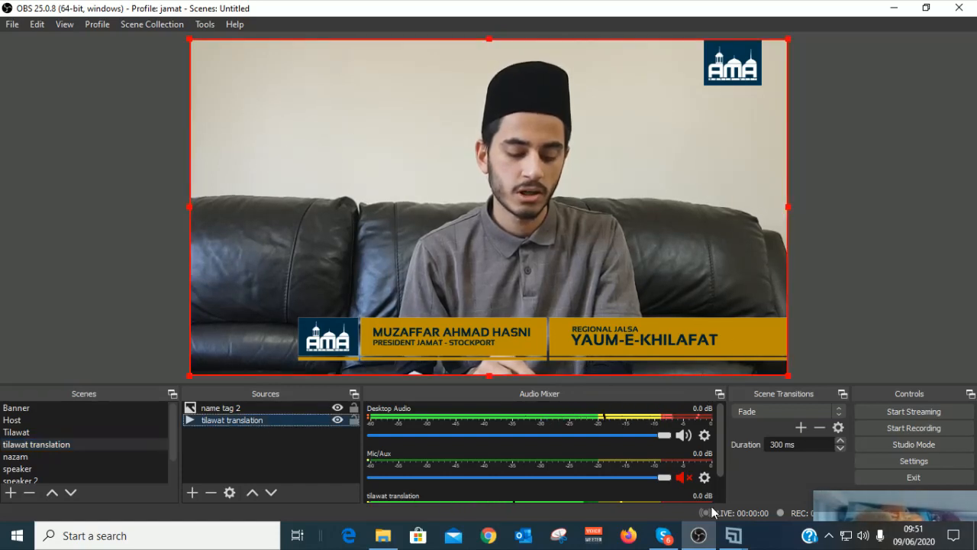
pyautogui.moveTo(721, 459); pyautogui.dragTo(719, 484)
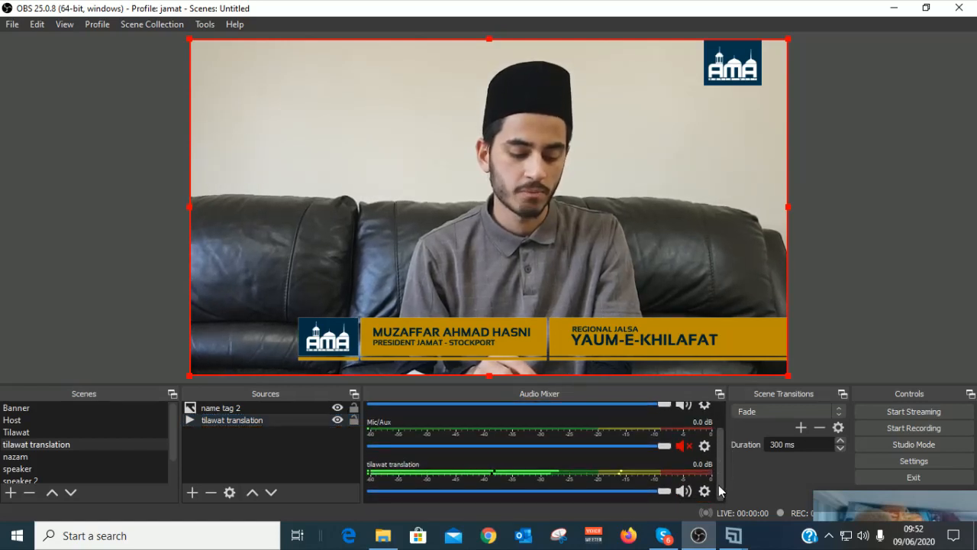
pyautogui.click(683, 491)
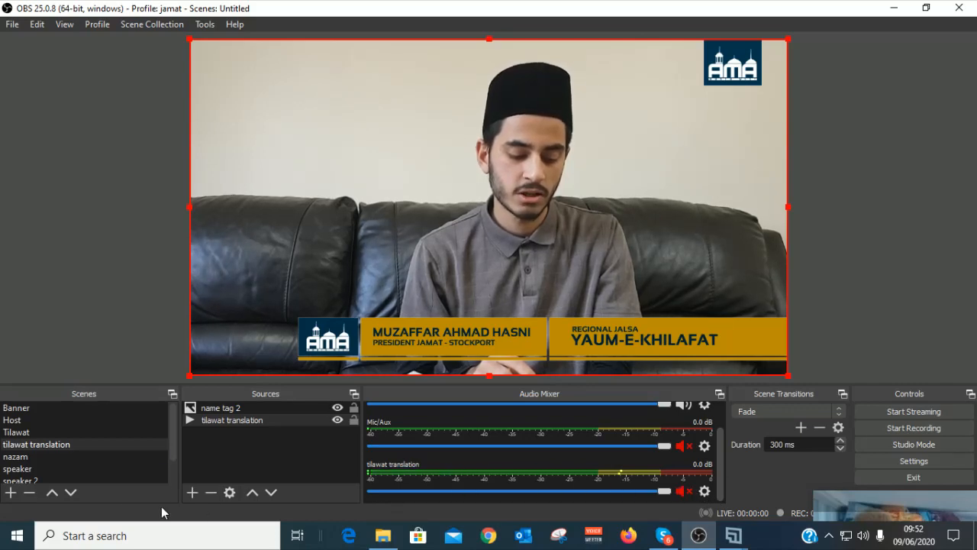
# Step: Go to the Tilawat scene via Host and mute its tilawat audio track
pyautogui.click(13, 421)
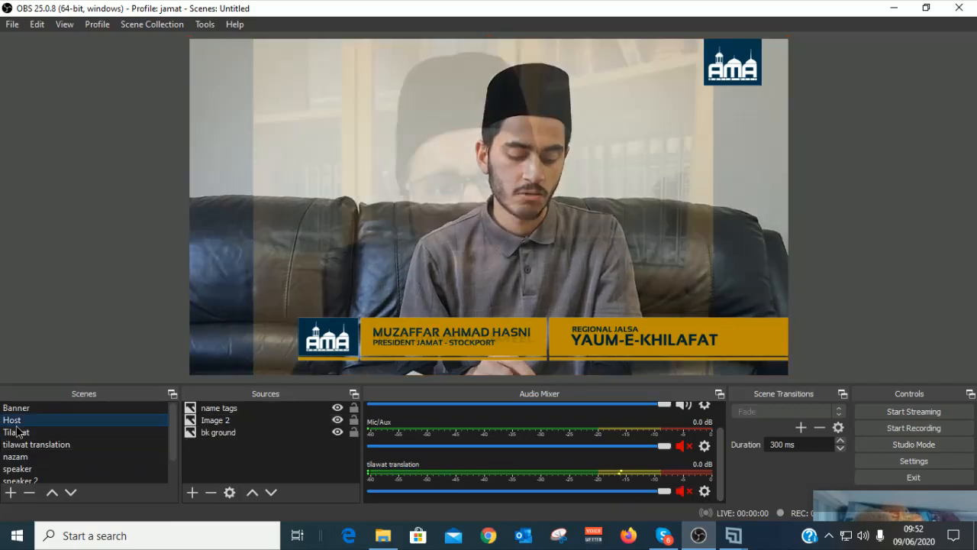
pyautogui.click(15, 432)
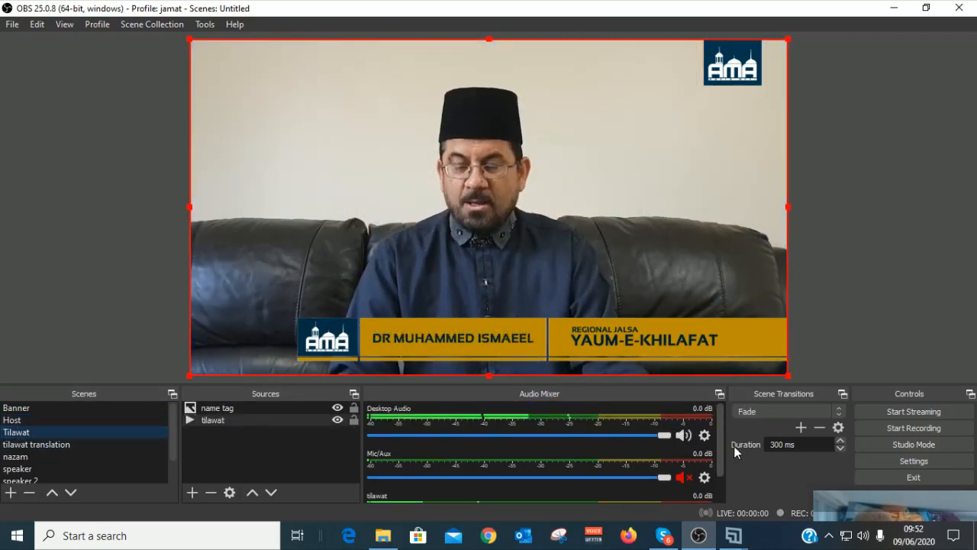
pyautogui.scroll(-2, 720, 455)
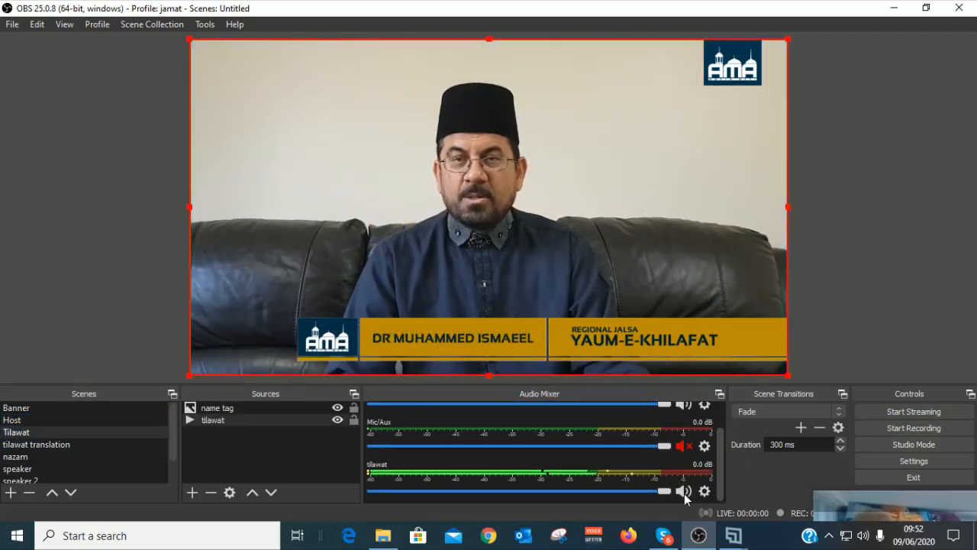
pyautogui.click(686, 491)
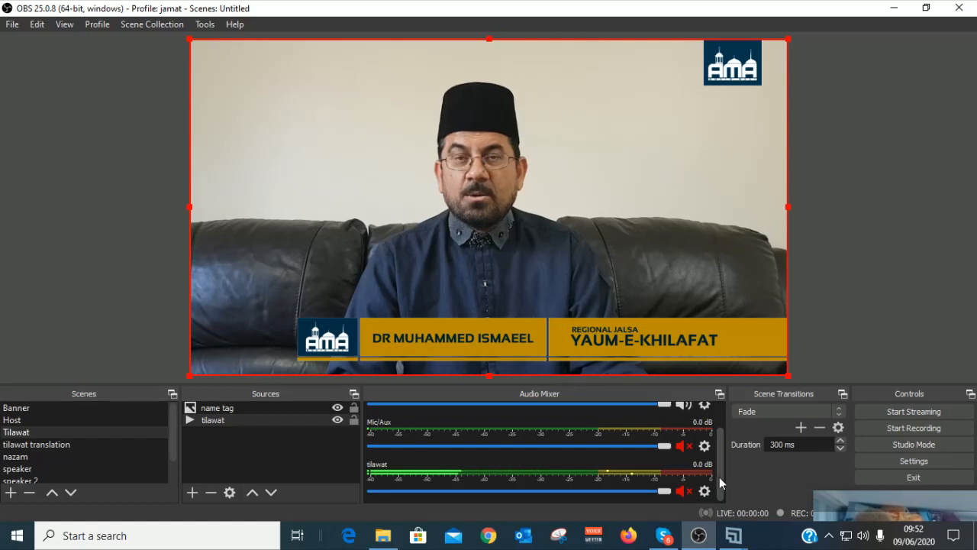
pyautogui.scroll(2, 720, 479)
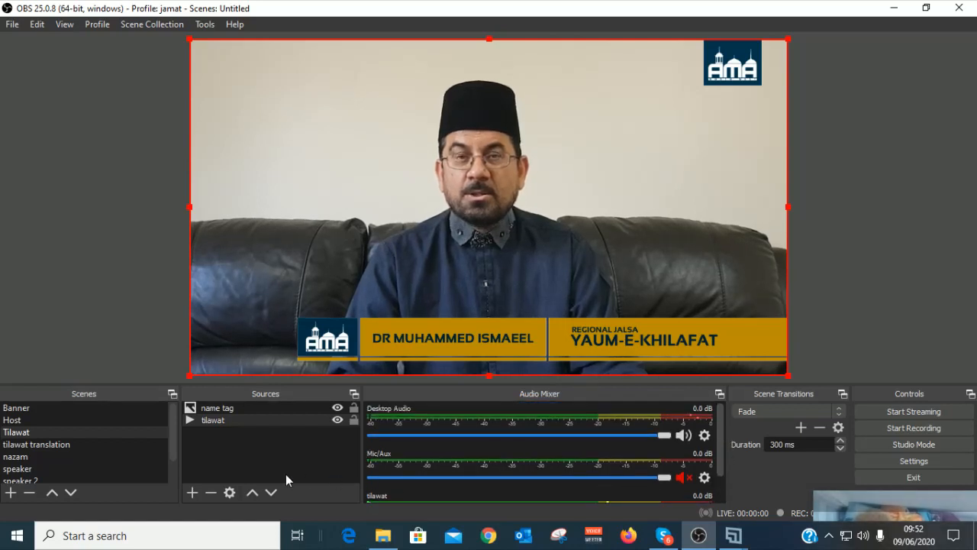
pyautogui.scroll(-2, 724, 455)
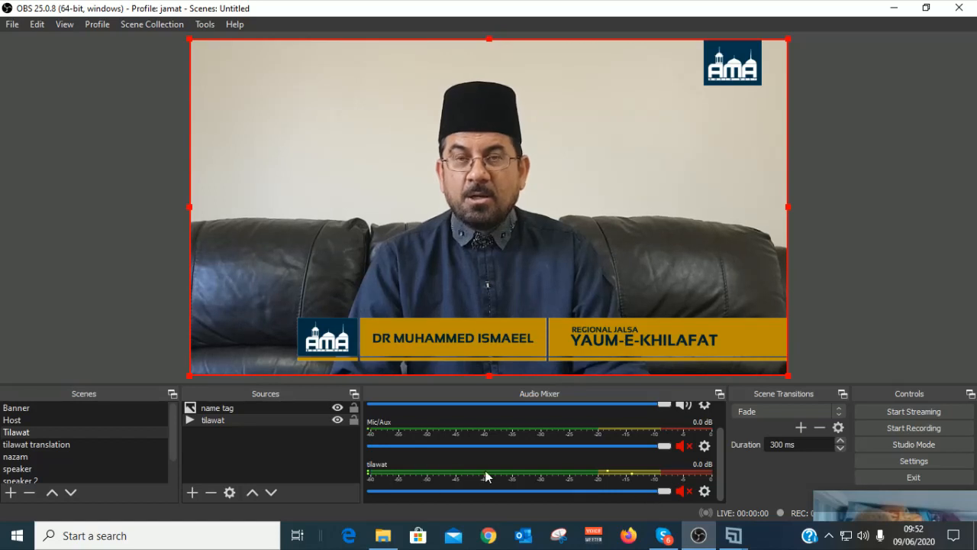
# Step: Keep the tilawat track's audio monitoring on Monitor and Output in Advanced Audio Properties
pyautogui.click(704, 491)
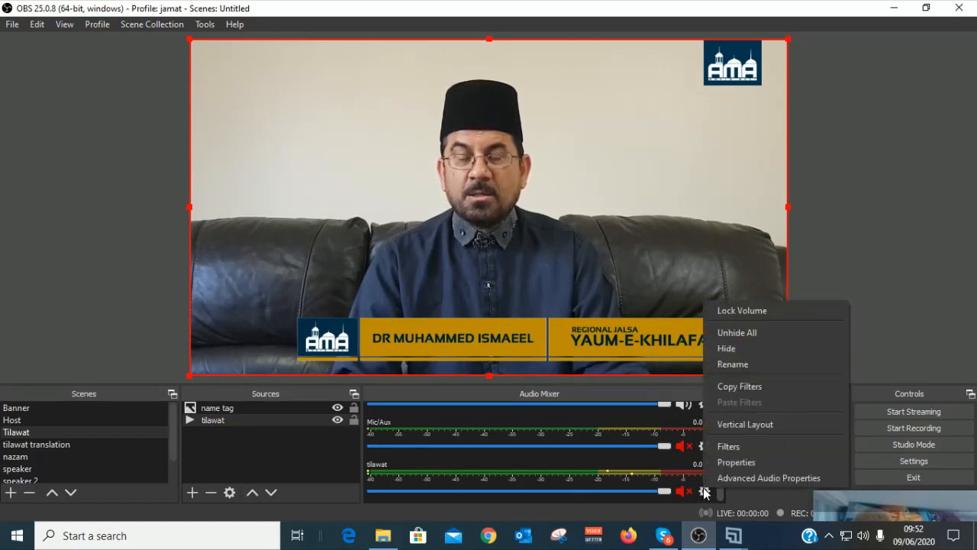
pyautogui.click(757, 475)
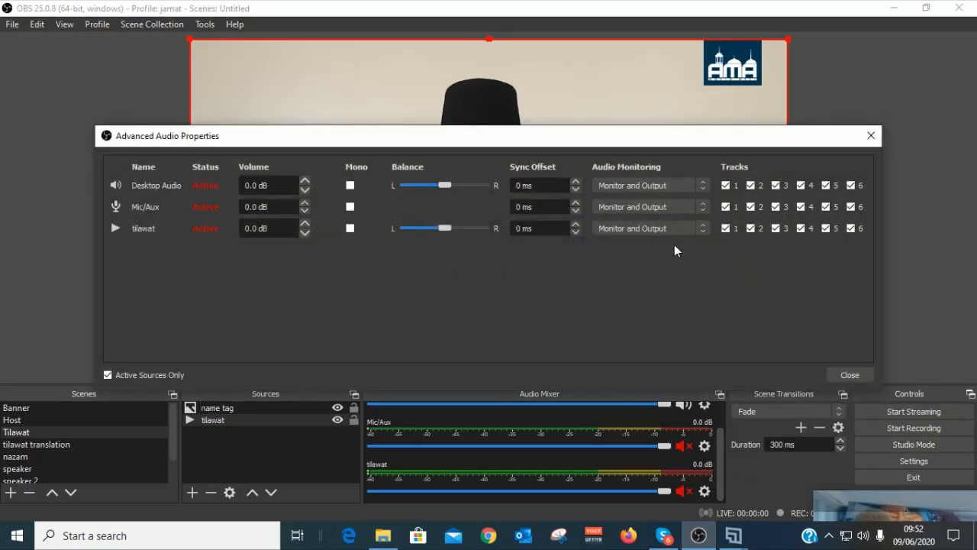
pyautogui.click(700, 230)
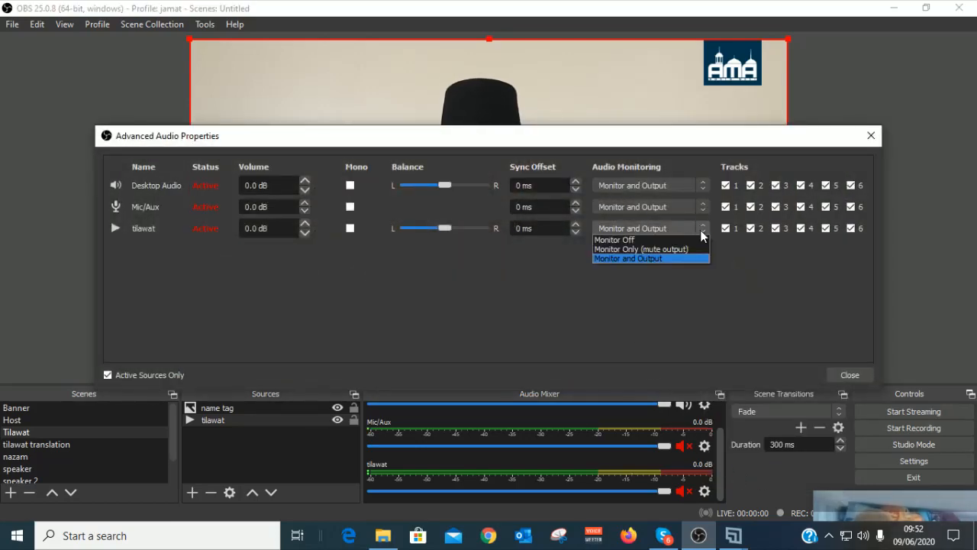
pyautogui.click(641, 261)
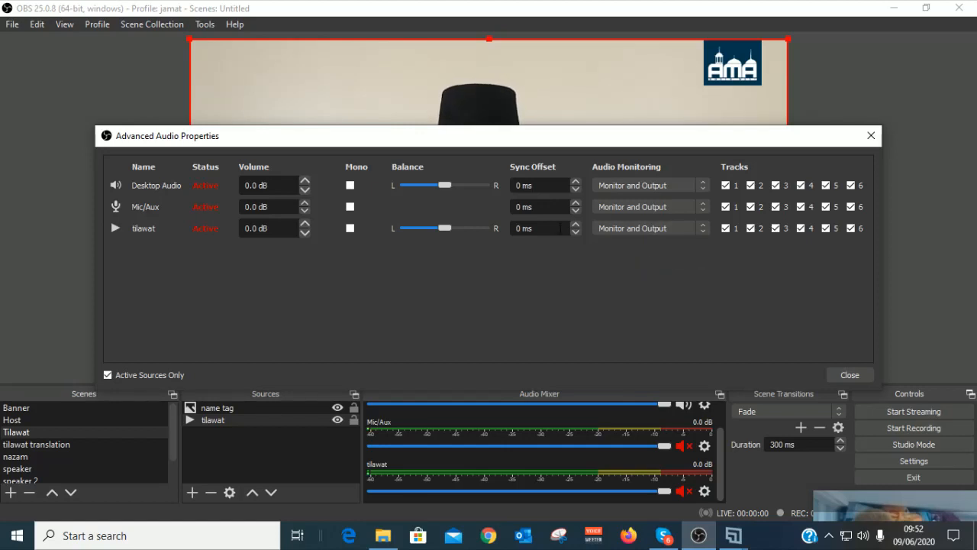
pyautogui.click(849, 375)
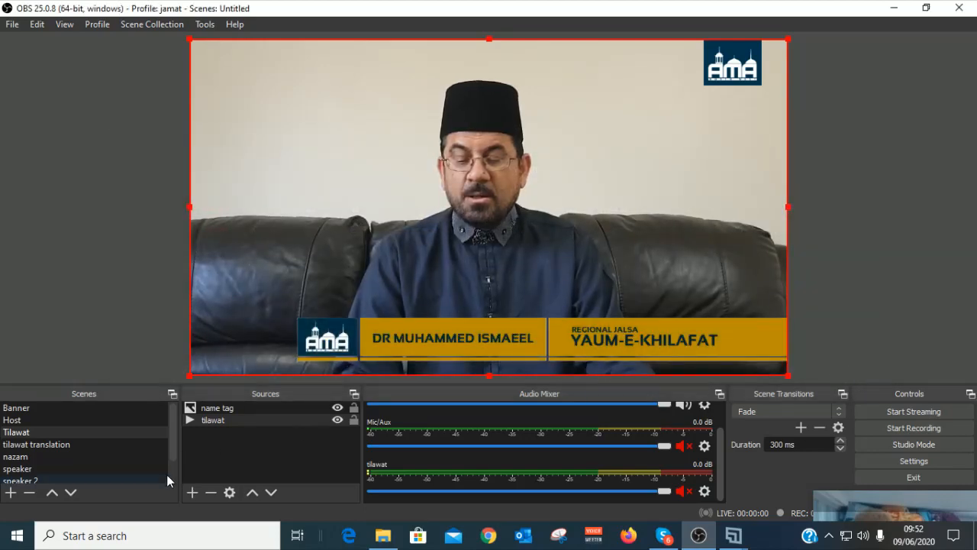
# Step: Switch to the speaker 2 scene via speaker and select its Media Source
pyautogui.click(18, 469)
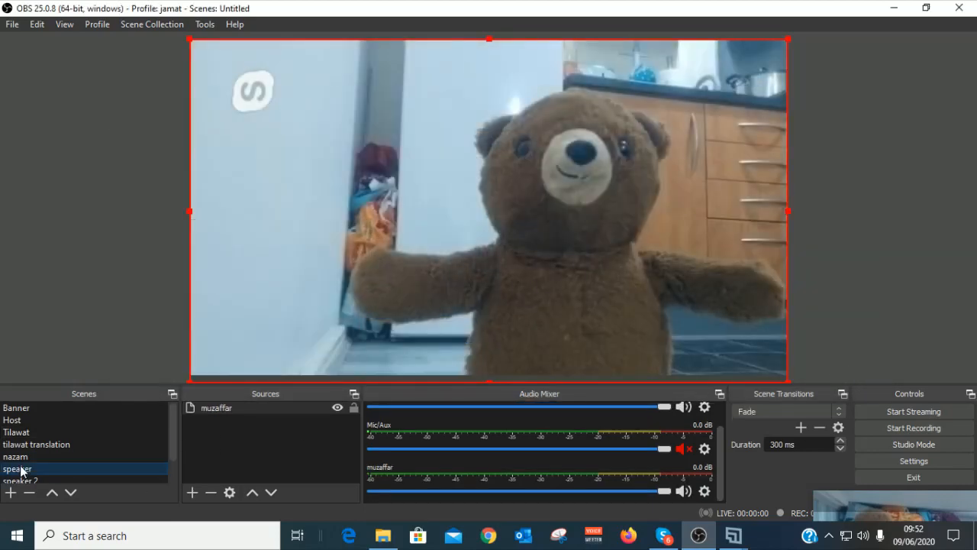
pyautogui.scroll(-1, 22, 466)
pyautogui.click(21, 458)
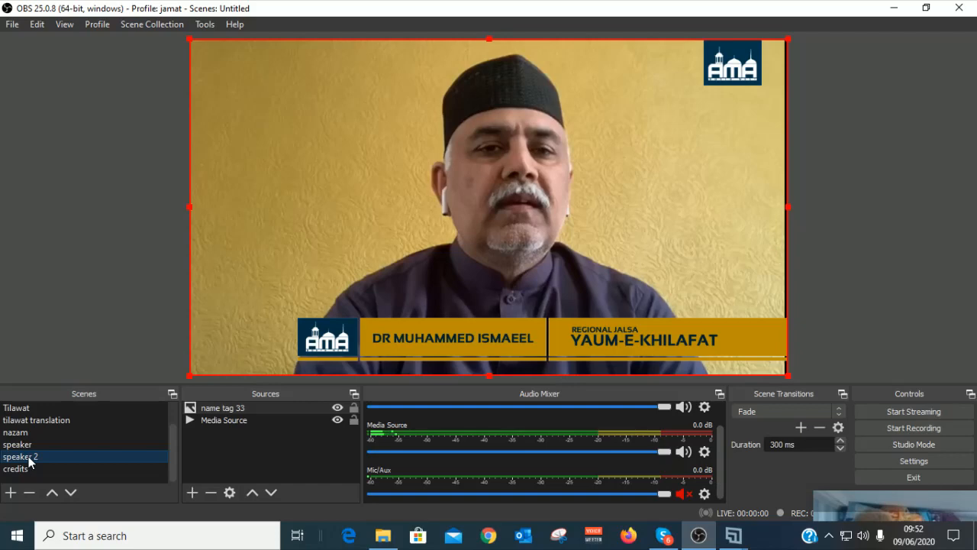
pyautogui.click(238, 422)
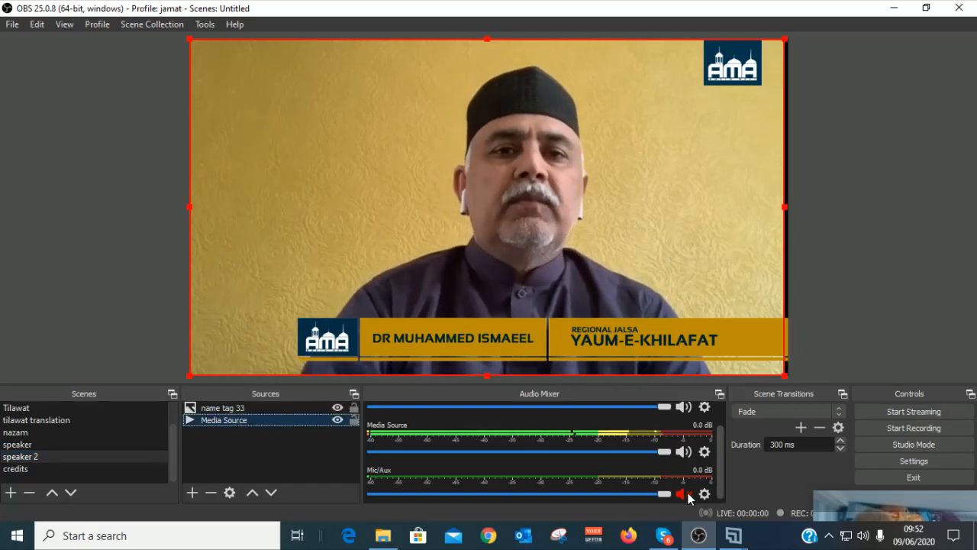
# Step: Mute the Desktop Audio and Media Source channels in the Audio Mixer
pyautogui.scroll(1, 691, 474)
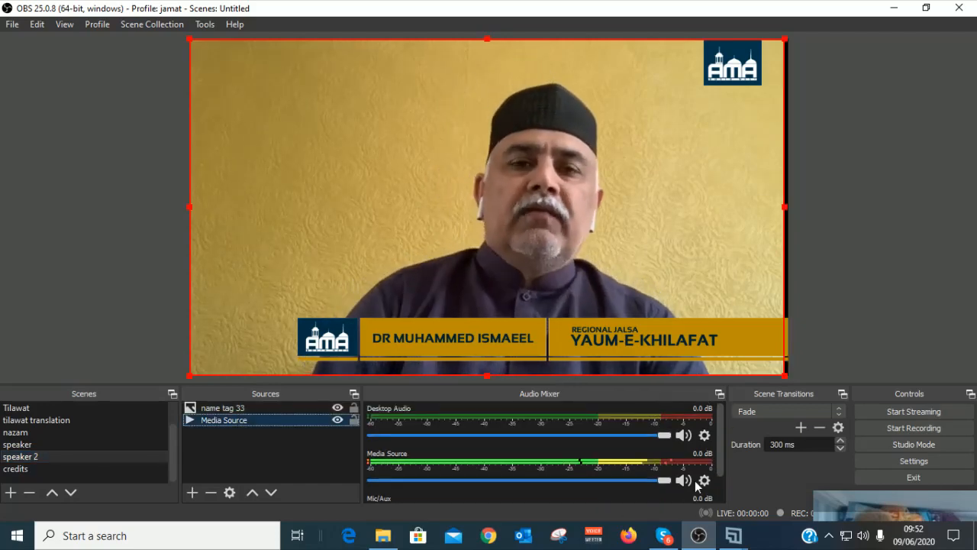
pyautogui.click(687, 436)
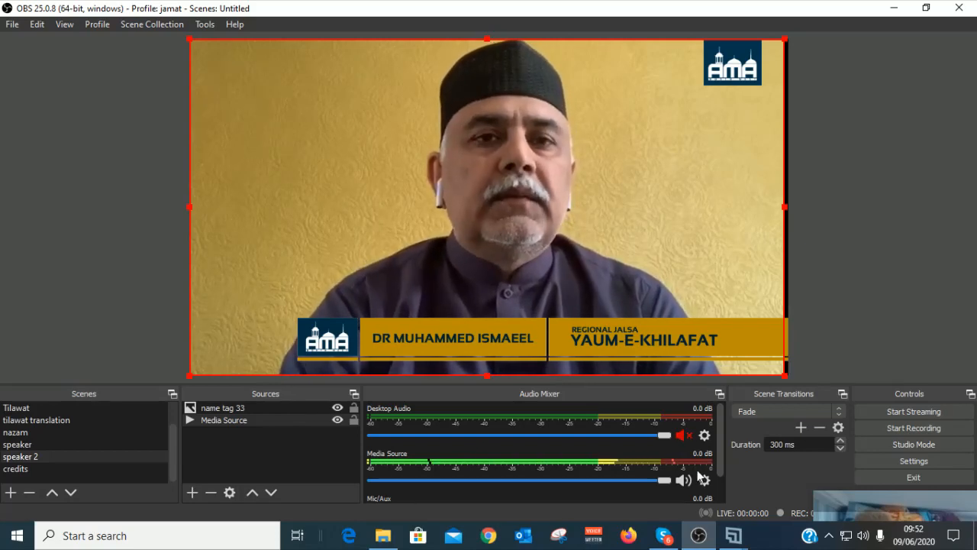
pyautogui.click(687, 483)
pyautogui.scroll(-1, 687, 487)
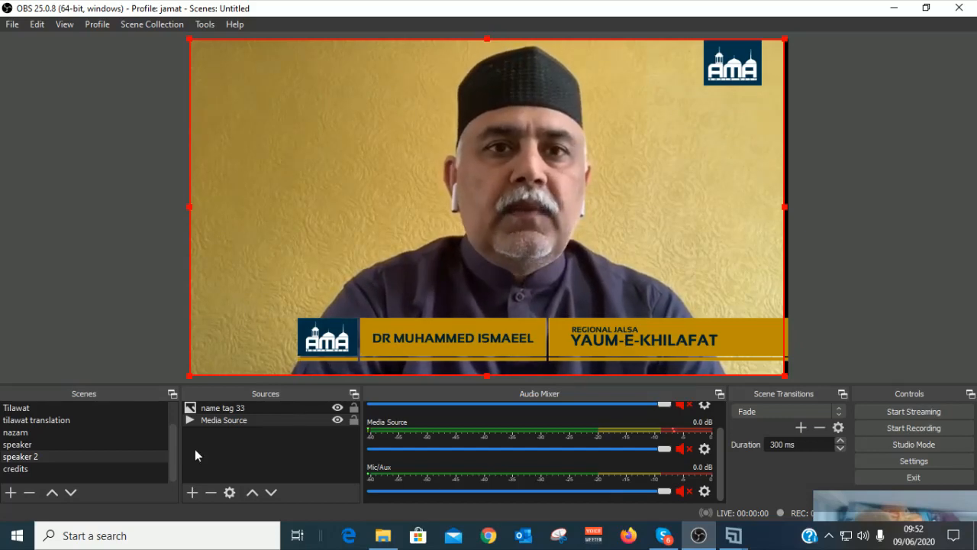
# Step: Review the Media Source properties and close them unchanged
pyautogui.click(217, 420)
pyautogui.rightClick(216, 419)
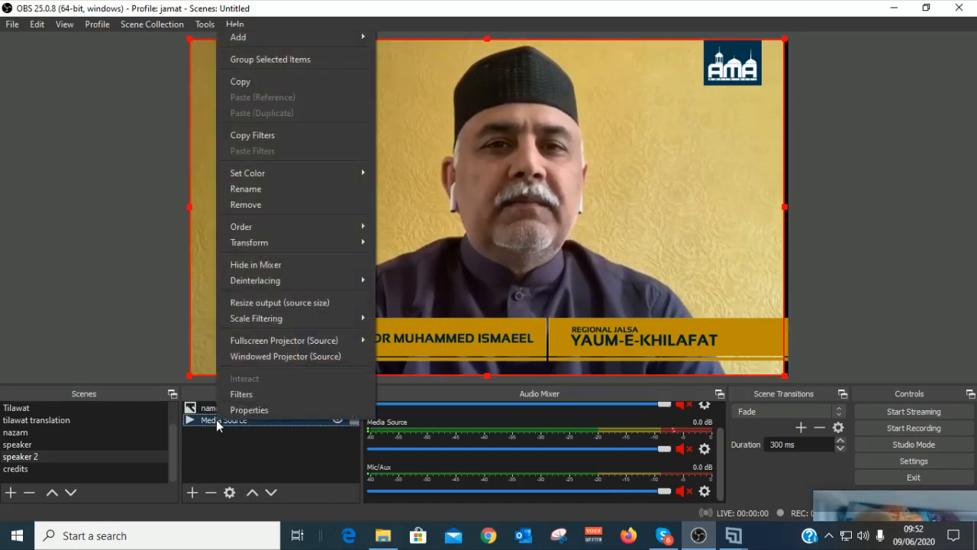
pyautogui.click(242, 409)
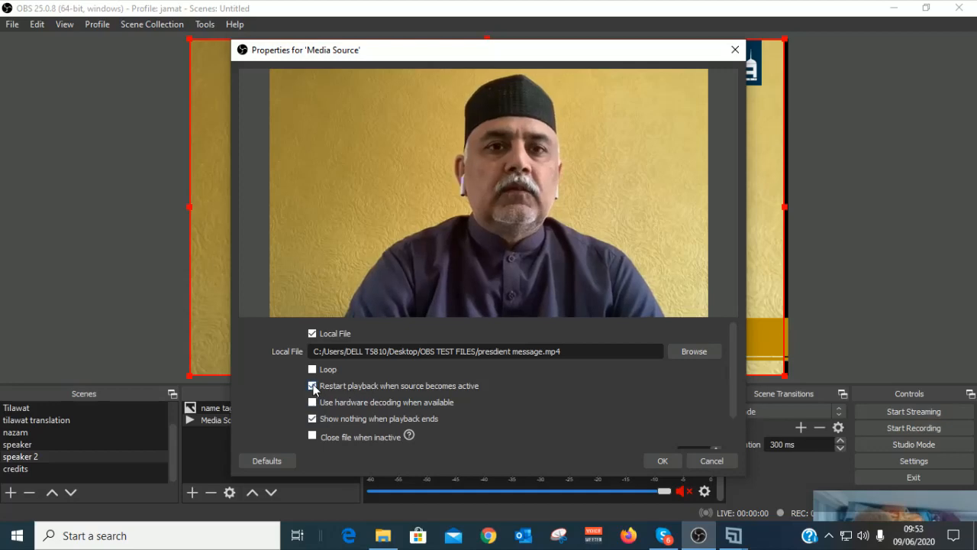
pyautogui.click(654, 462)
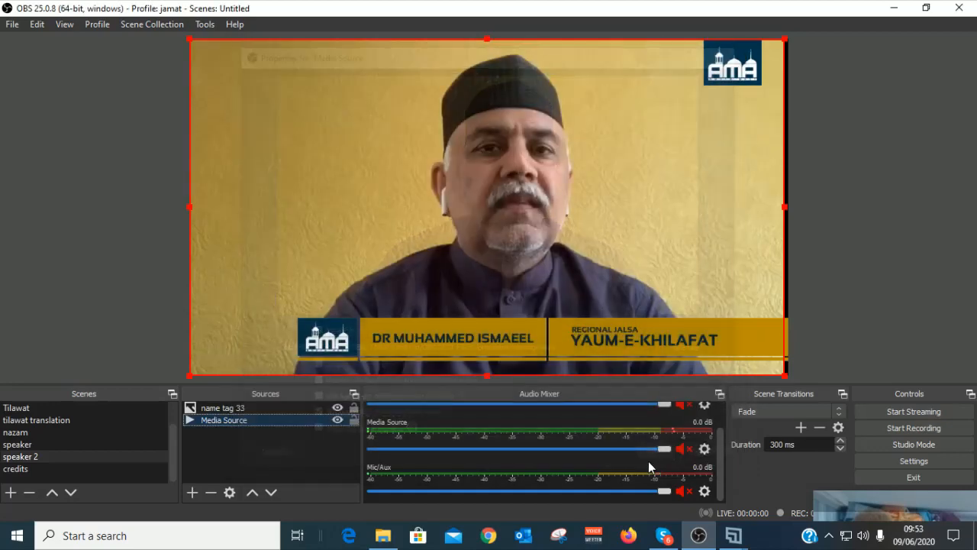
pyautogui.scroll(2, 46, 453)
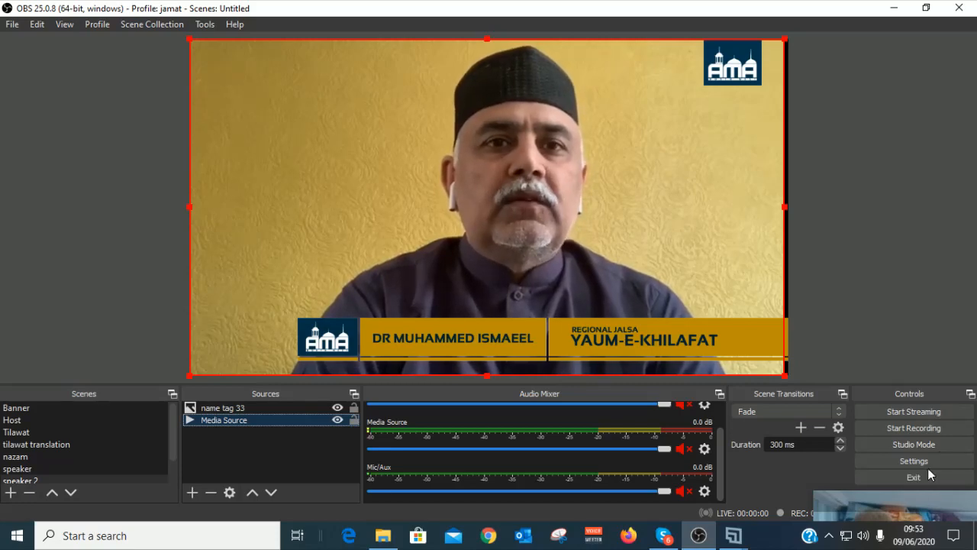
# Step: Try starting the stream, then clear the YouTube stream key in Stream settings and discard changes
pyautogui.click(916, 418)
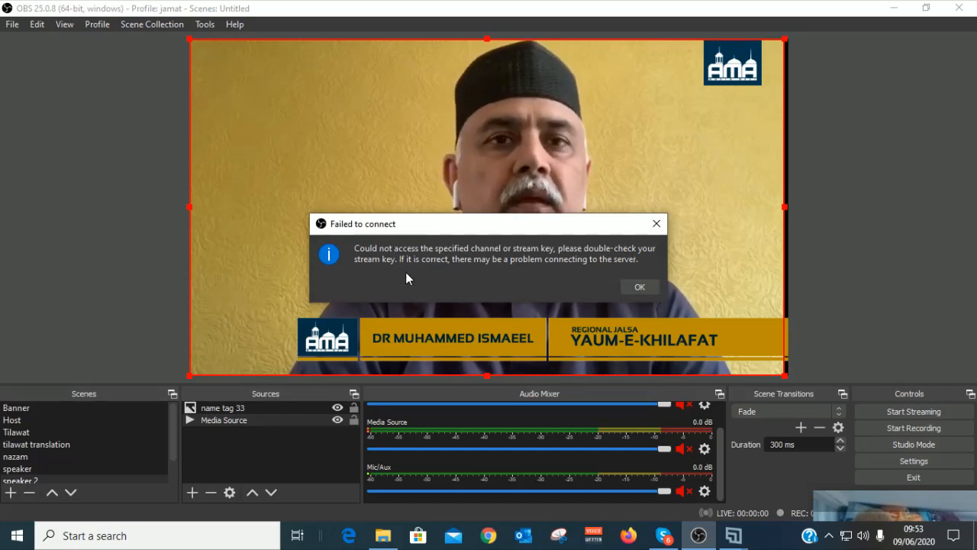
pyautogui.click(640, 288)
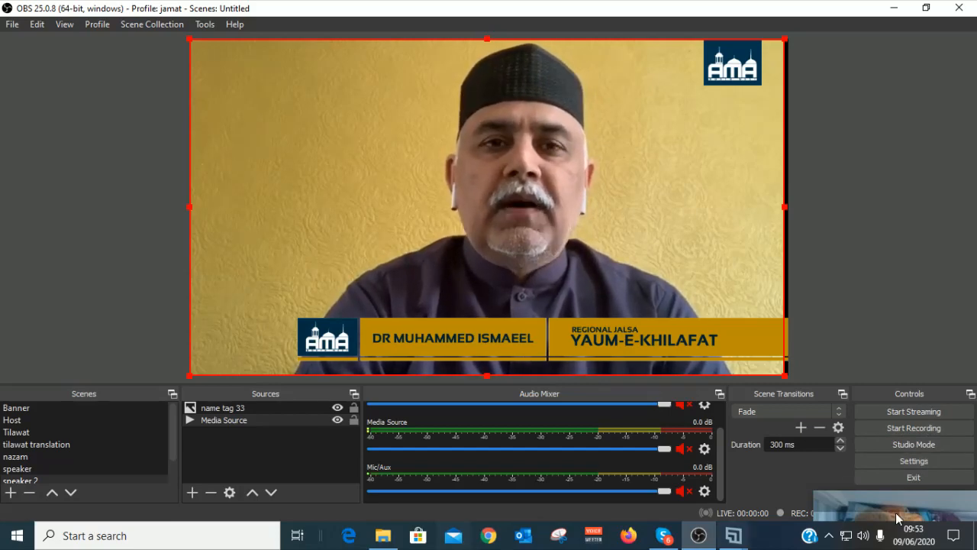
pyautogui.click(920, 462)
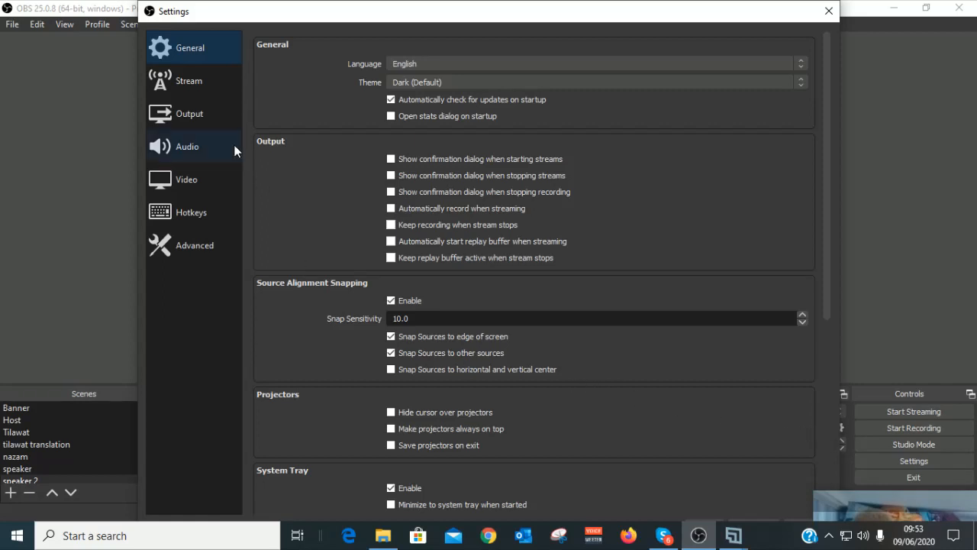
pyautogui.click(181, 91)
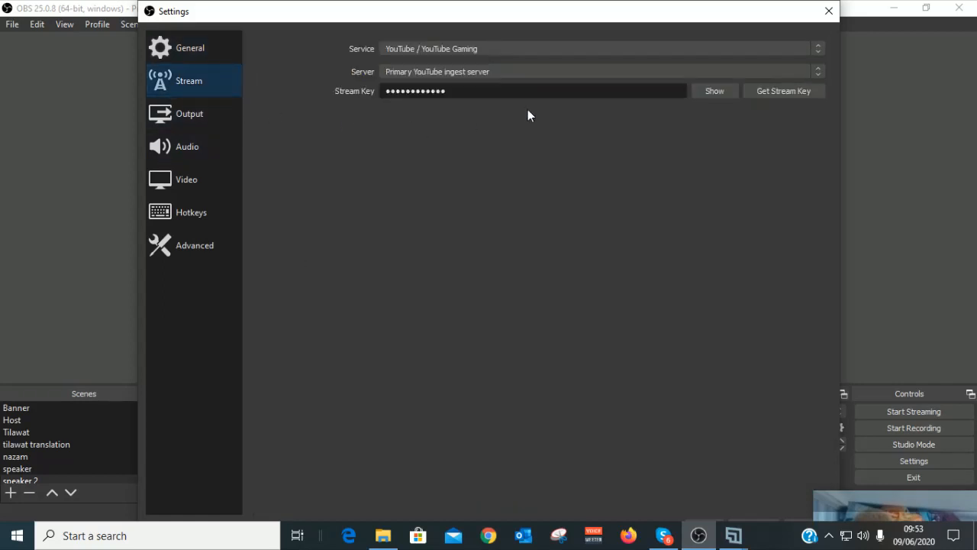
pyautogui.moveTo(562, 98); pyautogui.dragTo(362, 97)
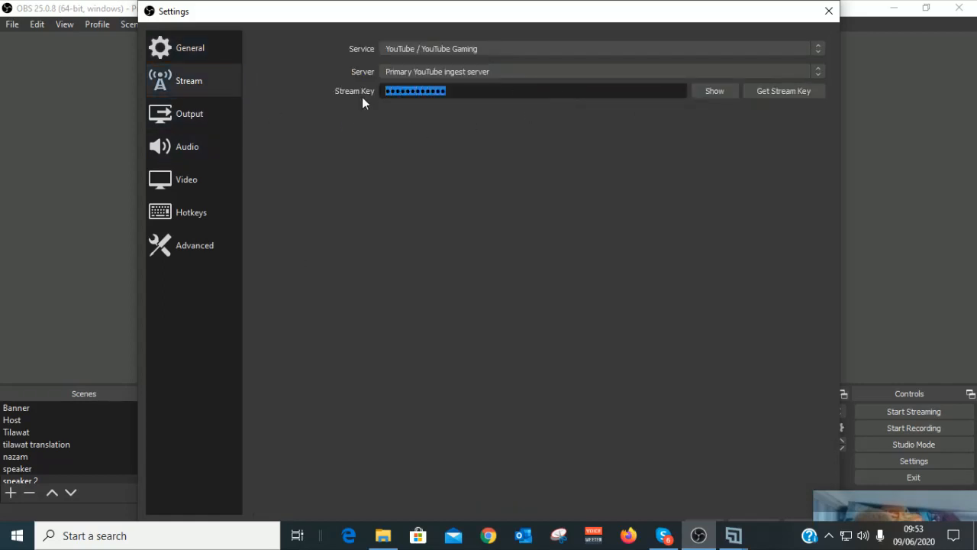
pyautogui.press('BackSpace')
pyautogui.click(487, 48)
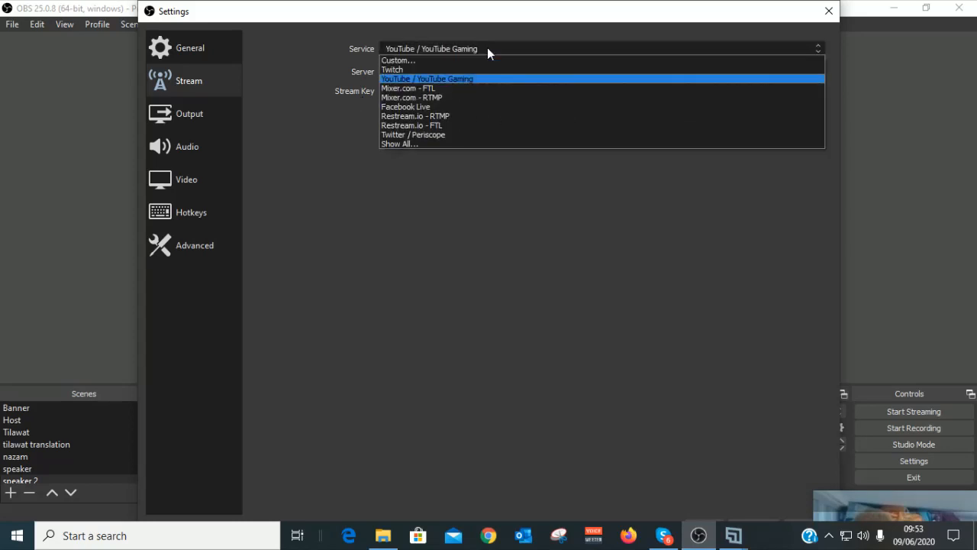
pyautogui.click(423, 78)
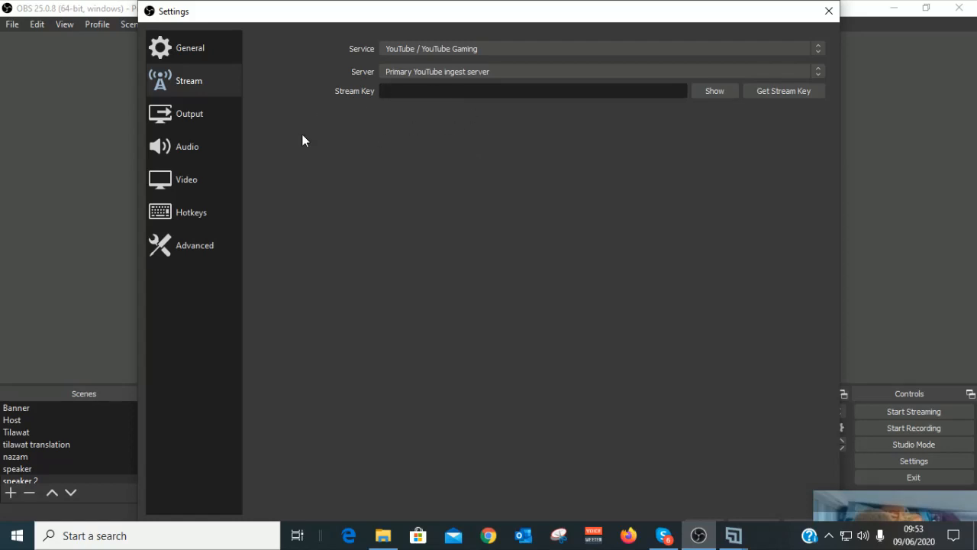
pyautogui.click(829, 12)
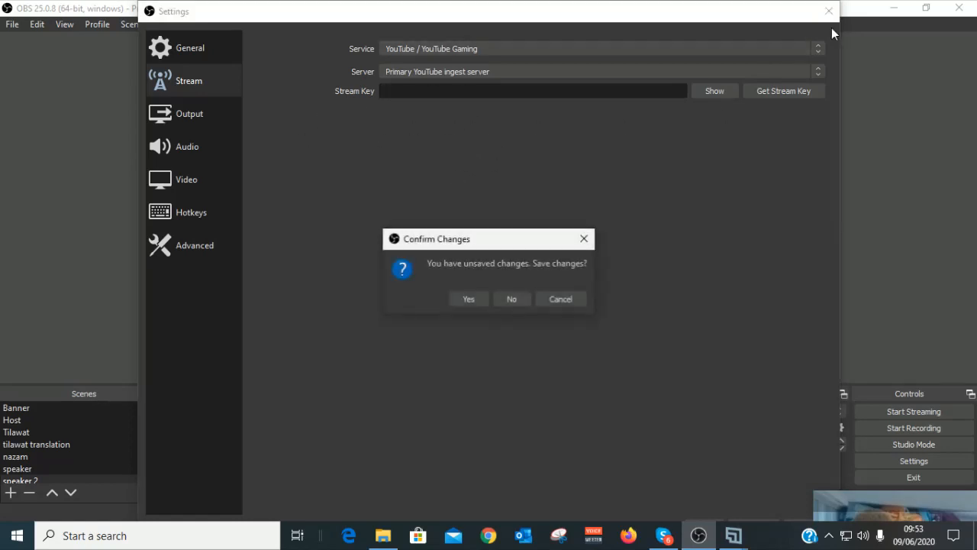
pyautogui.click(521, 300)
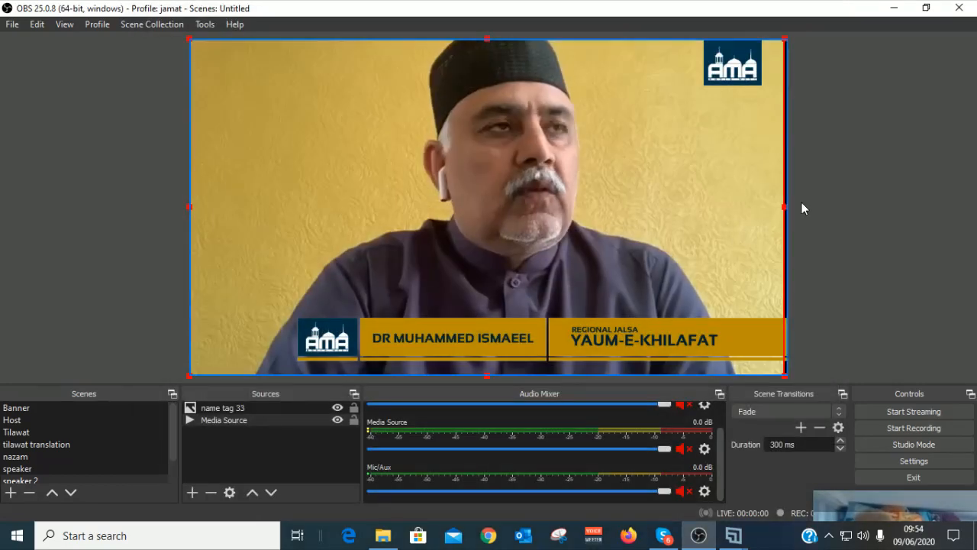
# Step: Preview the nazam scene, leave the speaker webcam scene active, and bring up Chrome
pyautogui.click(18, 458)
pyautogui.click(17, 469)
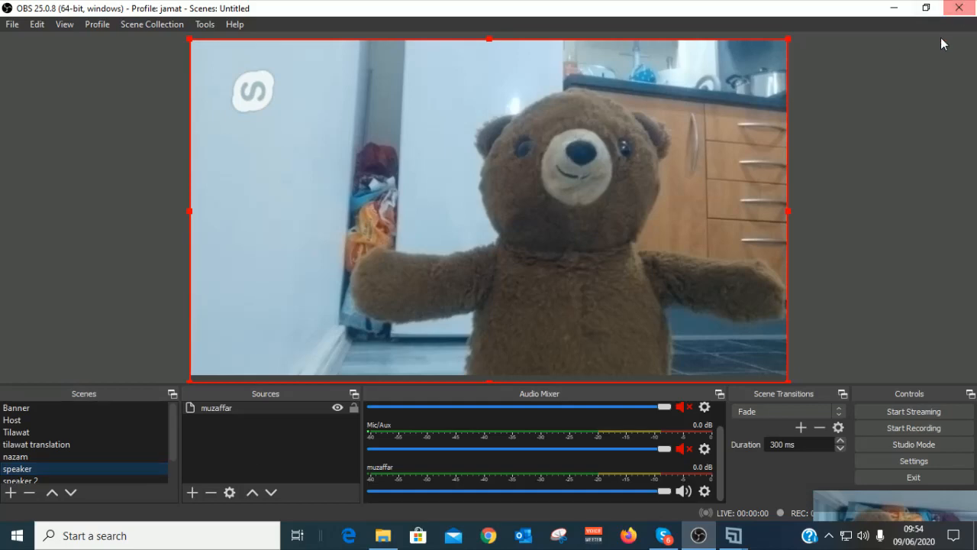
pyautogui.click(489, 535)
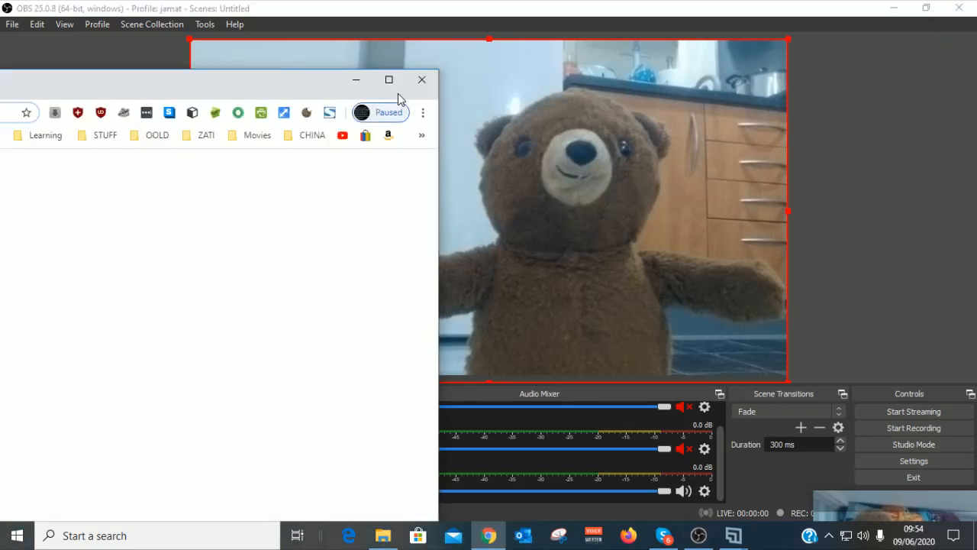
# Step: Open YouTube in maximised Chrome and sign in with the account e-mail and password
pyautogui.click(389, 80)
pyautogui.click(405, 306)
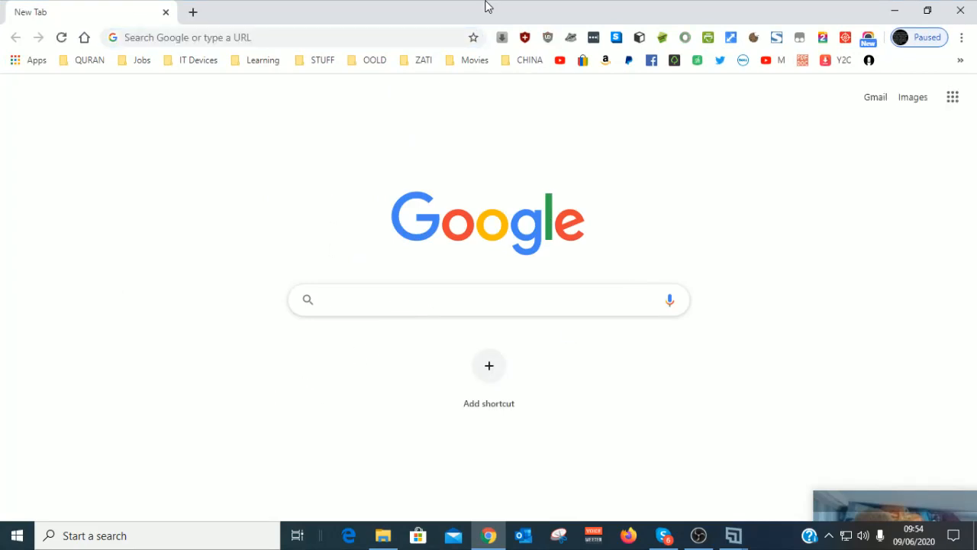
pyautogui.click(560, 63)
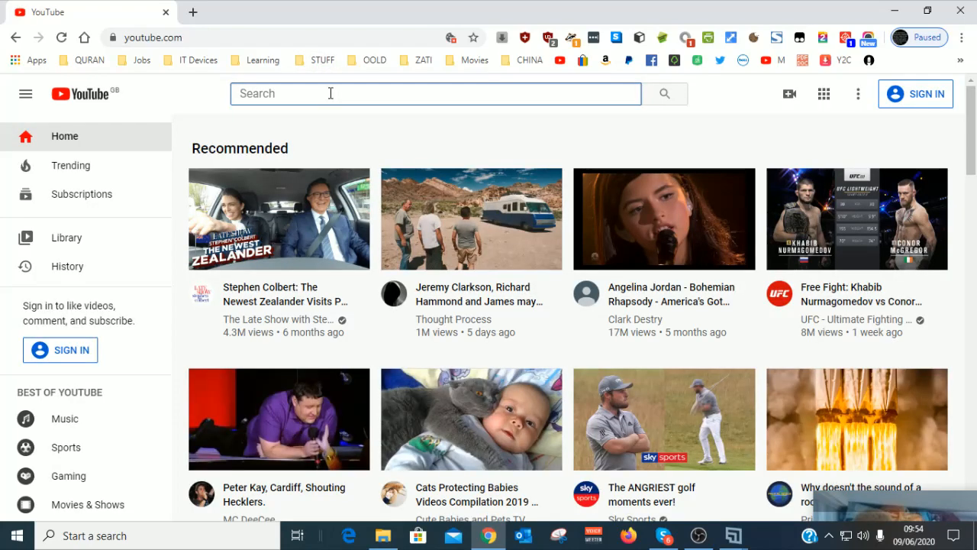
pyautogui.click(917, 97)
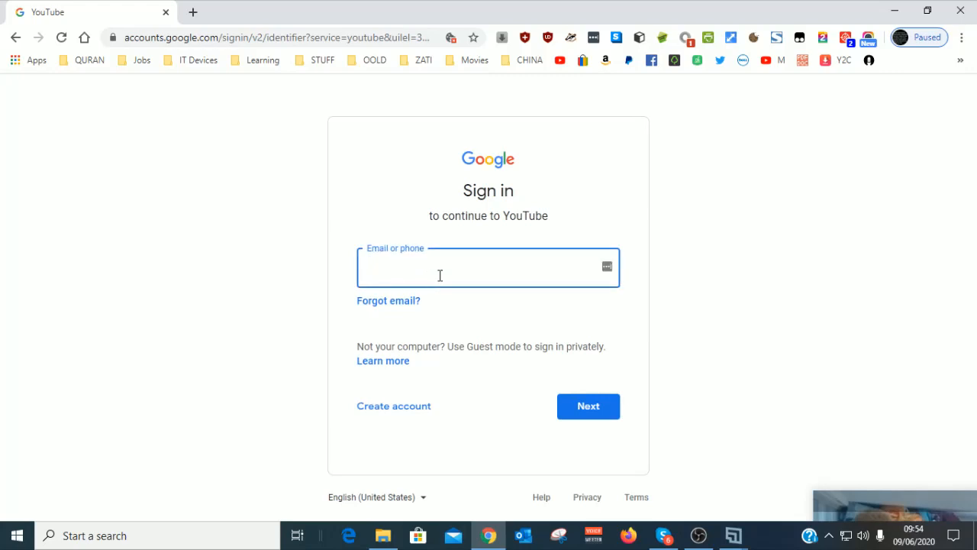
pyautogui.click(594, 411)
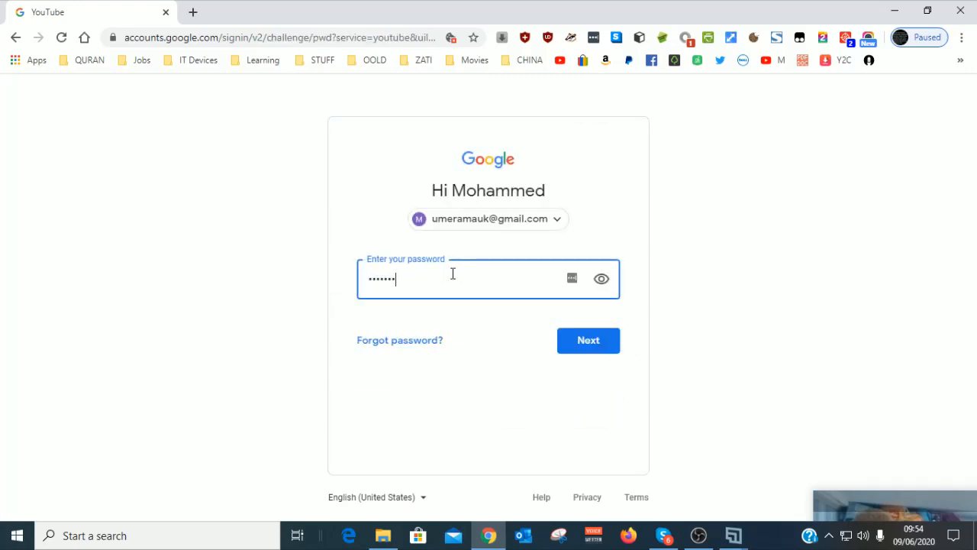
pyautogui.write('•')
pyautogui.click(586, 339)
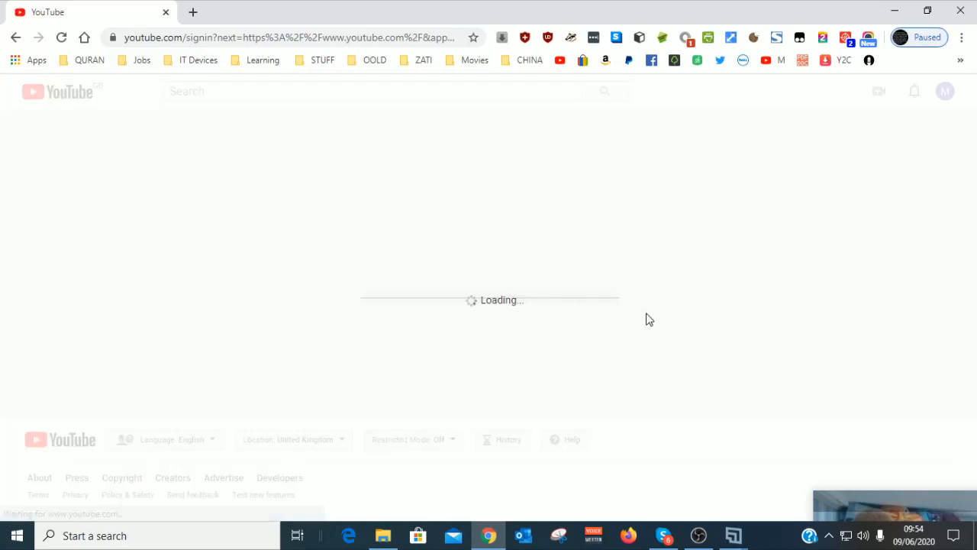
# Step: Choose the Northwest Region AMA UK channel and start a new live stream via Create > Go live
pyautogui.click(380, 192)
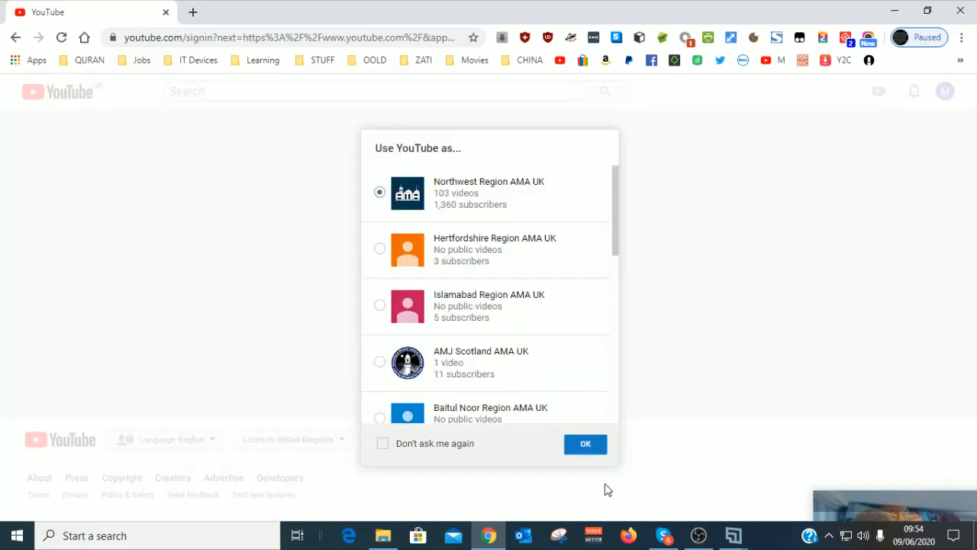
pyautogui.click(587, 449)
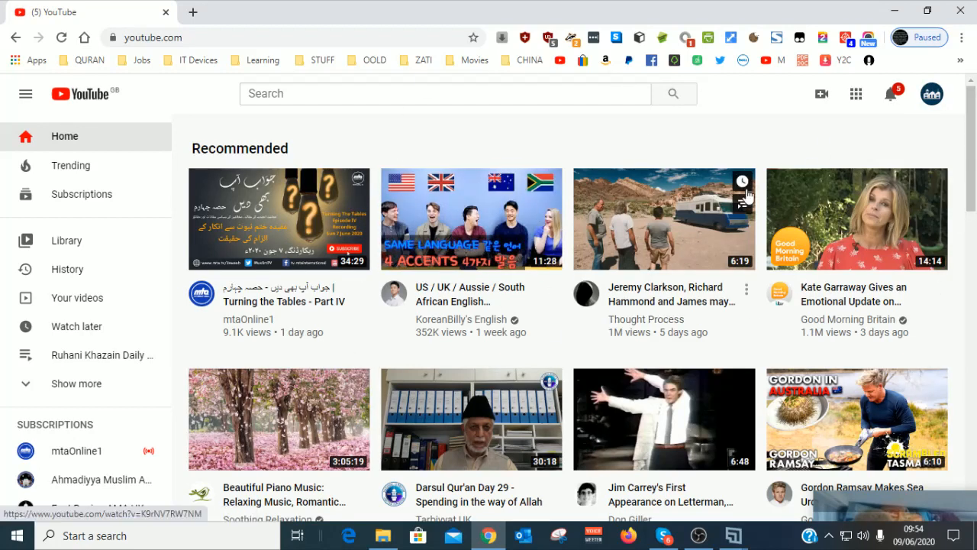
pyautogui.click(822, 95)
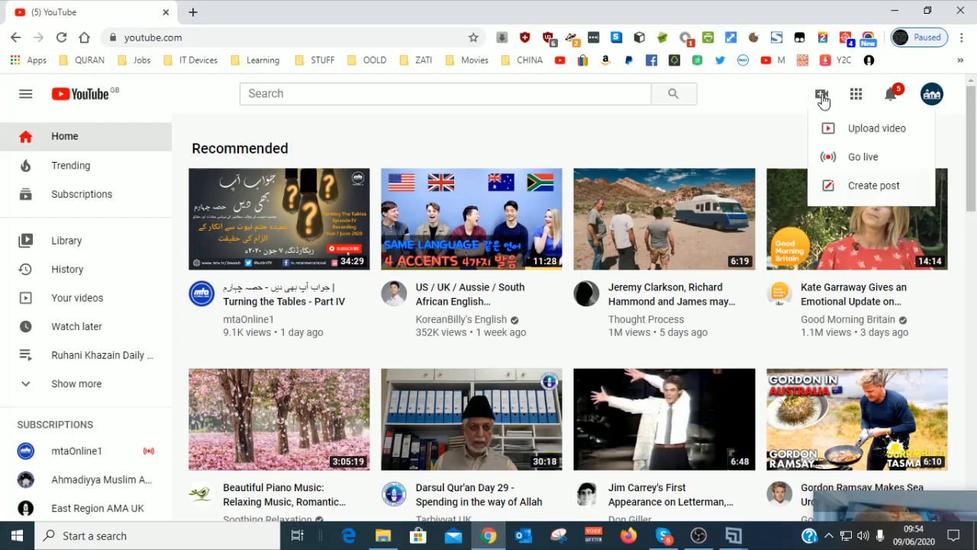
pyautogui.click(863, 157)
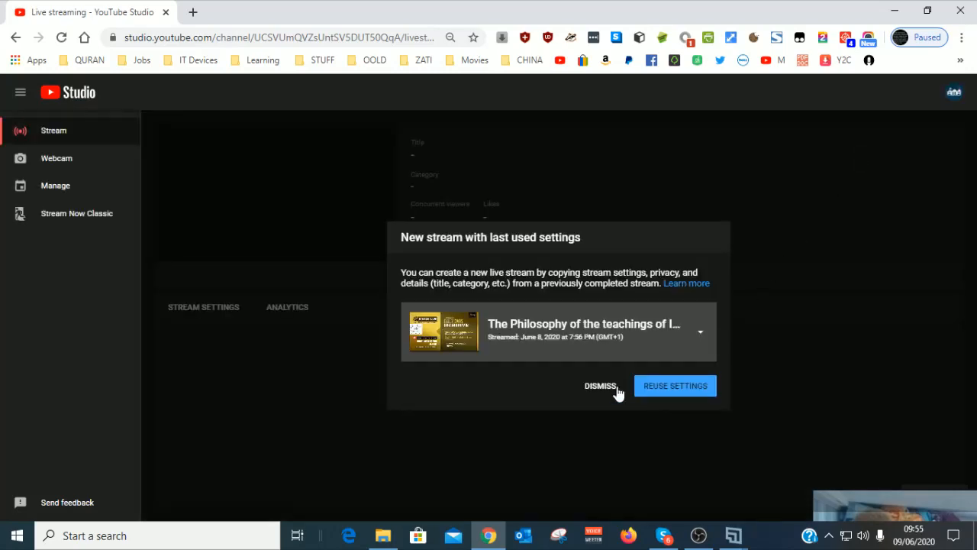
# Step: Start a fresh stream titled 'obs test stream' and reuse the title as its description
pyautogui.click(617, 388)
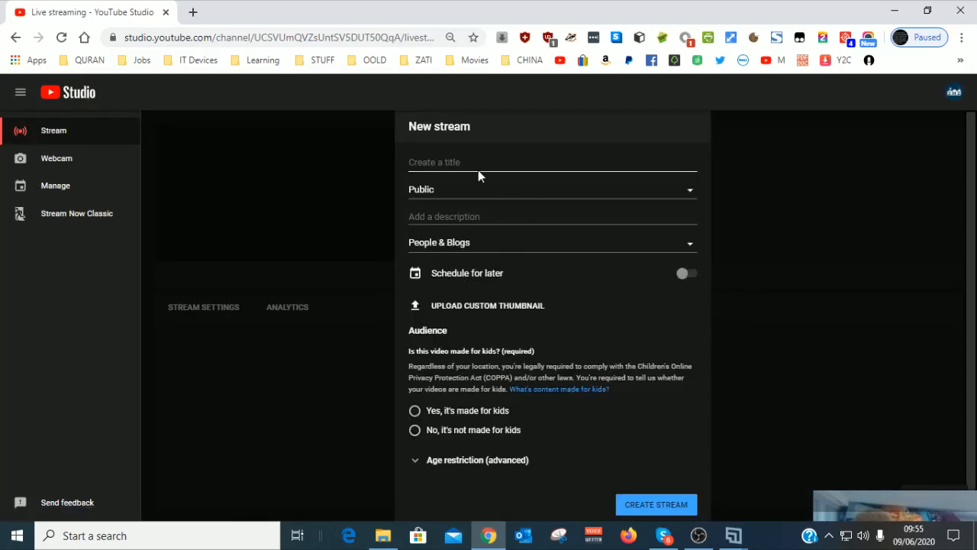
pyautogui.write('obs test stream')
pyautogui.moveTo(482, 160); pyautogui.dragTo(292, 174)
pyautogui.hotkey('ctrl', 'c')
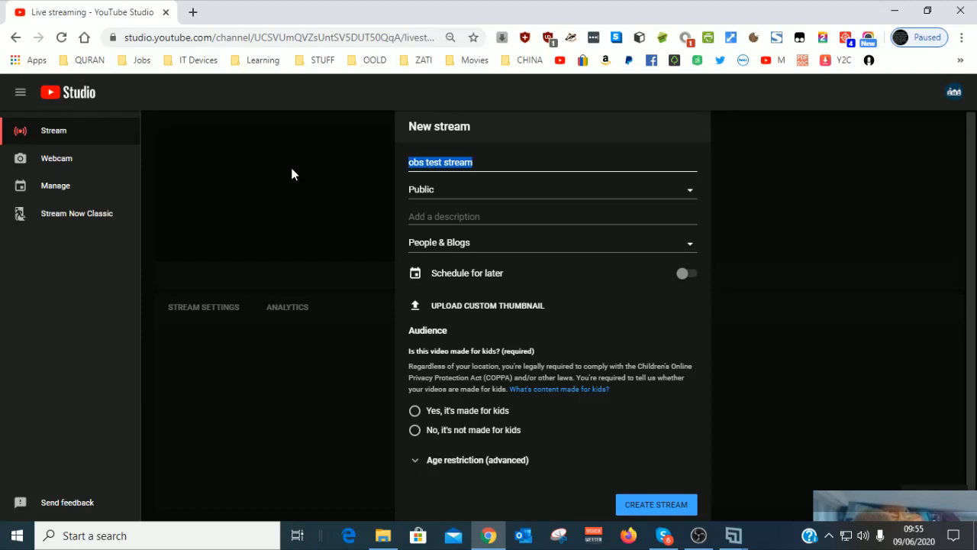
pyautogui.click(449, 219)
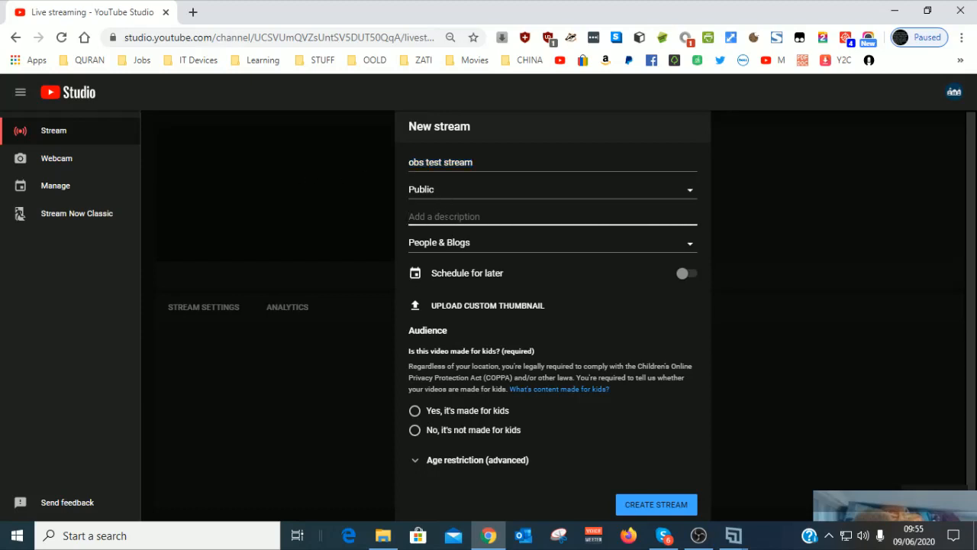
pyautogui.hotkey('ctrl', 'v')
pyautogui.click(463, 272)
# Step: Schedule the stream for Wed, Jun 10 at 10:00 AM, mark it not made for kids, and create it
pyautogui.click(683, 275)
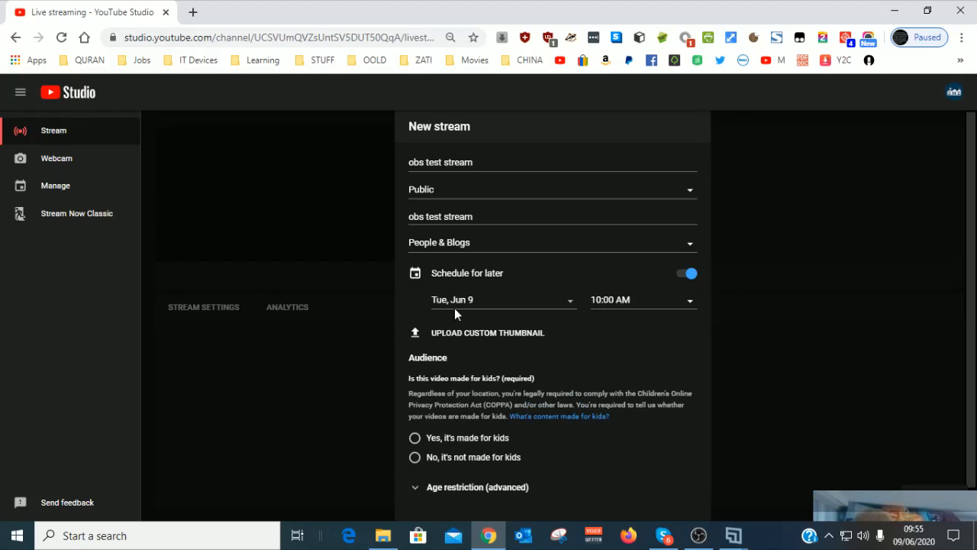
pyautogui.click(566, 303)
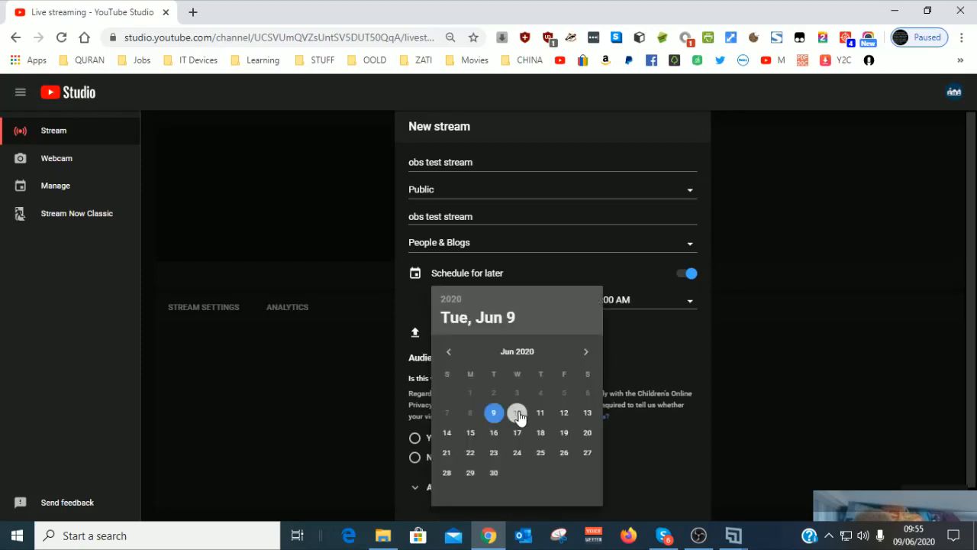
pyautogui.click(517, 416)
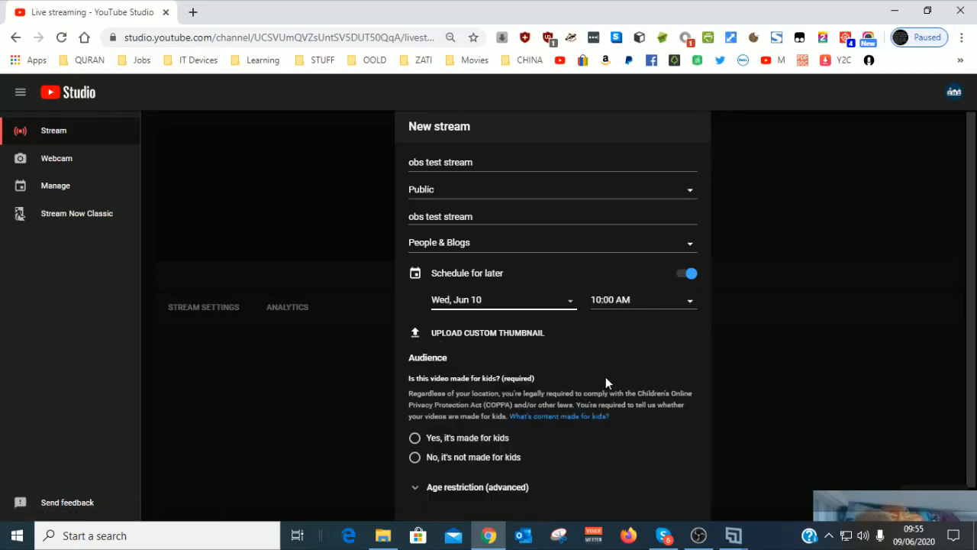
pyautogui.click(415, 457)
pyautogui.scroll(-1, 413, 456)
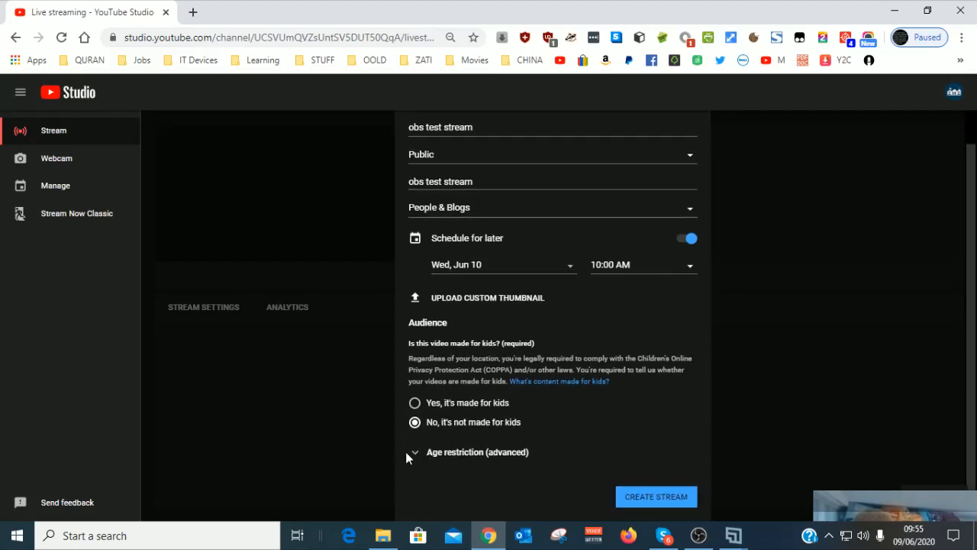
pyautogui.click(412, 453)
pyautogui.scroll(-3, 413, 458)
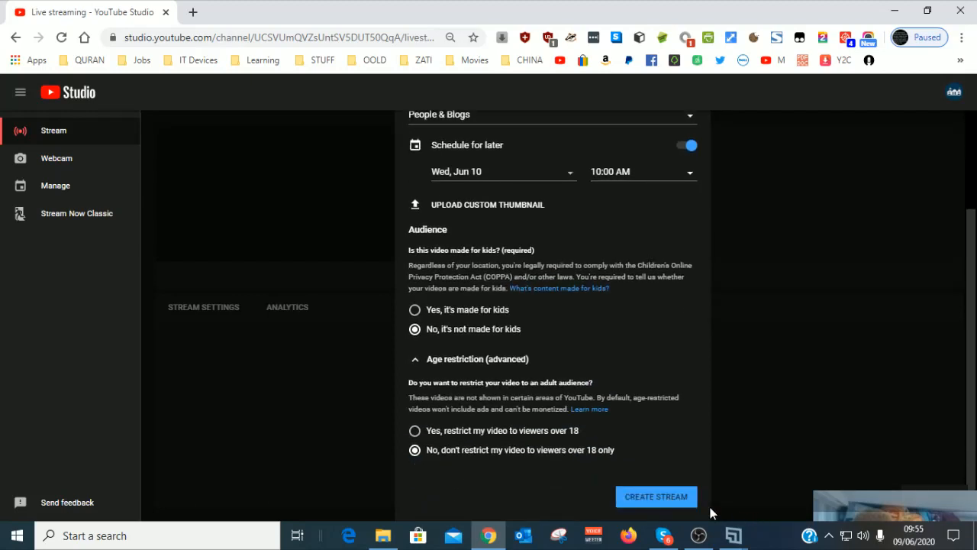
pyautogui.click(656, 496)
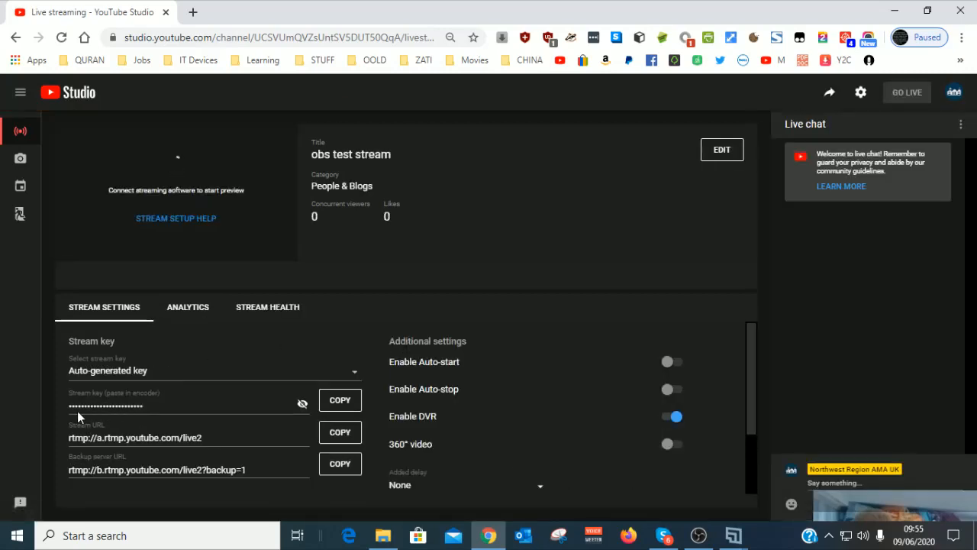
# Step: Copy the new stream's stream key and return to OBS
pyautogui.click(339, 404)
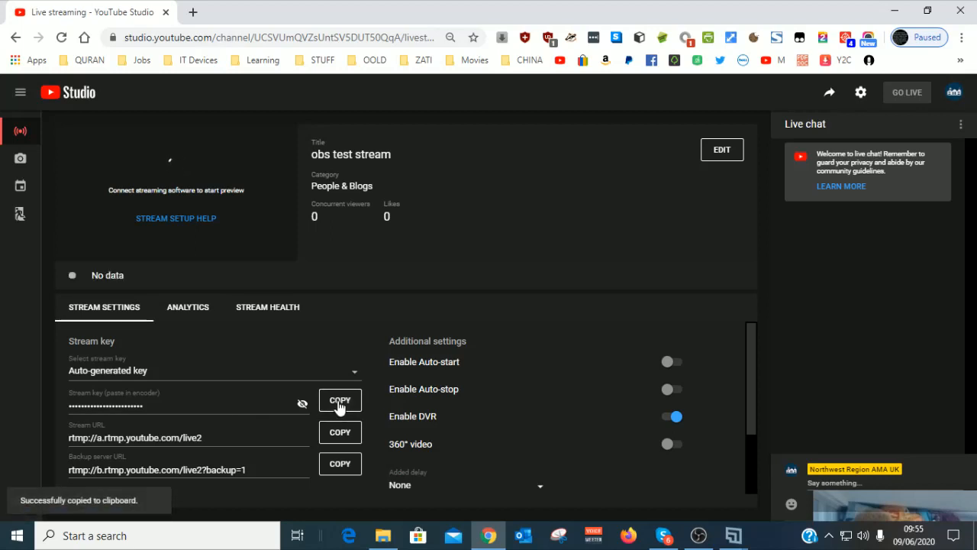
pyautogui.click(831, 94)
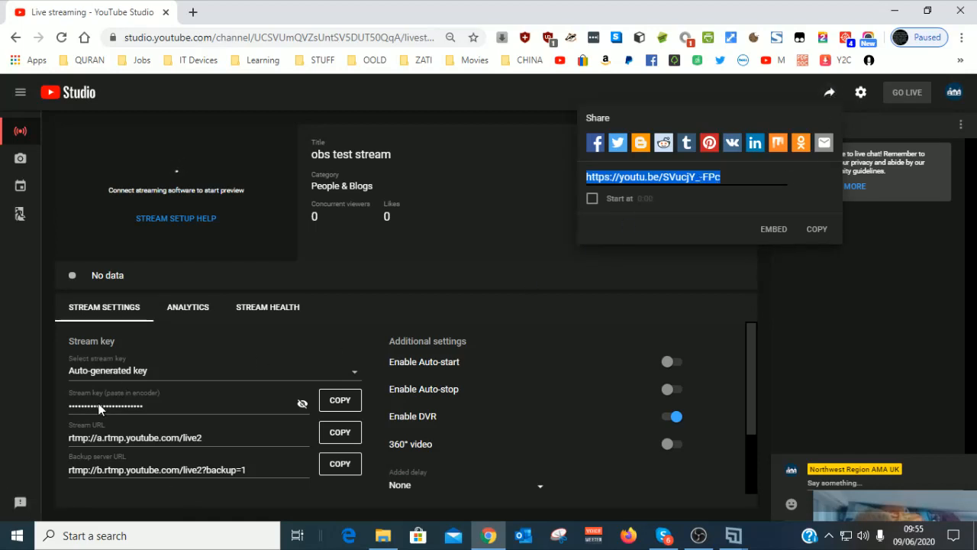
pyautogui.click(348, 405)
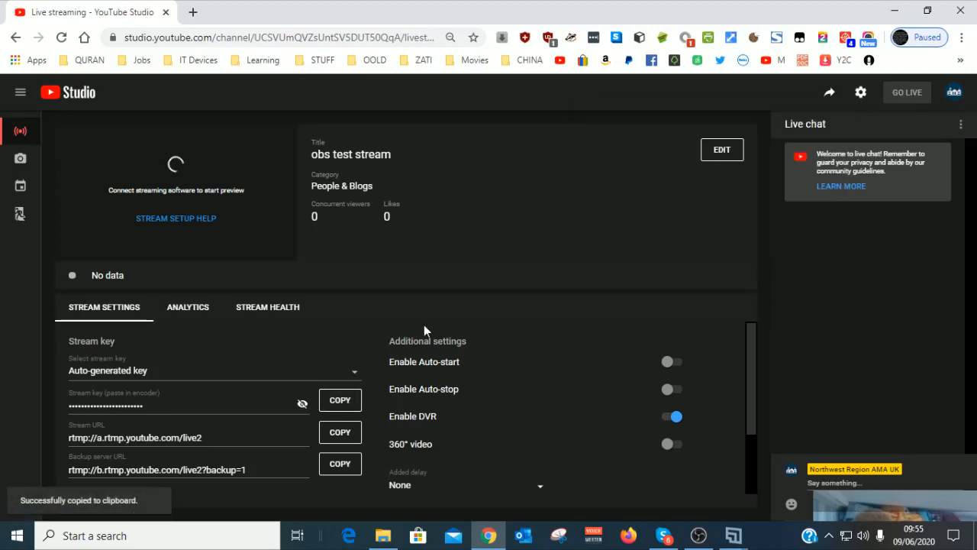
pyautogui.click(895, 12)
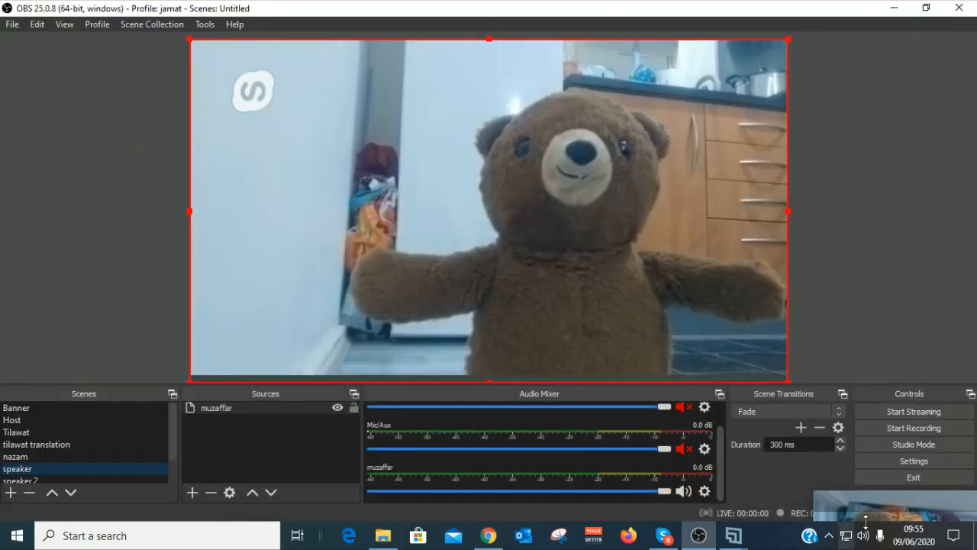
# Step: Replace the old key in OBS Stream settings with the newly copied YouTube stream key
pyautogui.click(878, 458)
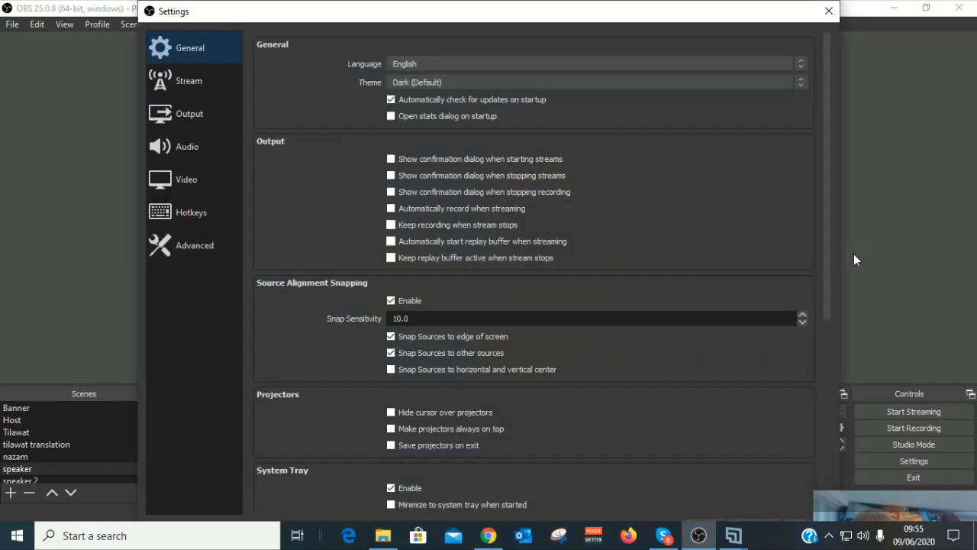
pyautogui.click(177, 81)
pyautogui.moveTo(524, 87); pyautogui.dragTo(249, 123)
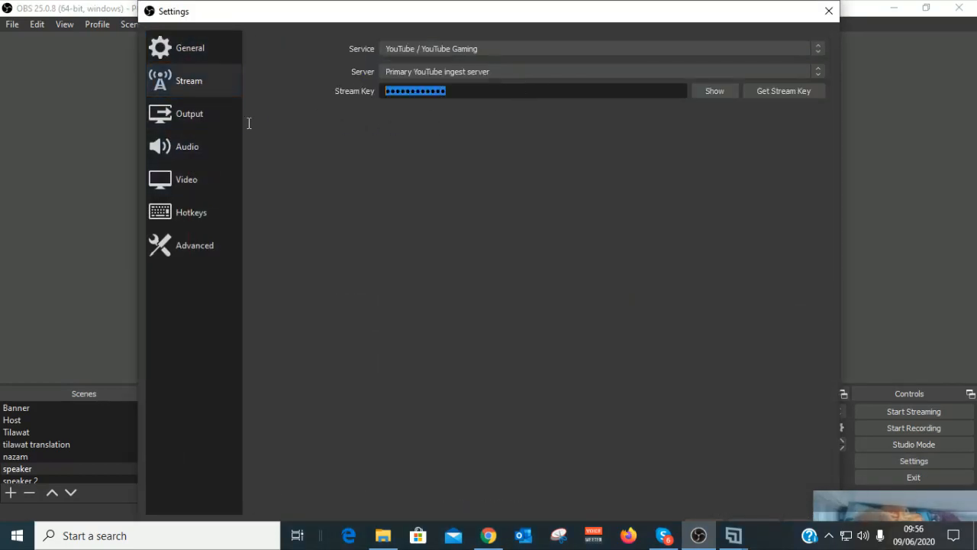
pyautogui.hotkey('ctrl', 'v')
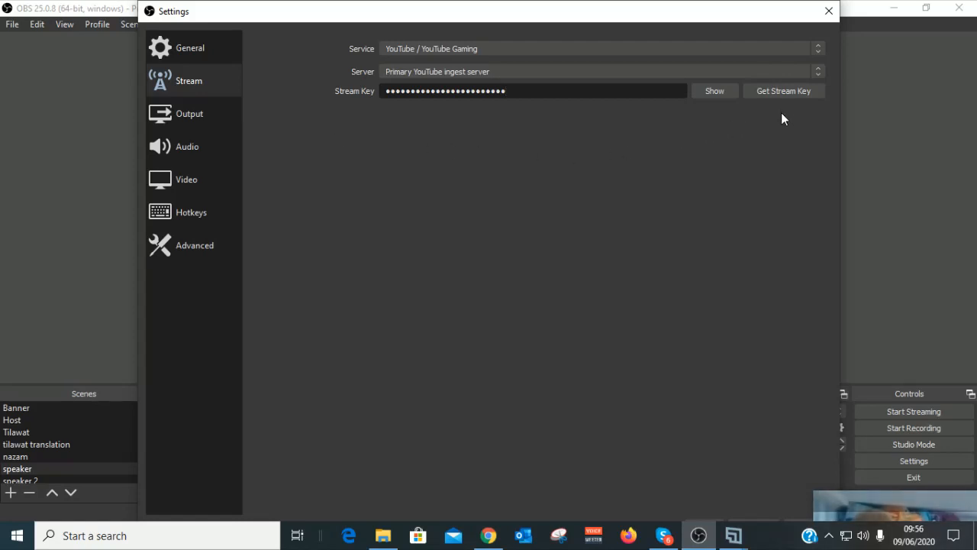
# Step: Close Settings and switch to the Banner scene
pyautogui.moveTo(723, 13); pyautogui.dragTo(723, 6)
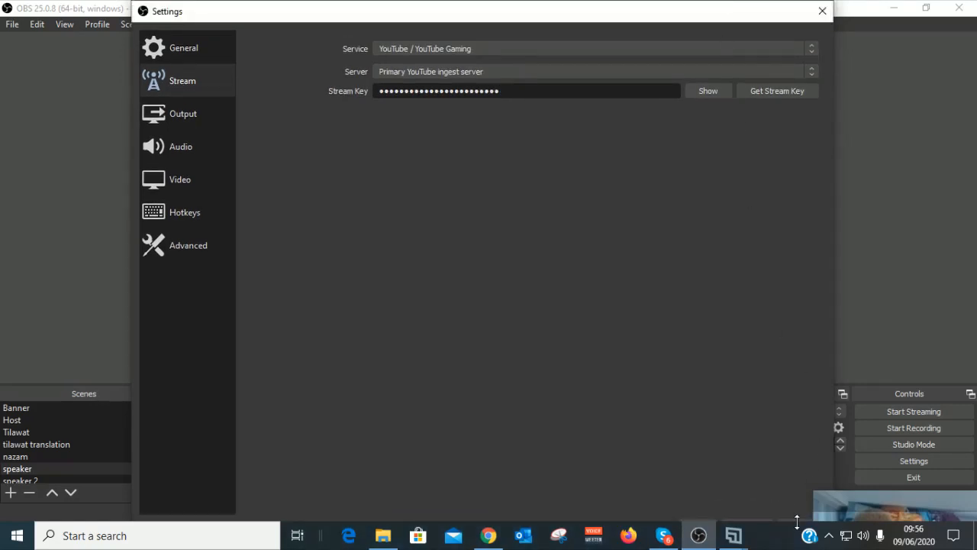
pyautogui.click(699, 527)
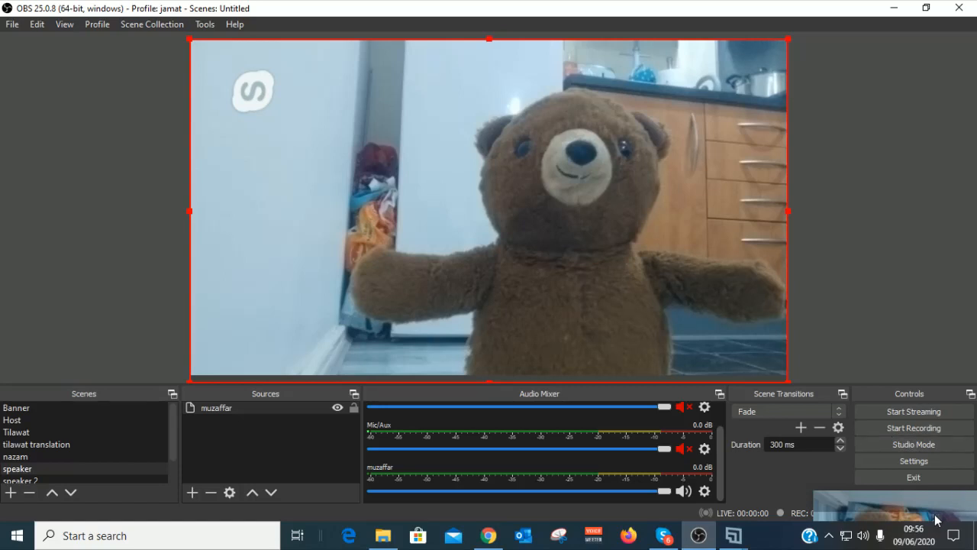
pyautogui.moveTo(914, 481); pyautogui.dragTo(889, 544)
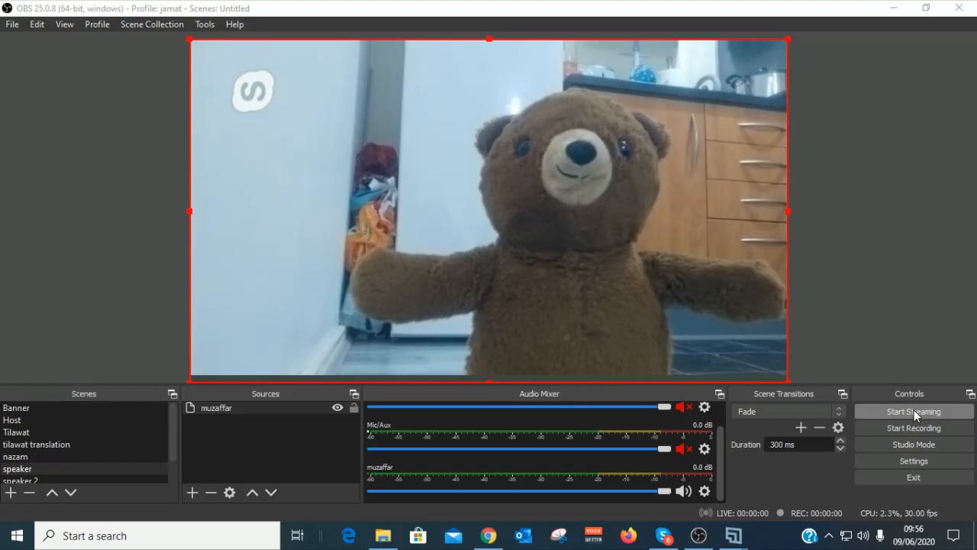
pyautogui.click(11, 411)
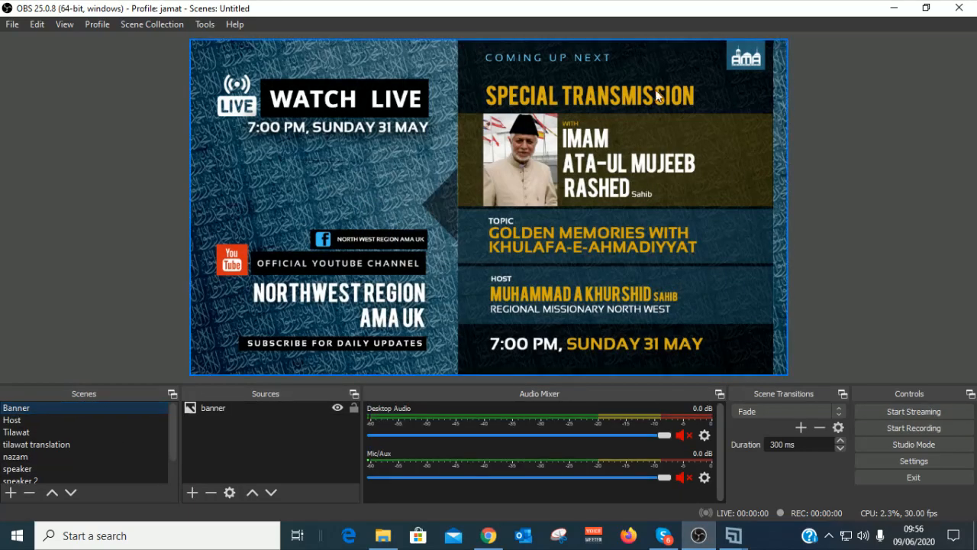
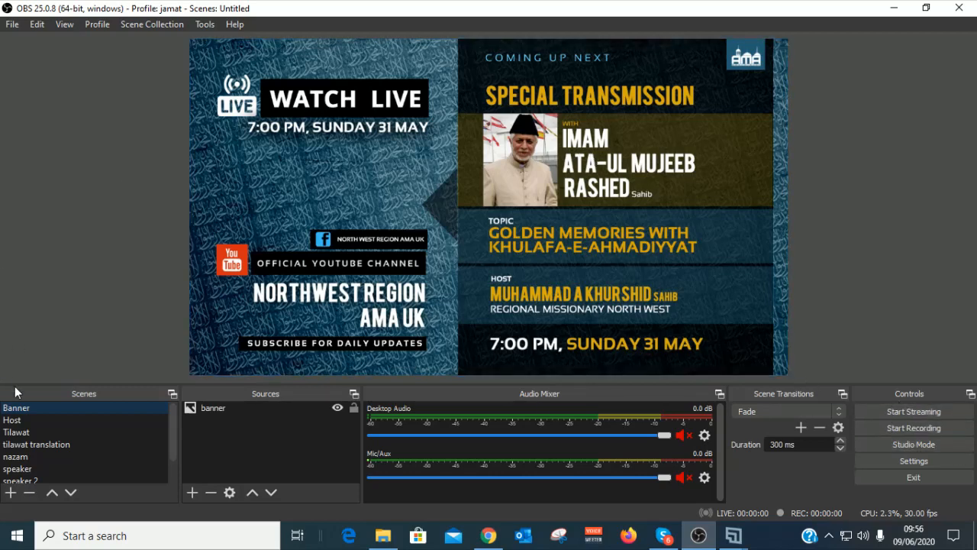
# Step: Start streaming to YouTube from OBS with the Banner scene live
pyautogui.scroll(-1, 145, 464)
pyautogui.scroll(1, 105, 445)
pyautogui.click(925, 413)
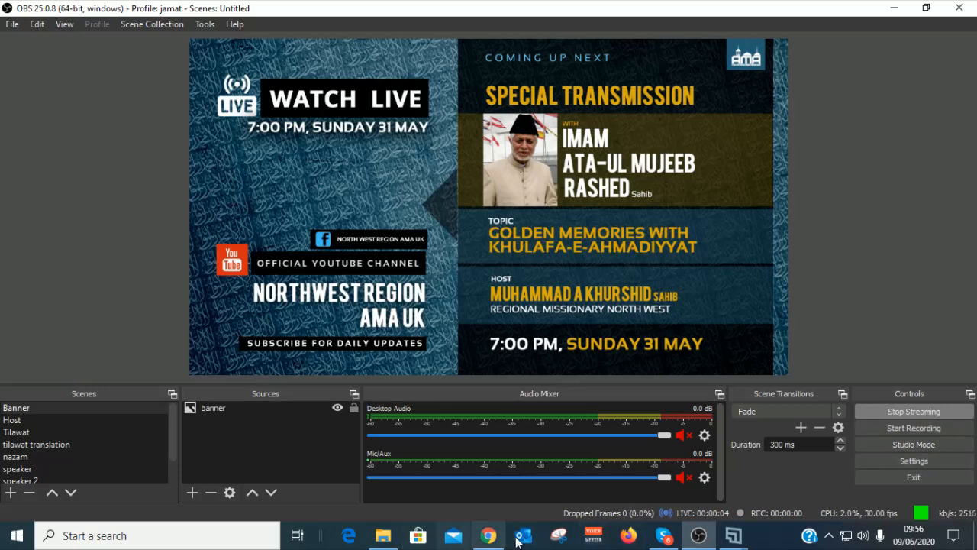
# Step: Bring YouTube Studio to the front and center the restored browser window to check the preview
pyautogui.click(490, 536)
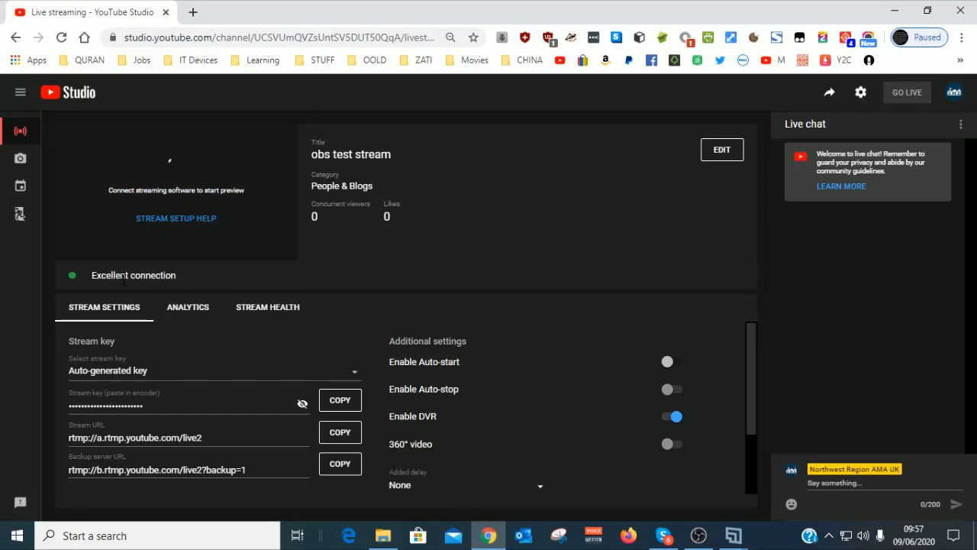
pyautogui.click(927, 11)
pyautogui.moveTo(229, 77); pyautogui.dragTo(497, 32)
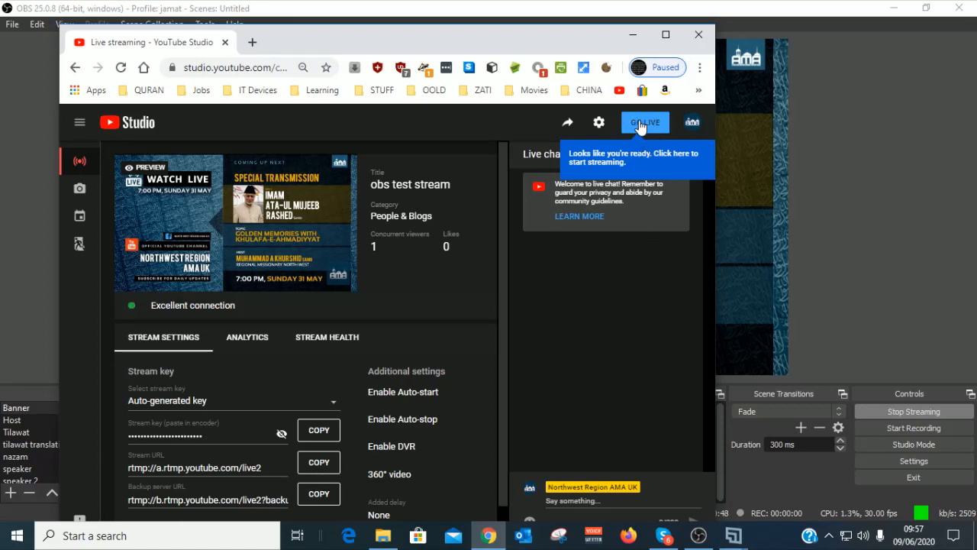
# Step: Copy the live stream's share link, then end the stream
pyautogui.click(568, 125)
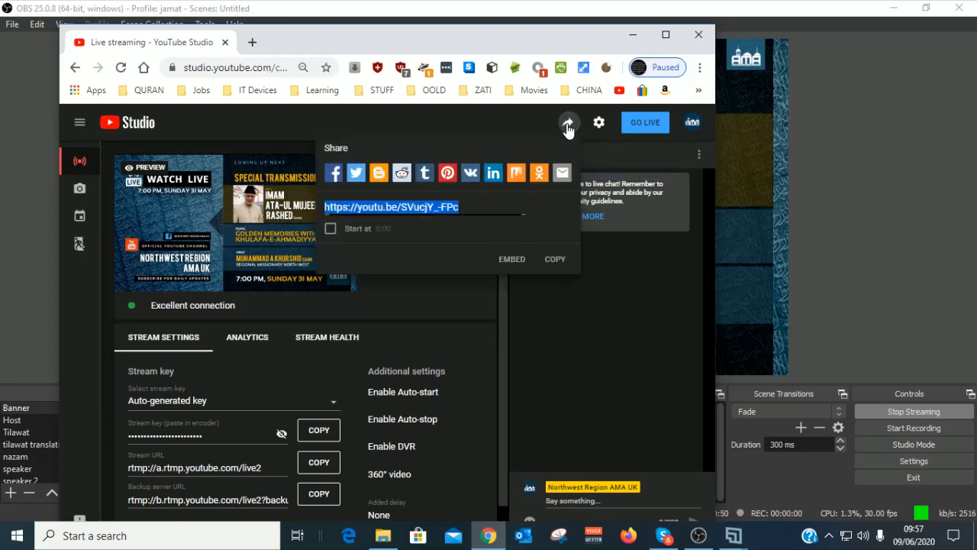
pyautogui.click(556, 259)
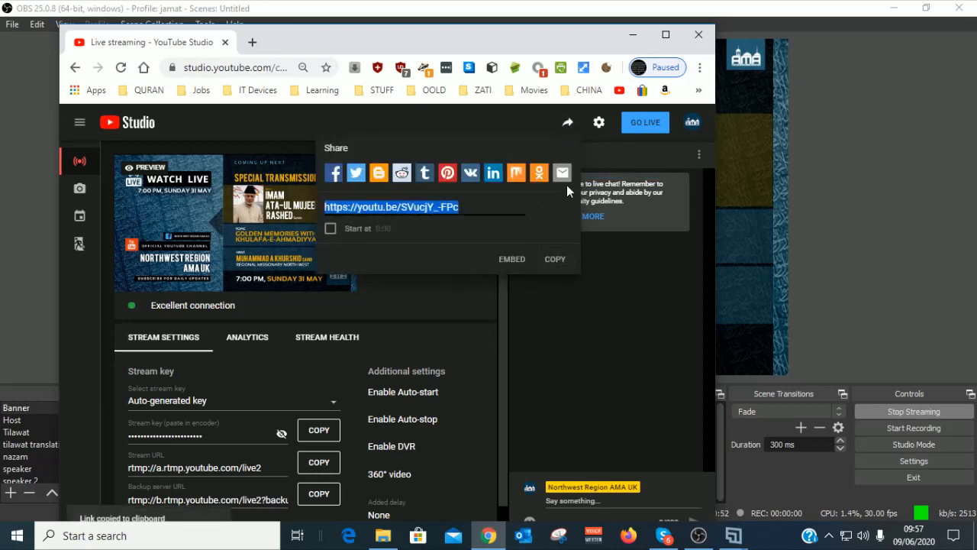
pyautogui.click(594, 333)
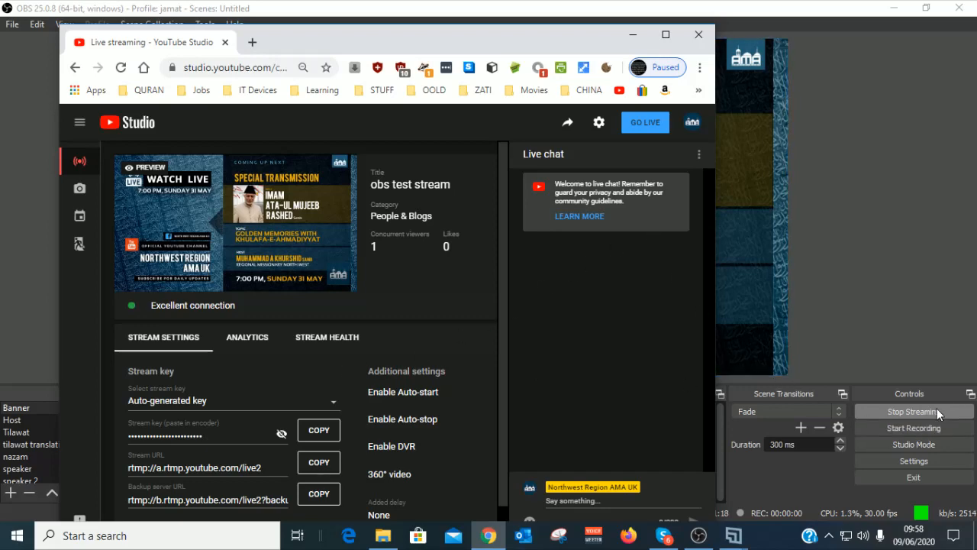
pyautogui.click(918, 416)
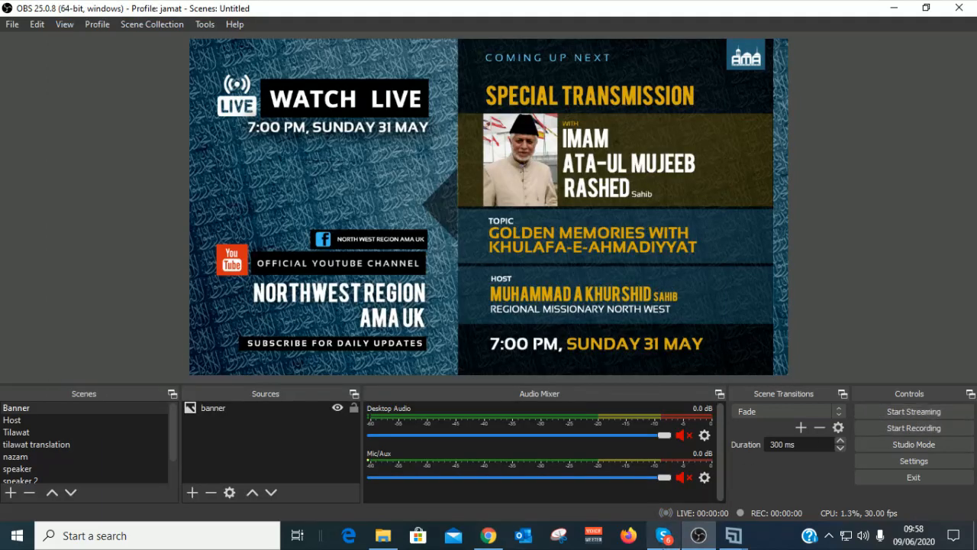
# Step: Minimize the Chrome window so OBS Studio is visible again
pyautogui.click(495, 539)
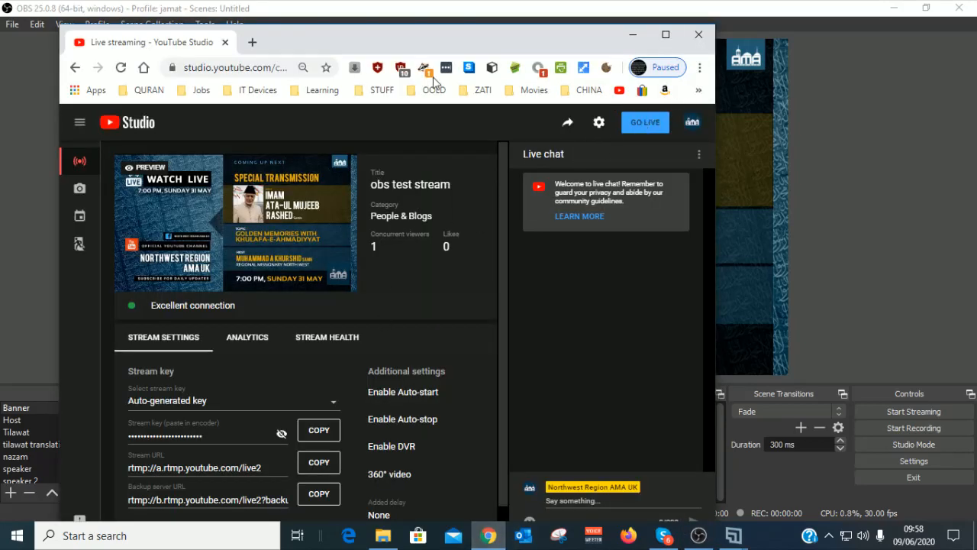
pyautogui.click(632, 35)
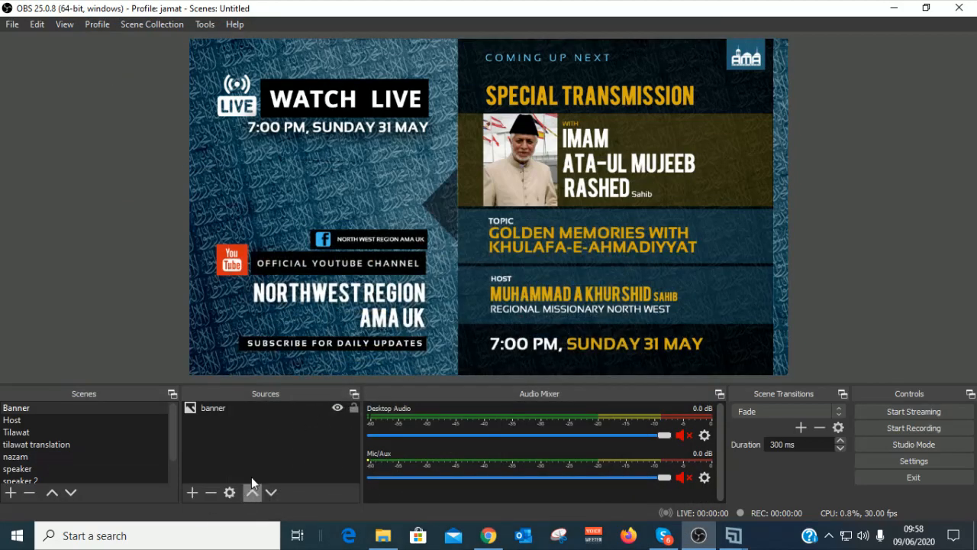
pyautogui.scroll(-1, 138, 449)
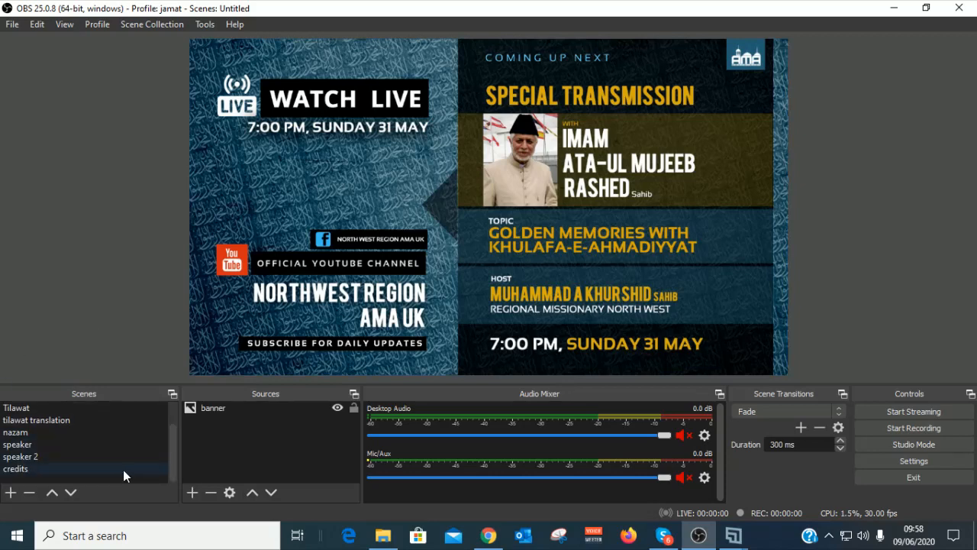
pyautogui.scroll(1, 41, 473)
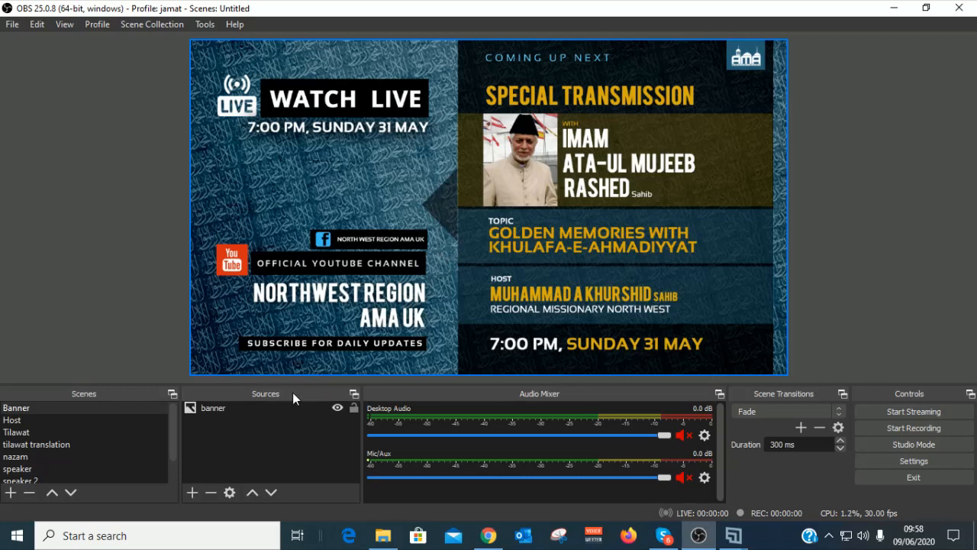
# Step: Switch to the speaker 2 scene, browse the Sources add list without adding, and minimize OBS
pyautogui.click(23, 421)
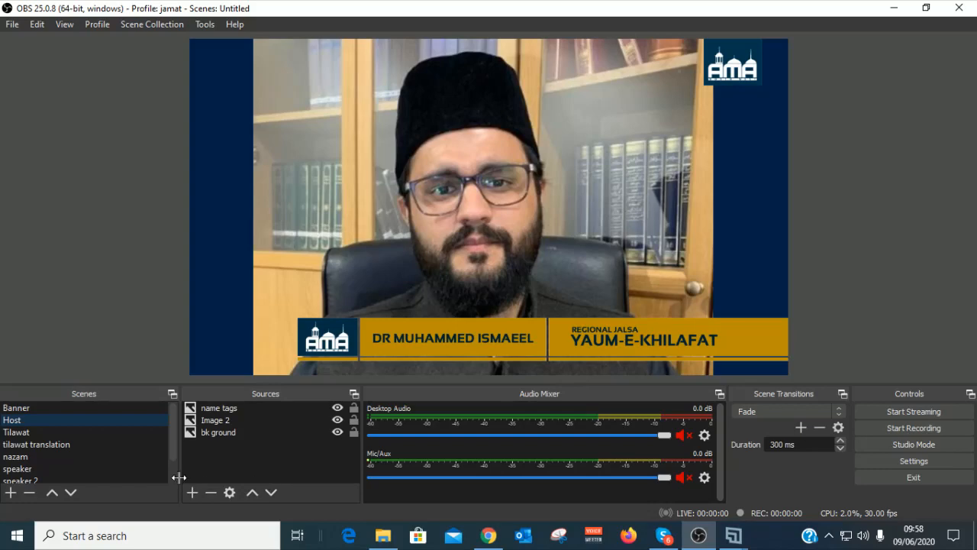
pyautogui.moveTo(174, 453); pyautogui.dragTo(174, 478)
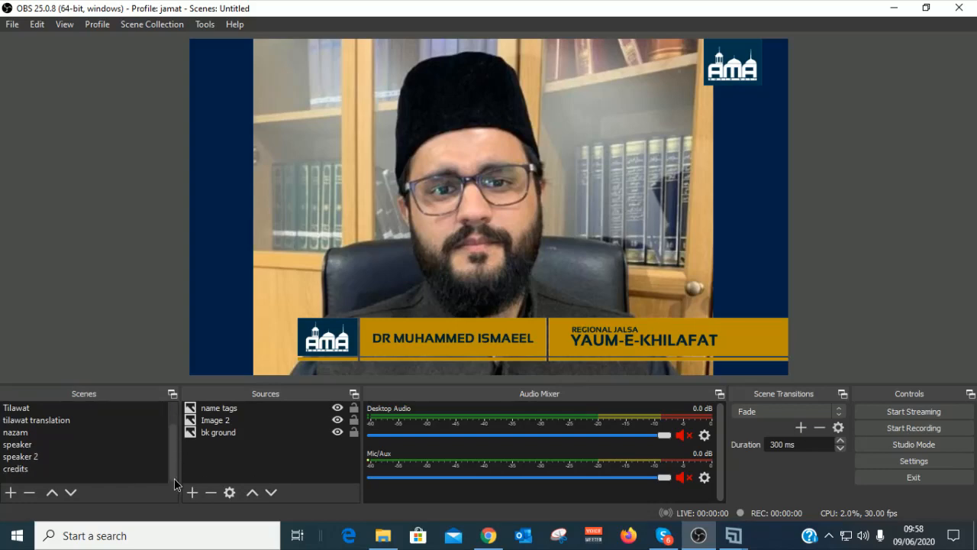
pyautogui.click(42, 455)
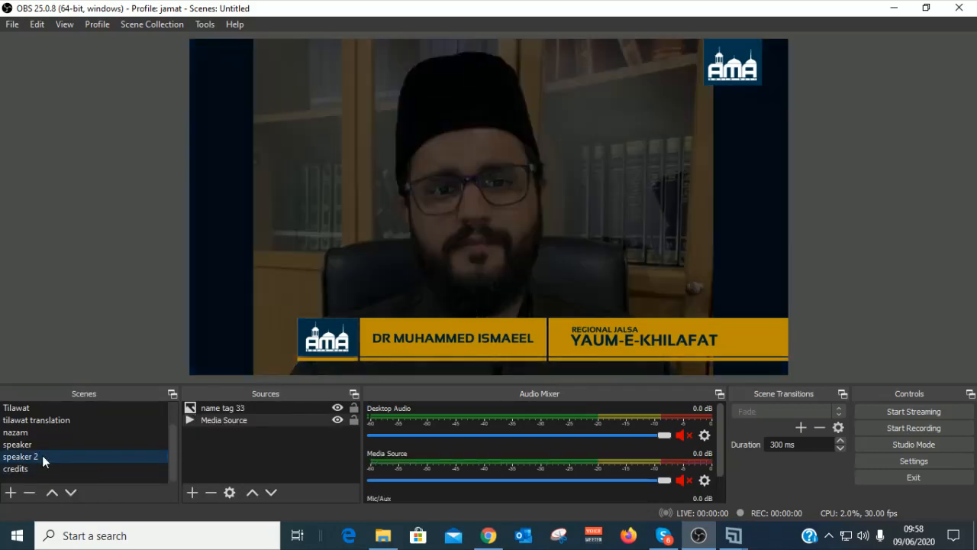
pyautogui.click(189, 495)
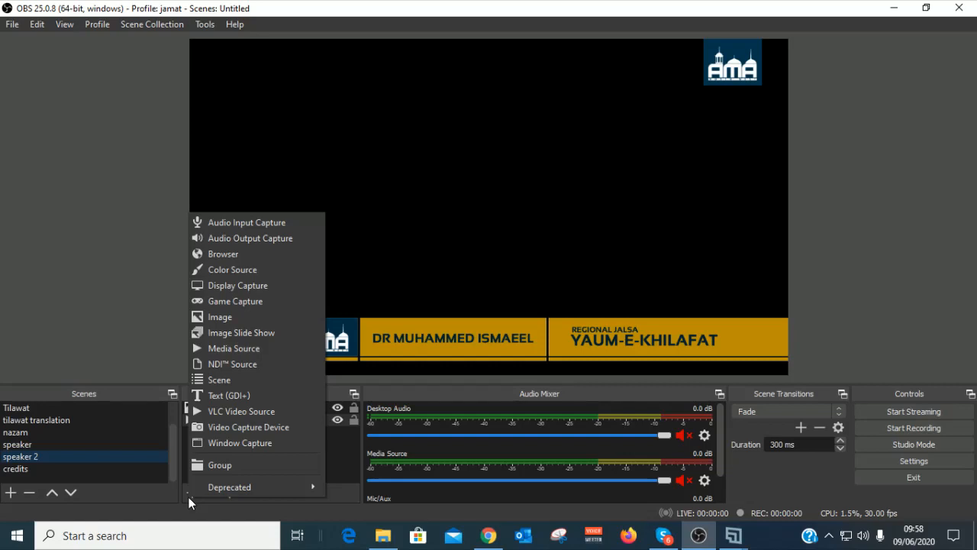
pyautogui.click(258, 520)
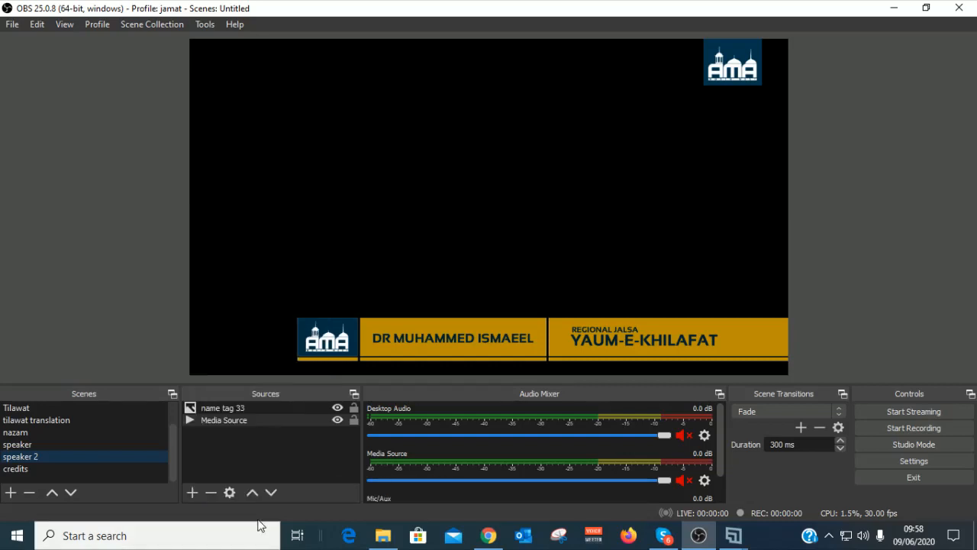
pyautogui.click(900, 12)
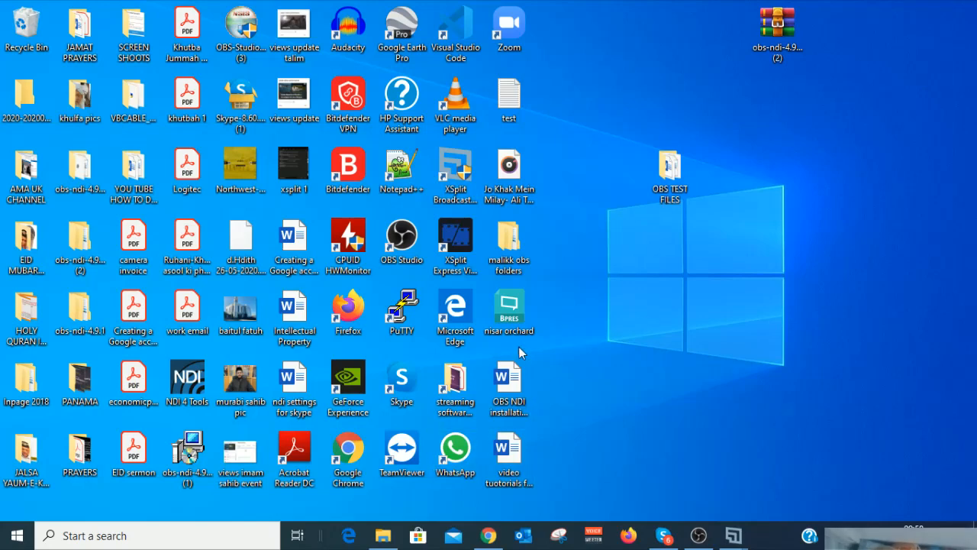
# Step: Search 'ppt' from the Start menu and open the What Is YouTube presentation
pyautogui.click(16, 538)
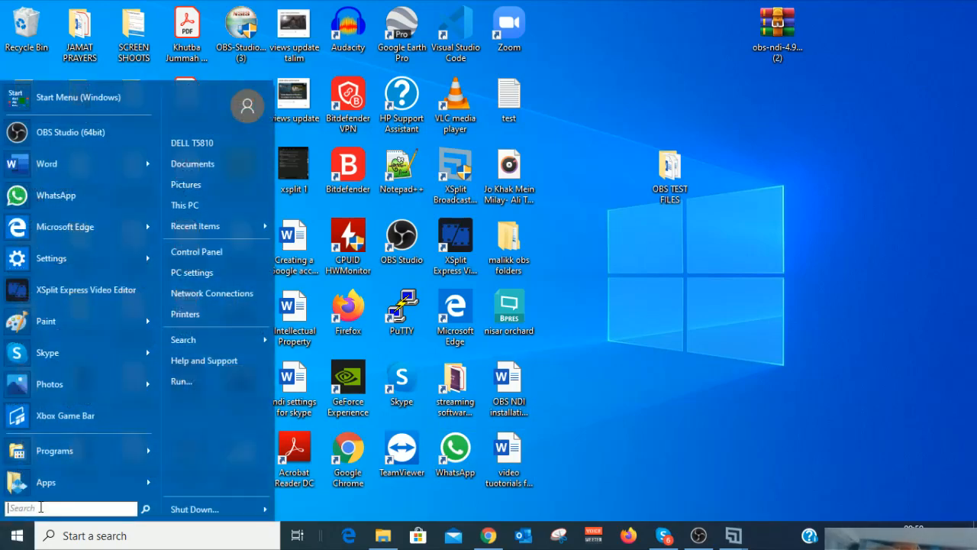
pyautogui.write('ppt')
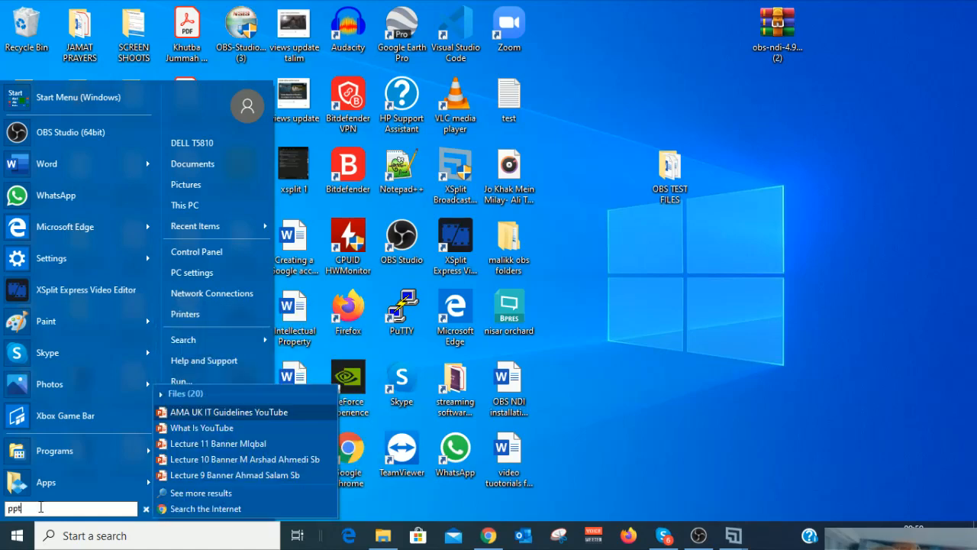
pyautogui.click(183, 429)
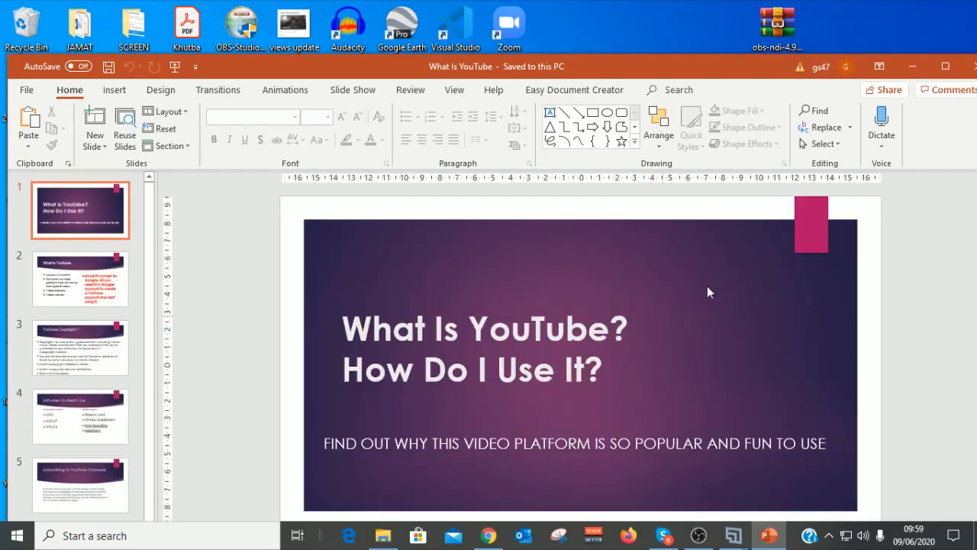
# Step: Minimize and restore the presentation window, then return to OBS Studio
pyautogui.click(910, 67)
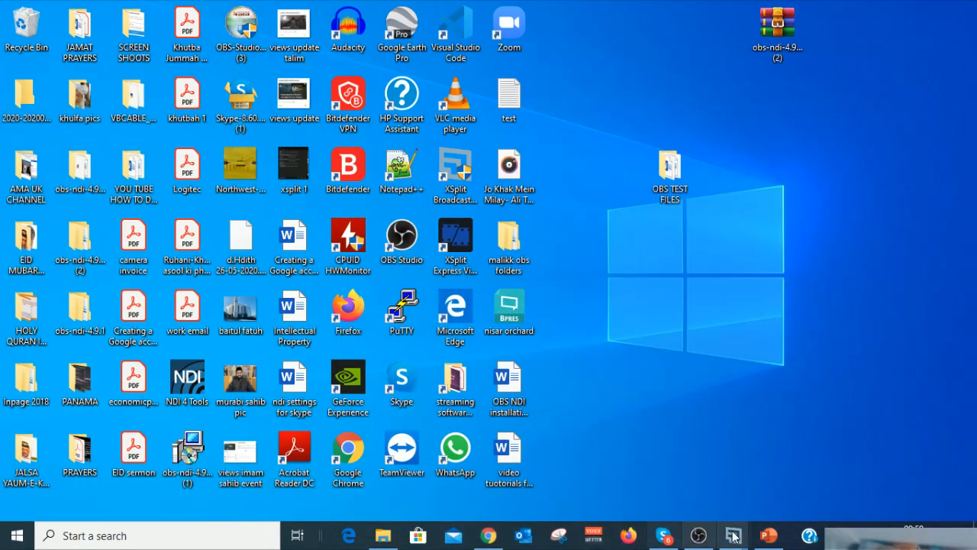
pyautogui.moveTo(776, 538)
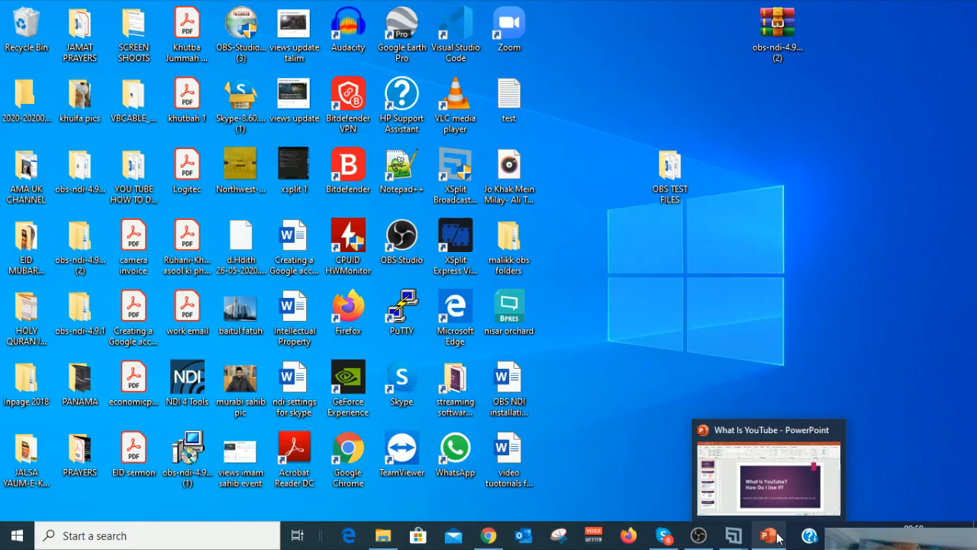
pyautogui.click(772, 537)
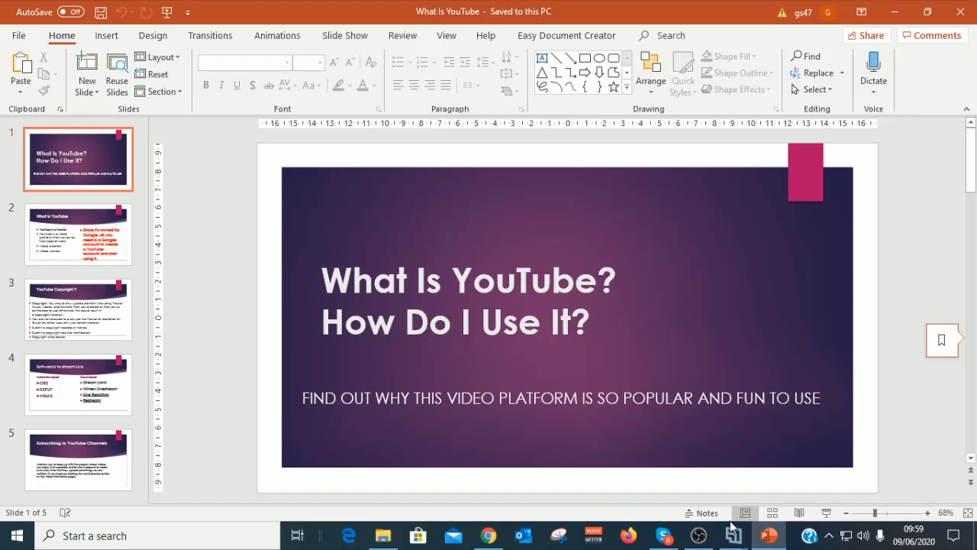
pyautogui.click(699, 536)
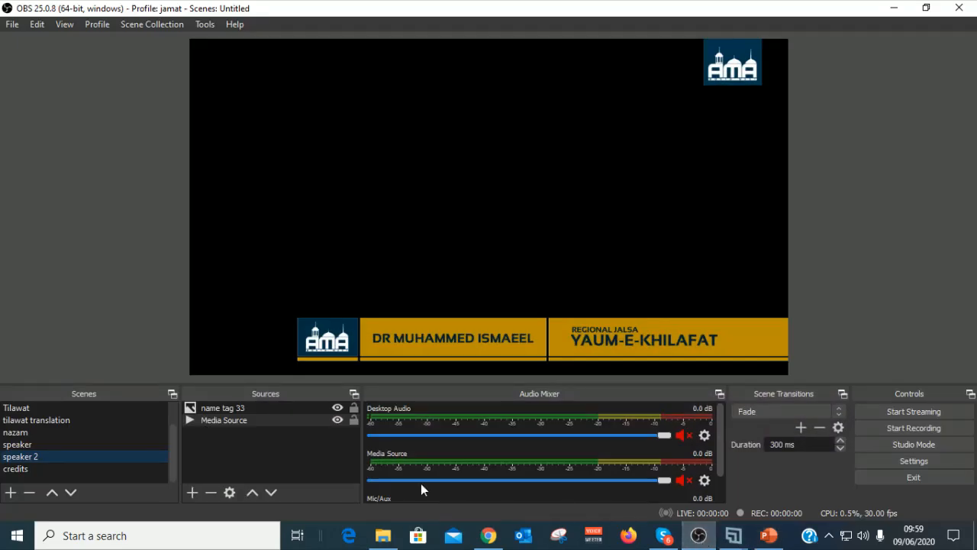
# Step: Add a Window Capture source named 'powerpoint' to the speaker 2 scene
pyautogui.click(191, 493)
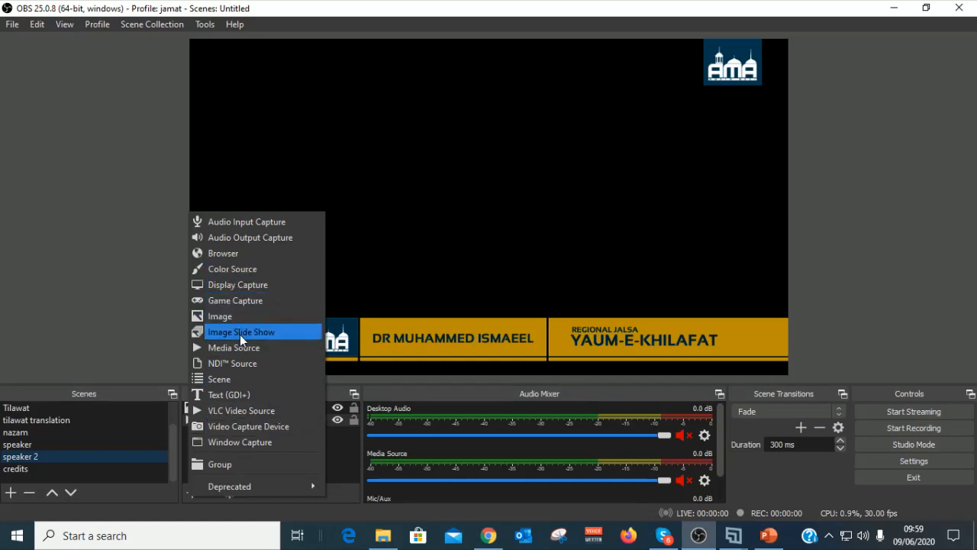
pyautogui.click(252, 442)
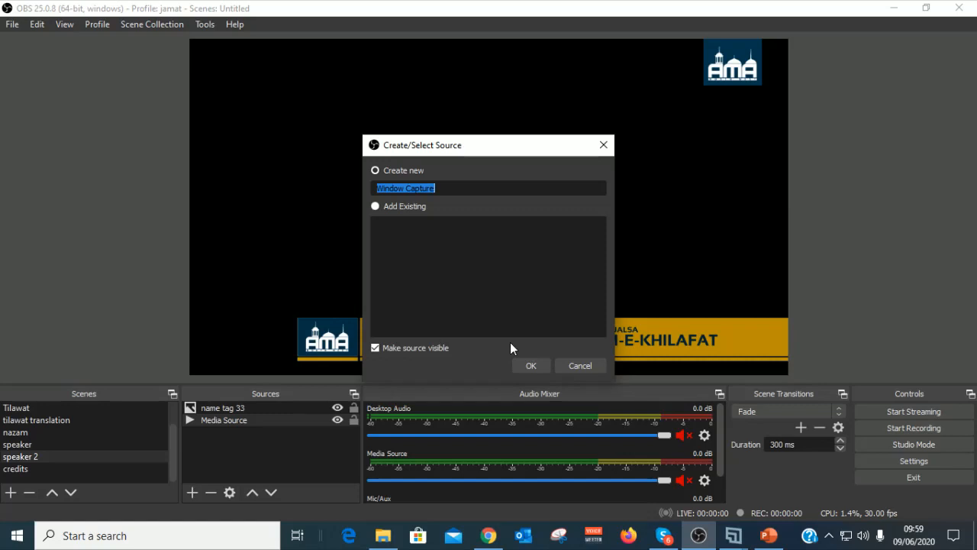
pyautogui.write('powerpo')
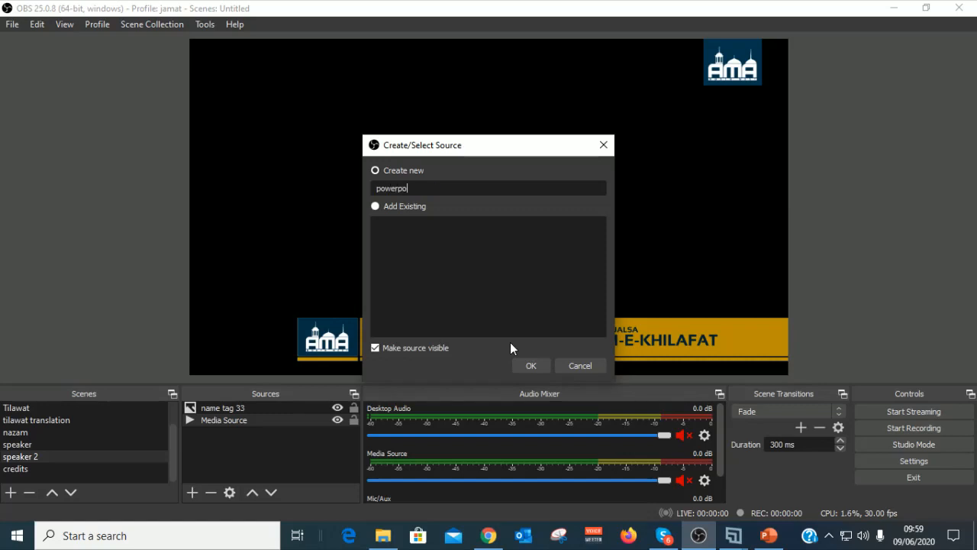
pyautogui.write('int')
pyautogui.click(531, 365)
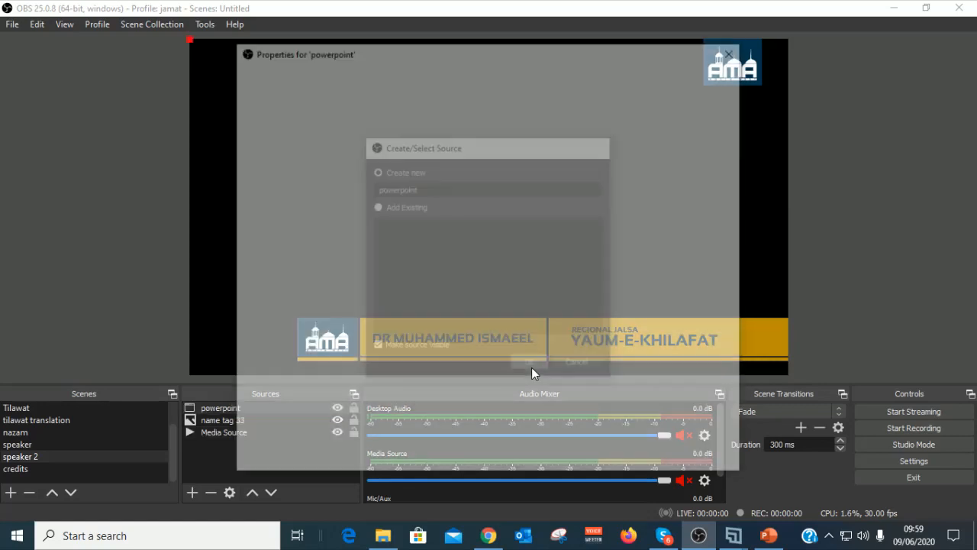
# Step: Capture the What Is YouTube POWERPNT.EXE window and resize it to fit the canvas
pyautogui.click(724, 356)
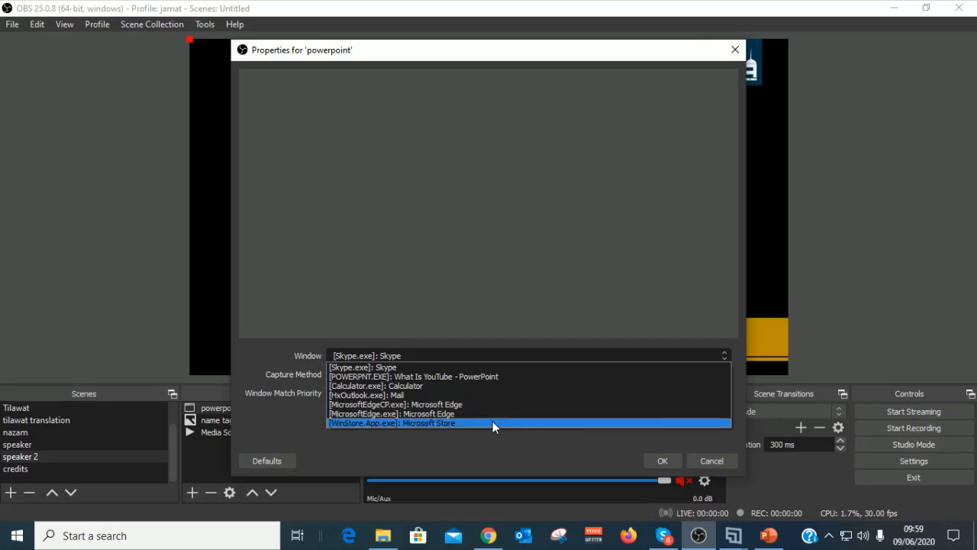
pyautogui.click(477, 377)
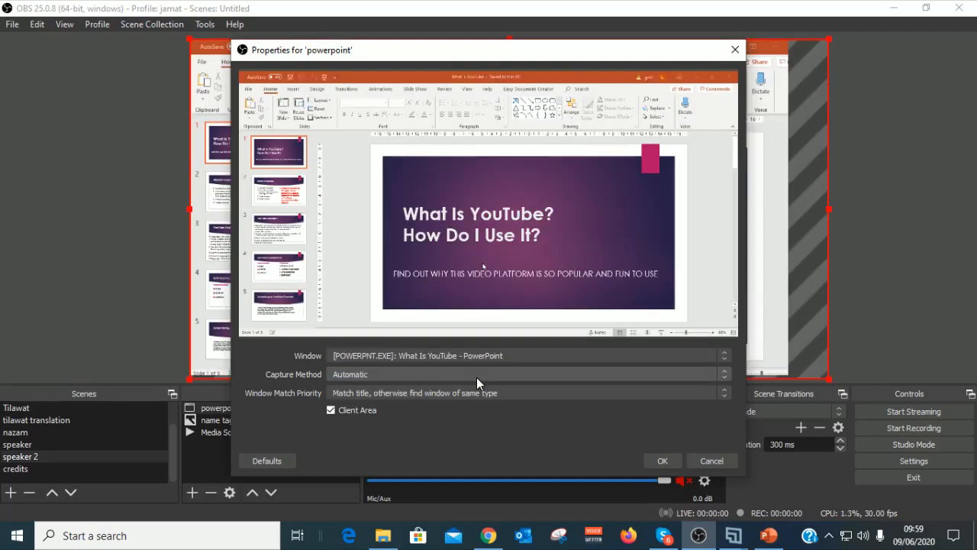
pyautogui.click(660, 462)
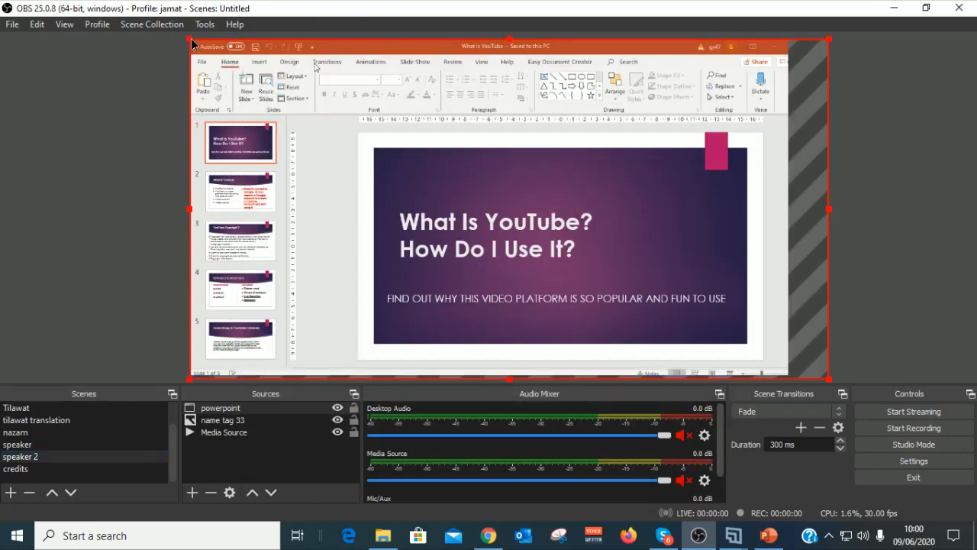
pyautogui.moveTo(192, 44); pyautogui.dragTo(243, 72)
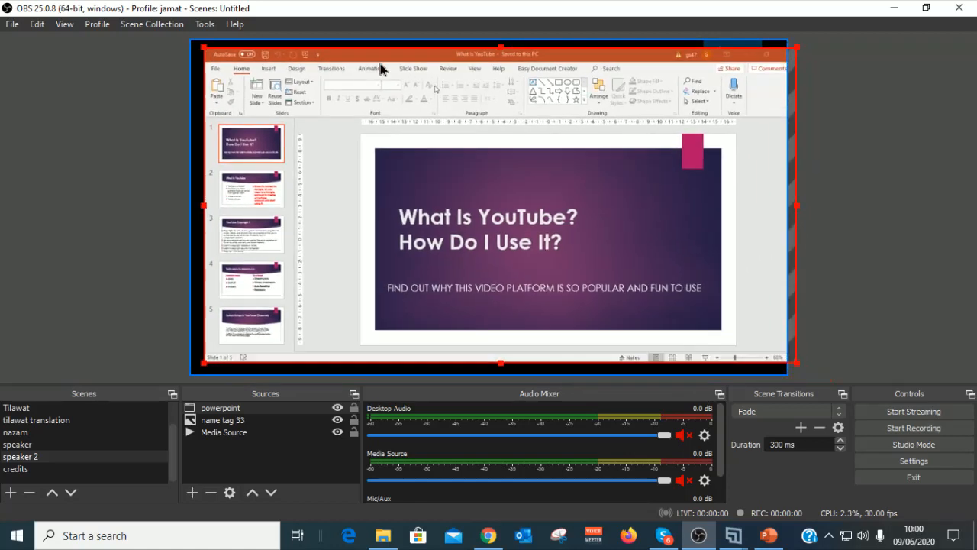
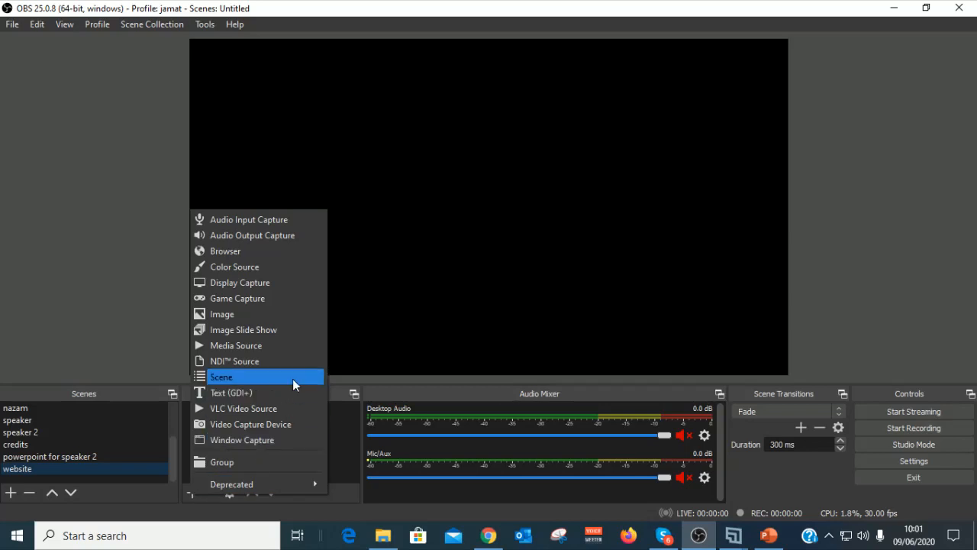
pyautogui.click(221, 249)
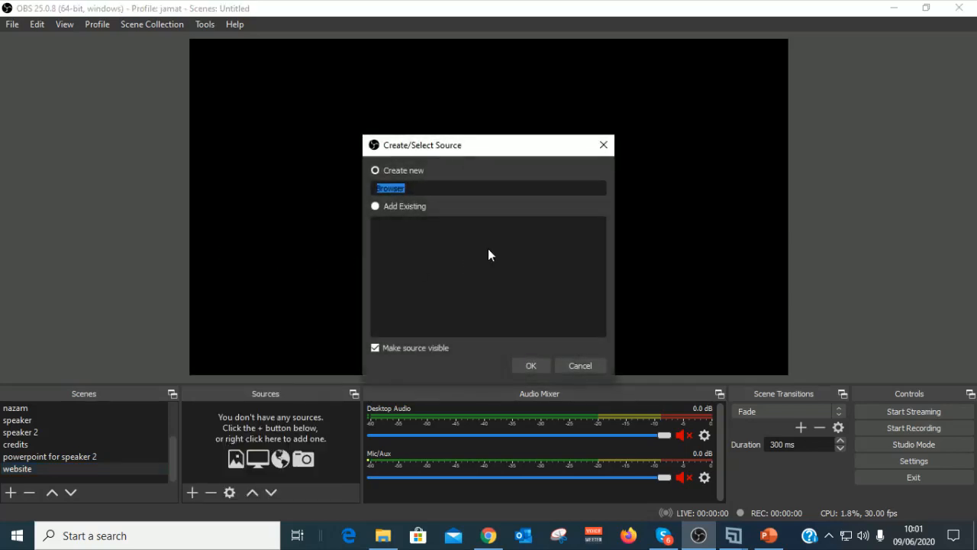
pyautogui.write('www.alislam.org')
pyautogui.click(520, 365)
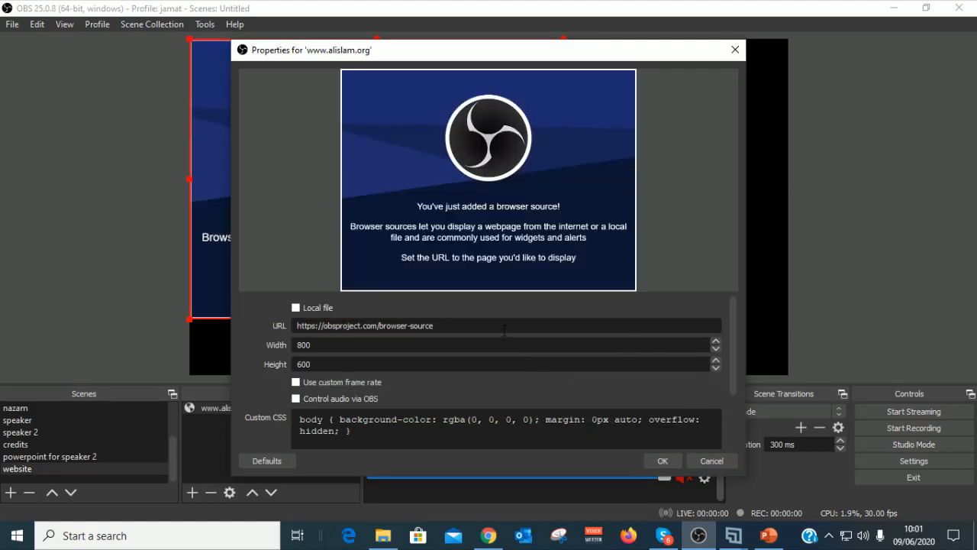
pyautogui.moveTo(504, 330); pyautogui.dragTo(245, 345)
pyautogui.write('ww')
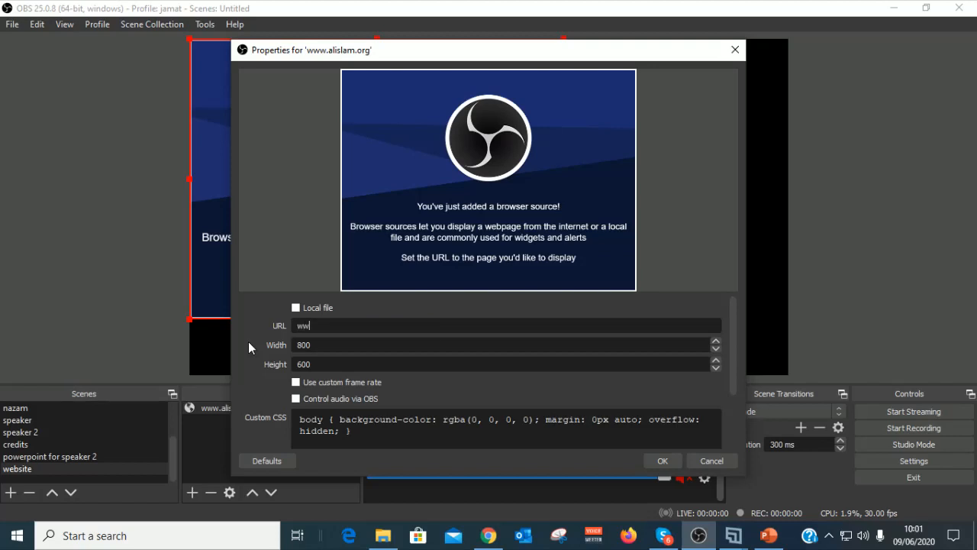
pyautogui.write('w.alislam.orh')
pyautogui.press('BackSpace')
pyautogui.write('g')
pyautogui.press('Return')
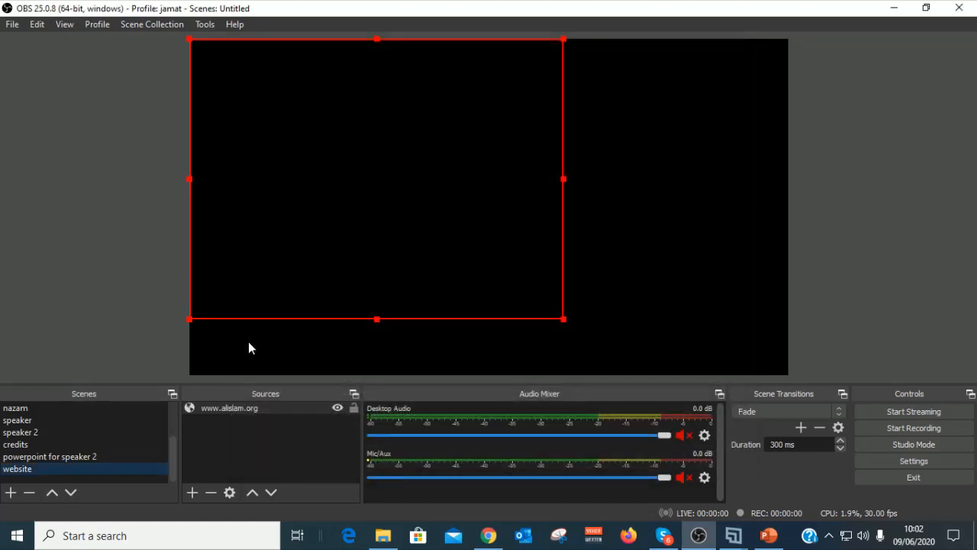
pyautogui.moveTo(563, 323); pyautogui.dragTo(640, 345)
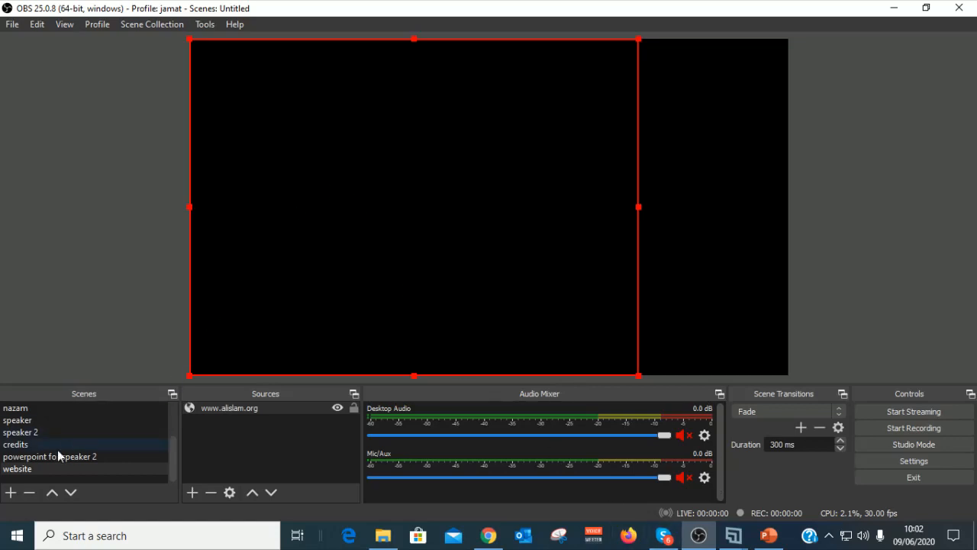
pyautogui.click(26, 468)
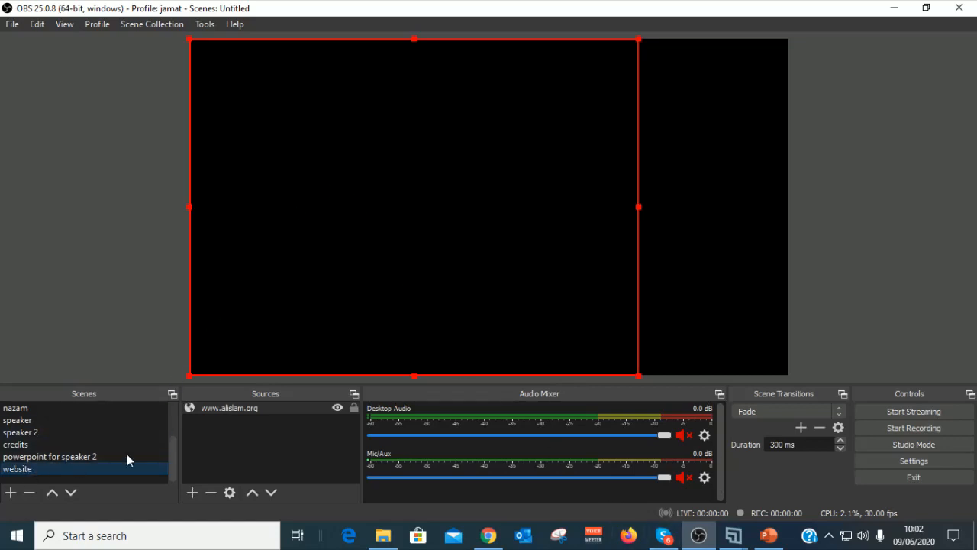
pyautogui.rightClick(254, 407)
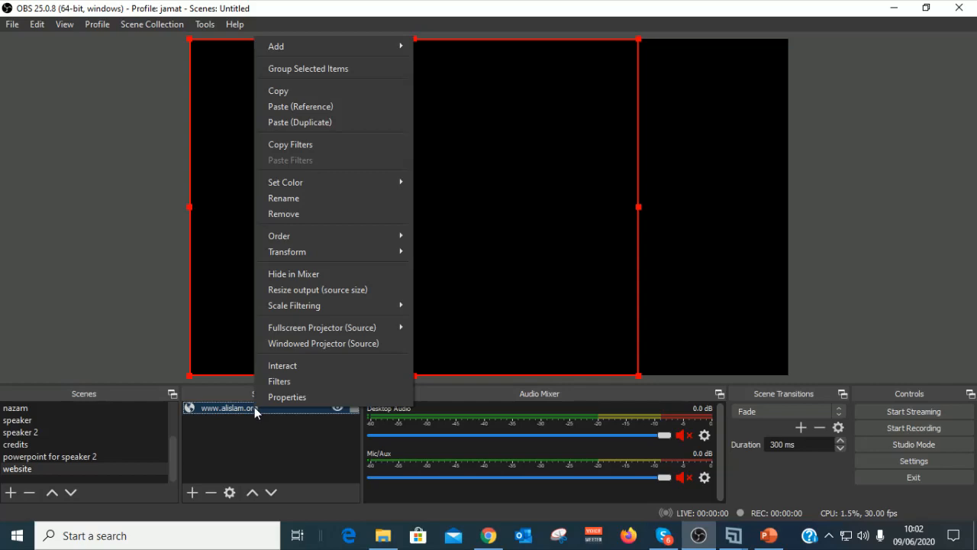
pyautogui.click(236, 465)
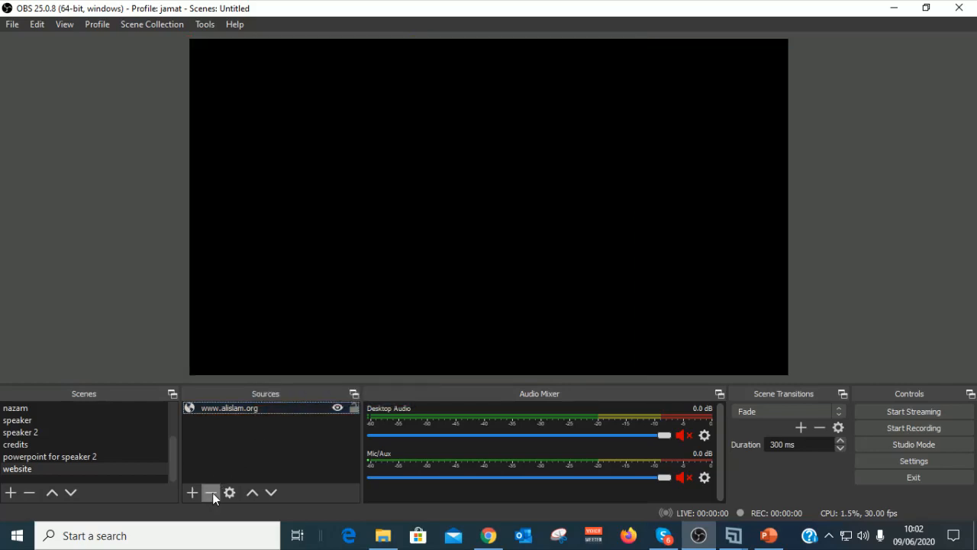
# Step: Open a new tab in the Chrome YouTube Studio window, then minimize Chrome
pyautogui.click(488, 536)
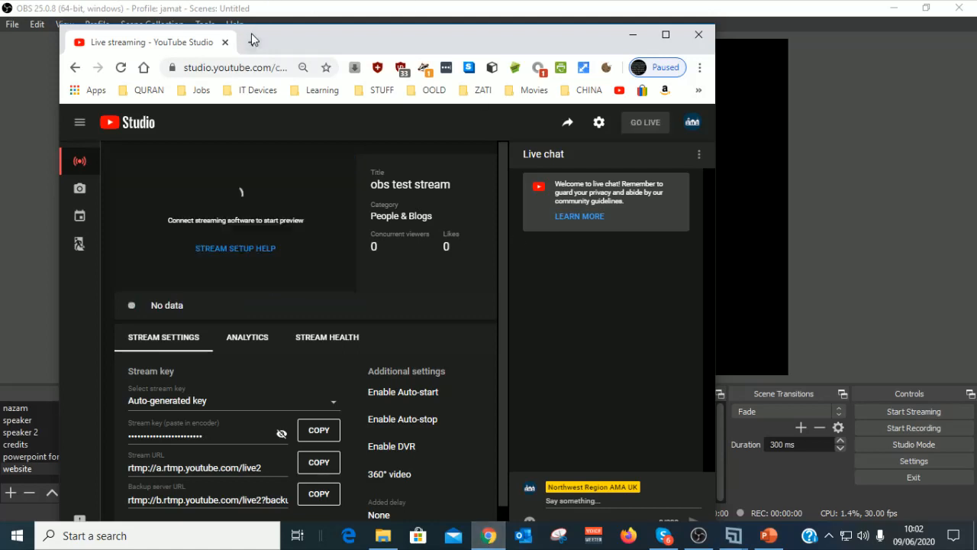
pyautogui.click(252, 42)
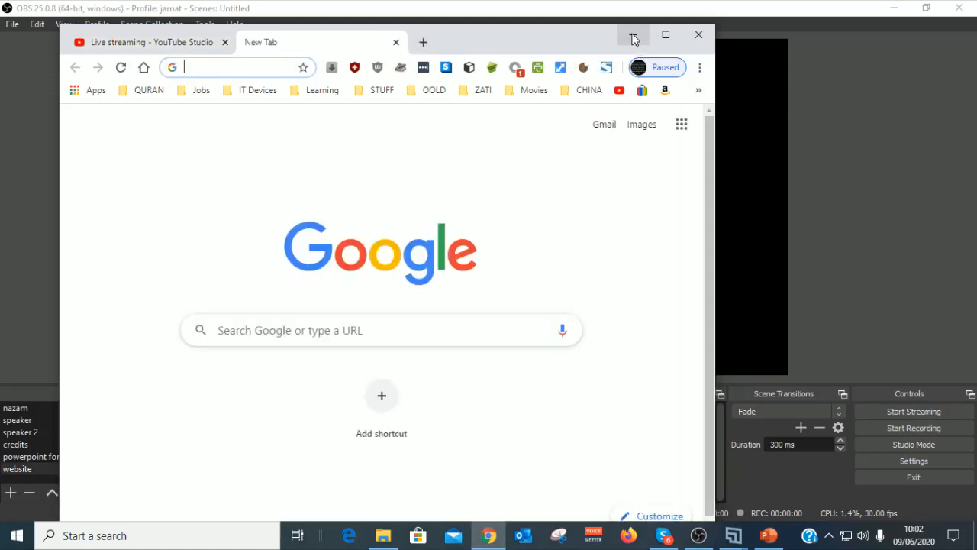
pyautogui.click(880, 275)
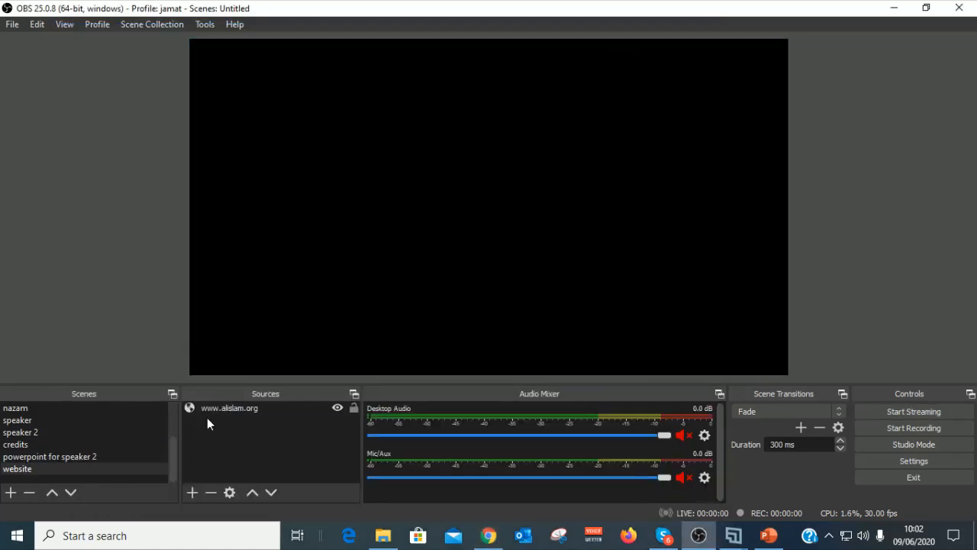
pyautogui.click(241, 411)
pyautogui.click(210, 493)
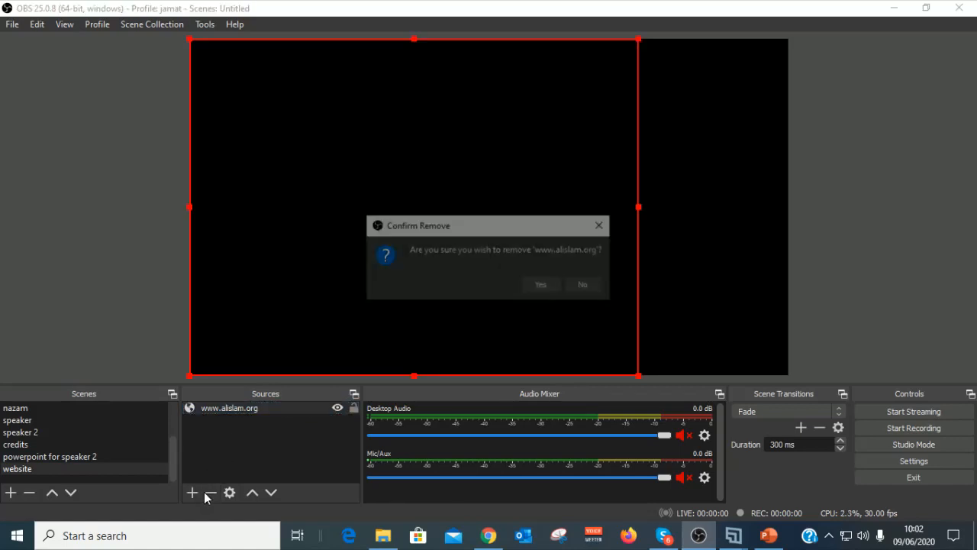
pyautogui.click(547, 284)
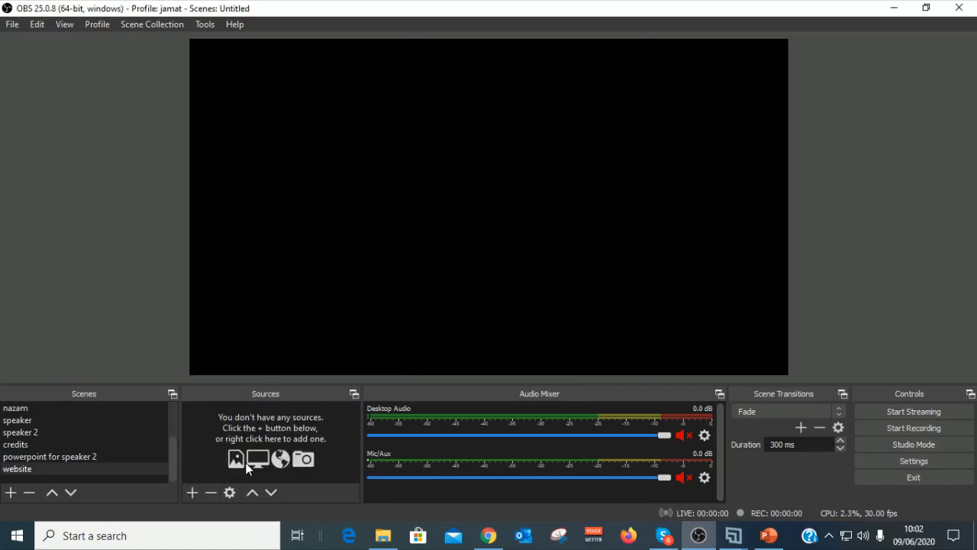
pyautogui.click(192, 491)
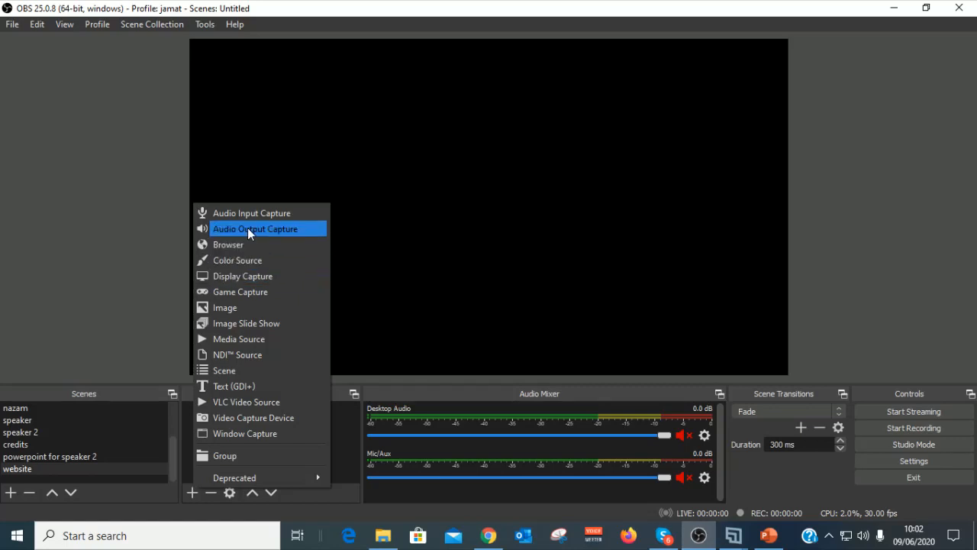
pyautogui.click(239, 246)
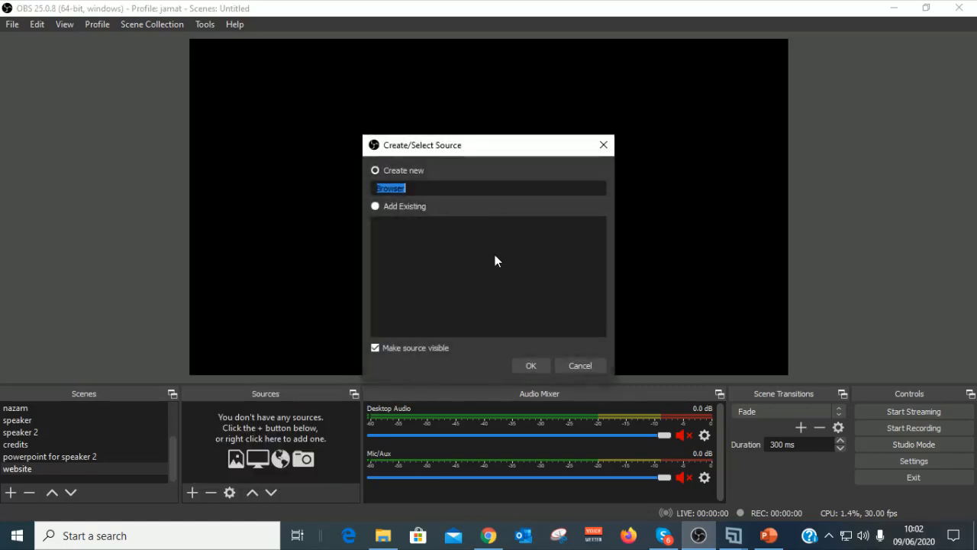
pyautogui.click(531, 364)
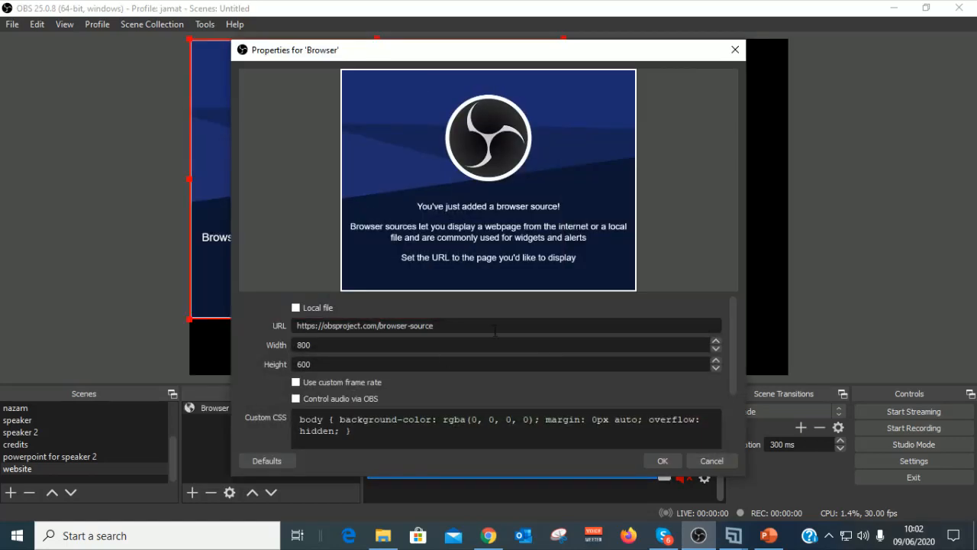
pyautogui.moveTo(498, 330); pyautogui.dragTo(169, 336)
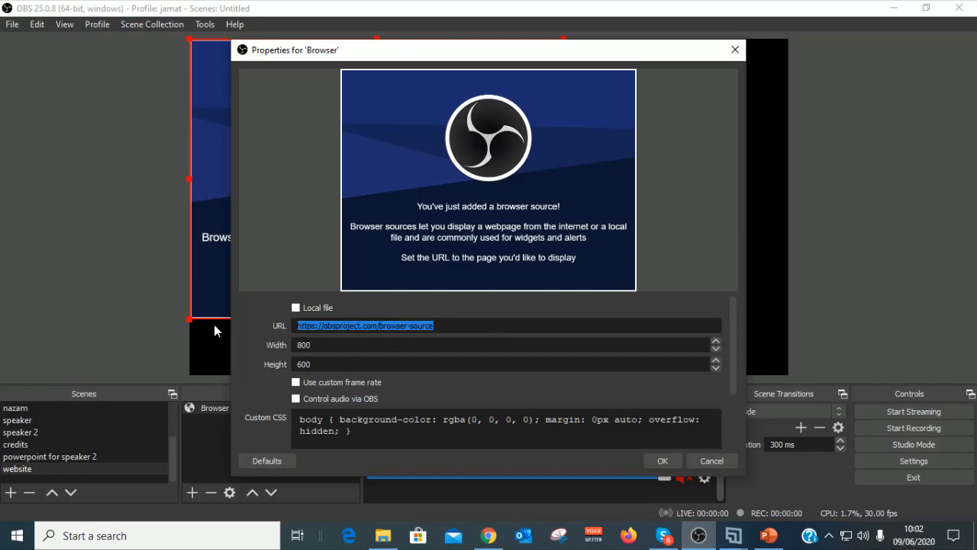
pyautogui.write('www.alislam.org')
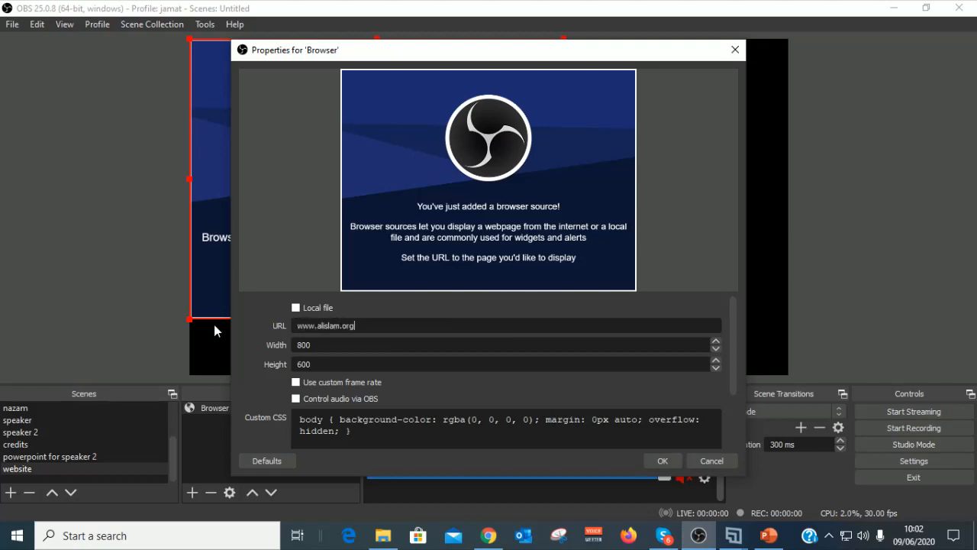
pyautogui.click(664, 461)
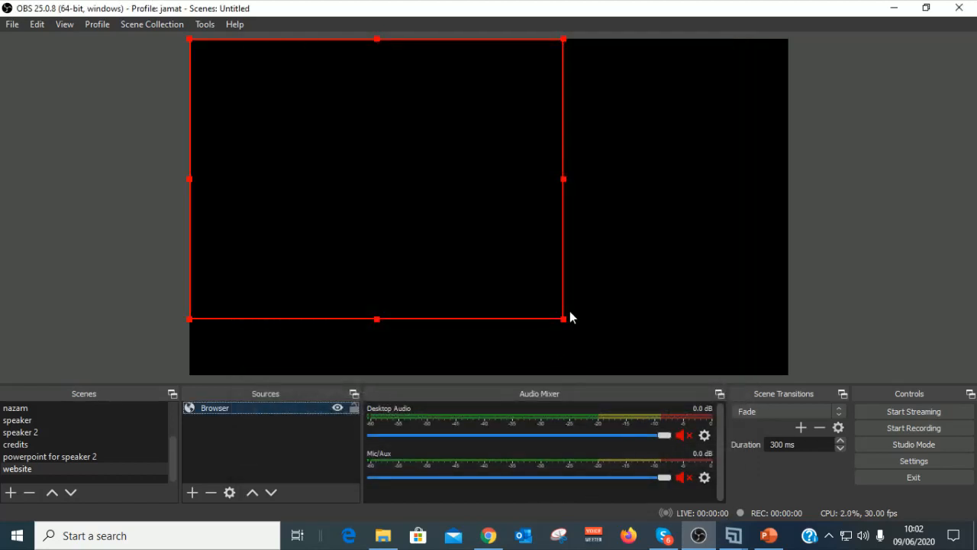
pyautogui.moveTo(565, 322); pyautogui.dragTo(634, 373)
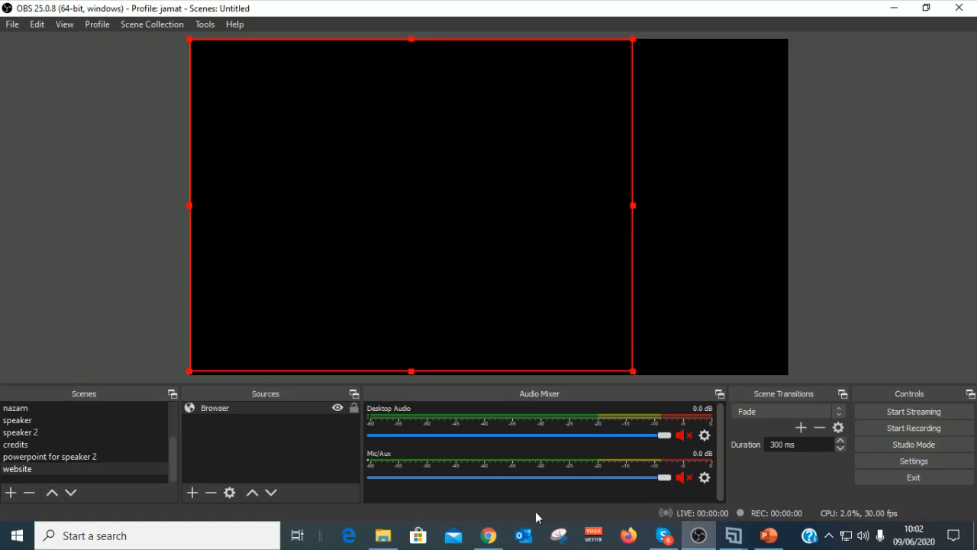
pyautogui.click(492, 538)
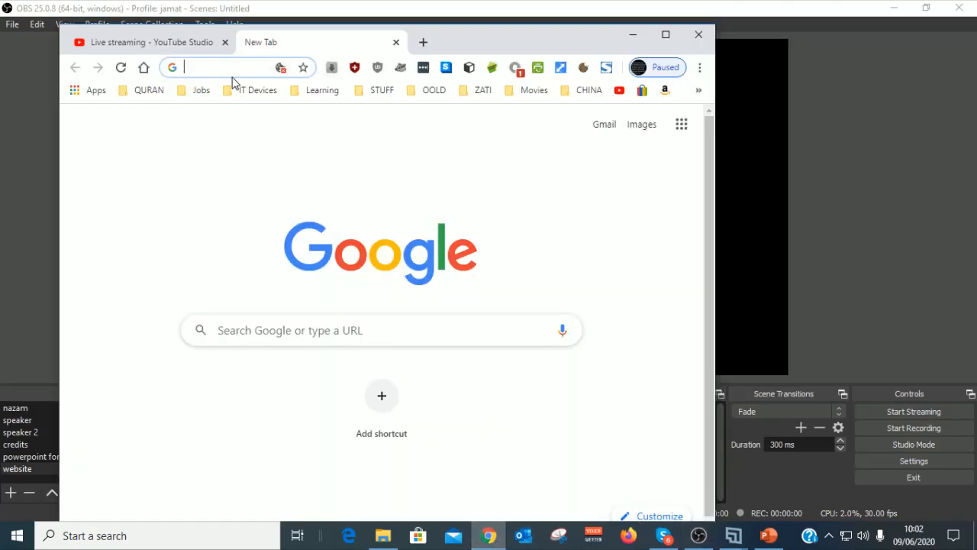
pyautogui.write('www.alisl')
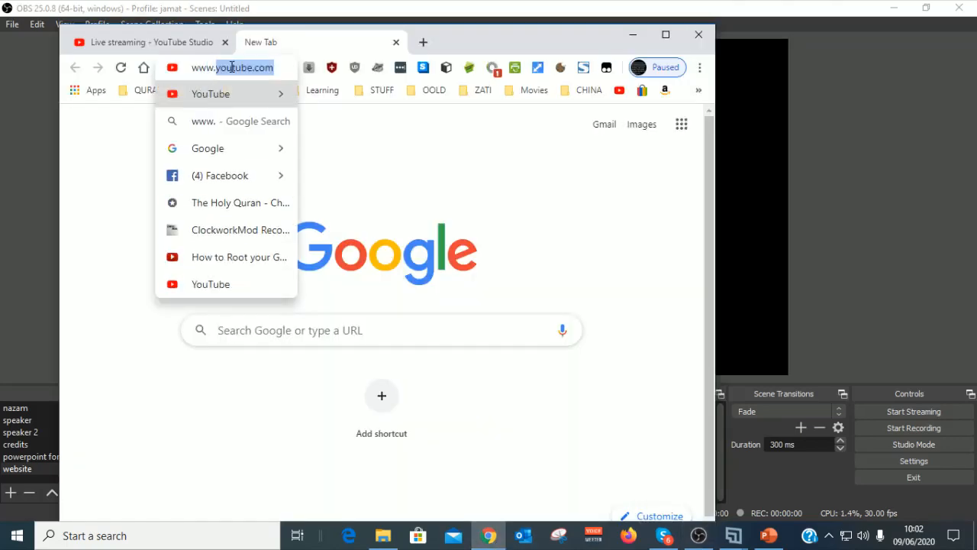
pyautogui.write('am.org')
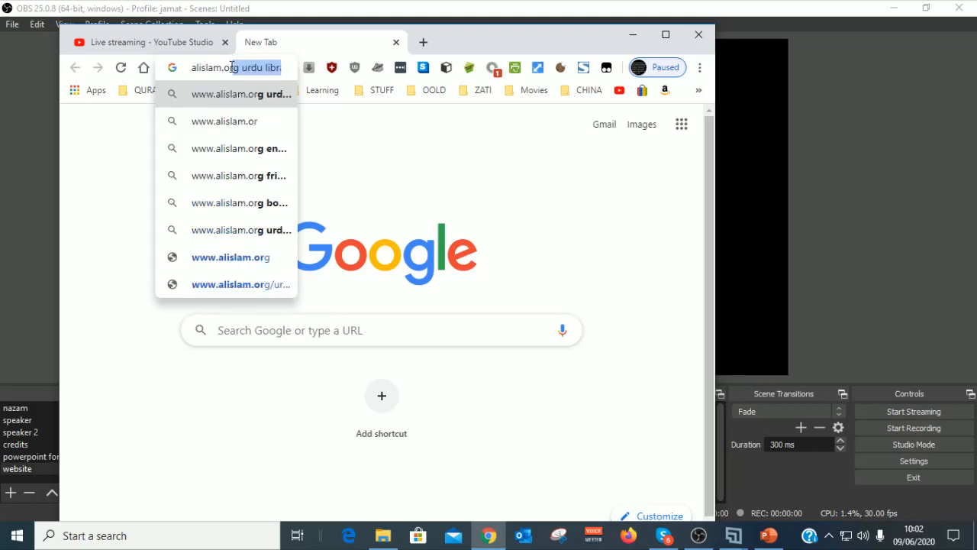
pyautogui.press('Return')
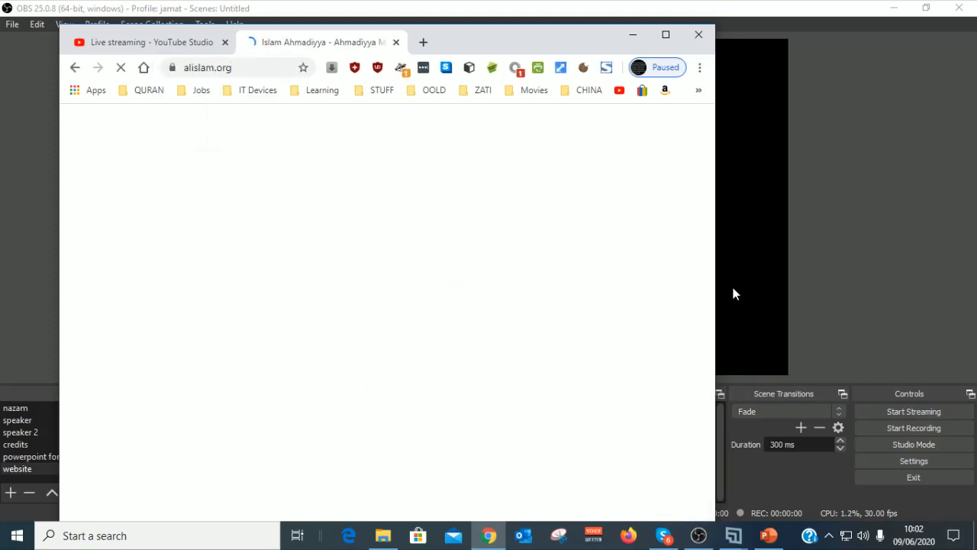
pyautogui.moveTo(716, 302); pyautogui.dragTo(964, 299)
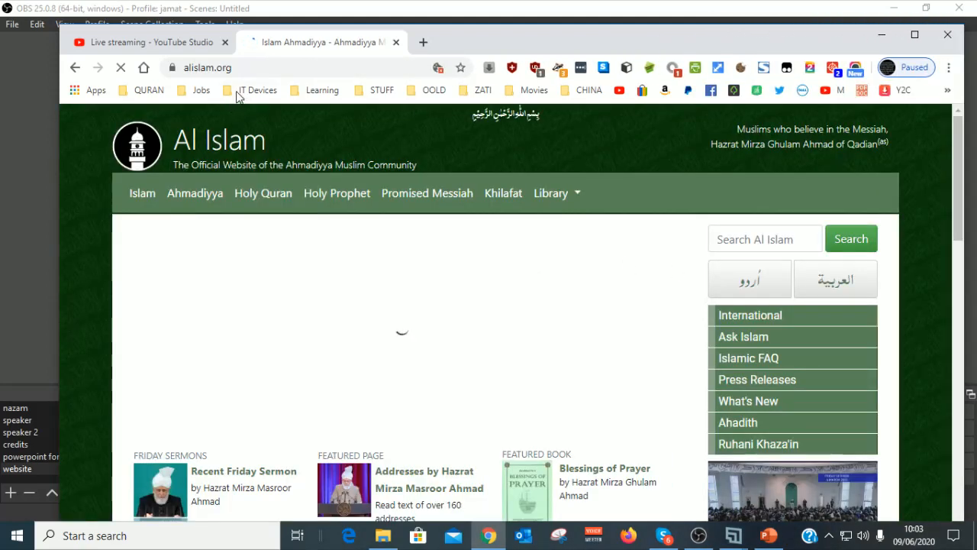
# Step: Copy the alislam.org page address and minimize Chrome
pyautogui.click(229, 67)
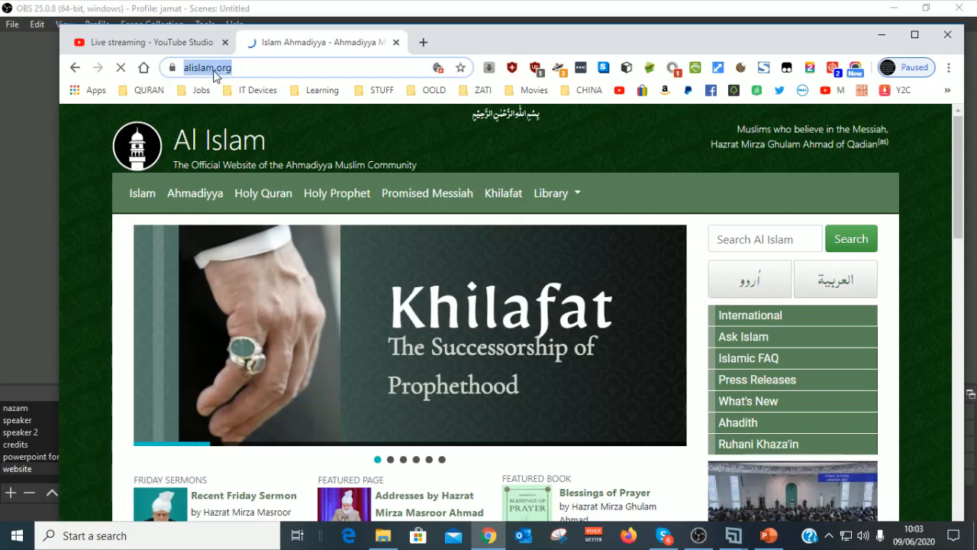
pyautogui.rightClick(209, 66)
pyautogui.click(239, 145)
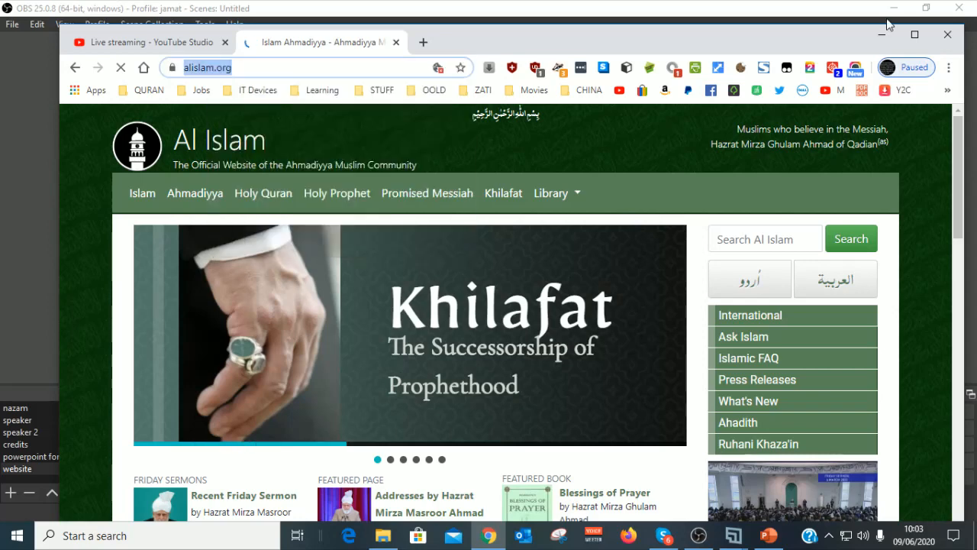
pyautogui.click(882, 35)
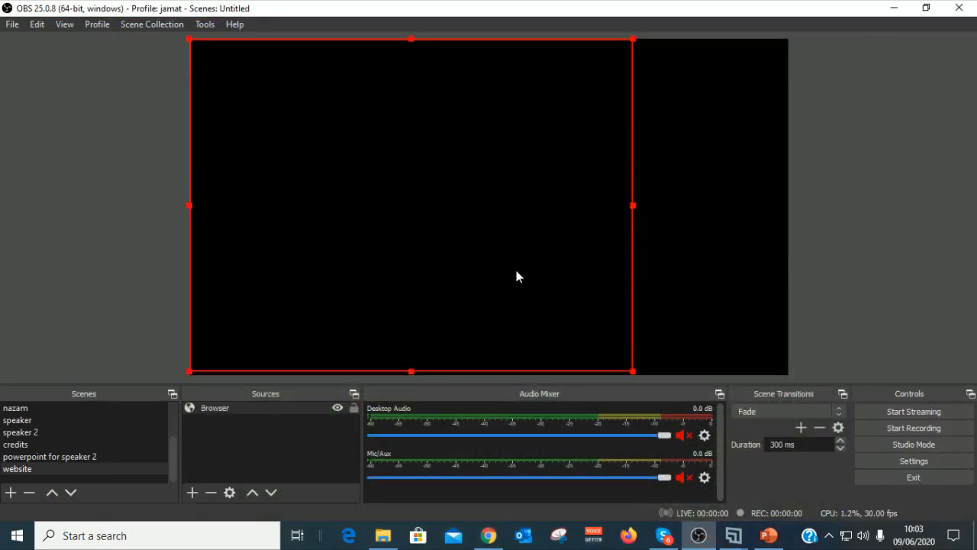
# Step: Add a second browser source, Browser 2, to the website scene
pyautogui.click(220, 407)
pyautogui.click(40, 468)
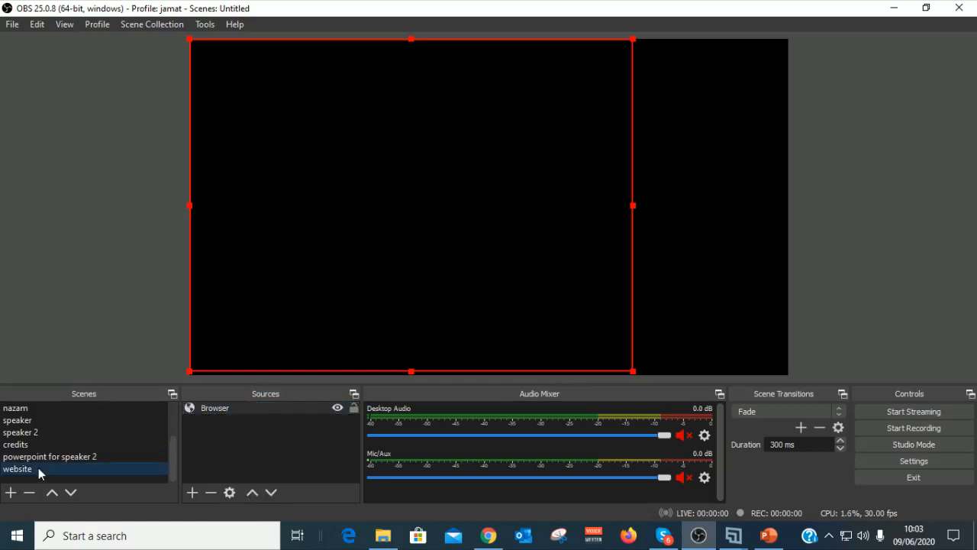
pyautogui.click(194, 492)
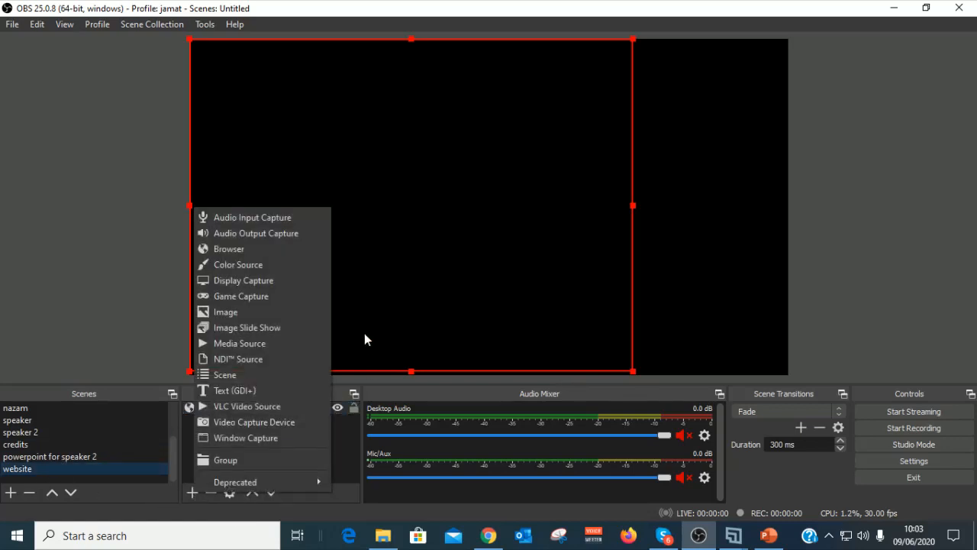
pyautogui.click(251, 251)
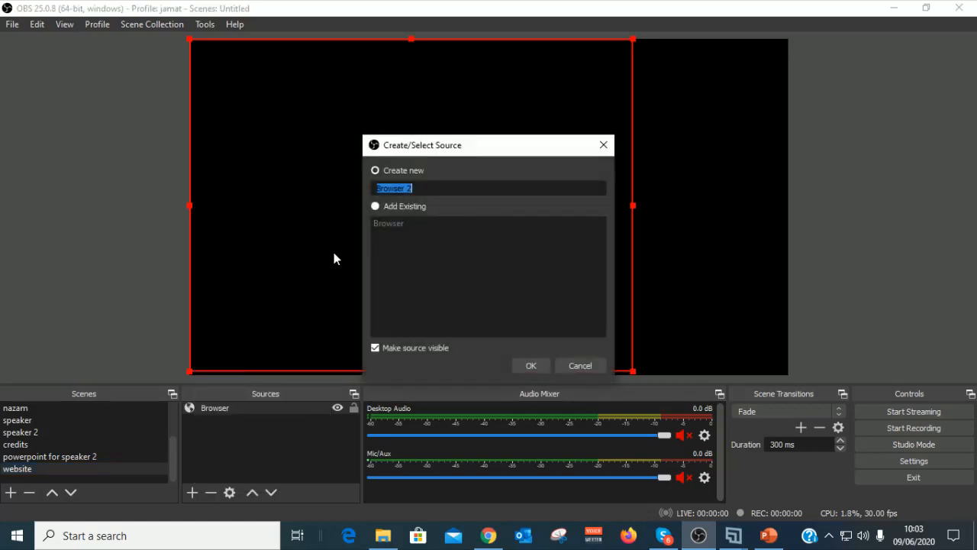
pyautogui.click(527, 368)
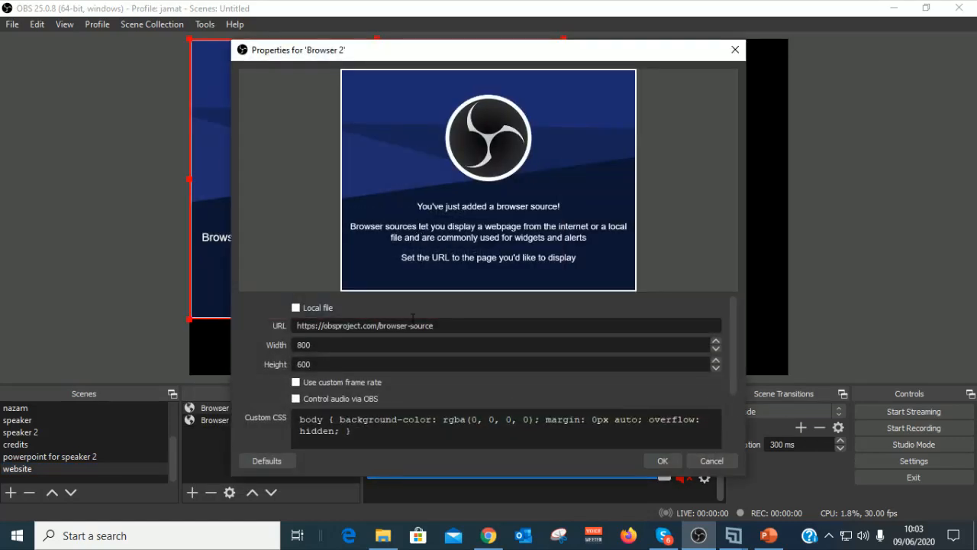
pyautogui.hotkey('ctrl', 'a')
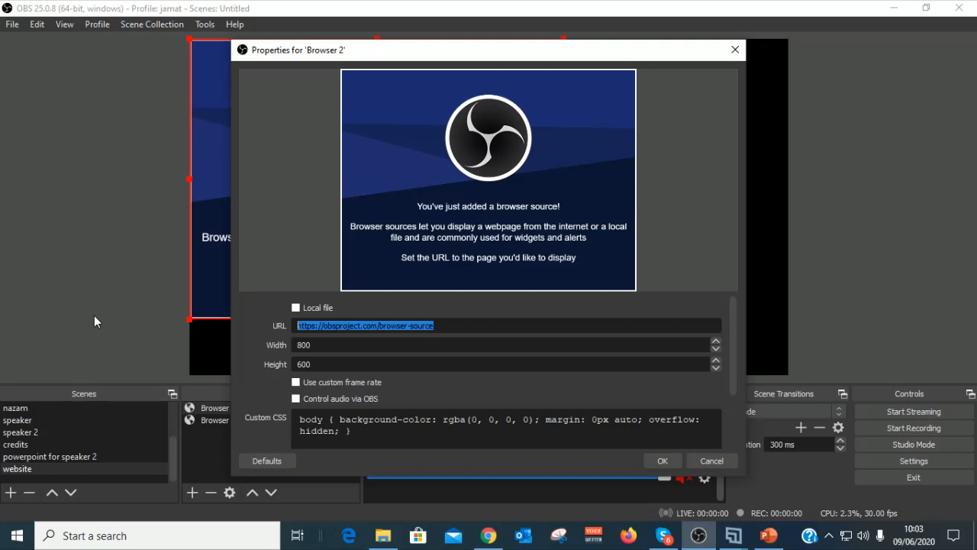
pyautogui.hotkey('ctrl', 'v')
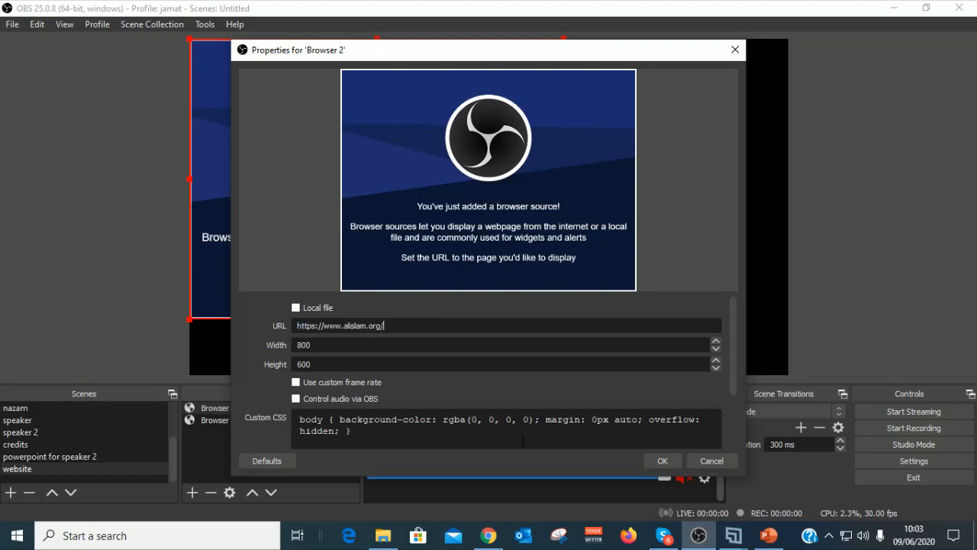
pyautogui.click(663, 461)
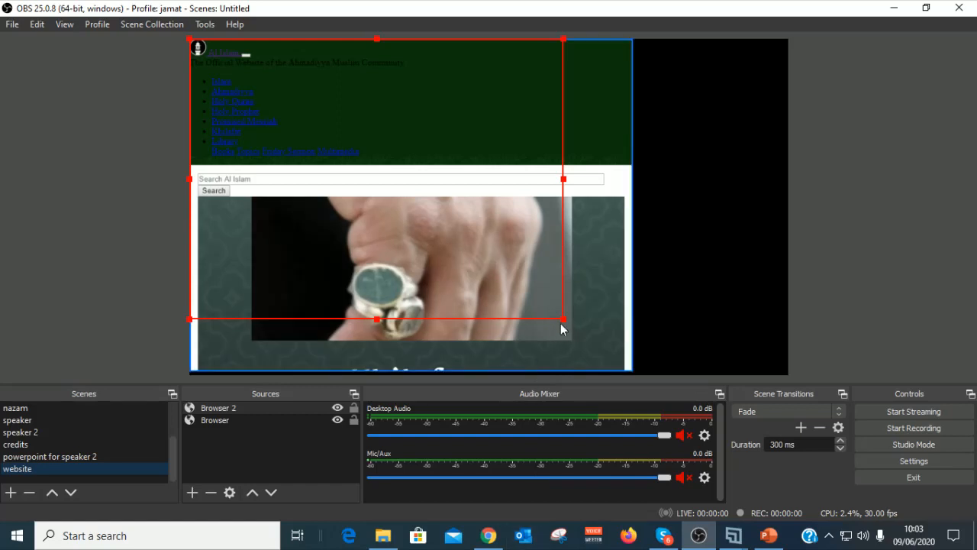
pyautogui.moveTo(563, 319)
pyautogui.mouseDown()
pyautogui.moveTo(697, 357)
pyautogui.moveTo(581, 325)
pyautogui.mouseUp()
pyautogui.press('Delete')
pyautogui.click(537, 284)
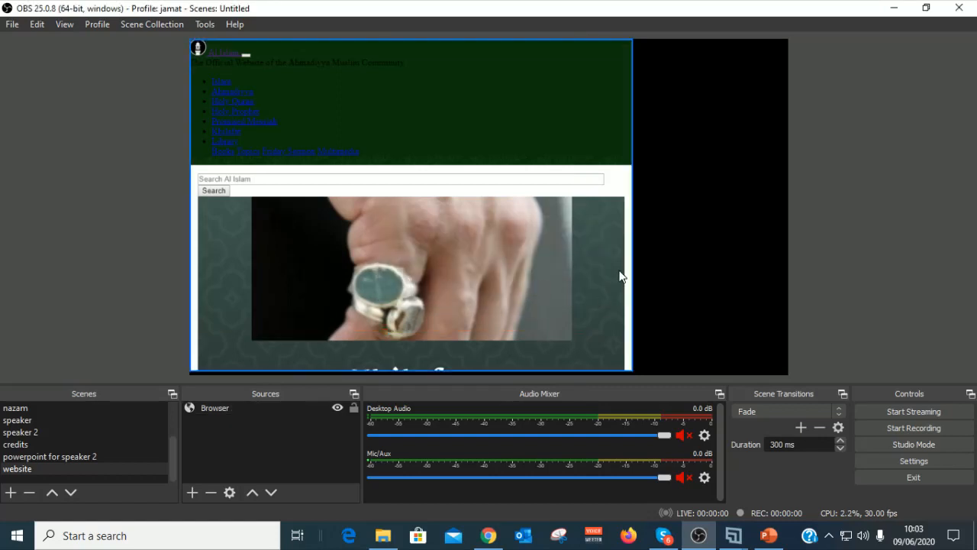
# Step: Shrink the remaining Browser source slightly, then remove it from the website scene
pyautogui.click(586, 264)
pyautogui.moveTo(633, 371); pyautogui.dragTo(637, 345)
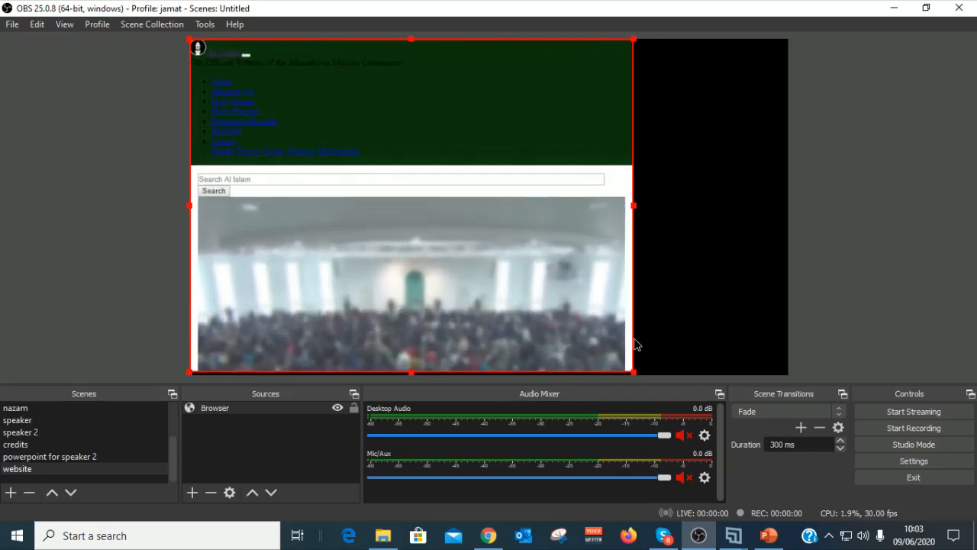
pyautogui.rightClick(482, 285)
pyautogui.click(348, 283)
pyautogui.click(211, 495)
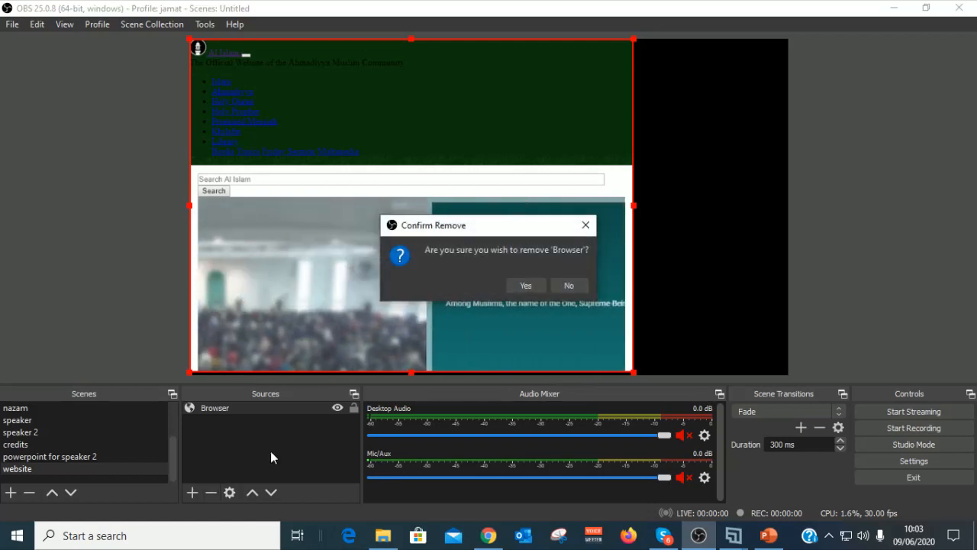
pyautogui.click(526, 285)
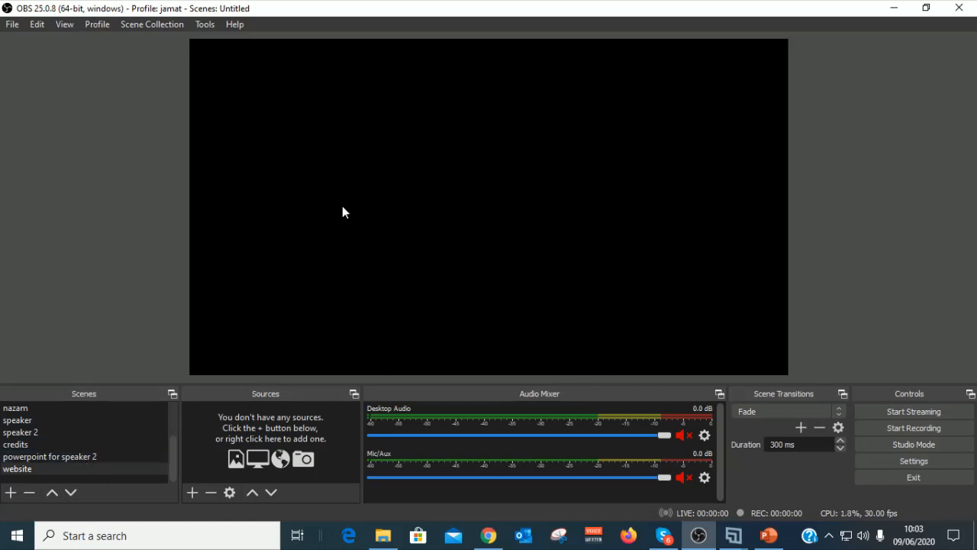
pyautogui.click(8, 25)
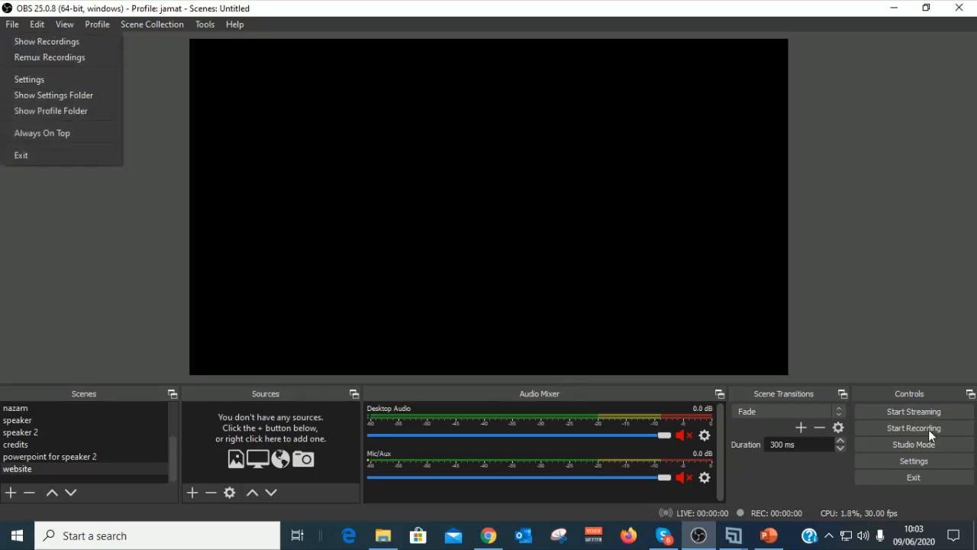
pyautogui.click(51, 80)
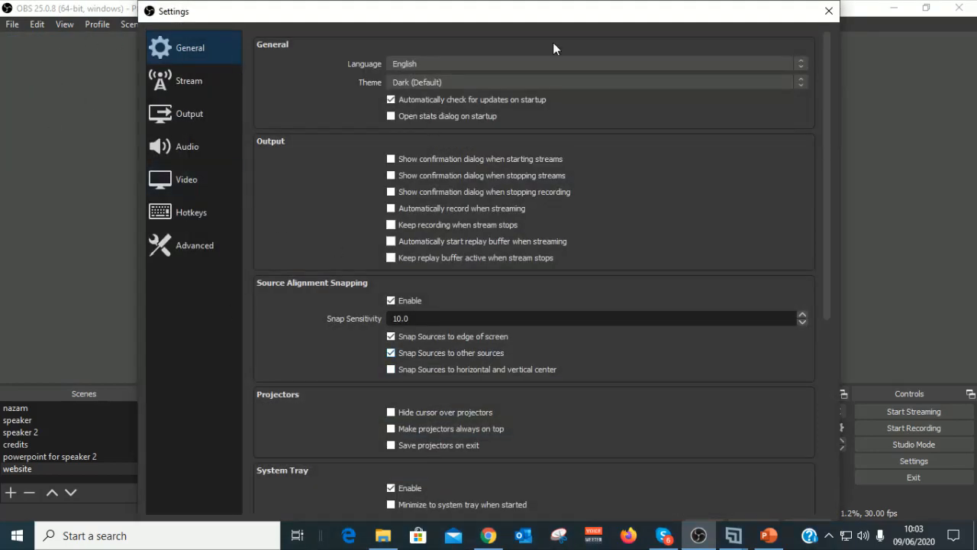
pyautogui.click(830, 11)
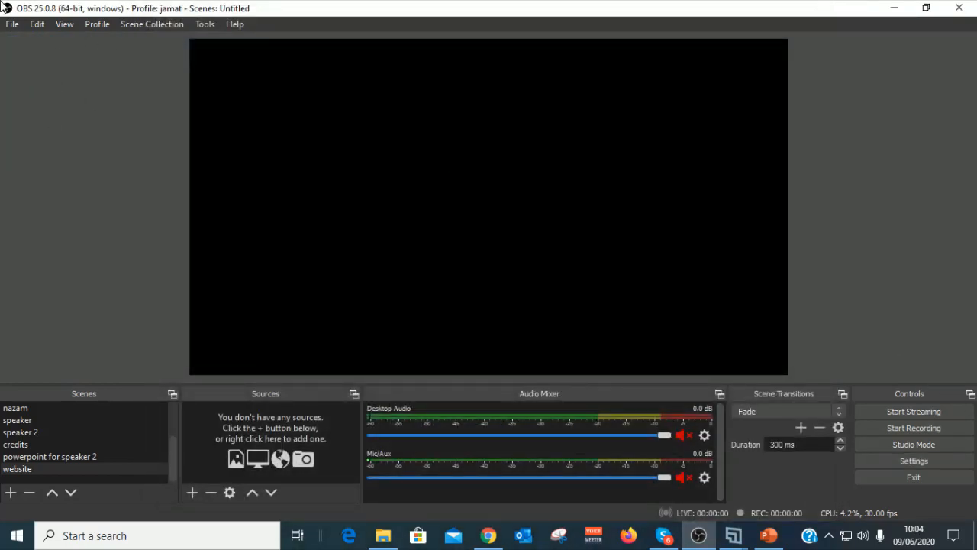
pyautogui.click(11, 25)
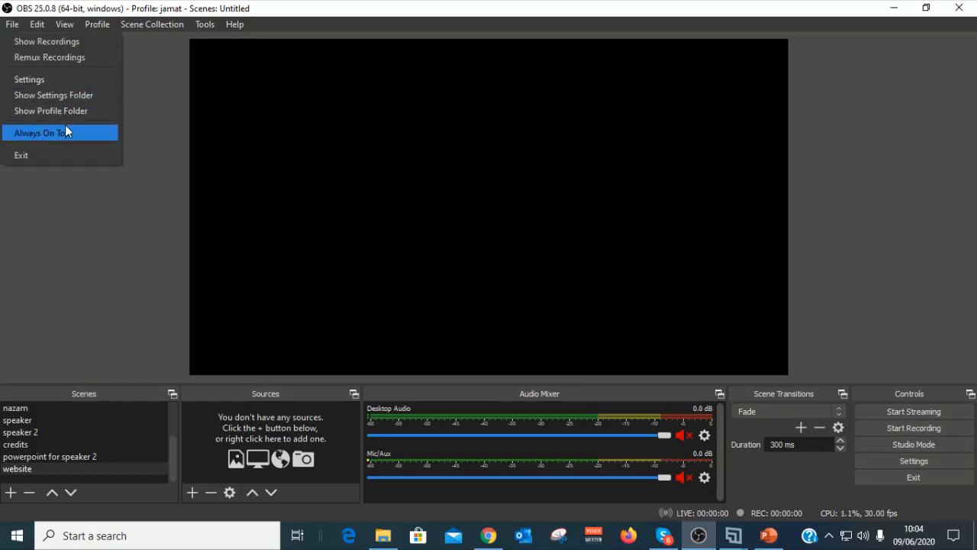
pyautogui.click(31, 111)
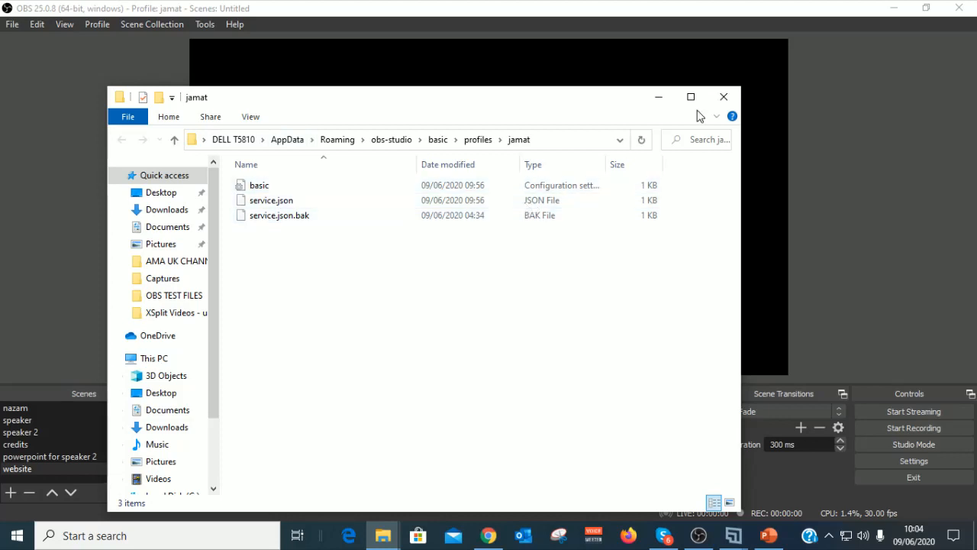
pyautogui.click(723, 97)
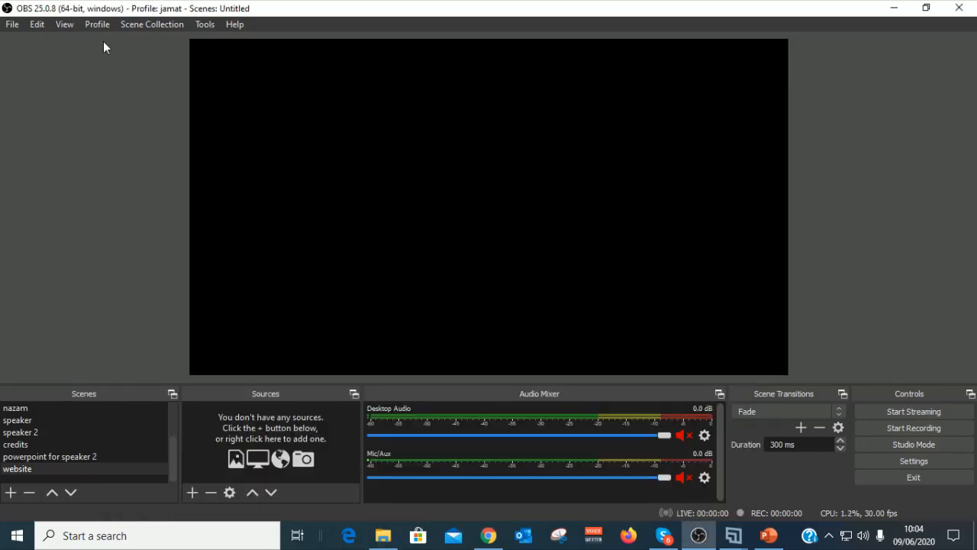
pyautogui.click(38, 25)
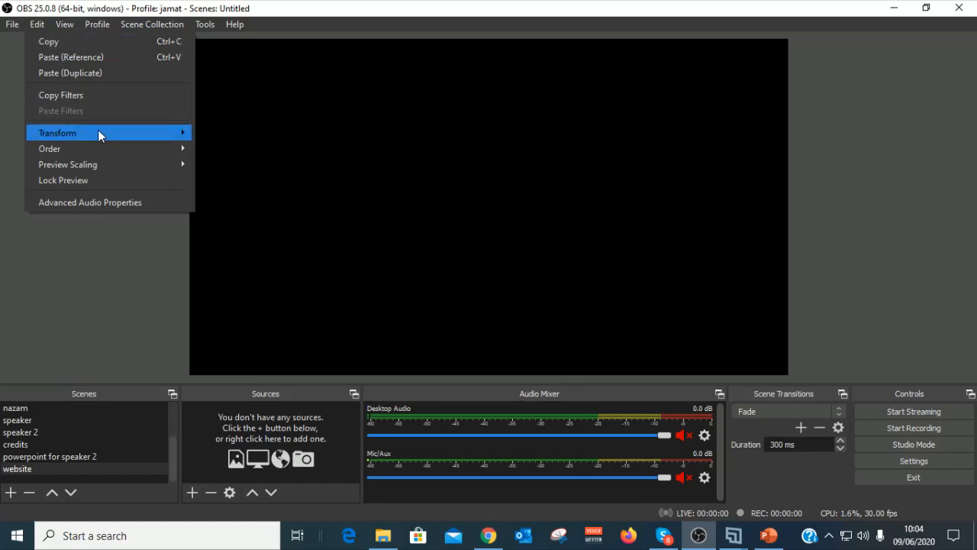
pyautogui.moveTo(98, 131)
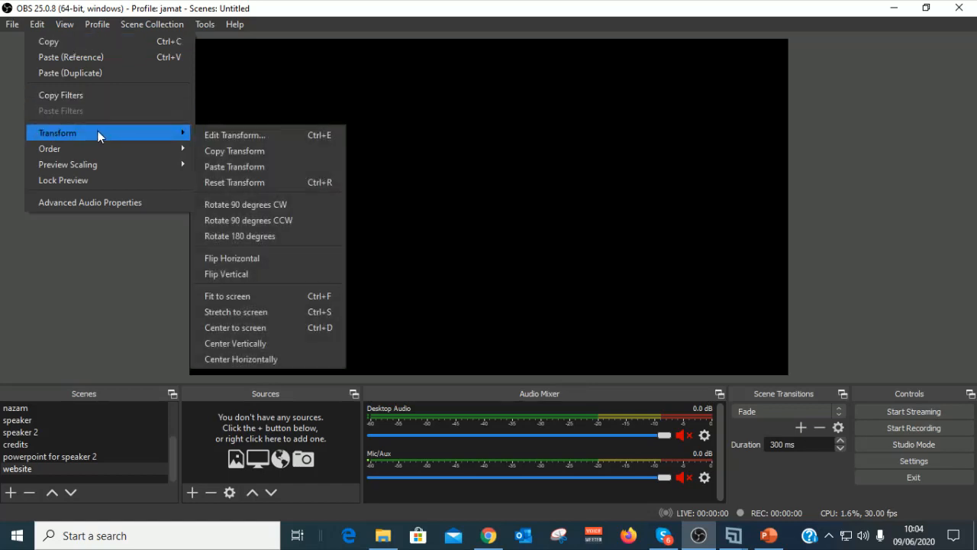
pyautogui.click(484, 219)
pyautogui.rightClick(483, 218)
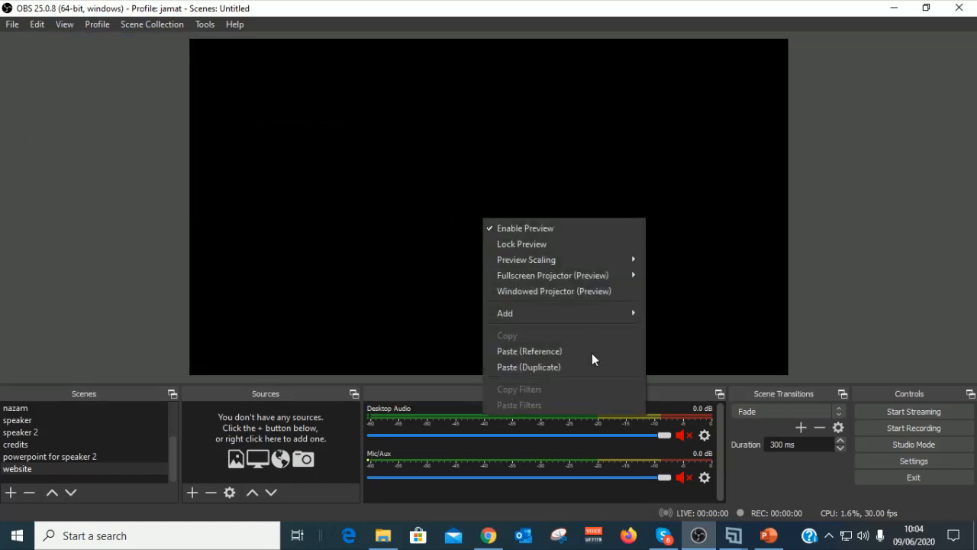
pyautogui.click(352, 271)
pyautogui.click(37, 25)
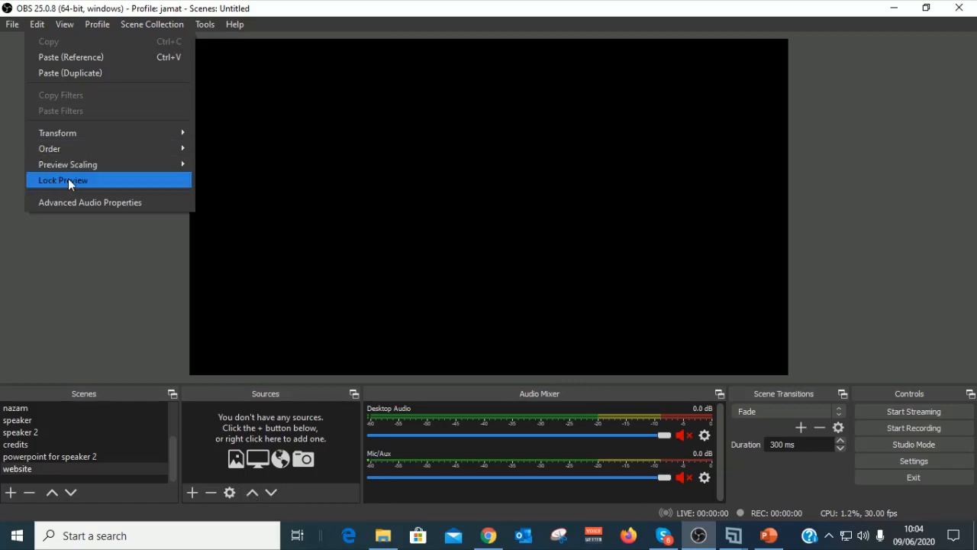
pyautogui.click(32, 433)
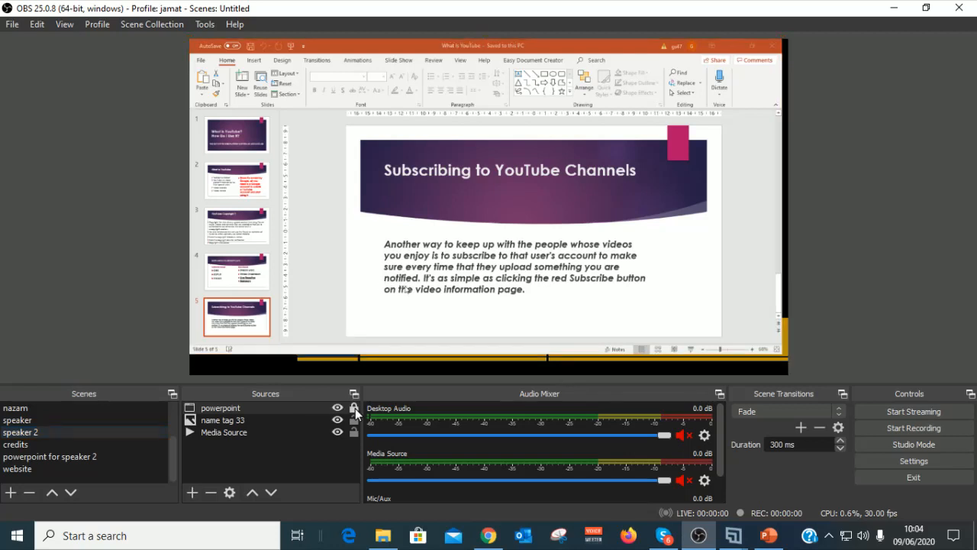
# Step: Look through the Edit, View, Profile, Scene Collection, Tools and Help menus
pyautogui.click(33, 26)
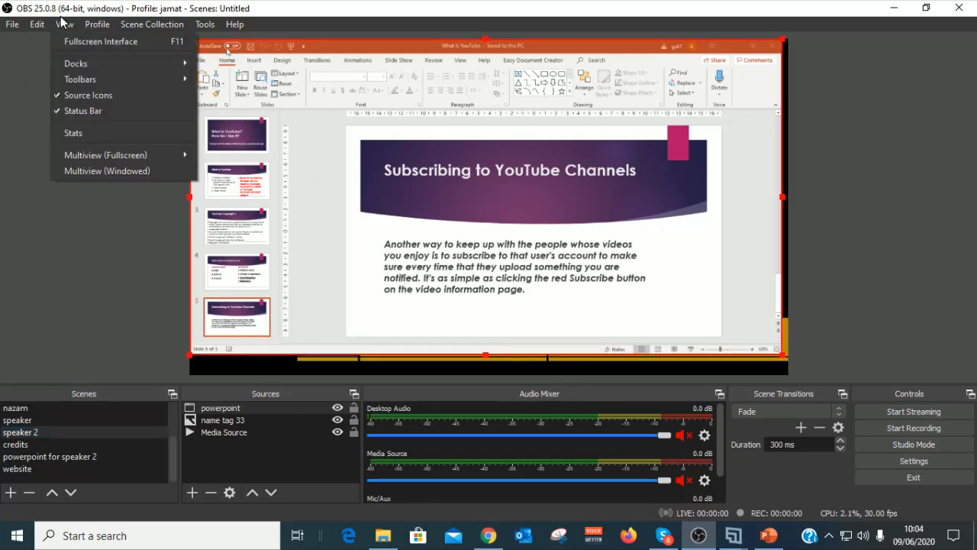
pyautogui.click(61, 27)
pyautogui.click(63, 26)
pyautogui.moveTo(89, 27)
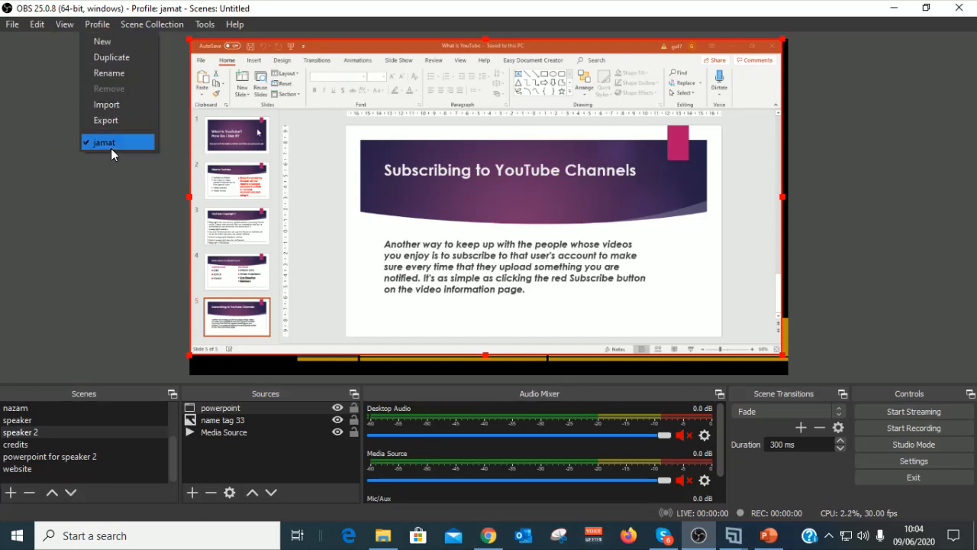
pyautogui.moveTo(181, 24)
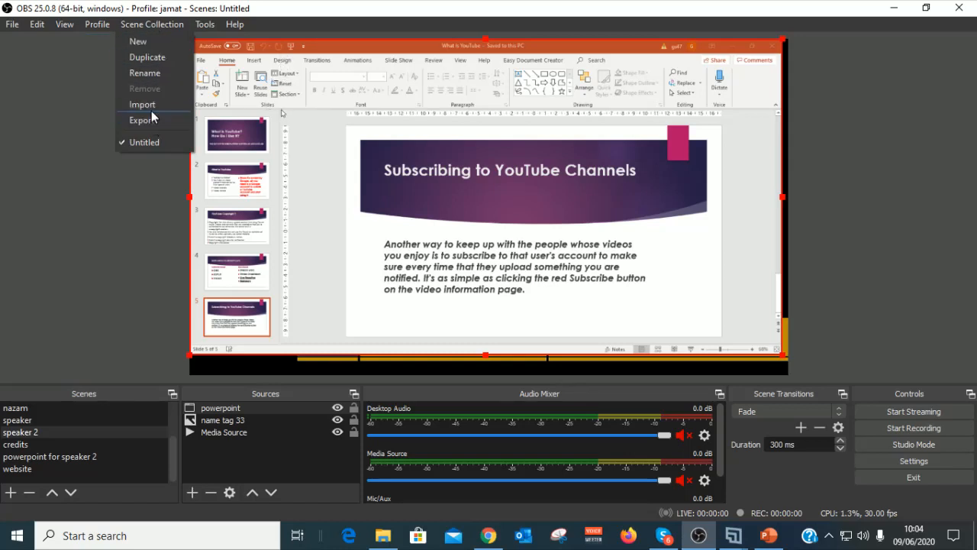
pyautogui.click(32, 448)
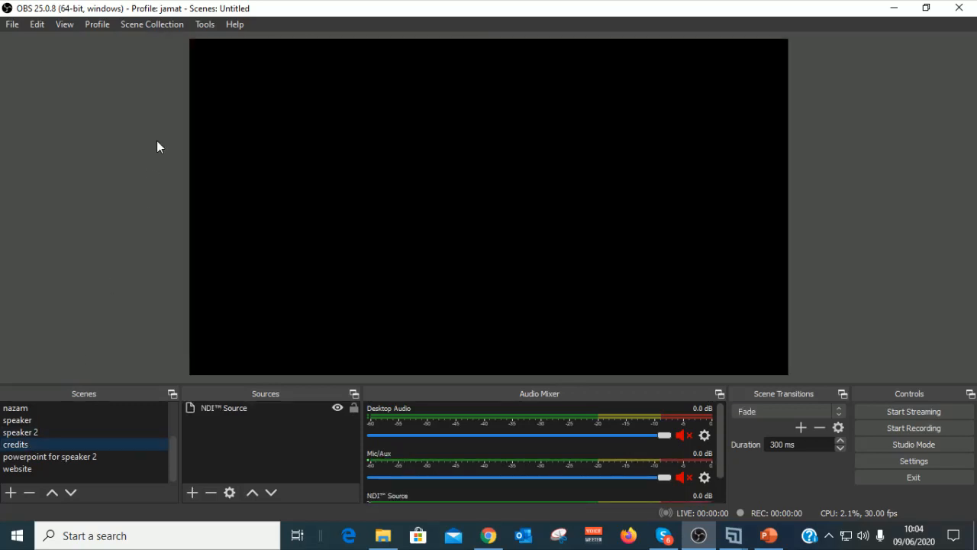
pyautogui.click(141, 27)
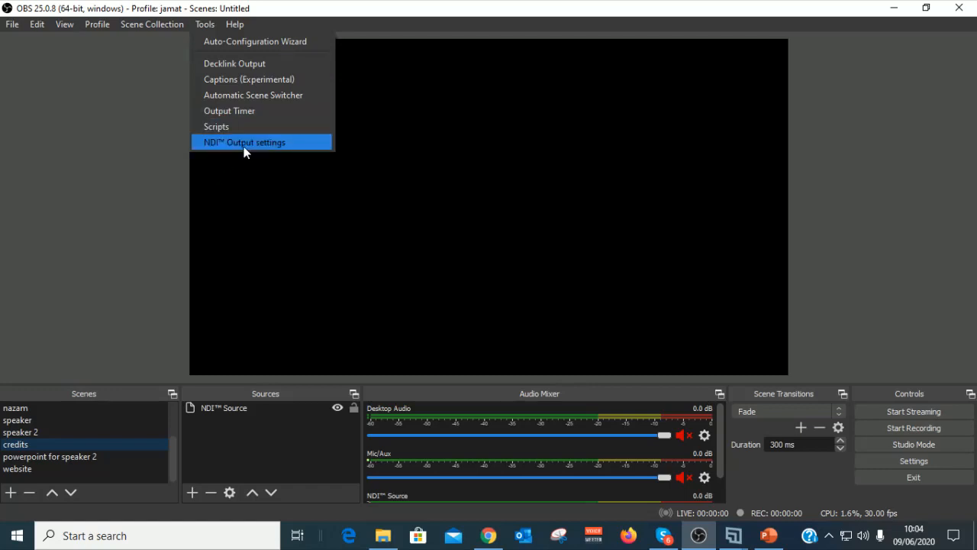
pyautogui.moveTo(235, 24)
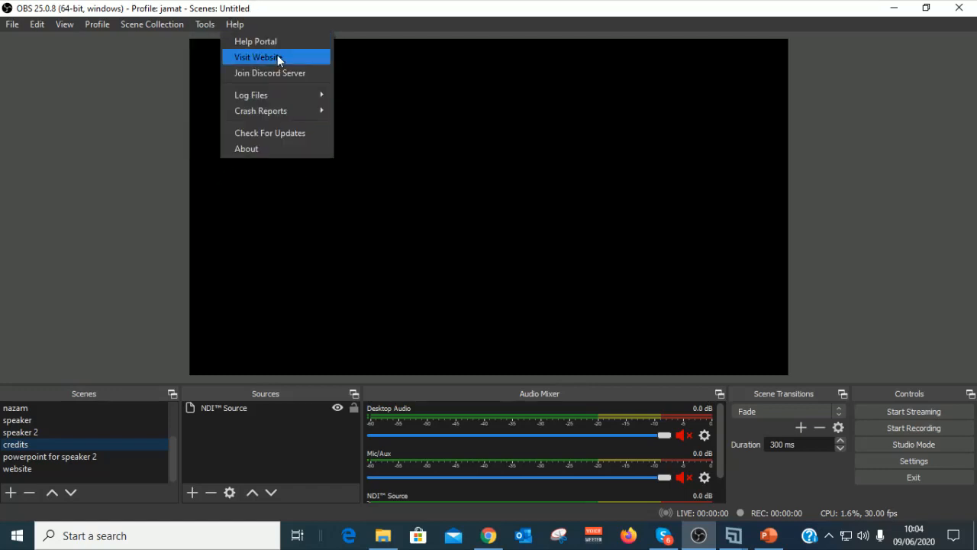
pyautogui.click(96, 339)
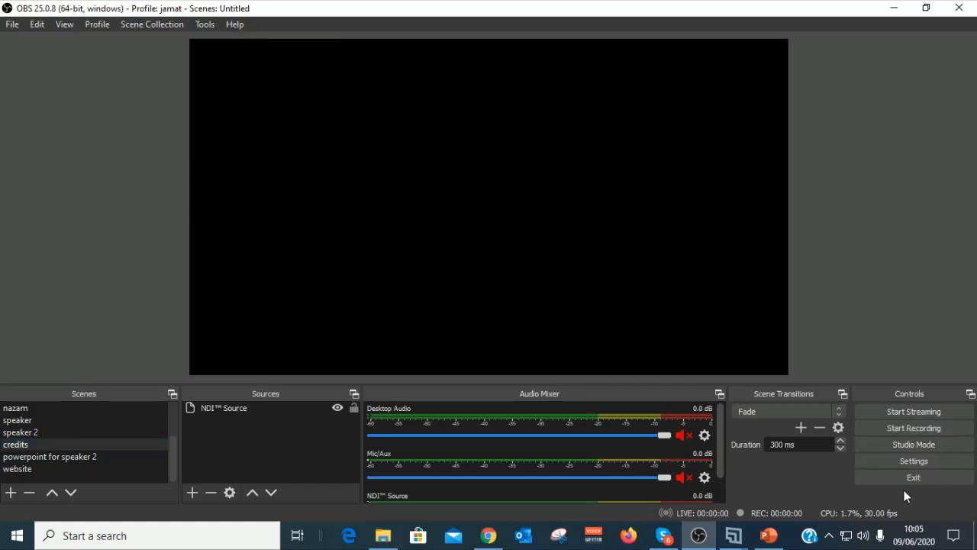
# Step: Preview the speaker 2, Banner, Host, Tilawat and tilawat translation scenes, ending on nazam
pyautogui.scroll(2, 644, 426)
pyautogui.moveTo(172, 471)
pyautogui.mouseDown()
pyautogui.moveTo(182, 431)
pyautogui.moveTo(176, 483)
pyautogui.mouseUp()
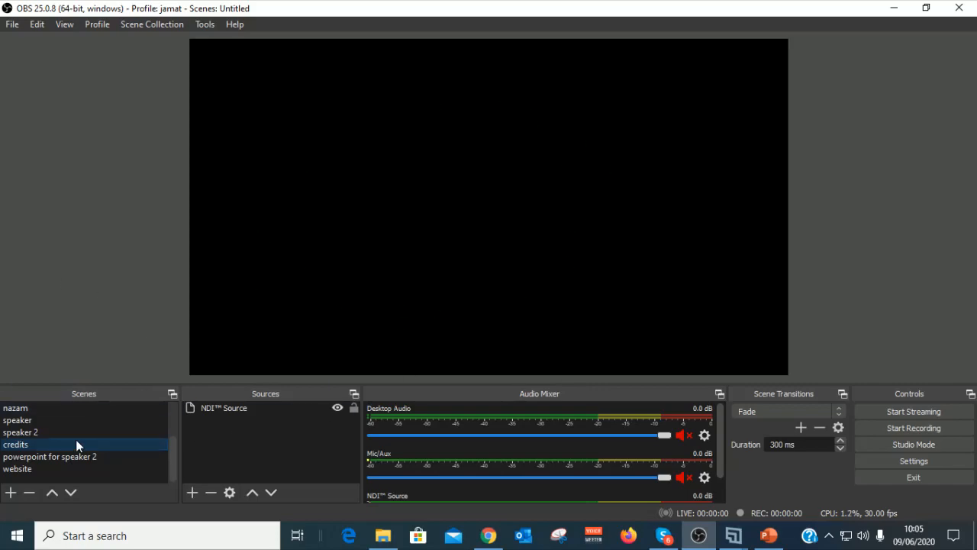
pyautogui.click(18, 433)
pyautogui.scroll(2, 24, 437)
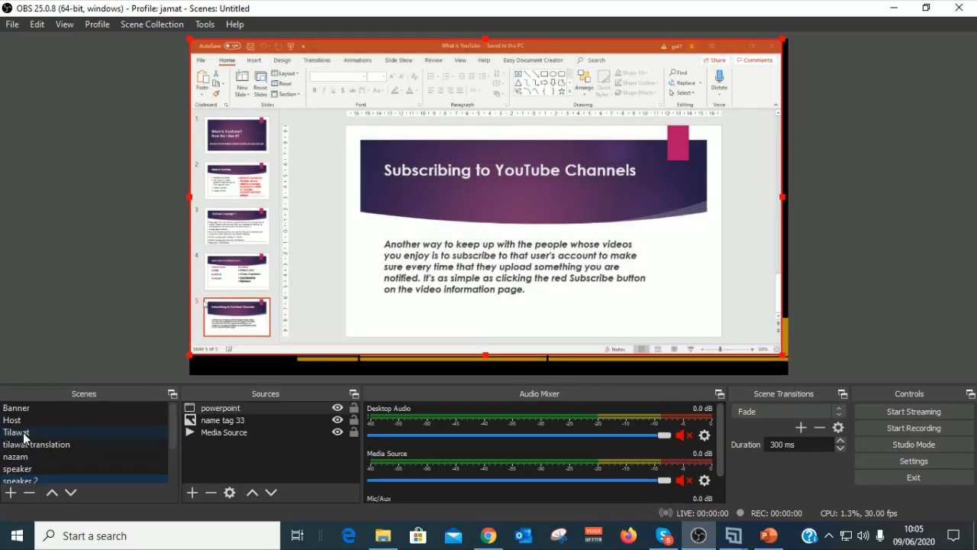
pyautogui.click(21, 410)
pyautogui.click(16, 422)
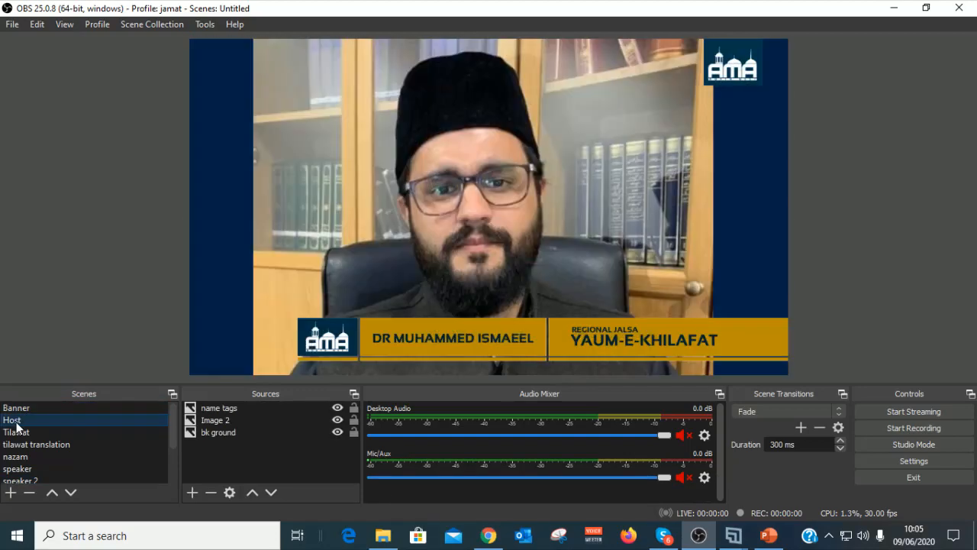
pyautogui.click(15, 433)
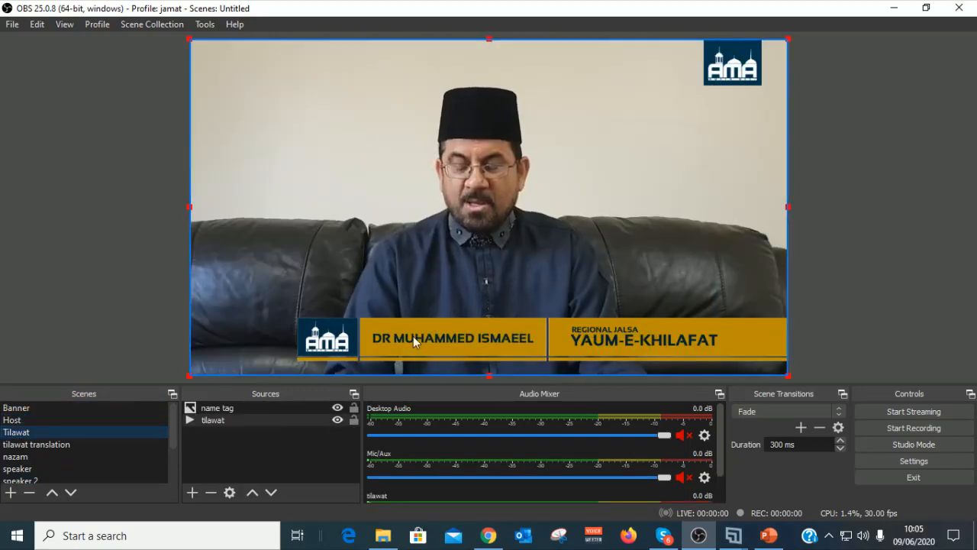
pyautogui.click(34, 443)
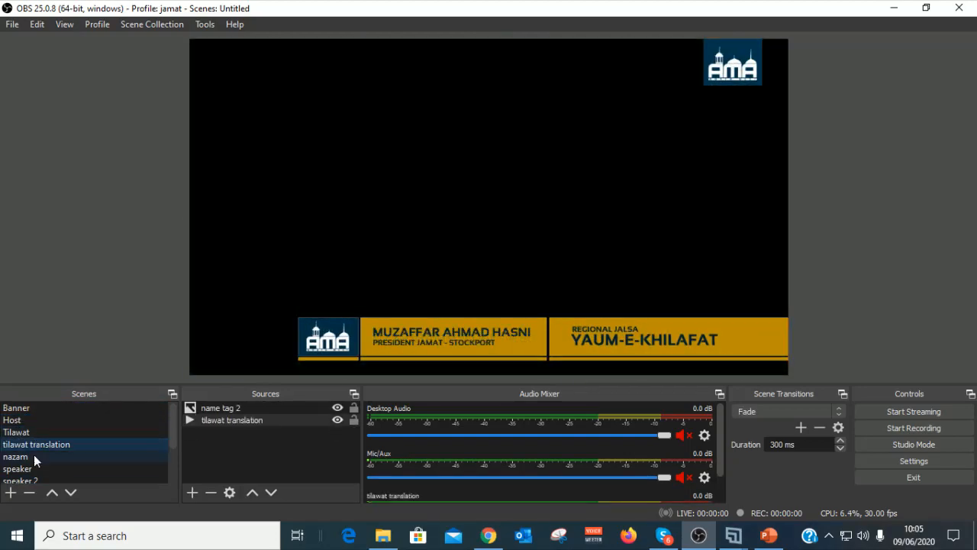
pyautogui.click(33, 456)
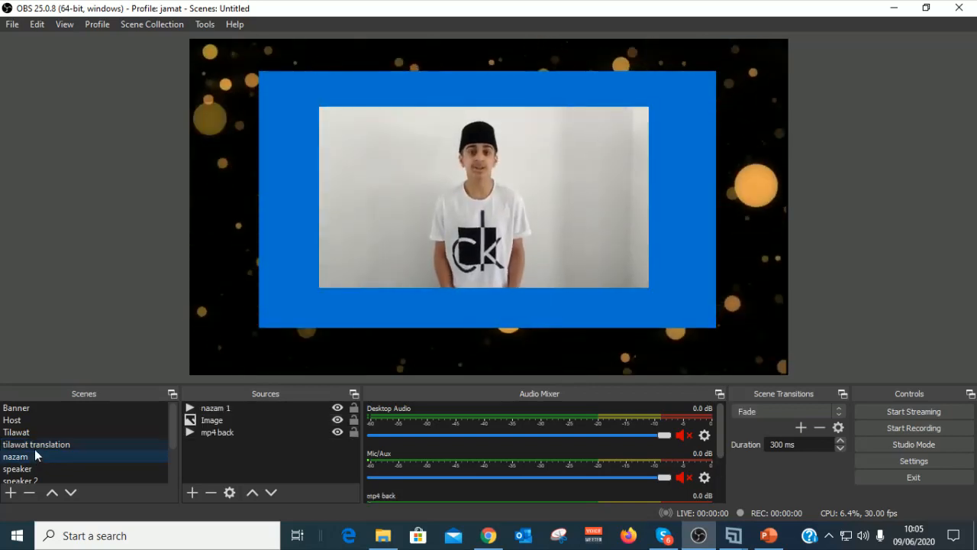